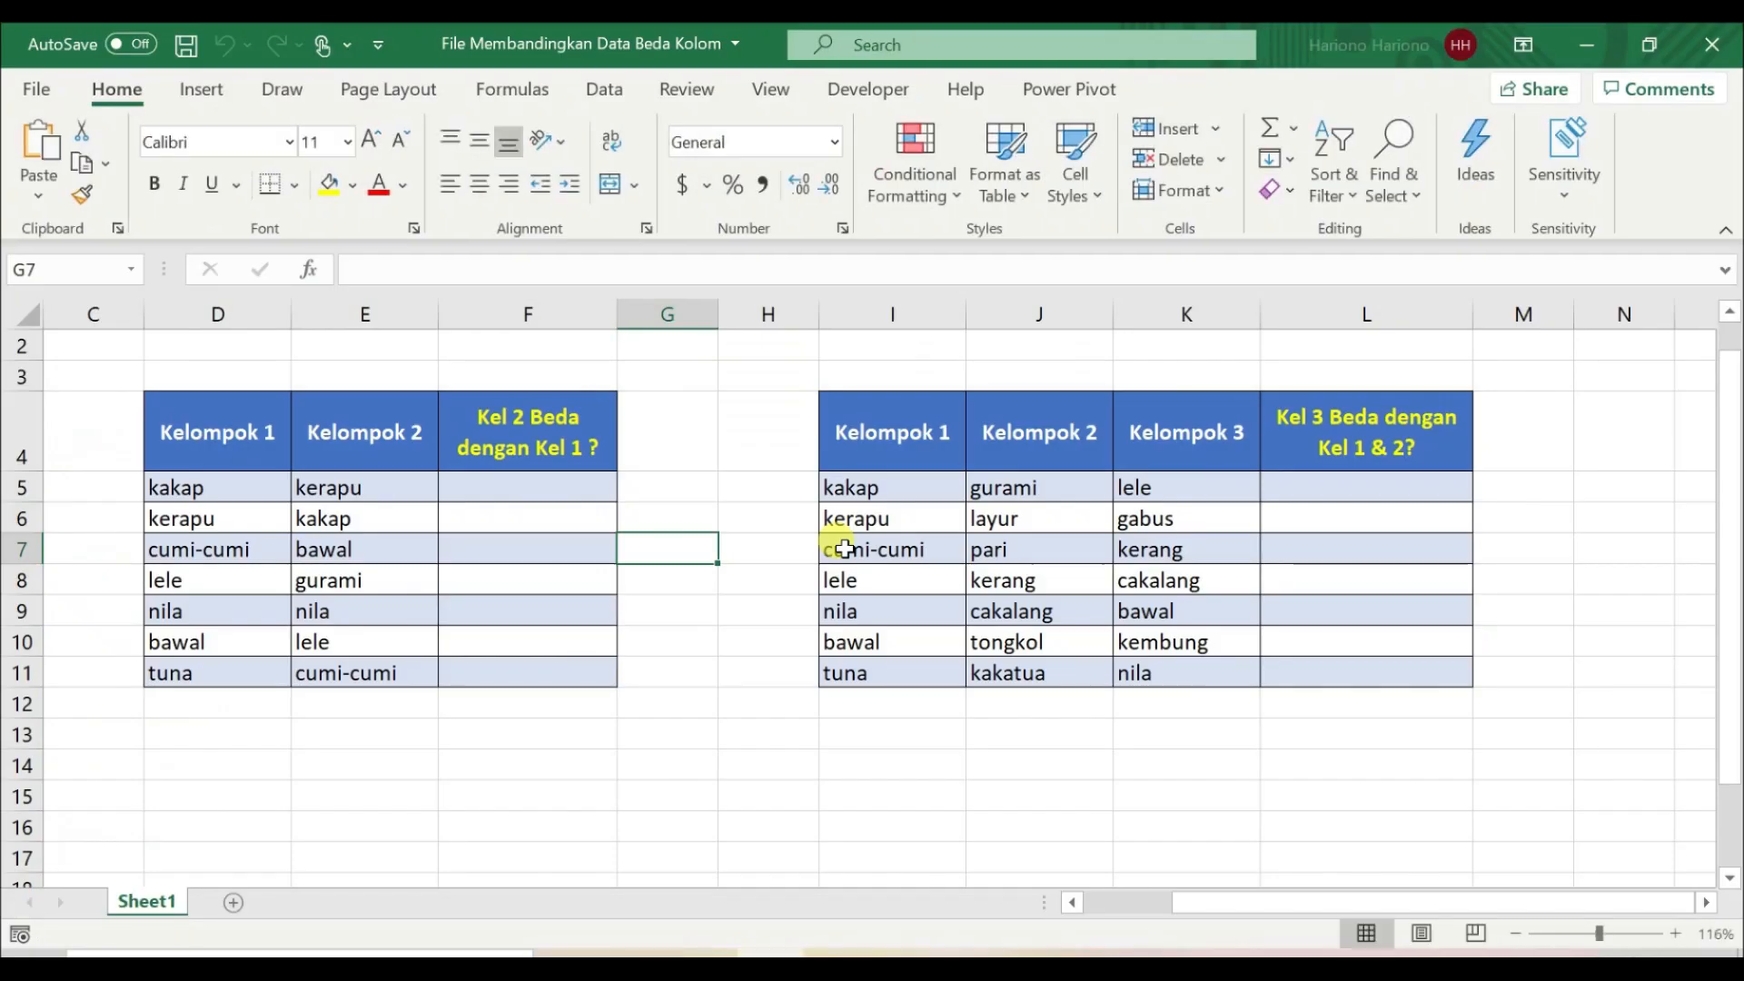
Step: Examine the first table's Kelompok 1 and Kelompok 2 entries row by row, ending at cell F5
click(654, 491)
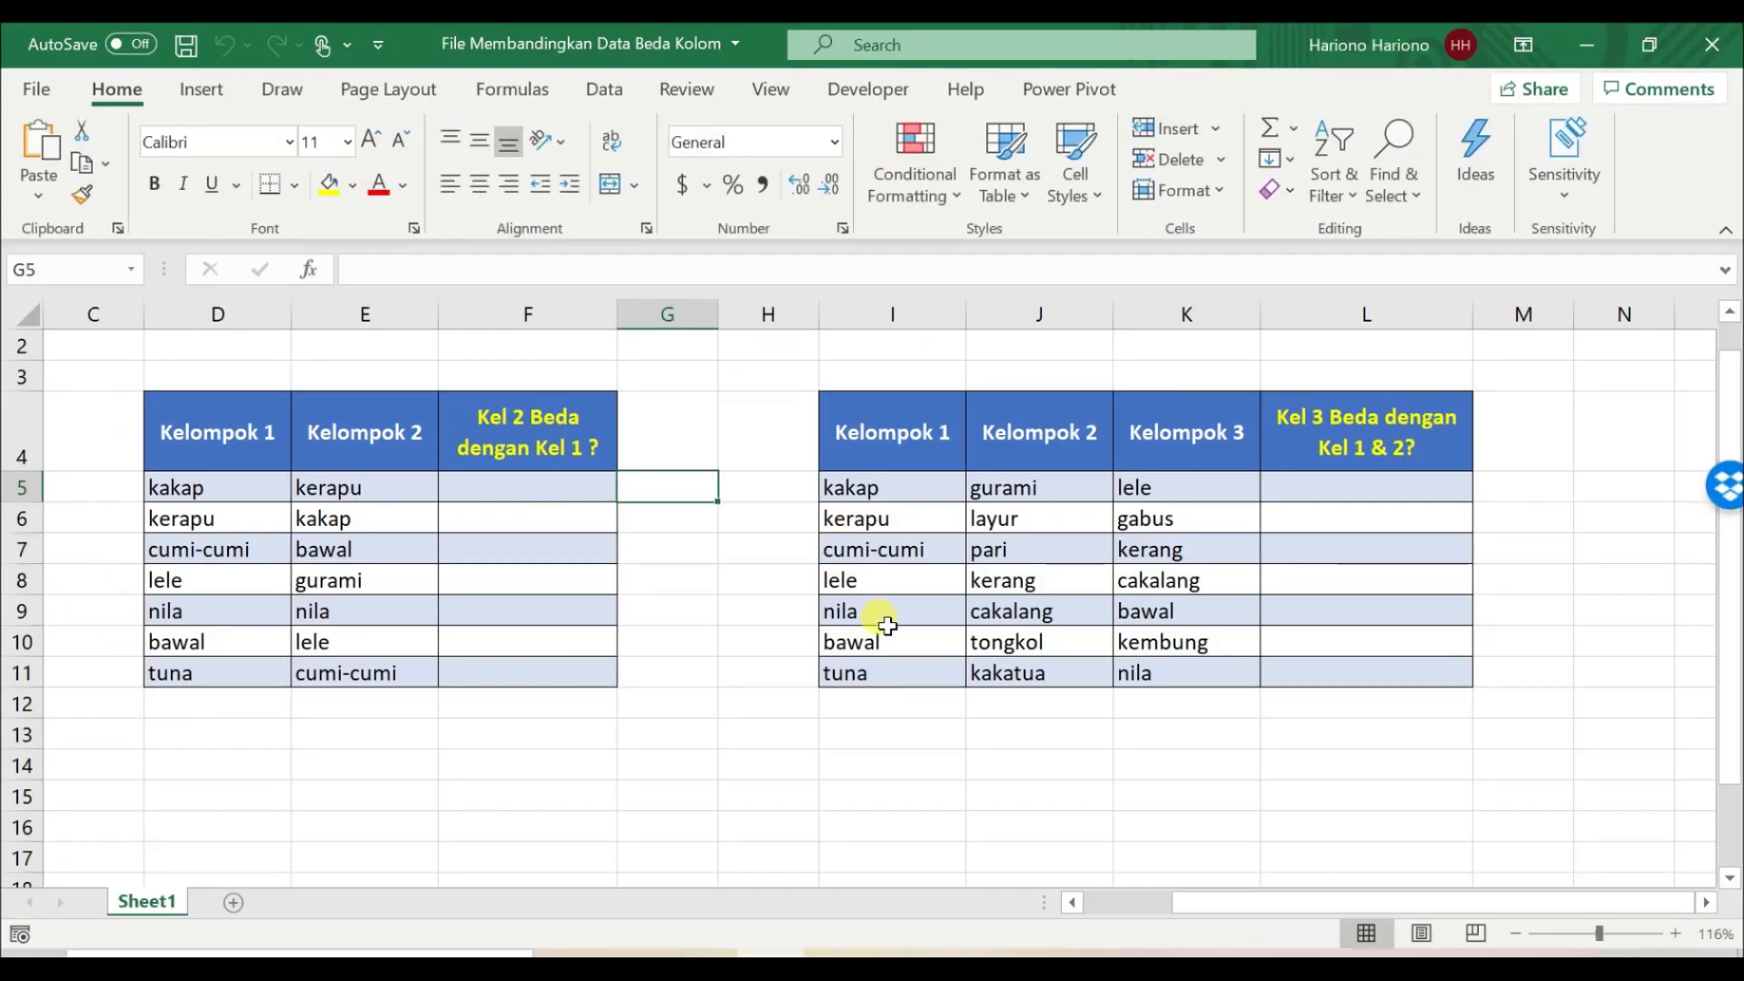
key(Left)
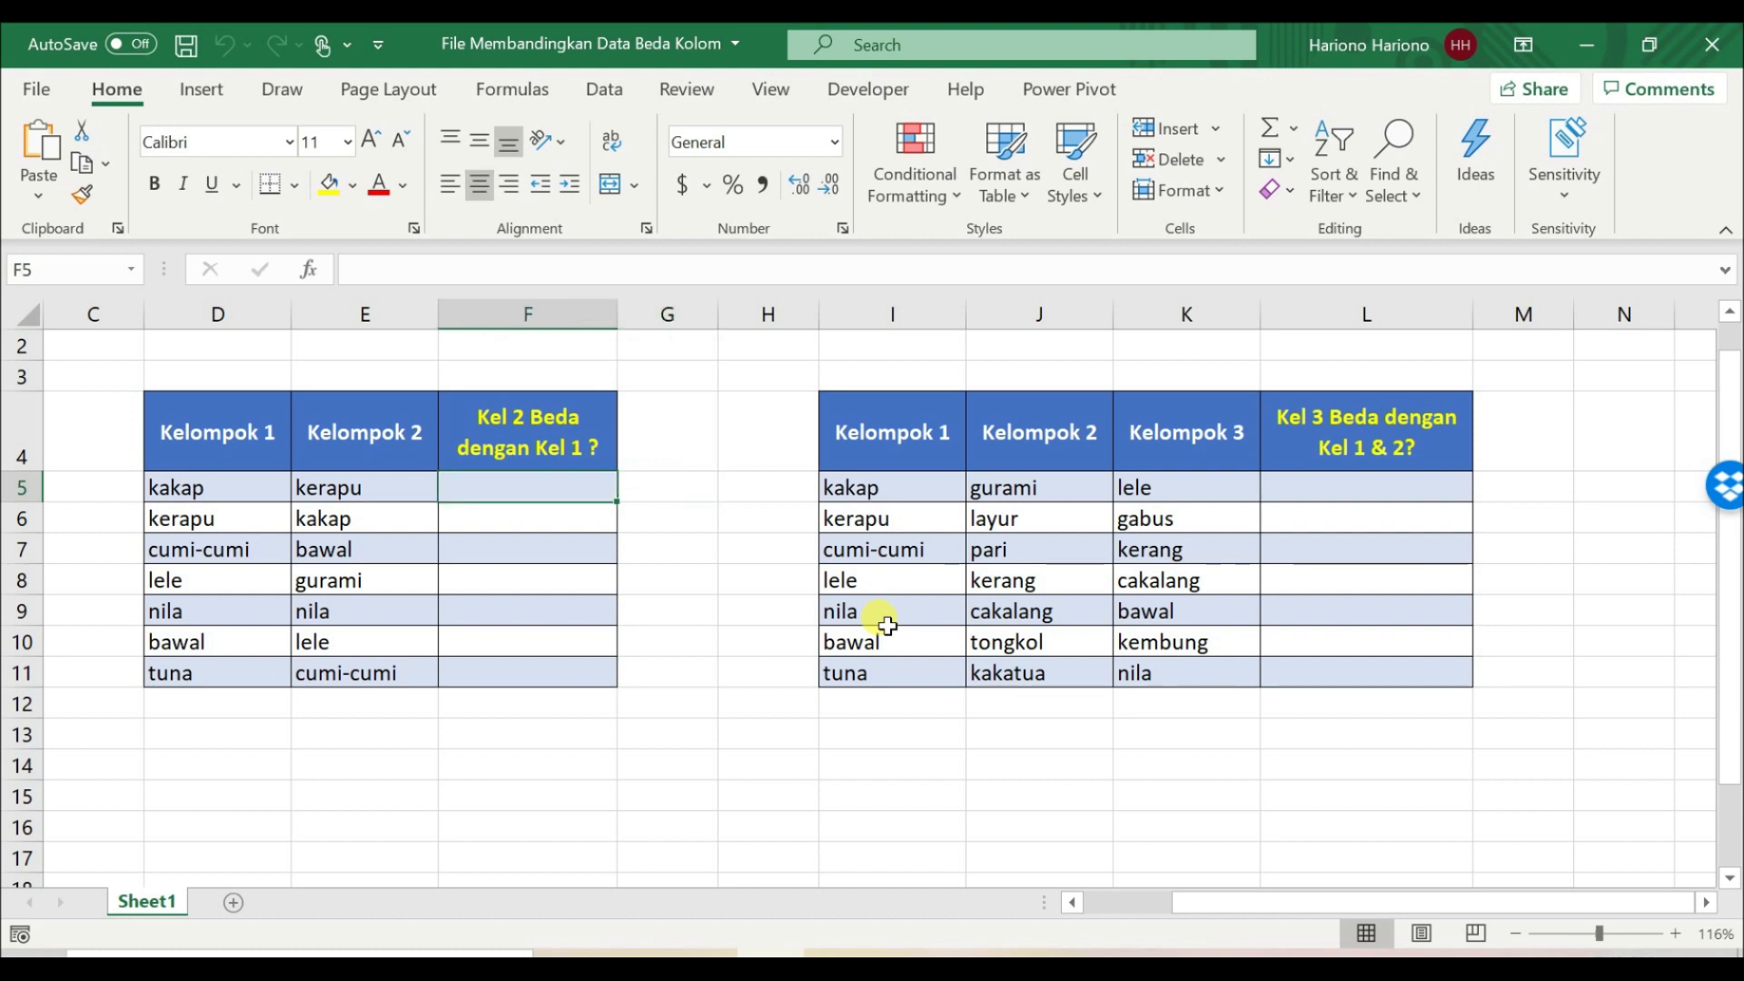
key(Left)
key(Left)
key(Right)
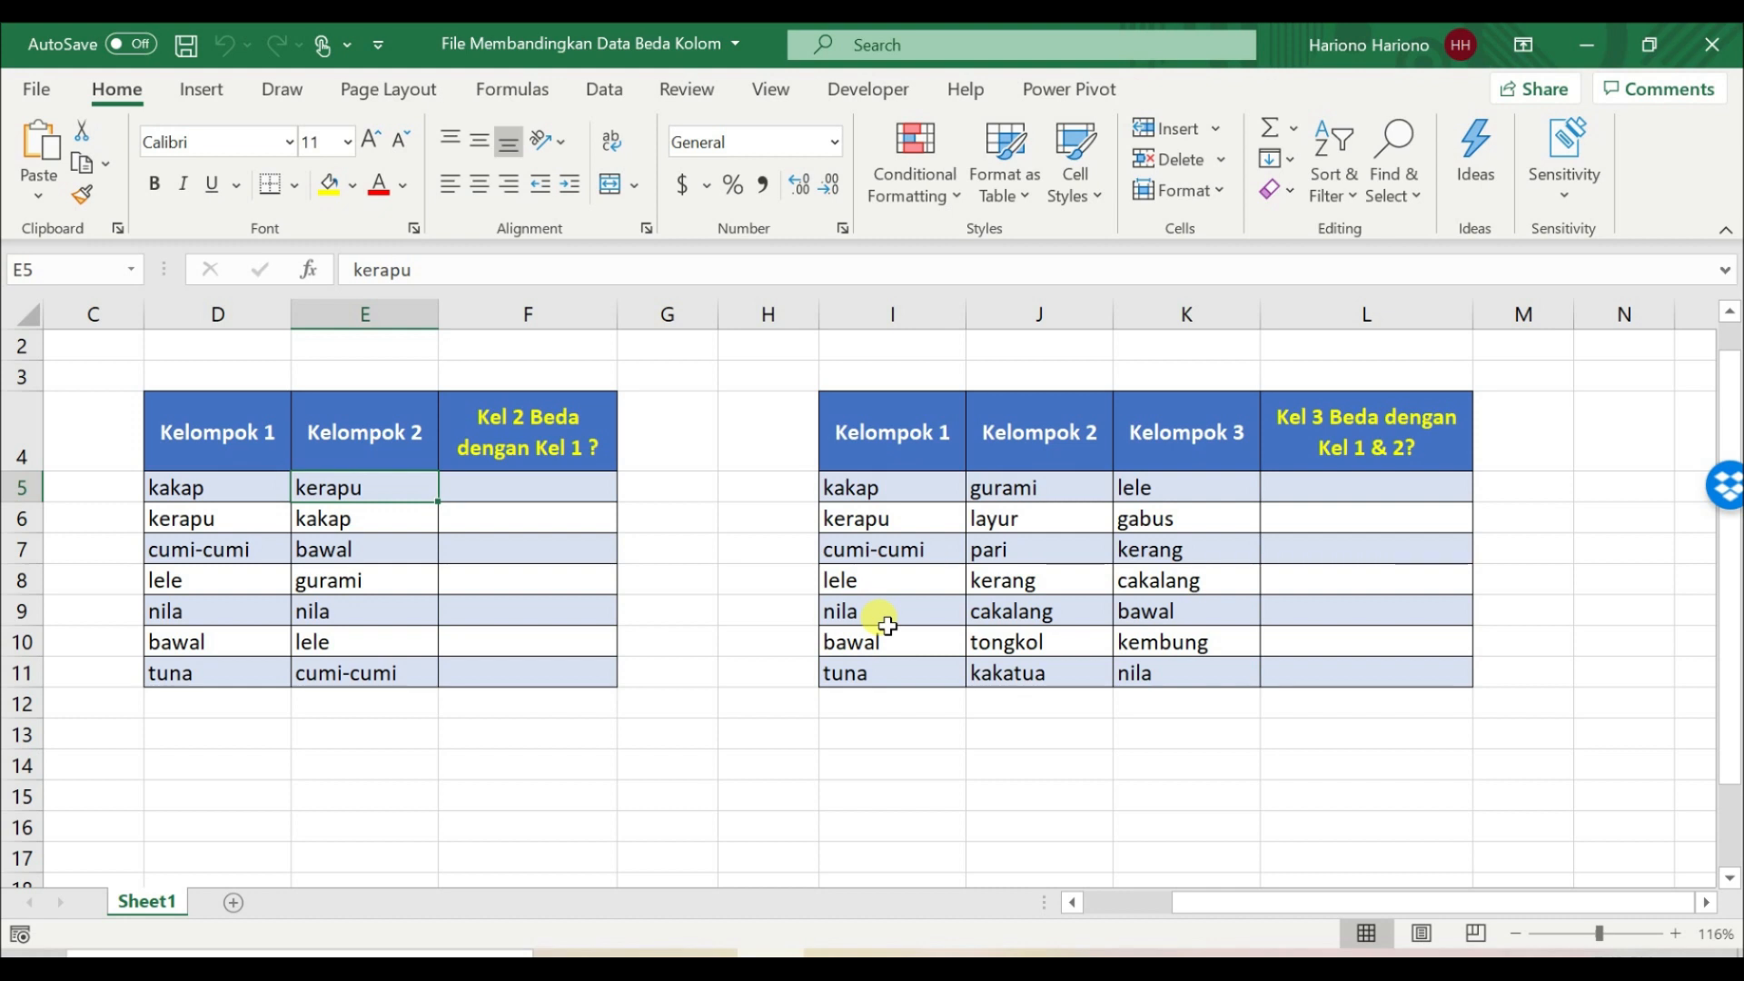
key(Left)
key(Down)
key(Right)
key(Left)
key(Down)
key(Up)
key(Up)
key(Right)
key(Right)
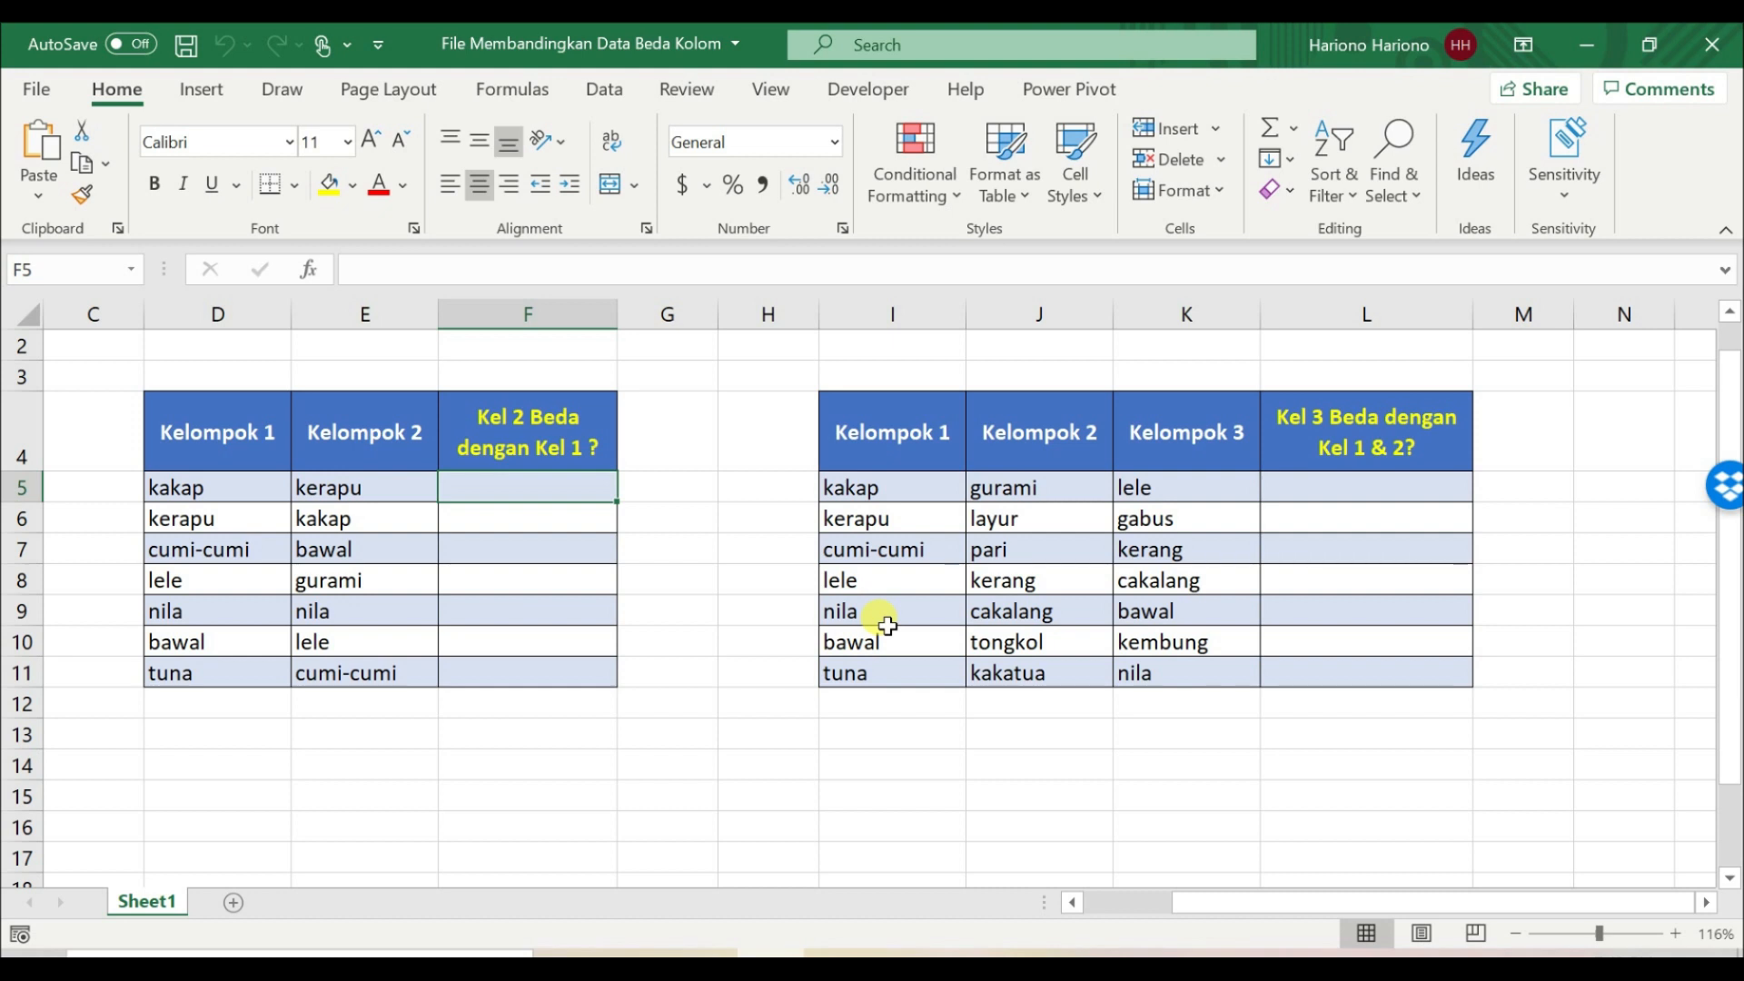
Step: Enter =MATCH(E5,$D$5:$D$11,0) in cell F5 to look up the Kelompok 2 entry in Kelompok 1 with an exact match
text(=)
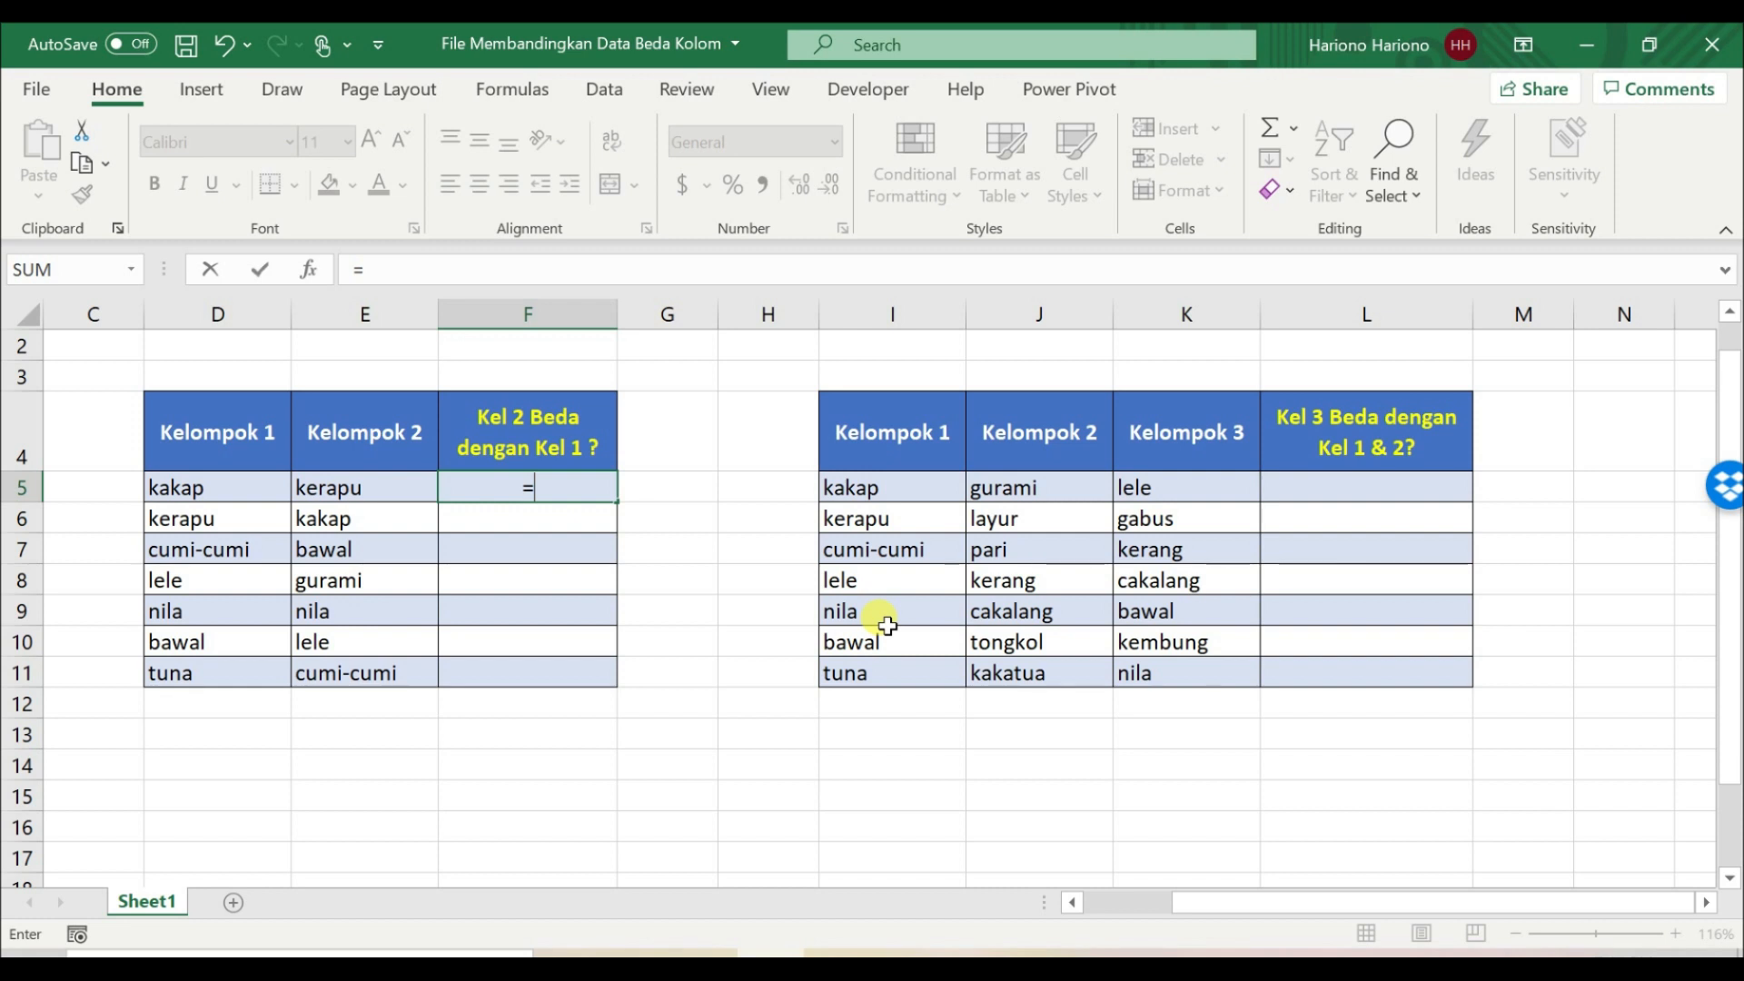
text(mat)
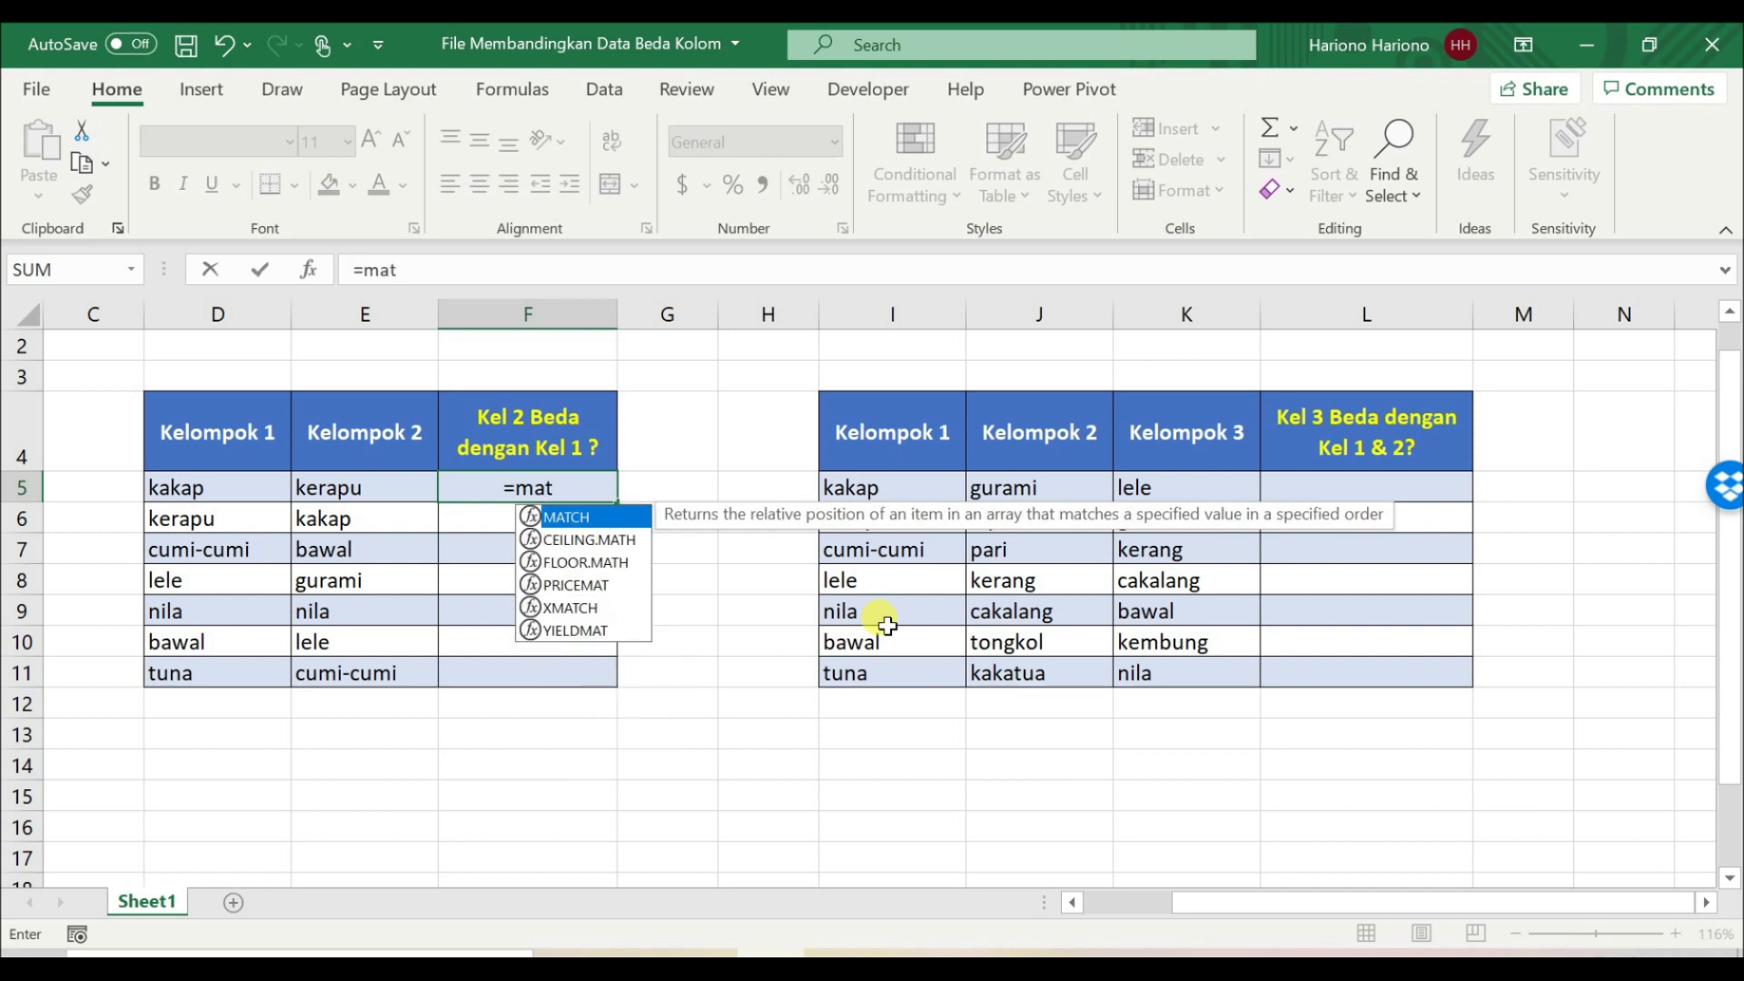
key(Tab)
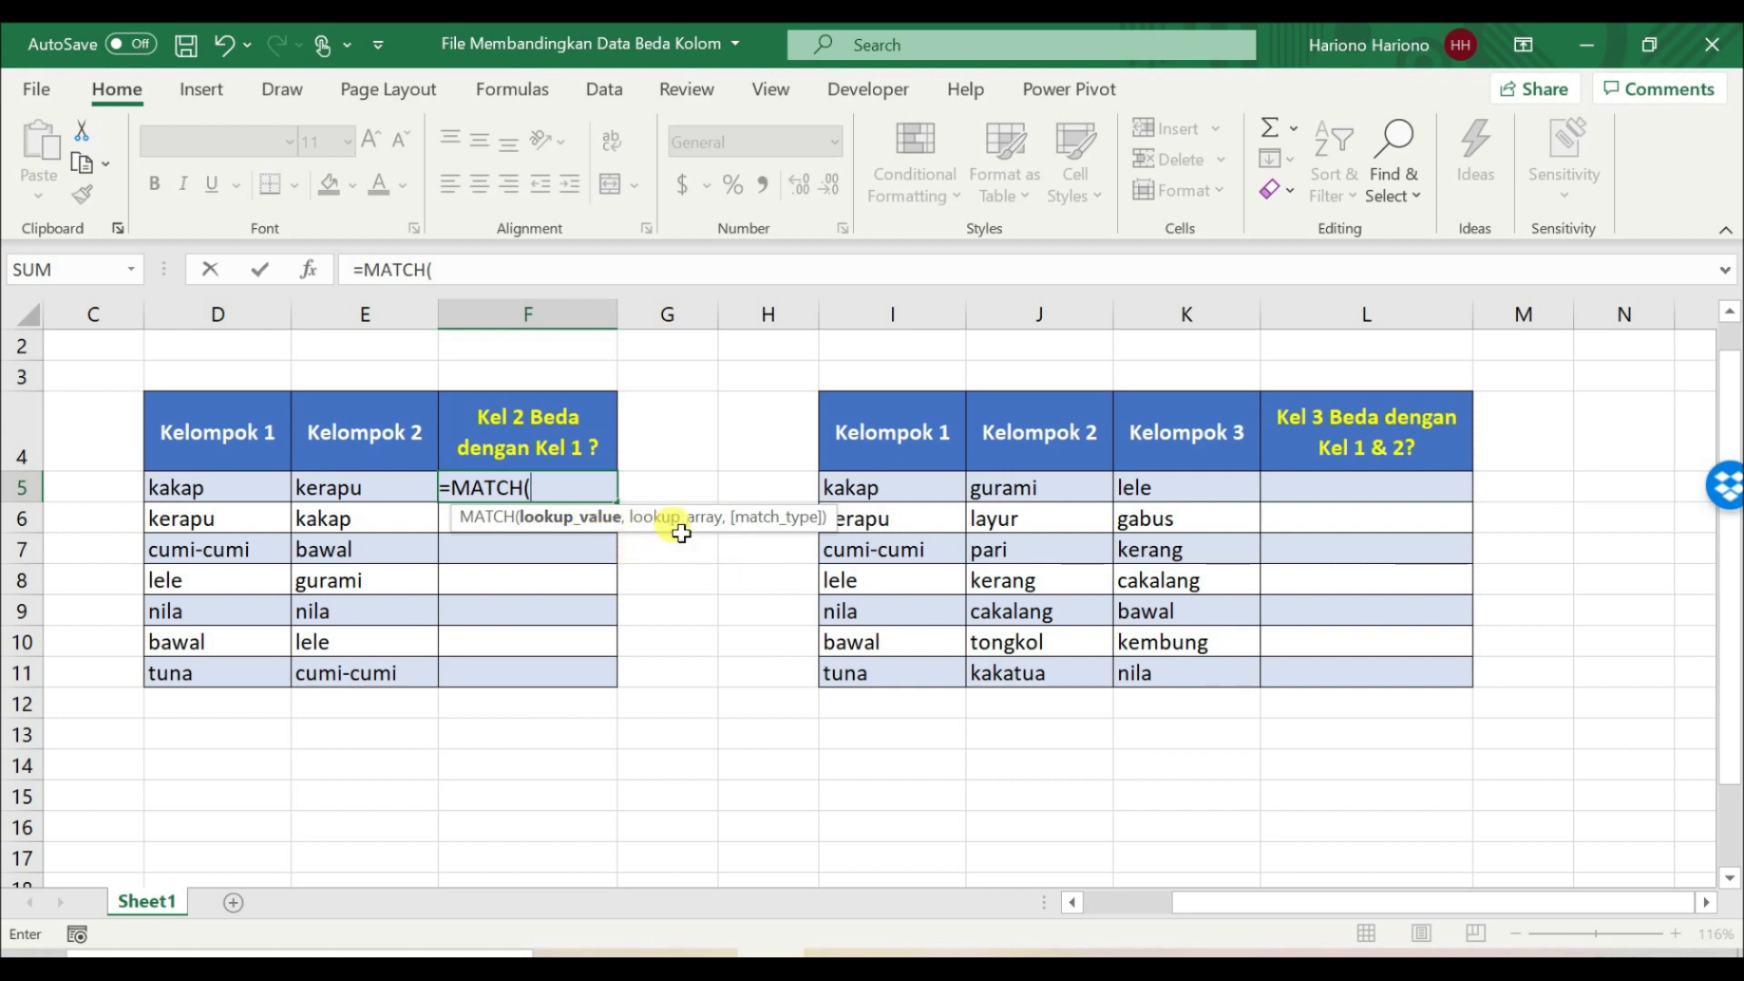
click(344, 484)
text(,)
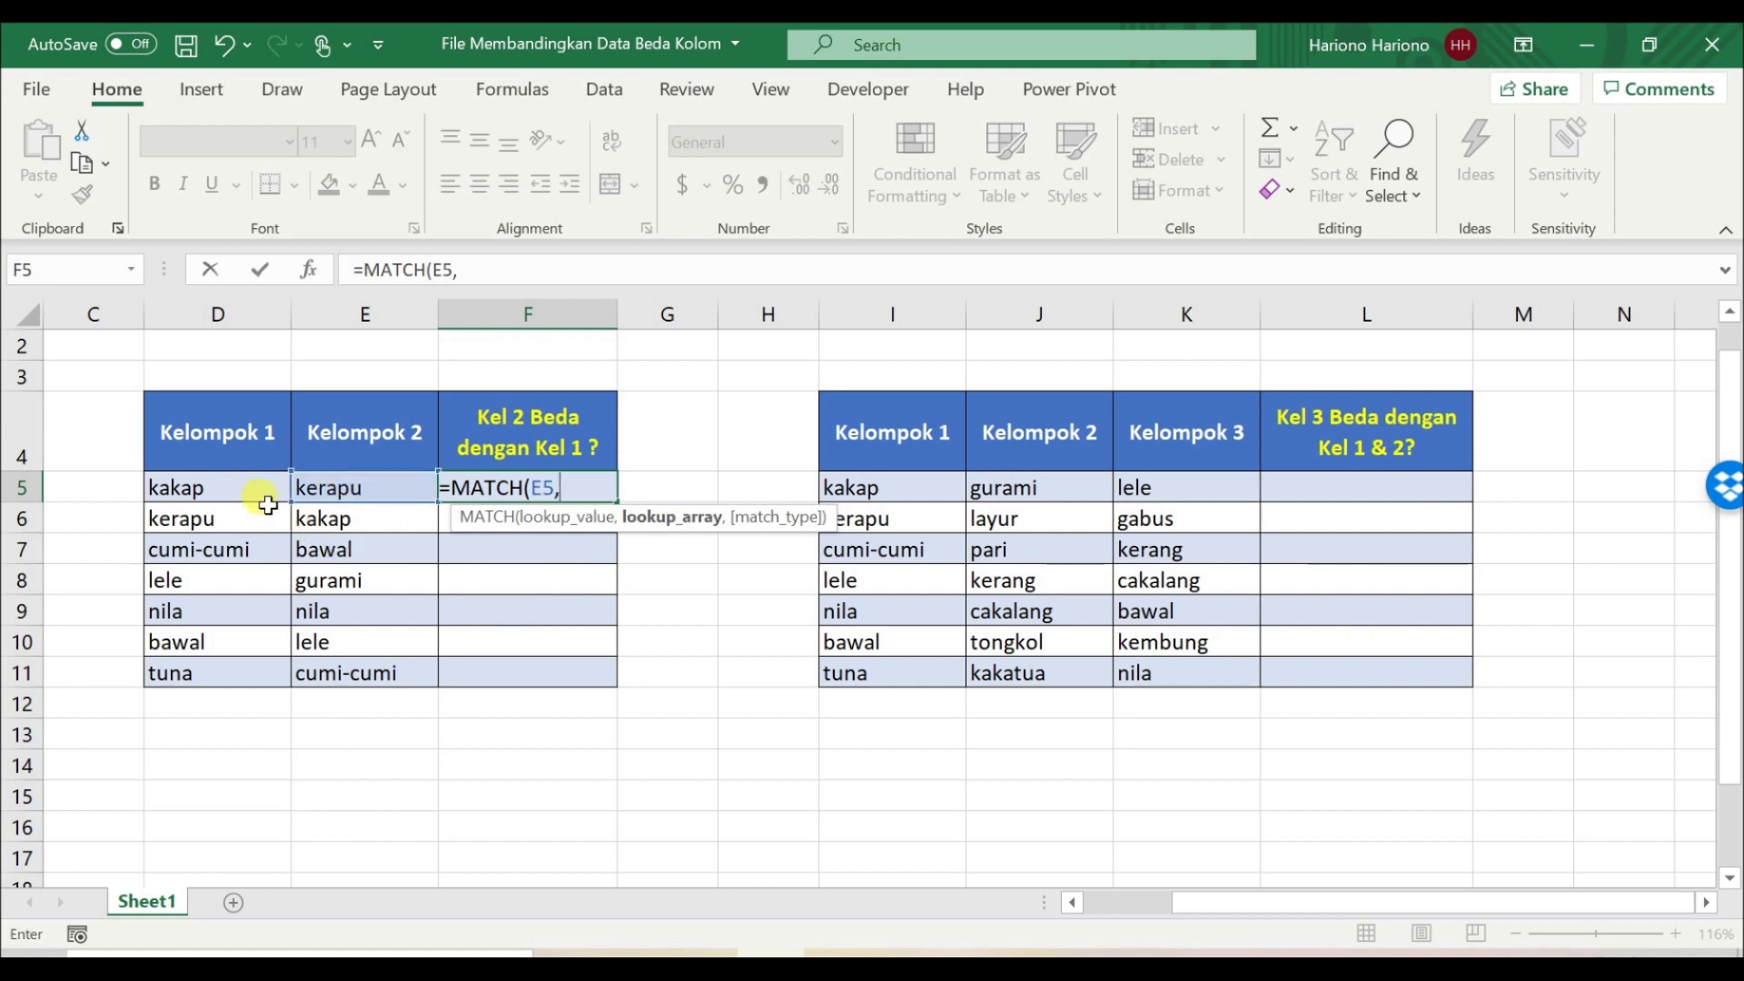
drag(245, 490, 234, 695)
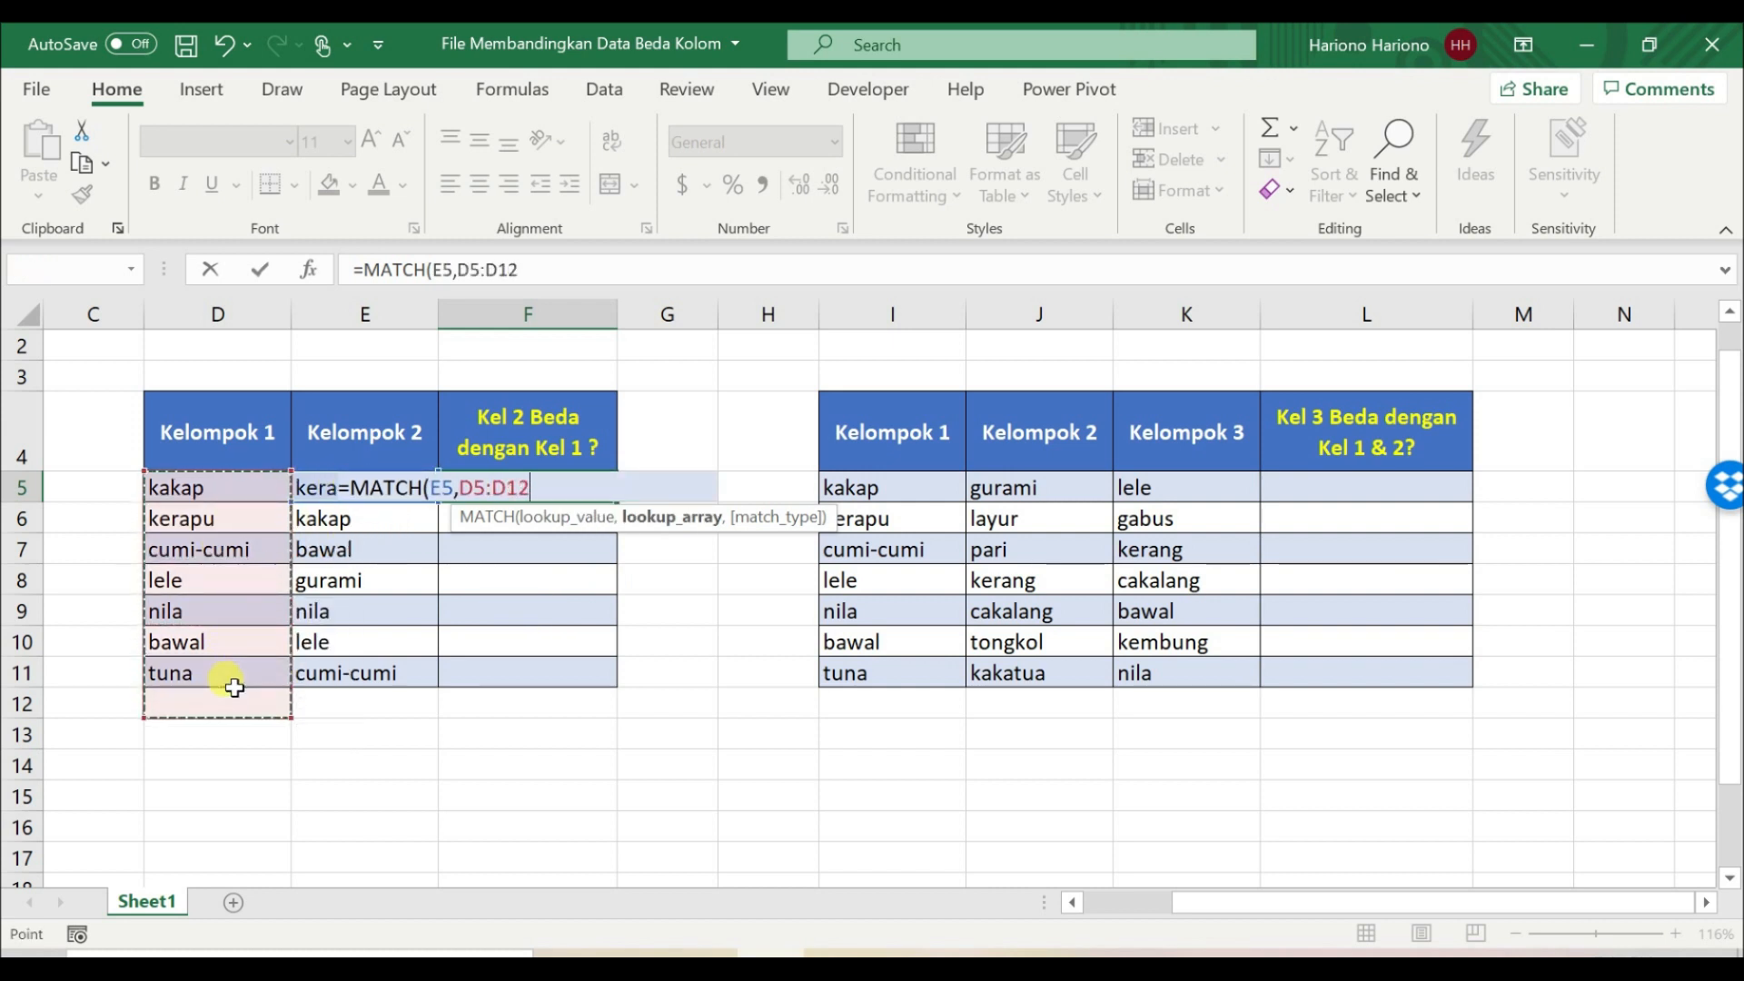
drag(250, 485, 251, 666)
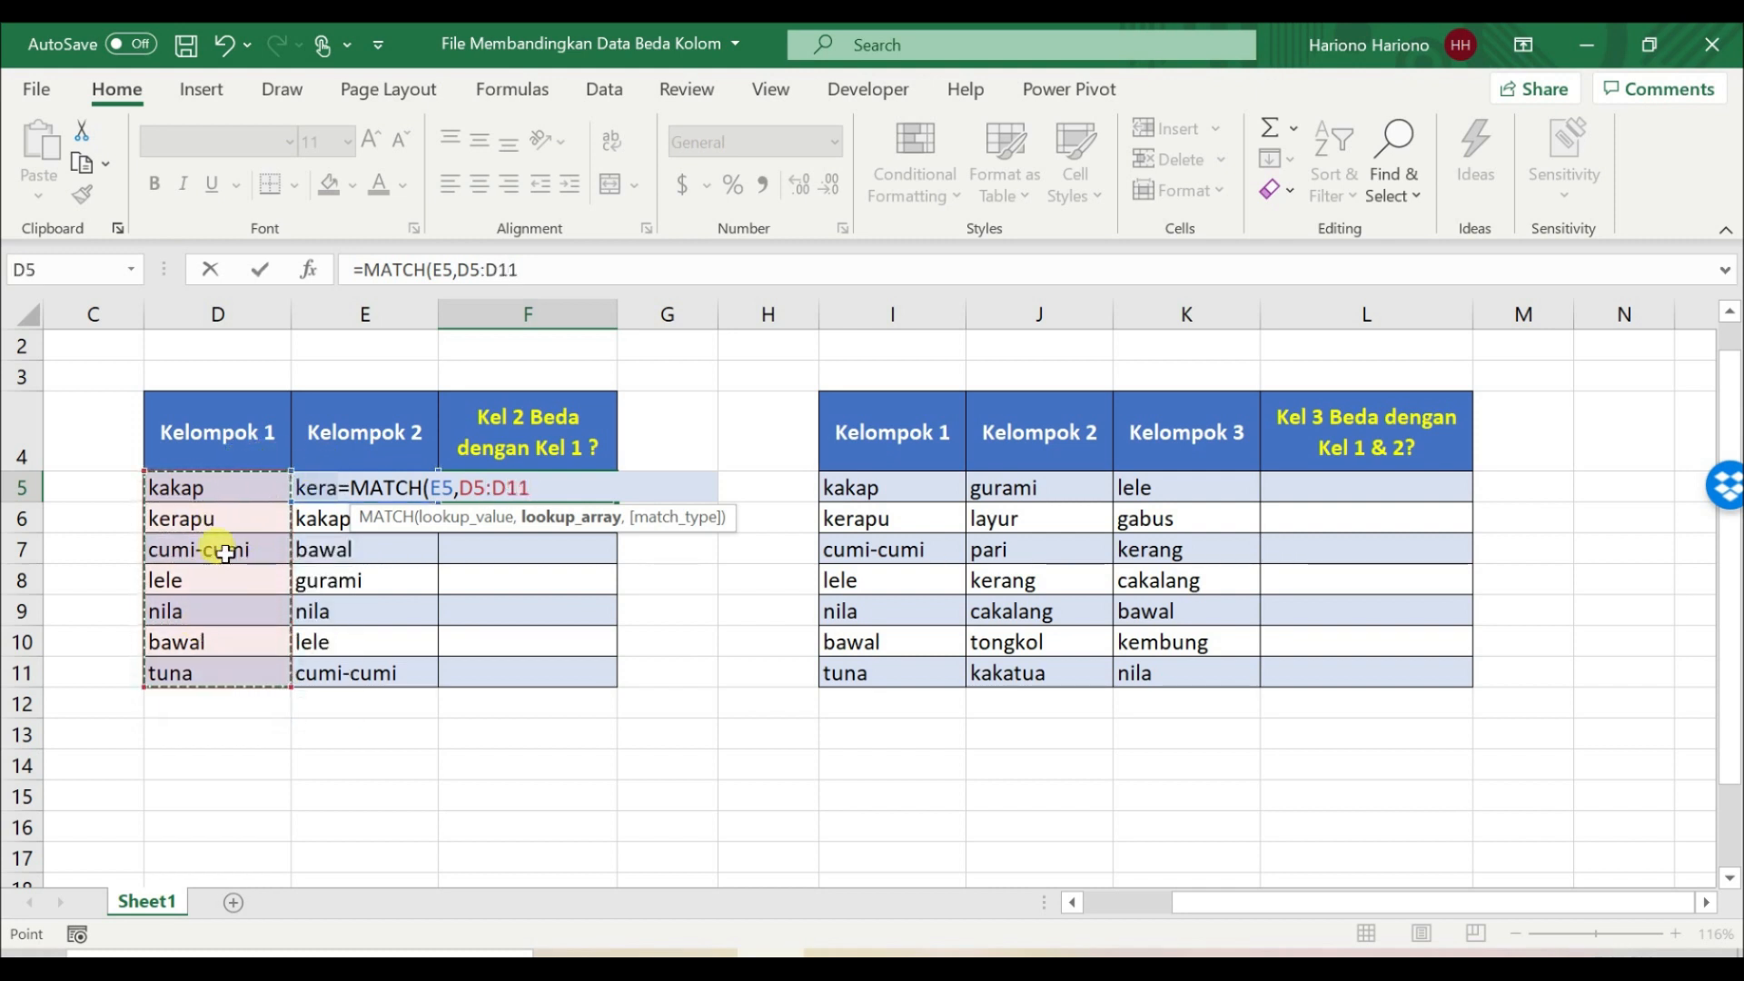
key(F4)
text(,)
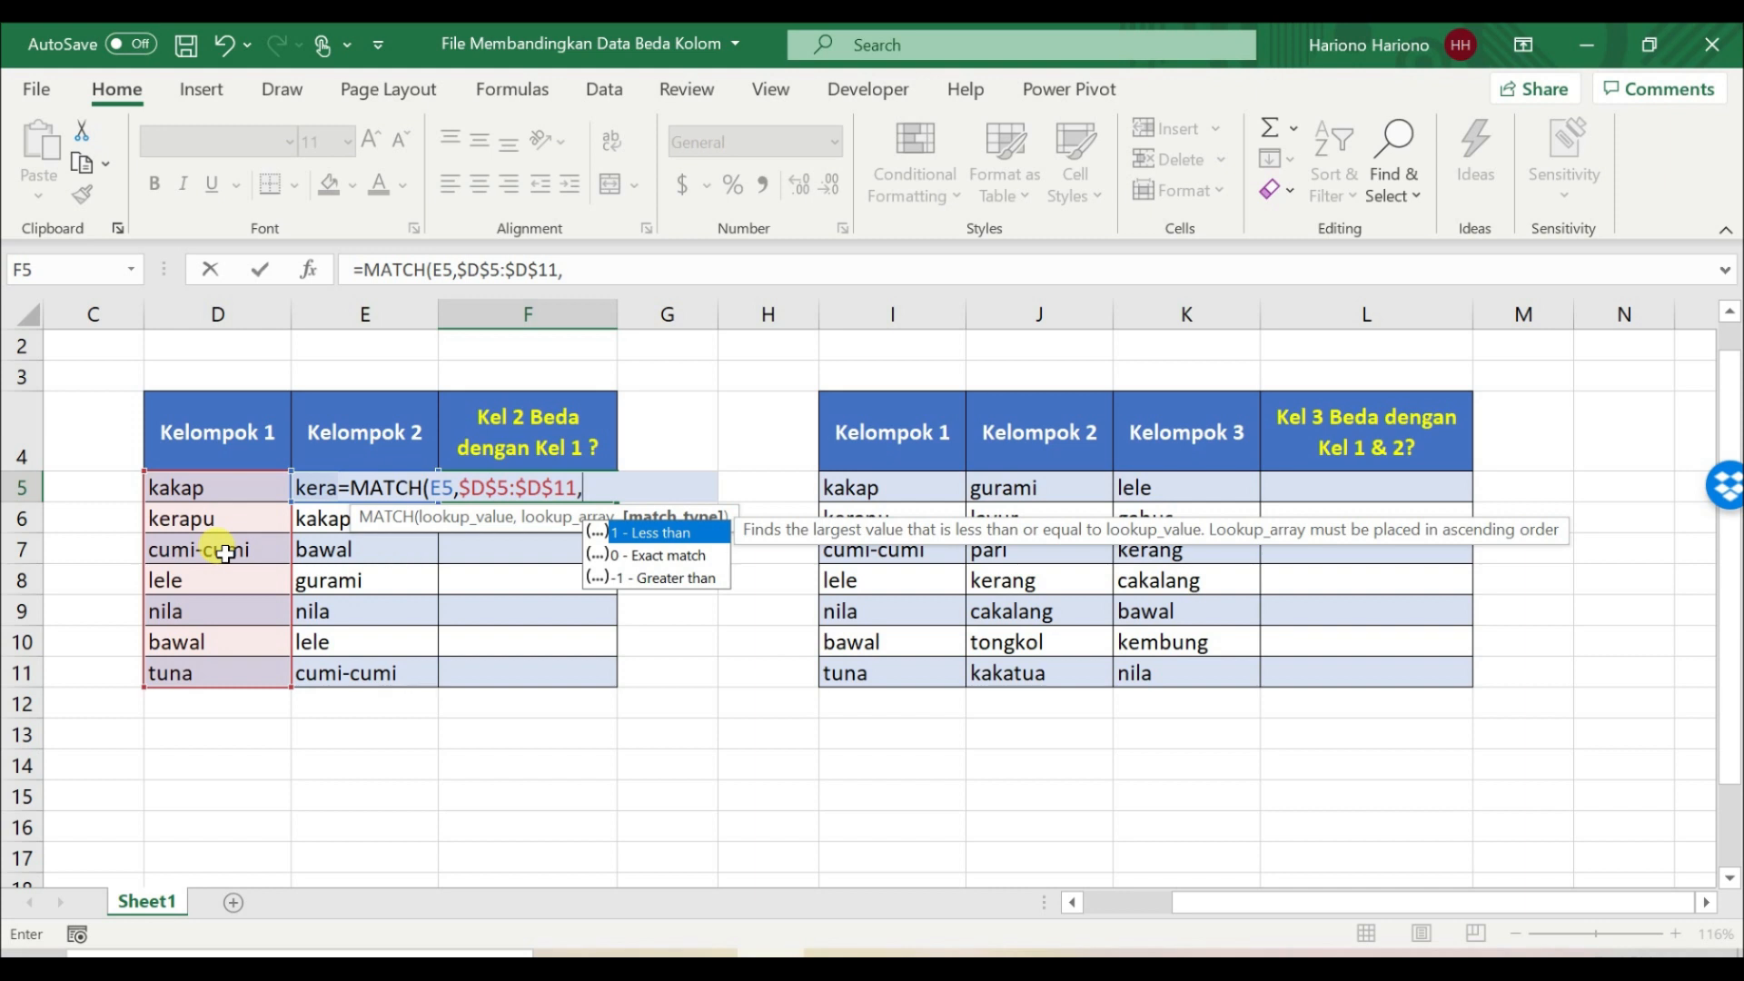
key(Down)
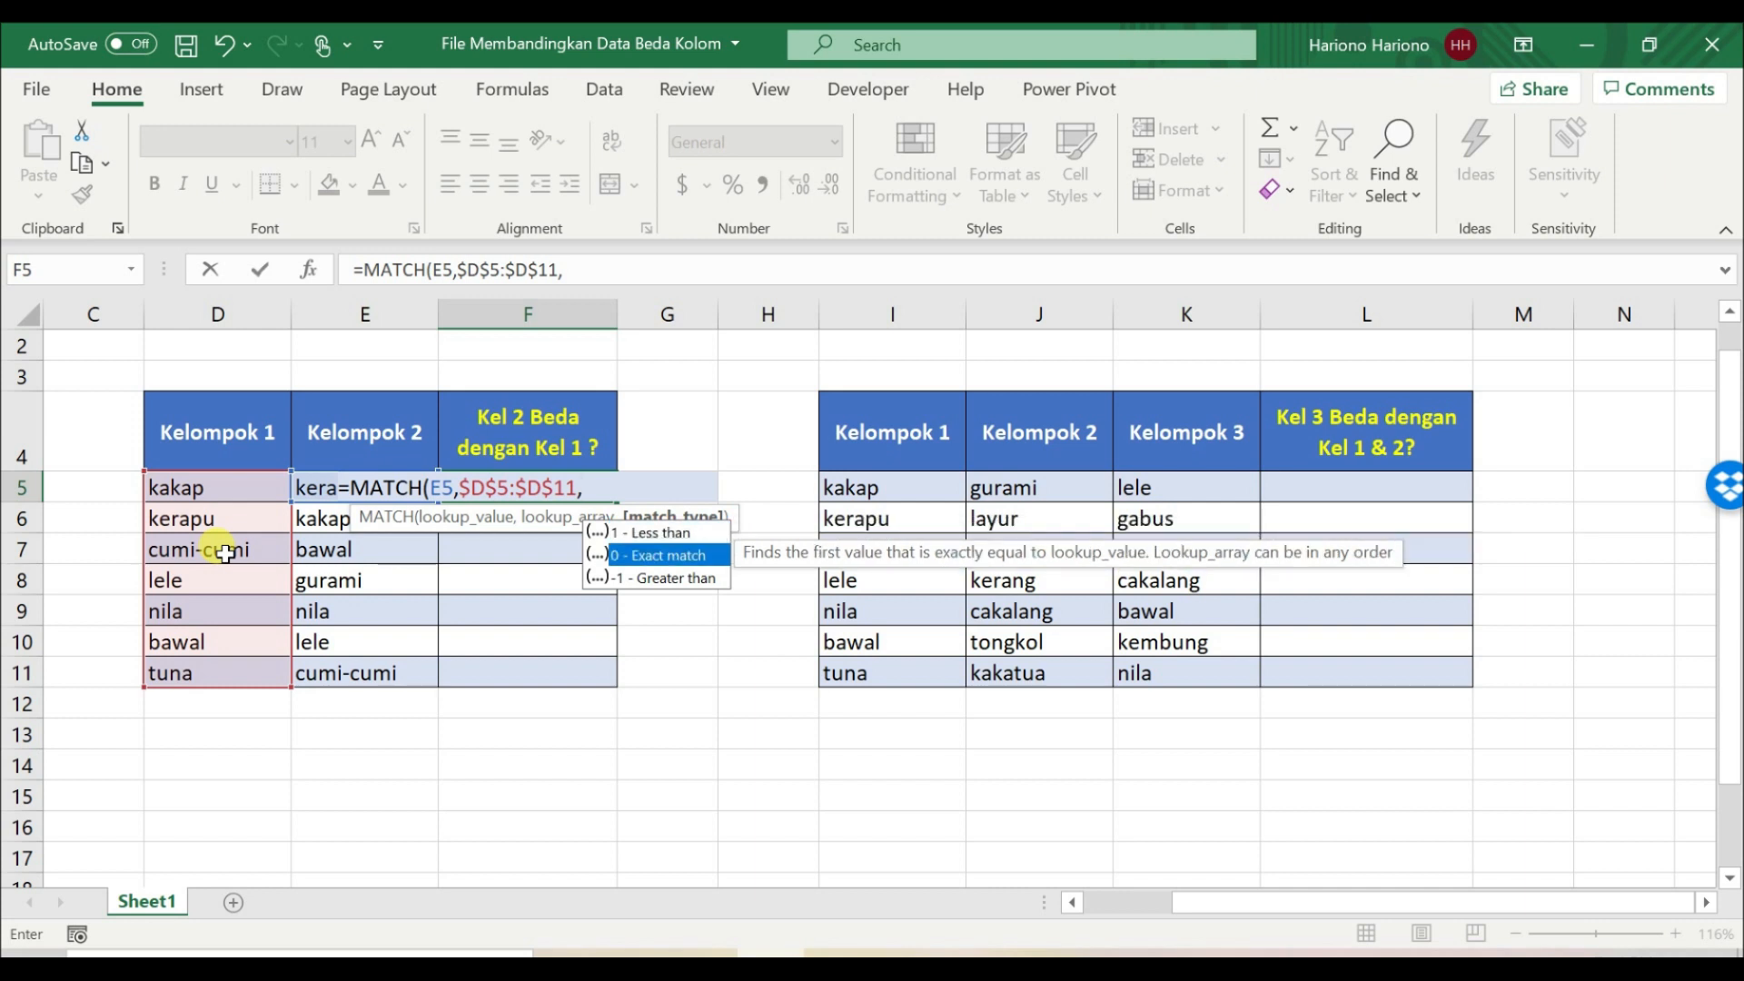
key(Tab)
key(ctrl+Return)
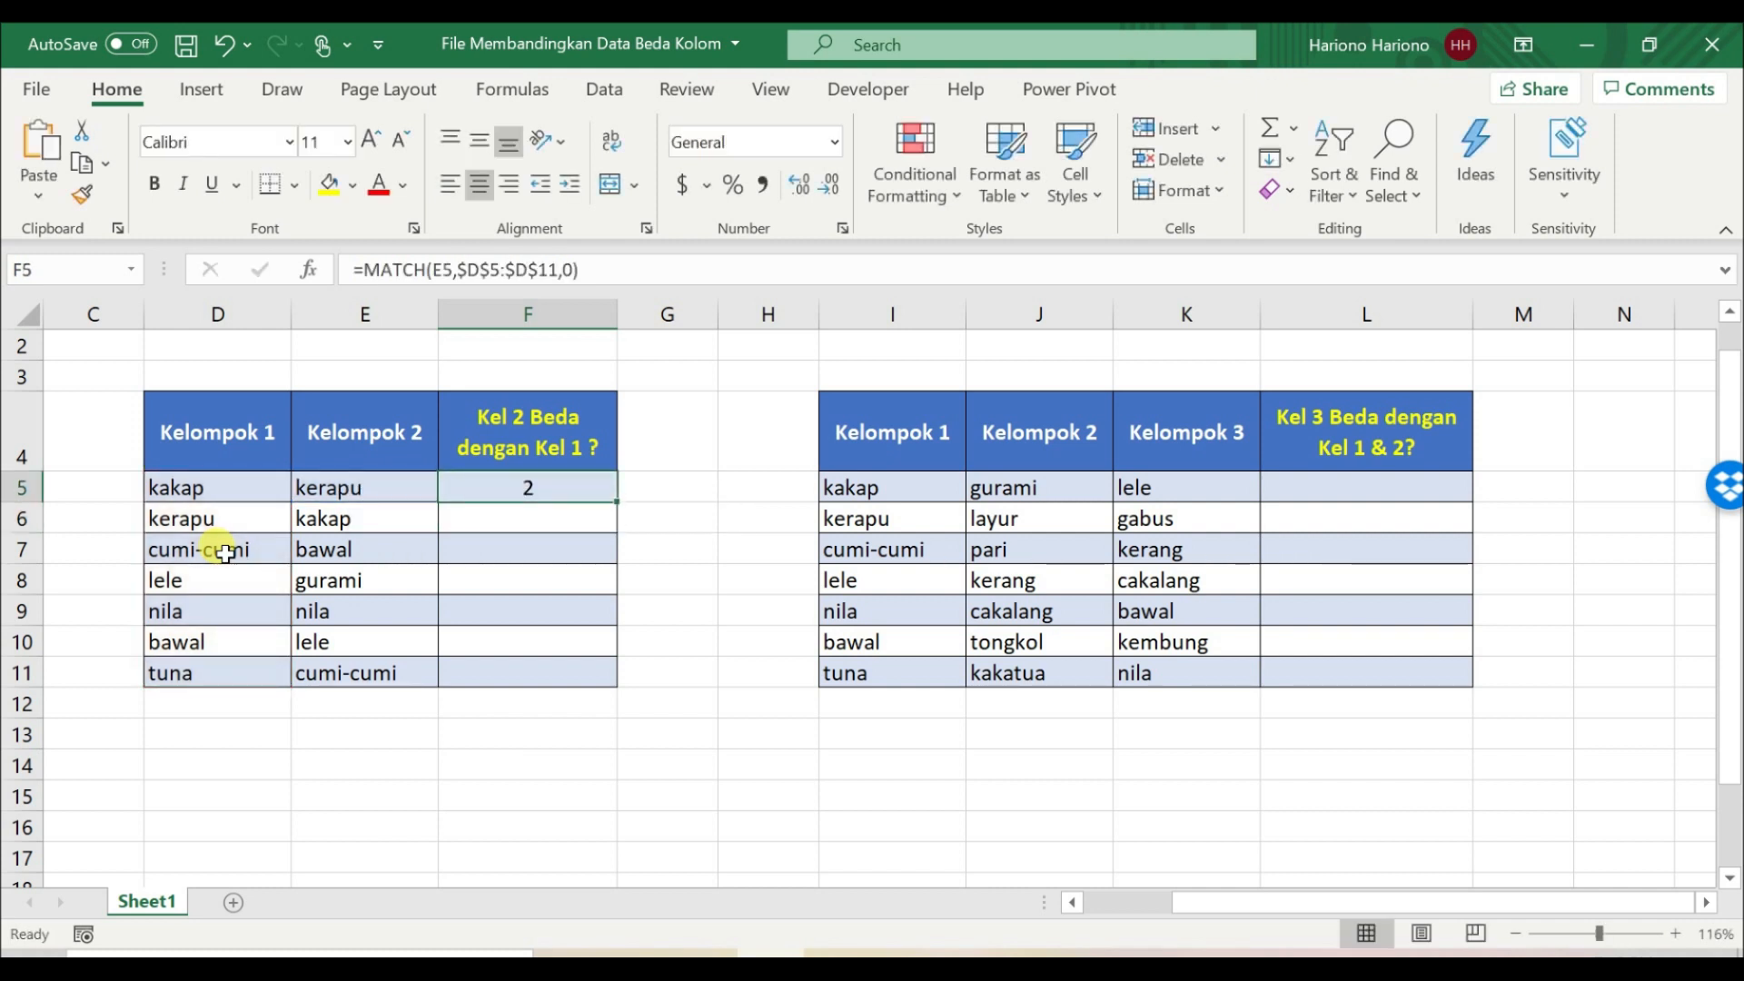
Step: Review the MATCH formula's references in F5 and copy the formula down through F11
click(338, 478)
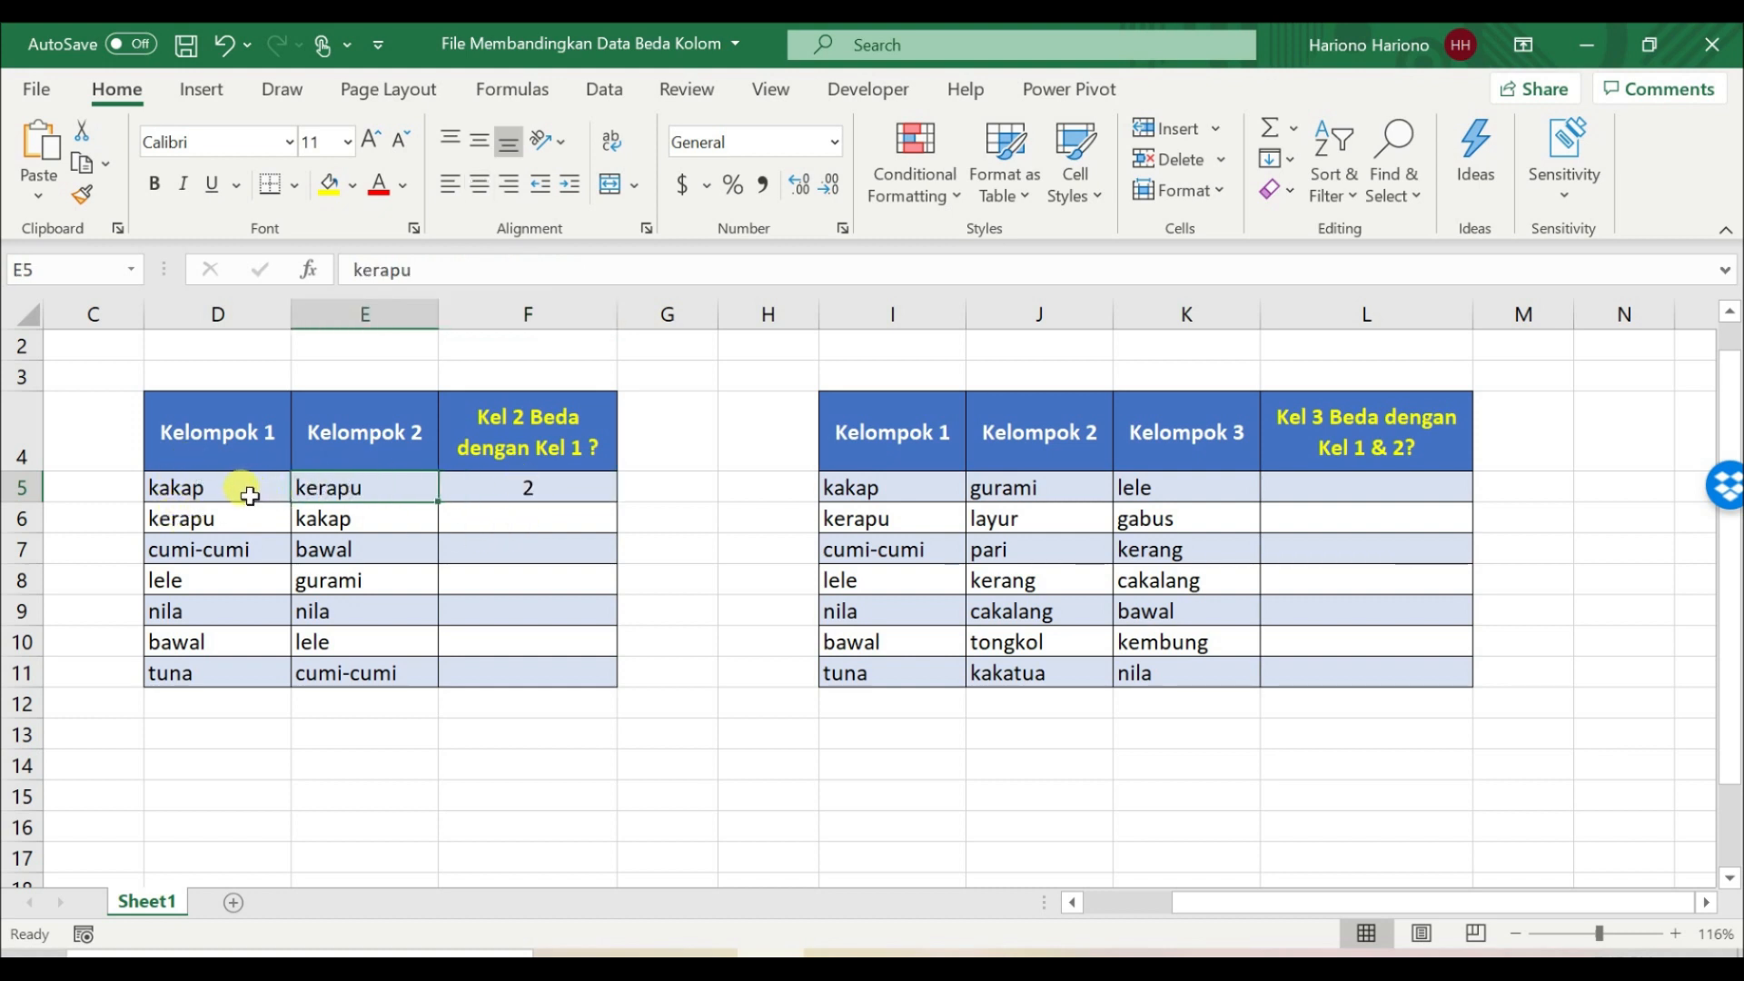
click(472, 480)
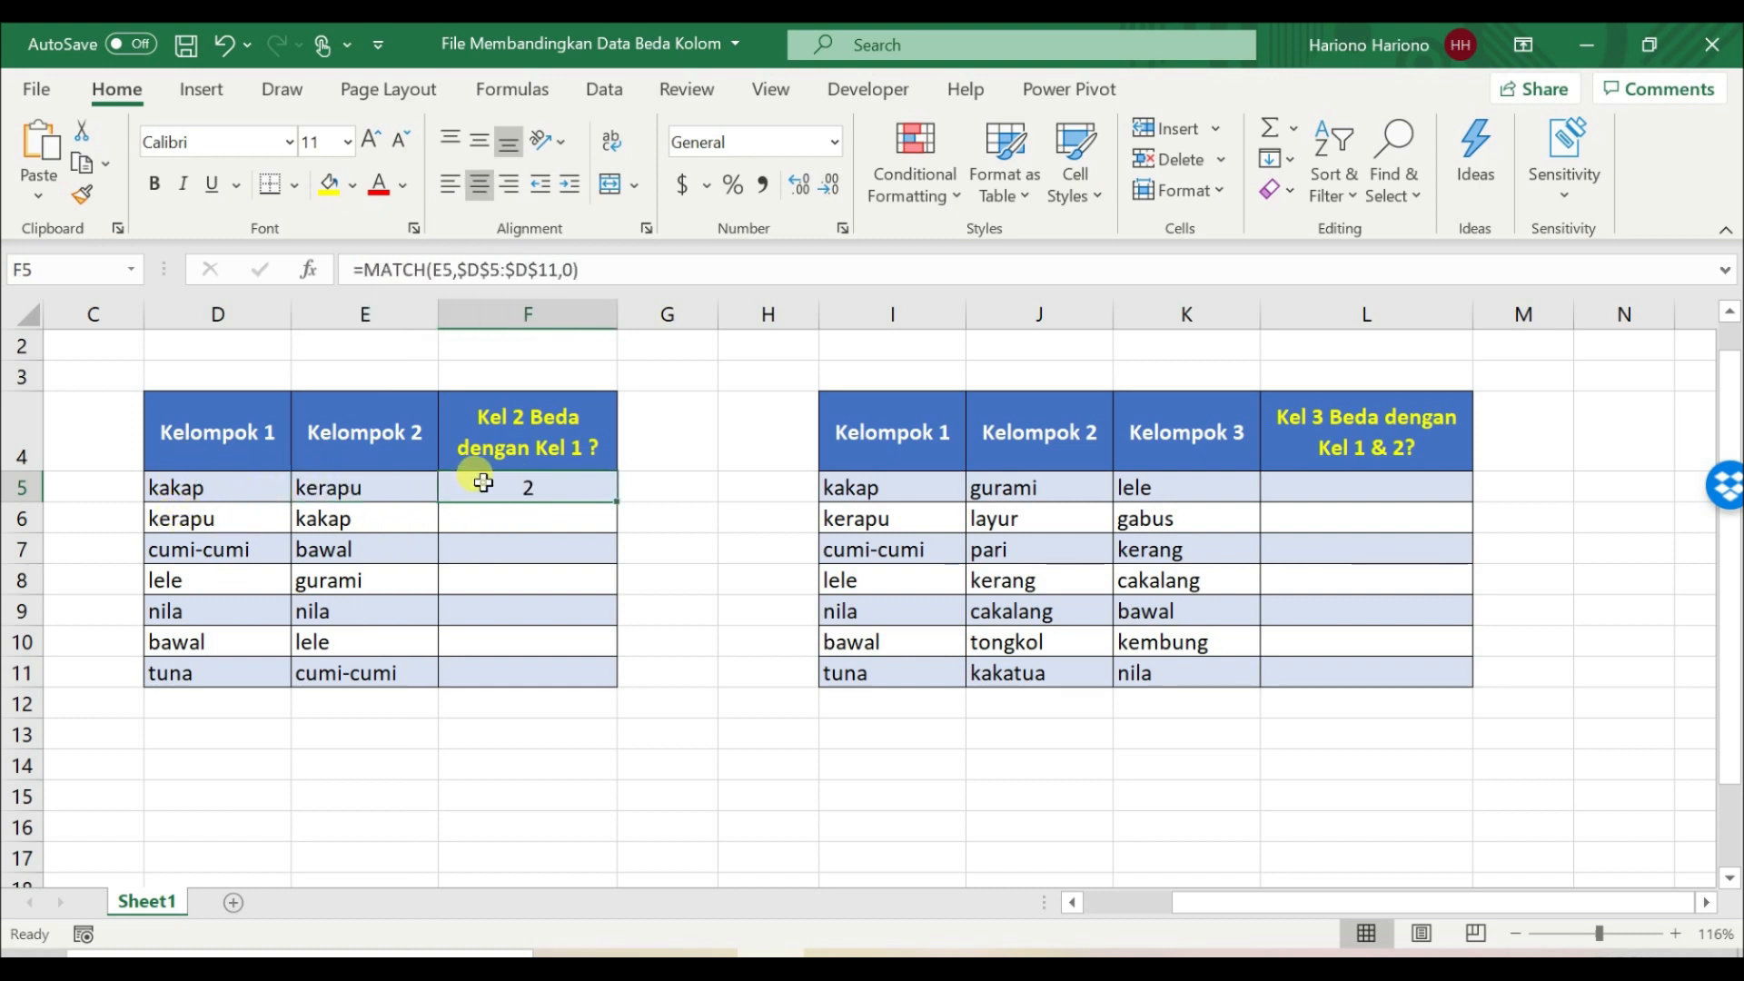
click(525, 265)
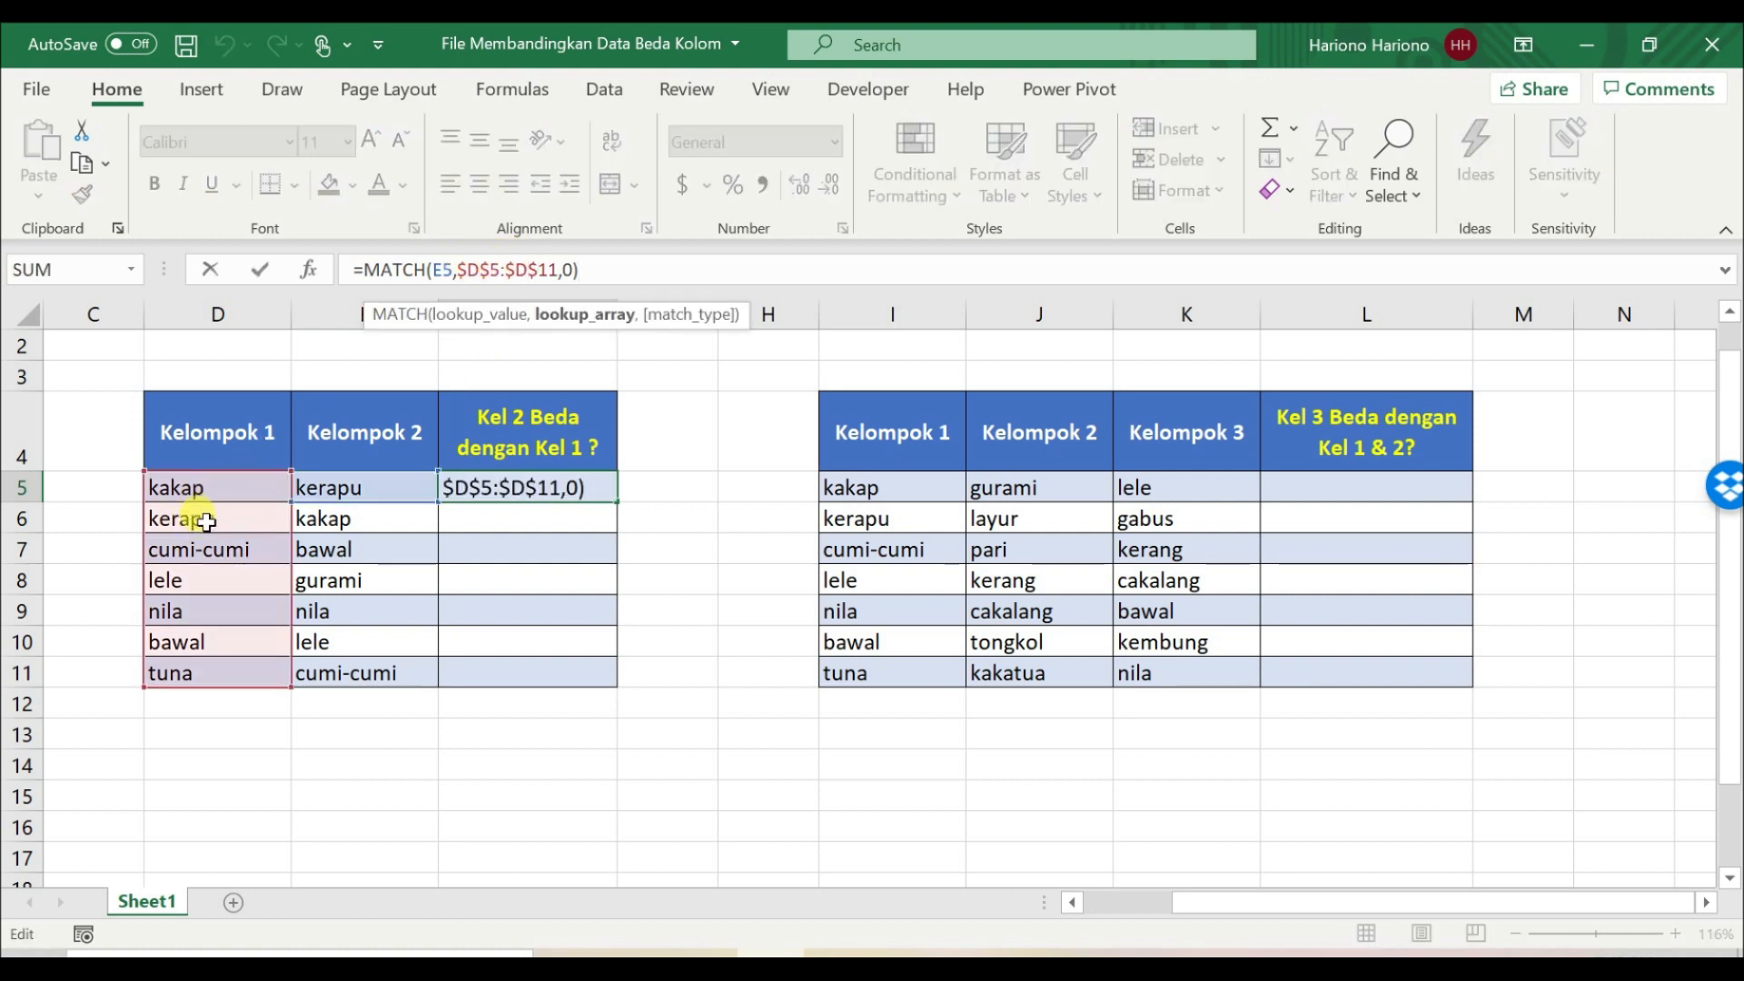
key(ctrl+Return)
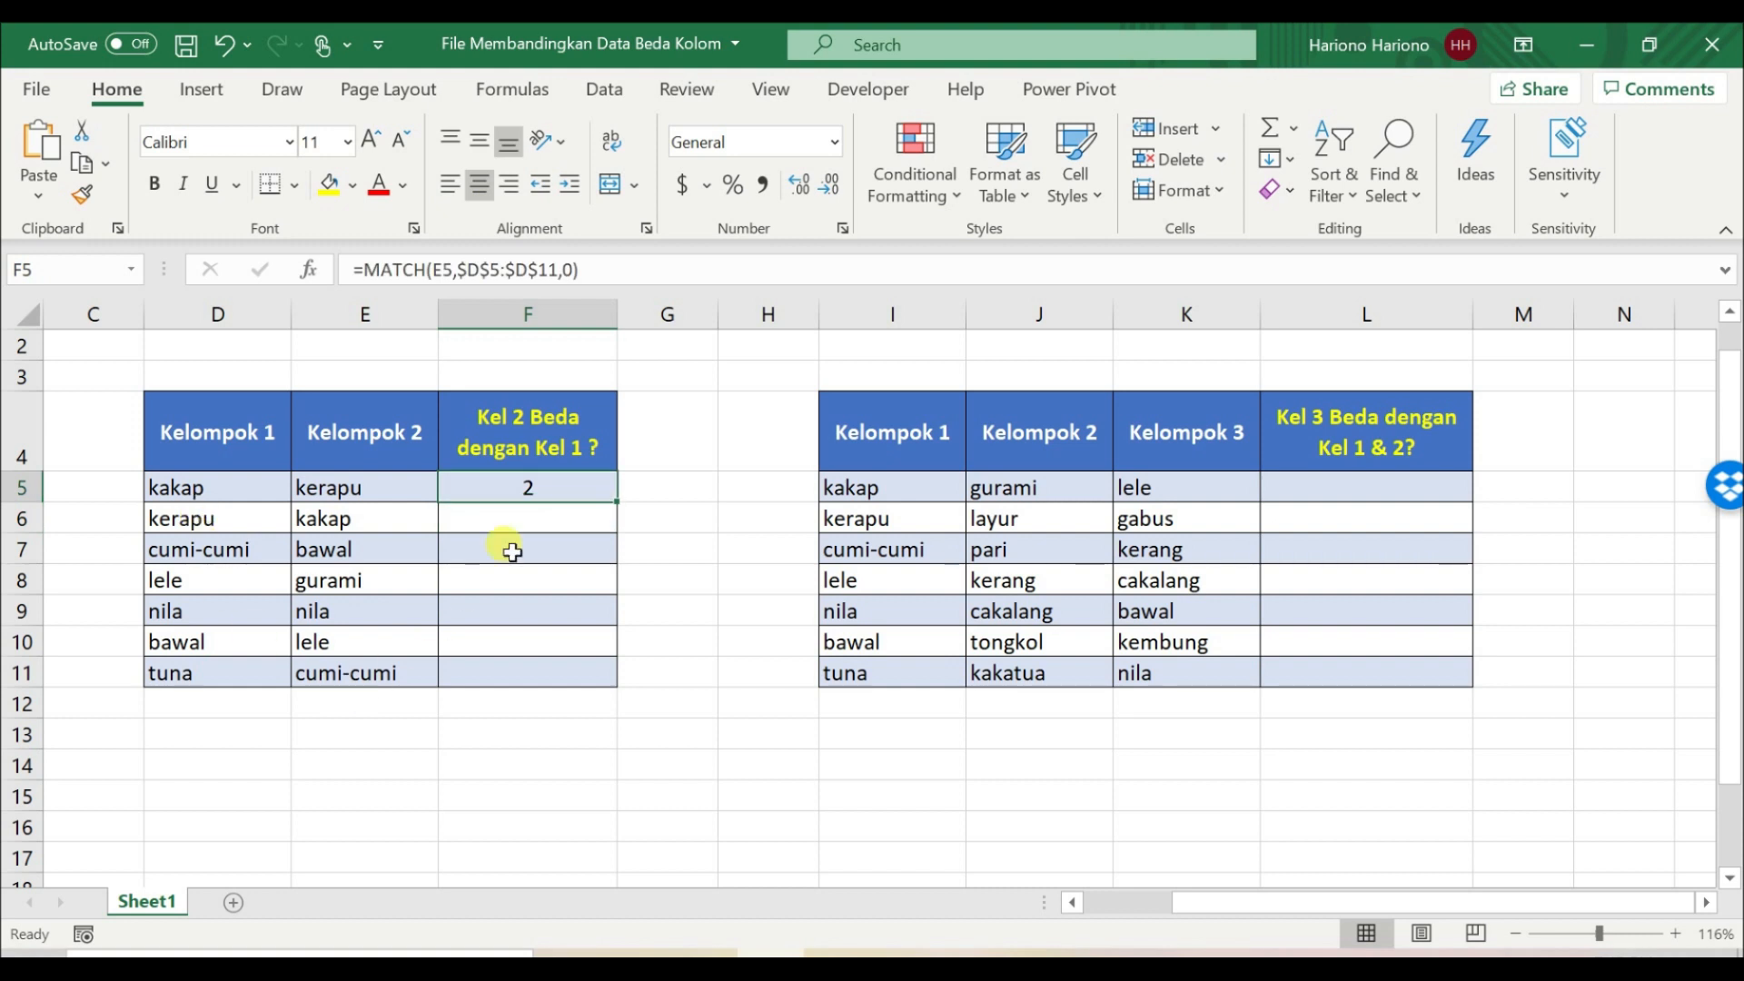
drag(623, 510, 601, 679)
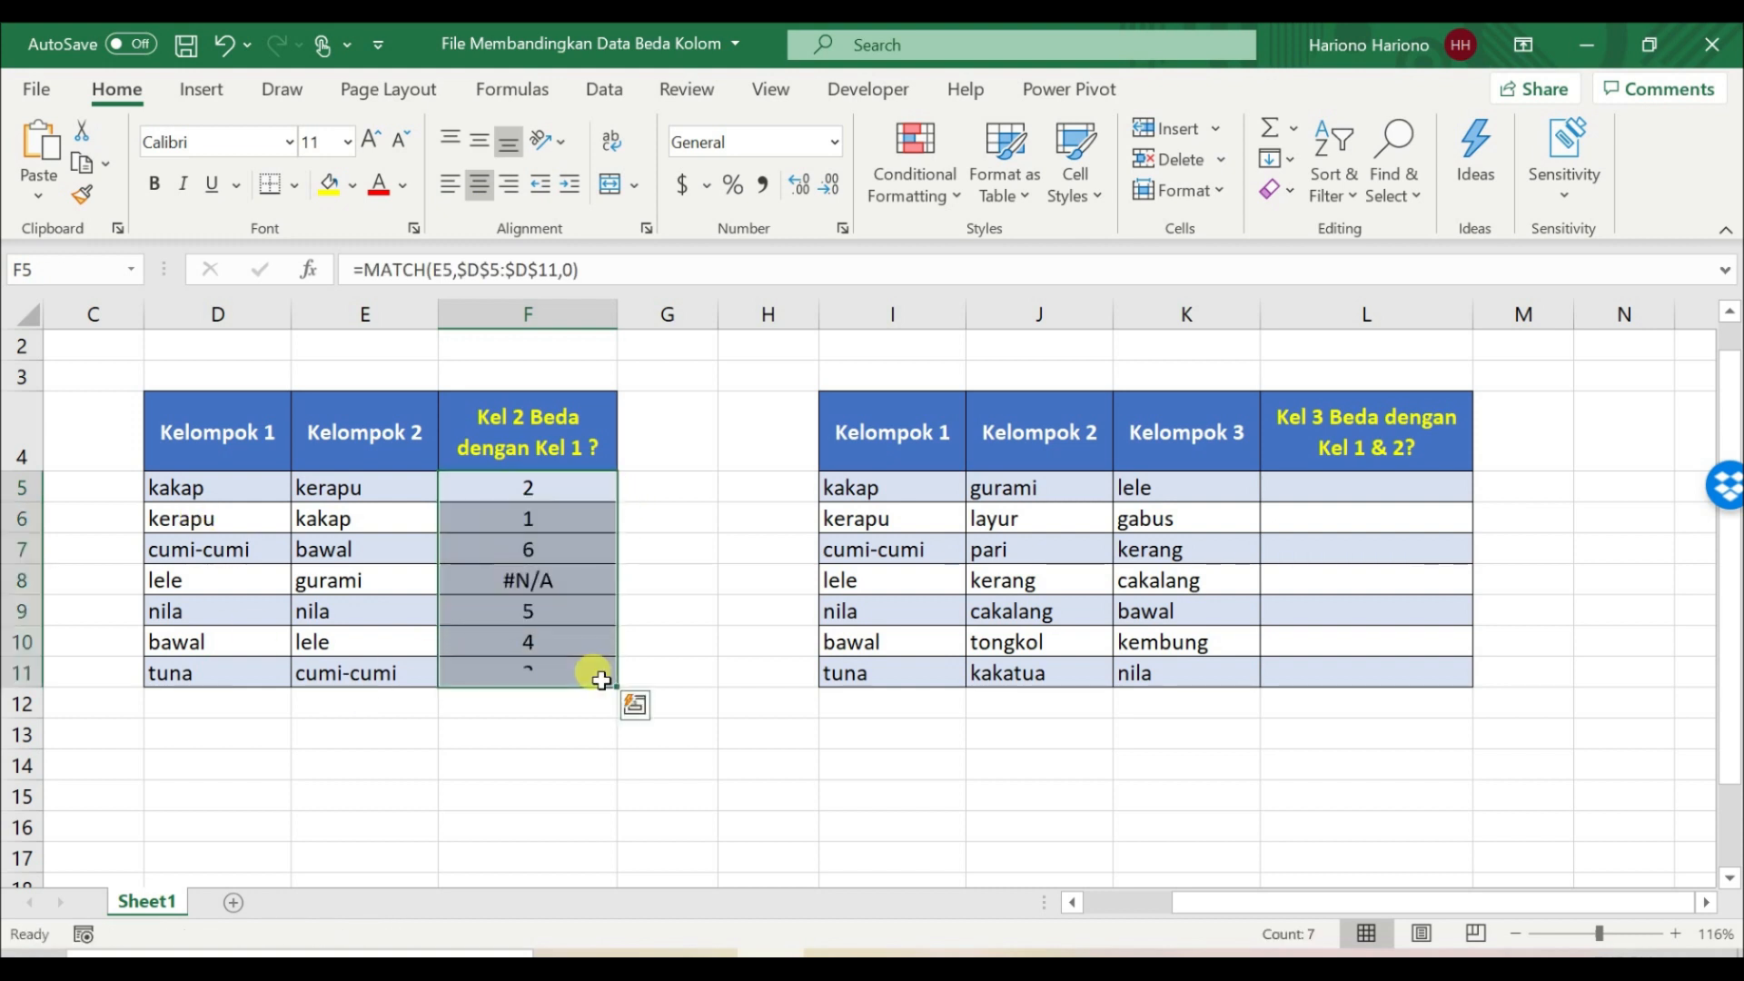
Step: Compare the MATCH results in column F with the corresponding Kelompok 2 entries and their positions in Kelompok 1
click(525, 489)
click(391, 517)
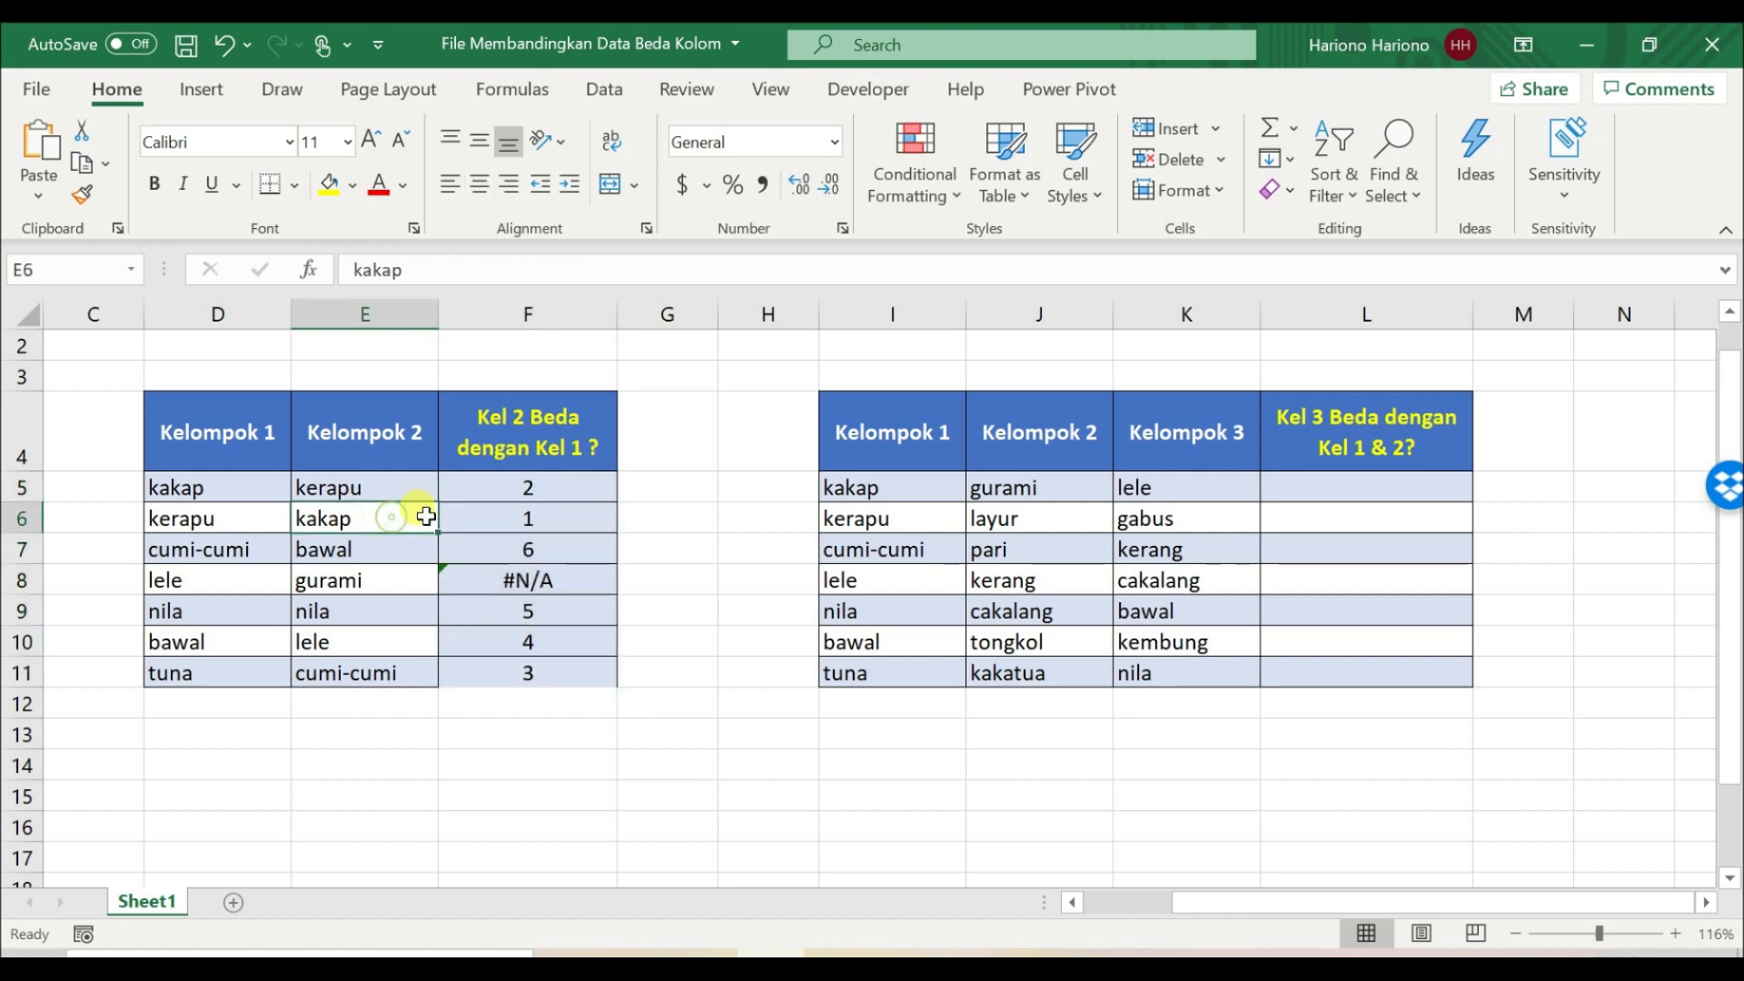
click(483, 499)
click(234, 482)
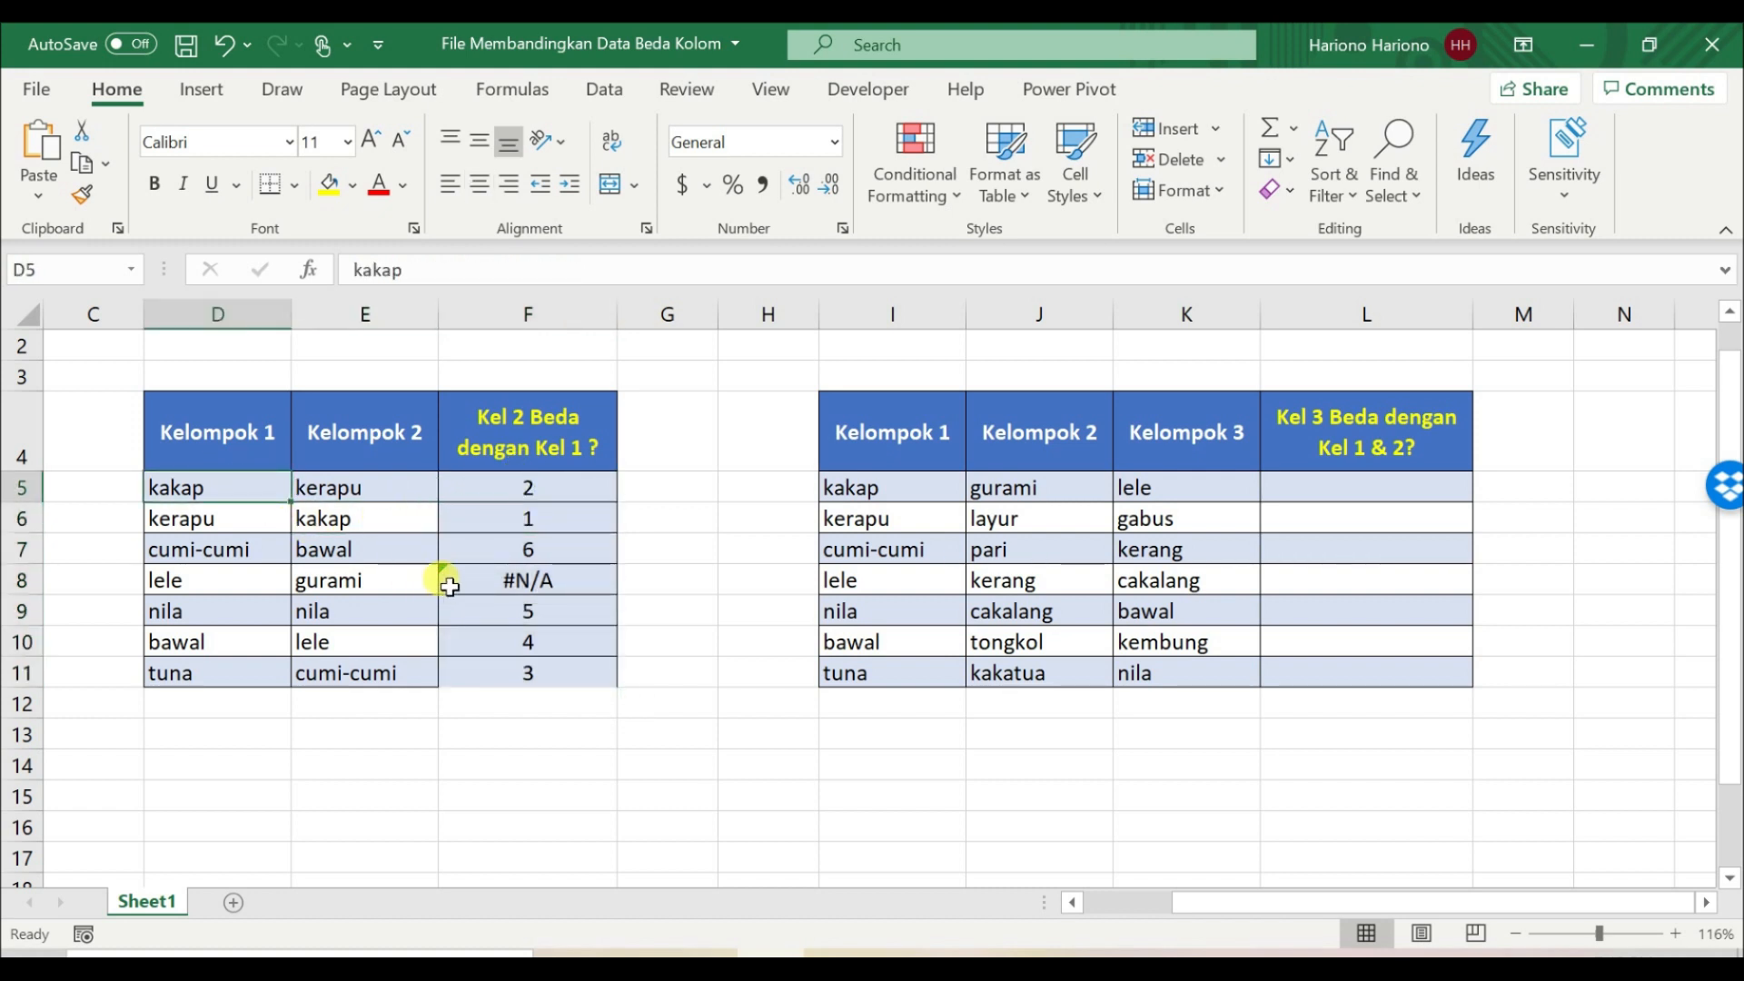
click(401, 548)
click(463, 545)
drag(215, 487, 187, 642)
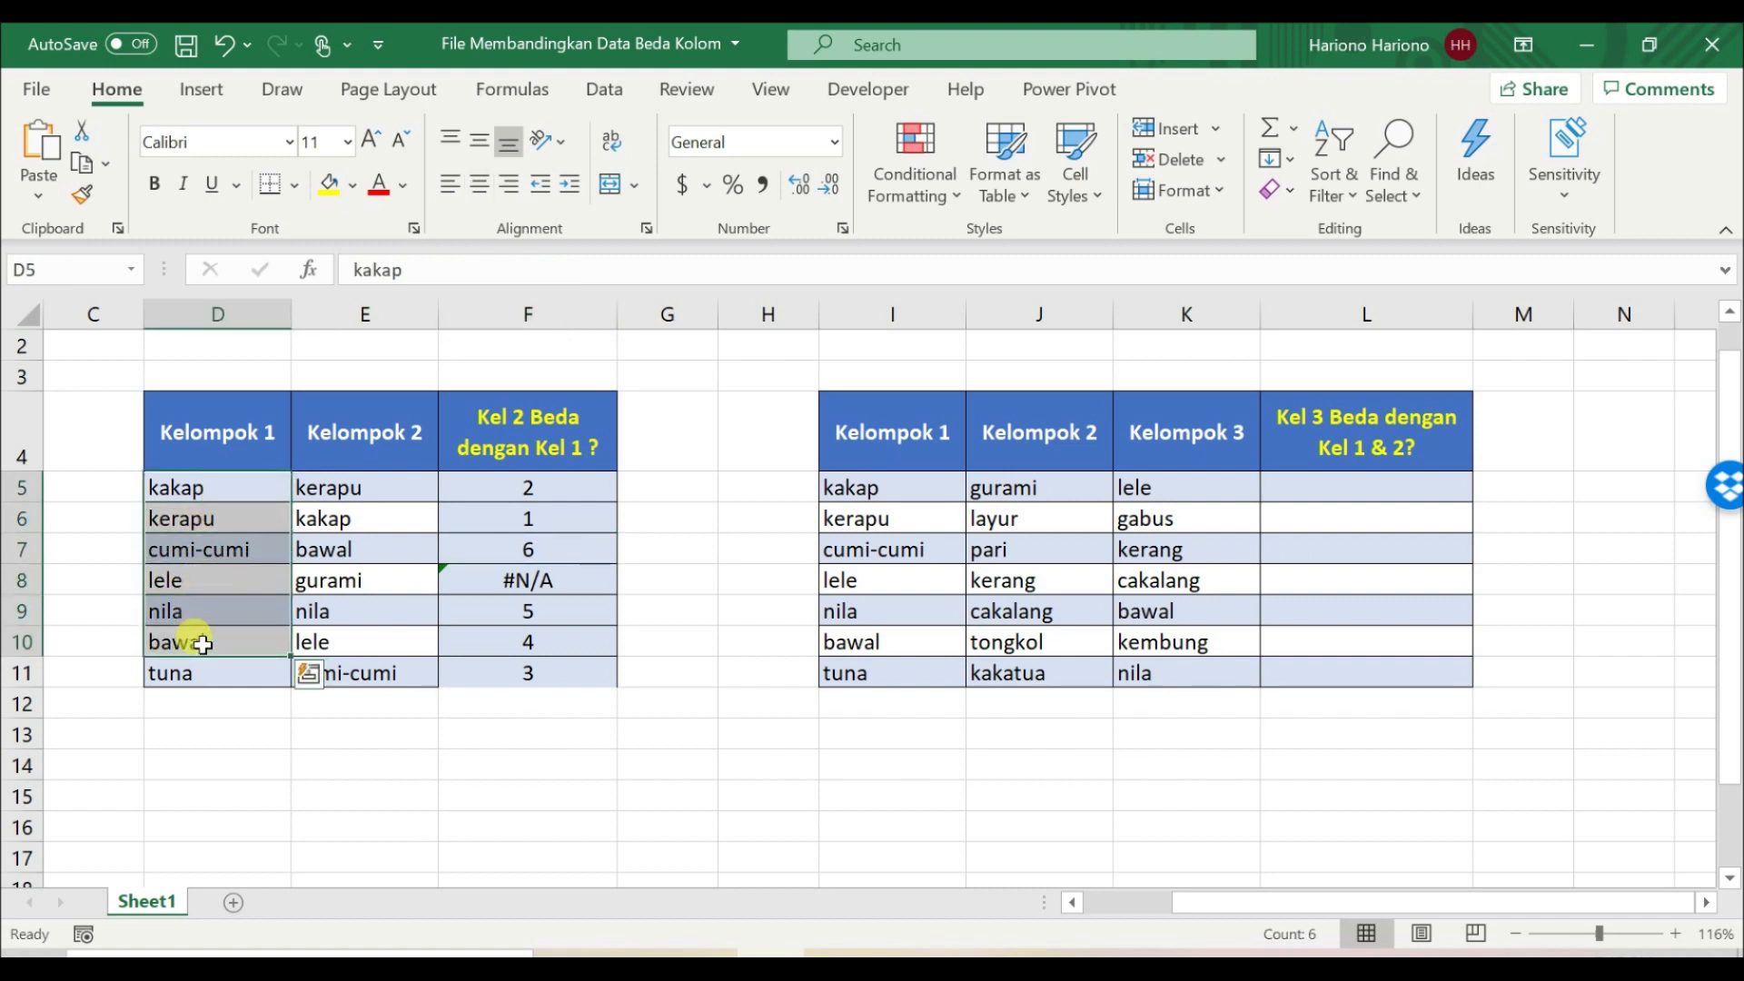
click(202, 645)
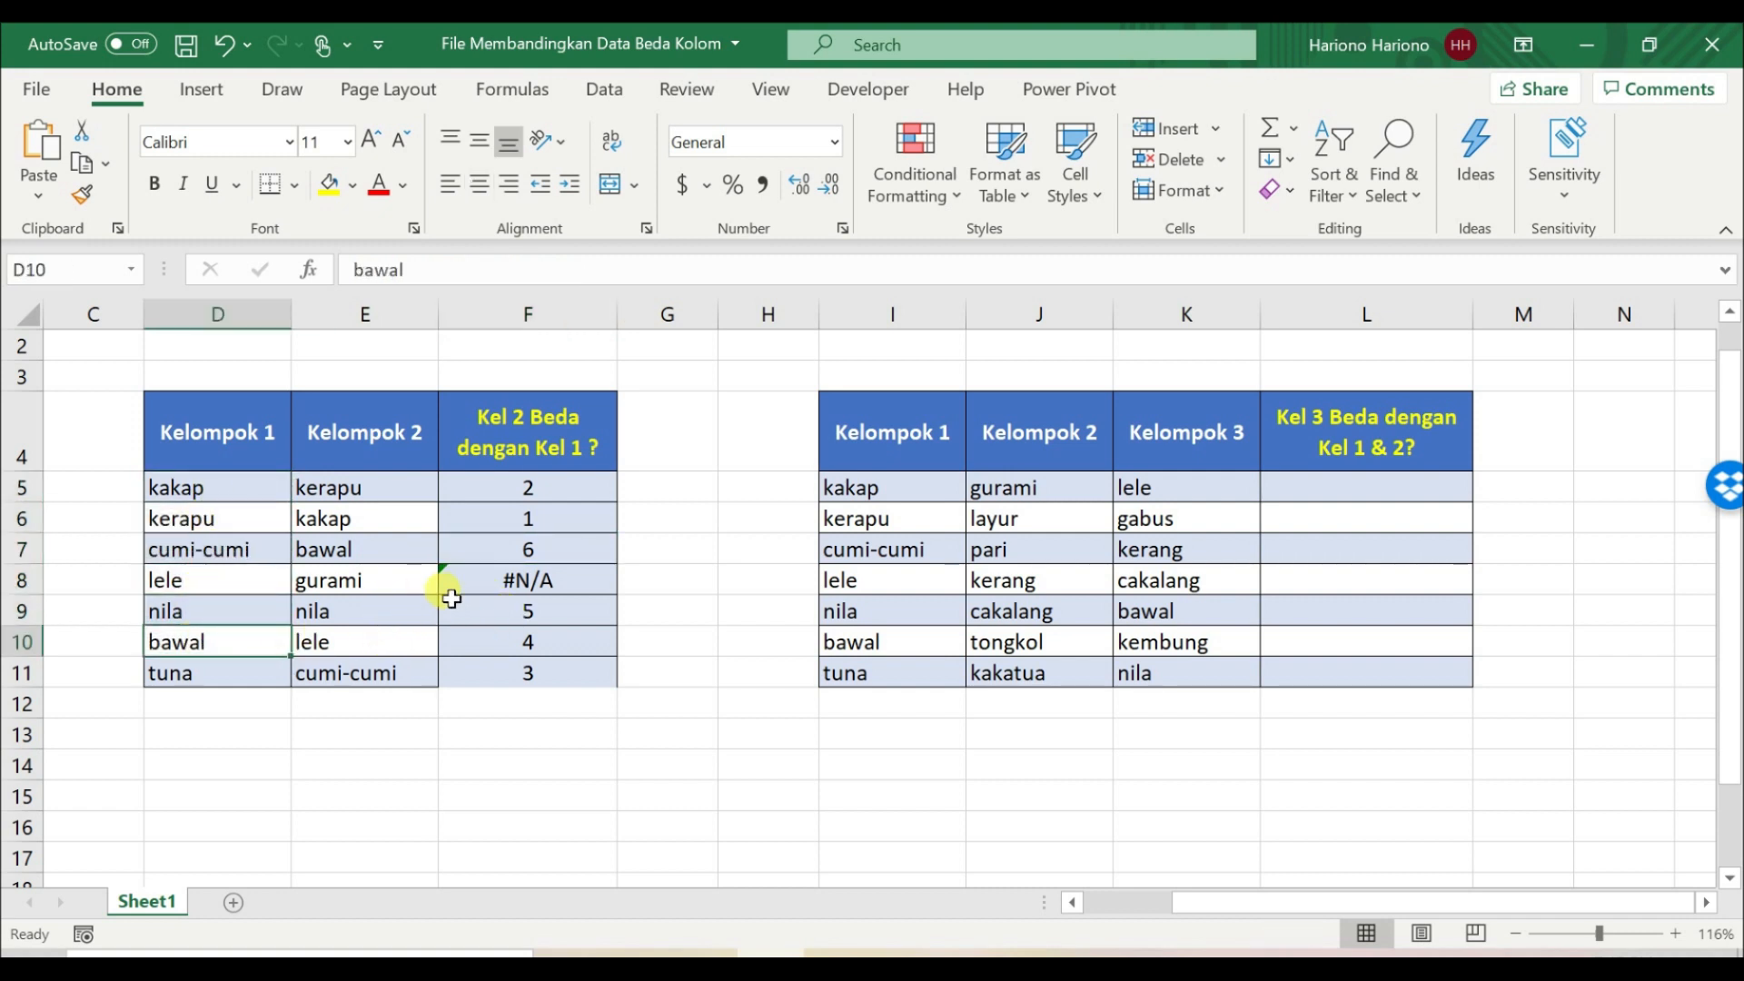
click(495, 572)
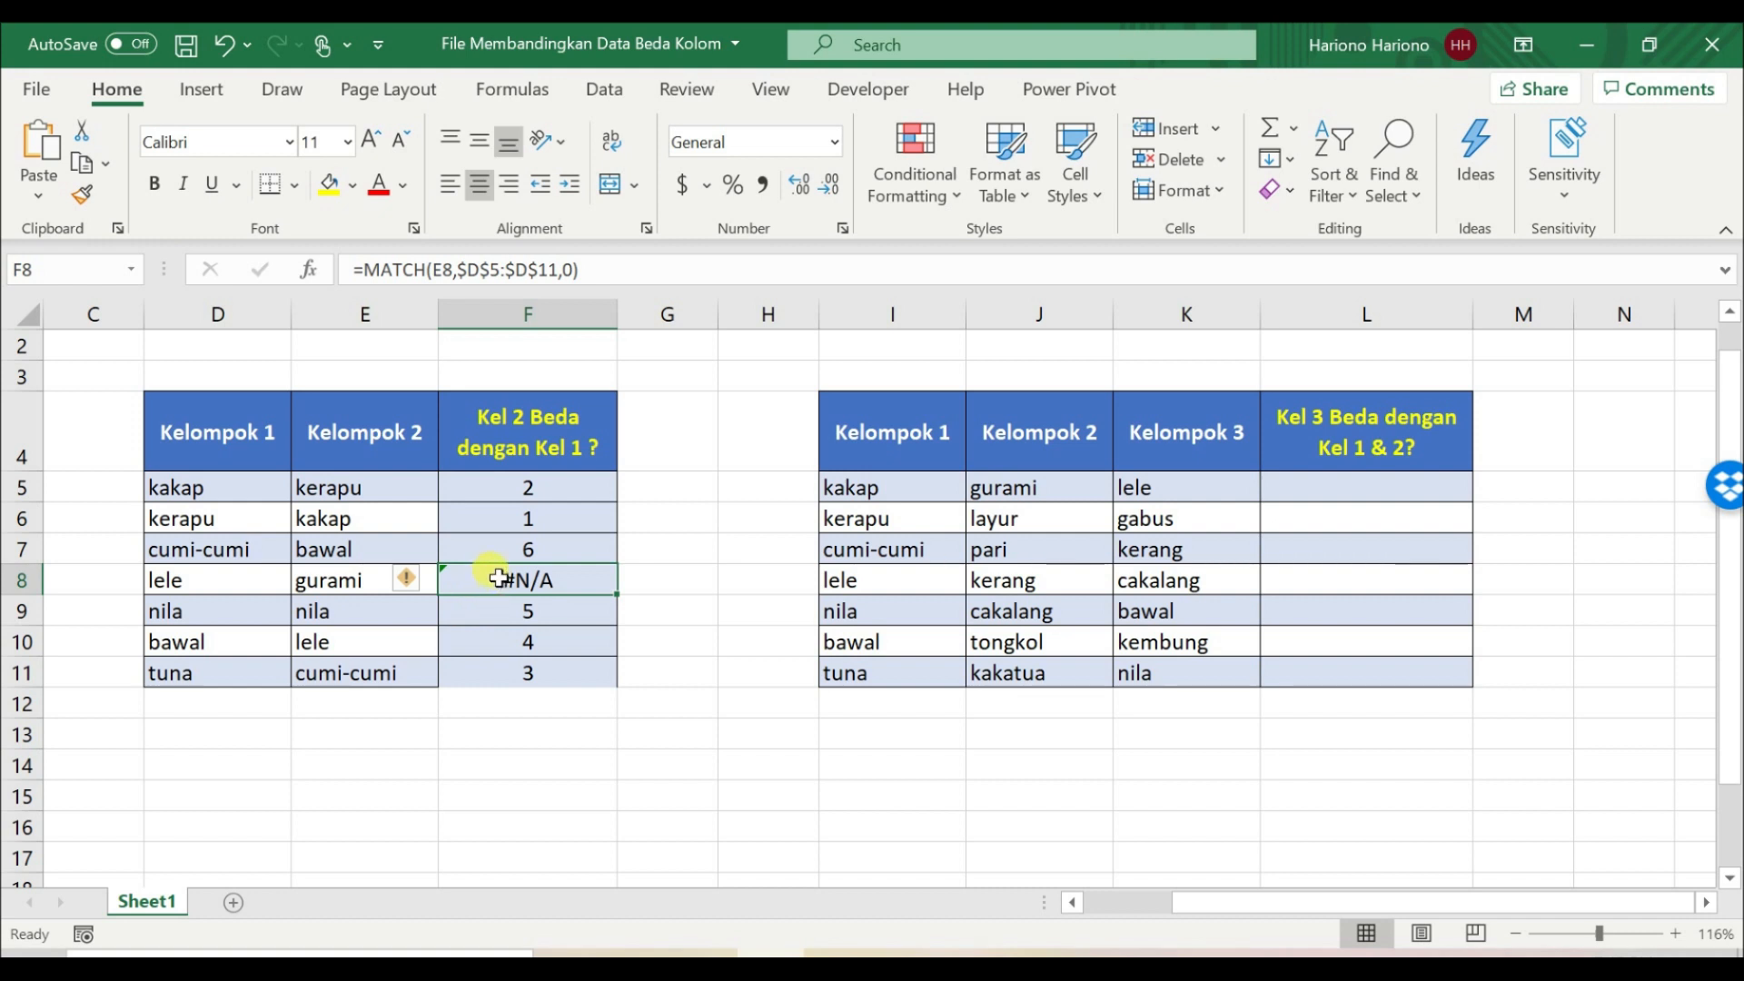
Step: Wrap the MATCH formula in F5 in ISERROR, making it =ISERROR(MATCH(E5,$D$5:$D$11,0))
click(540, 484)
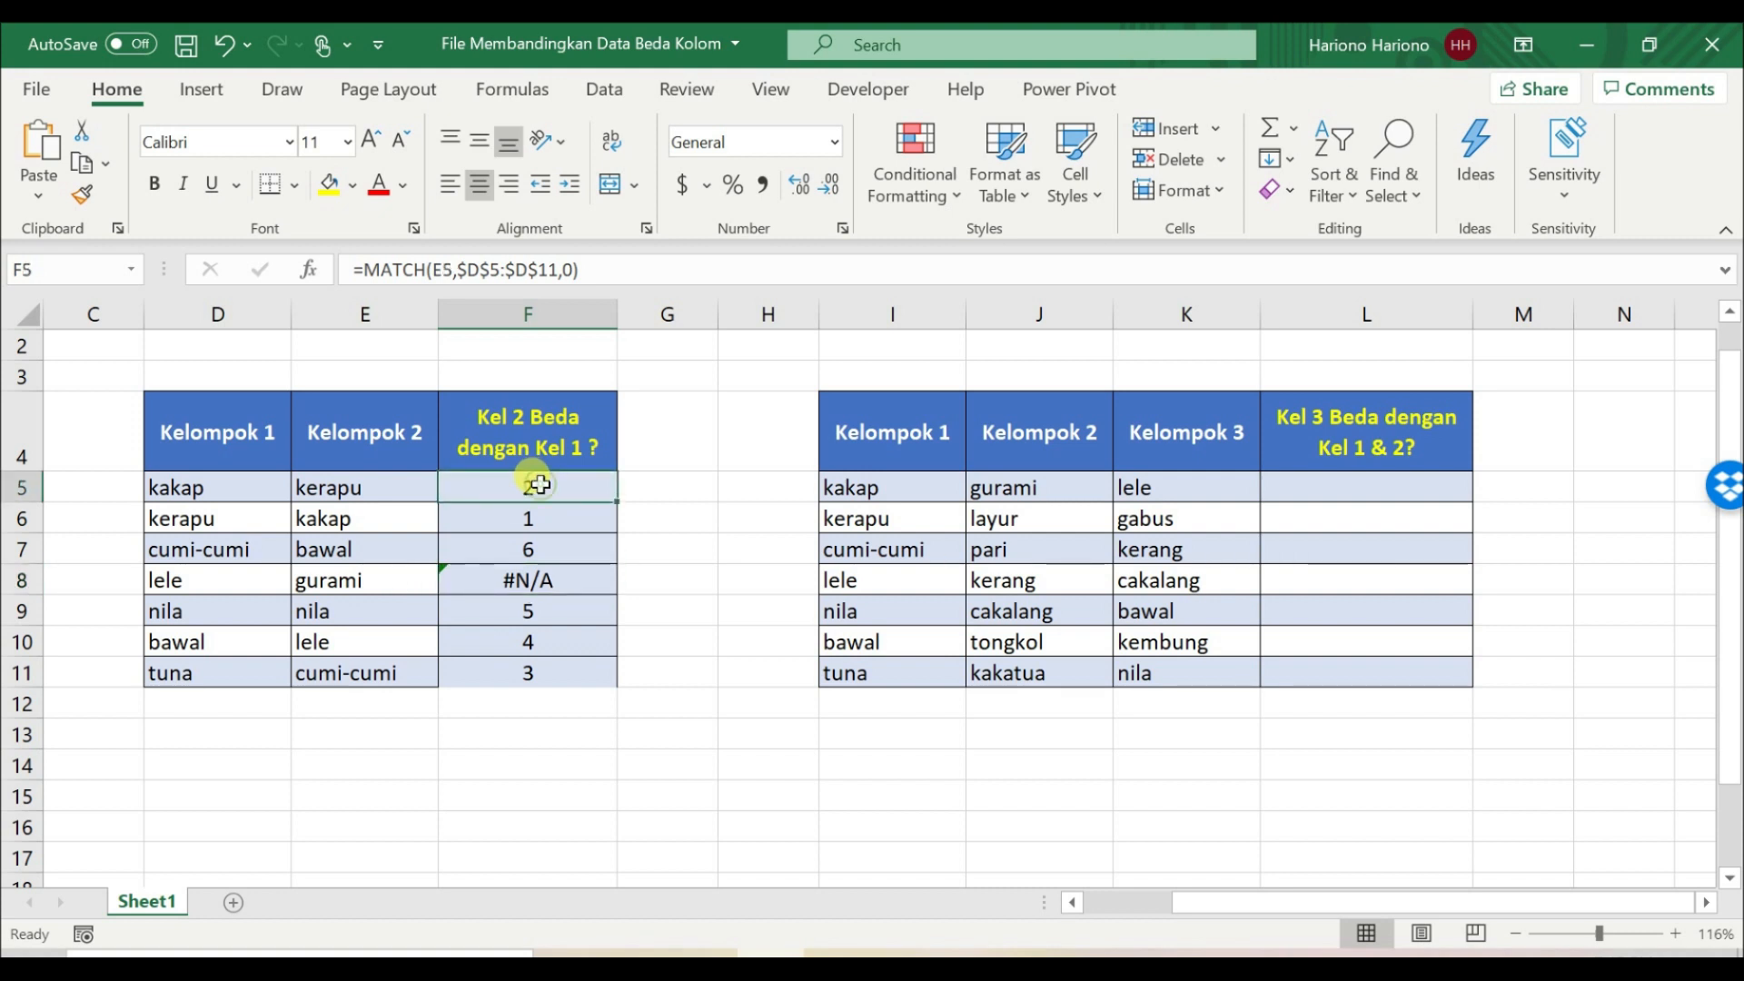
click(366, 273)
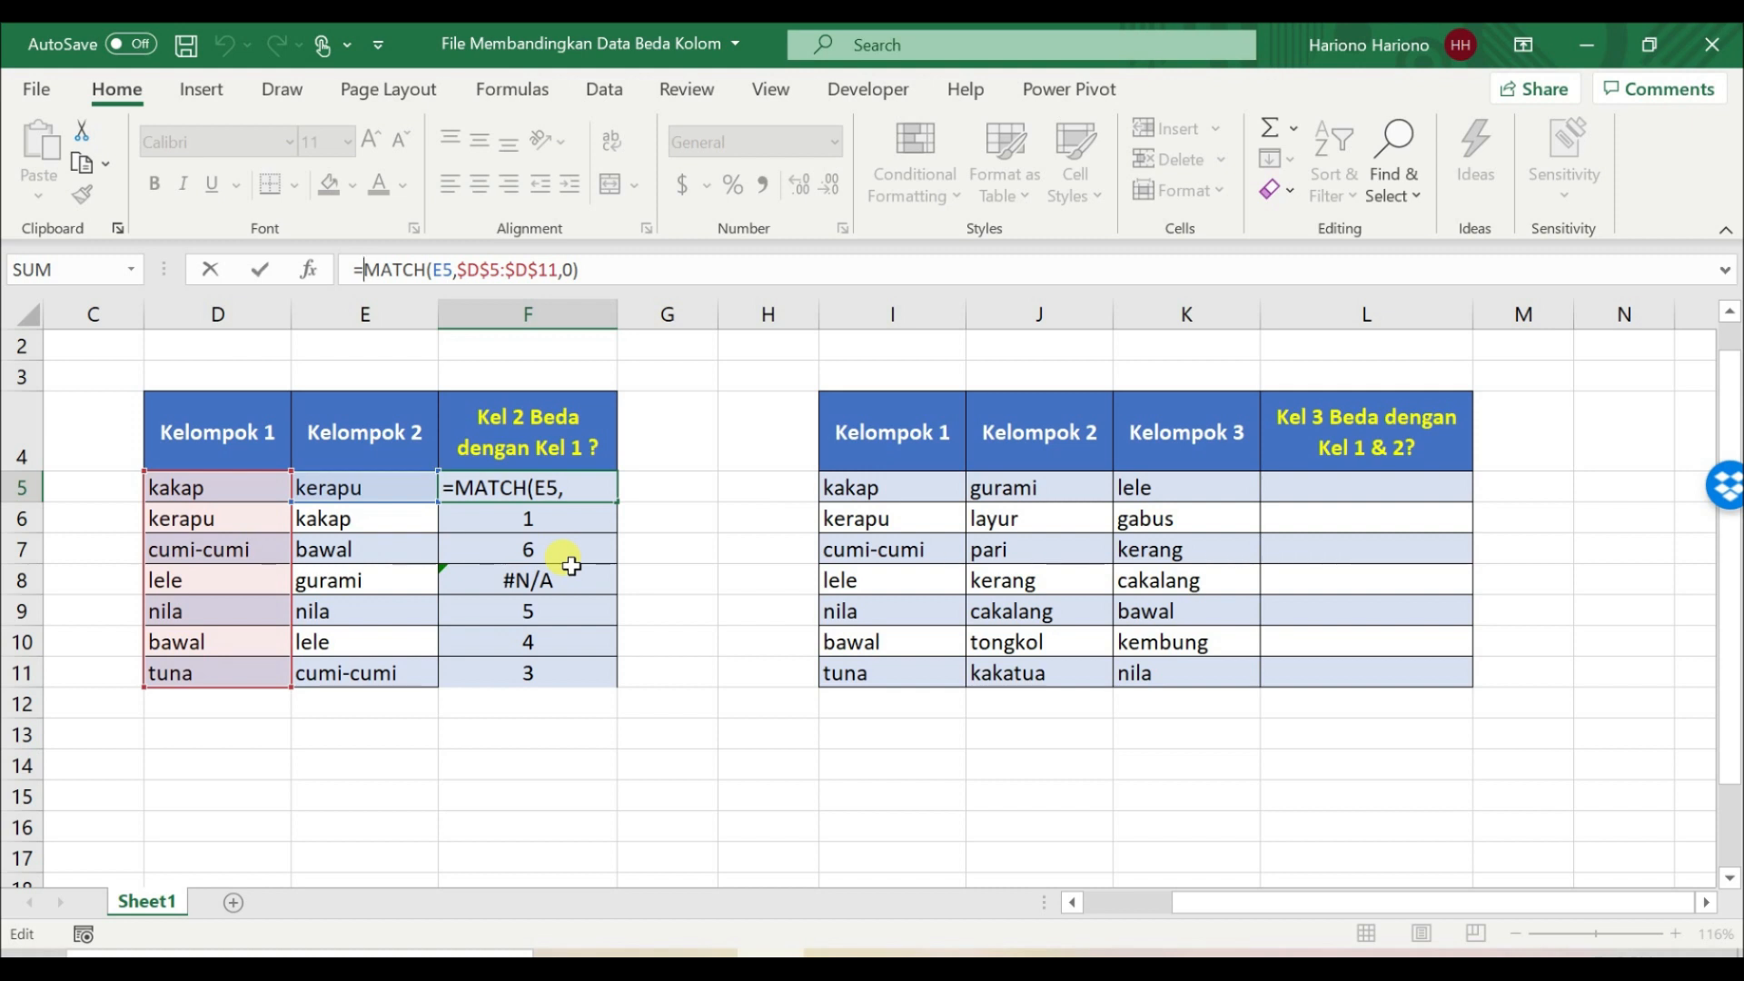
text(isna)
key(BackSpace)
key(BackSpace)
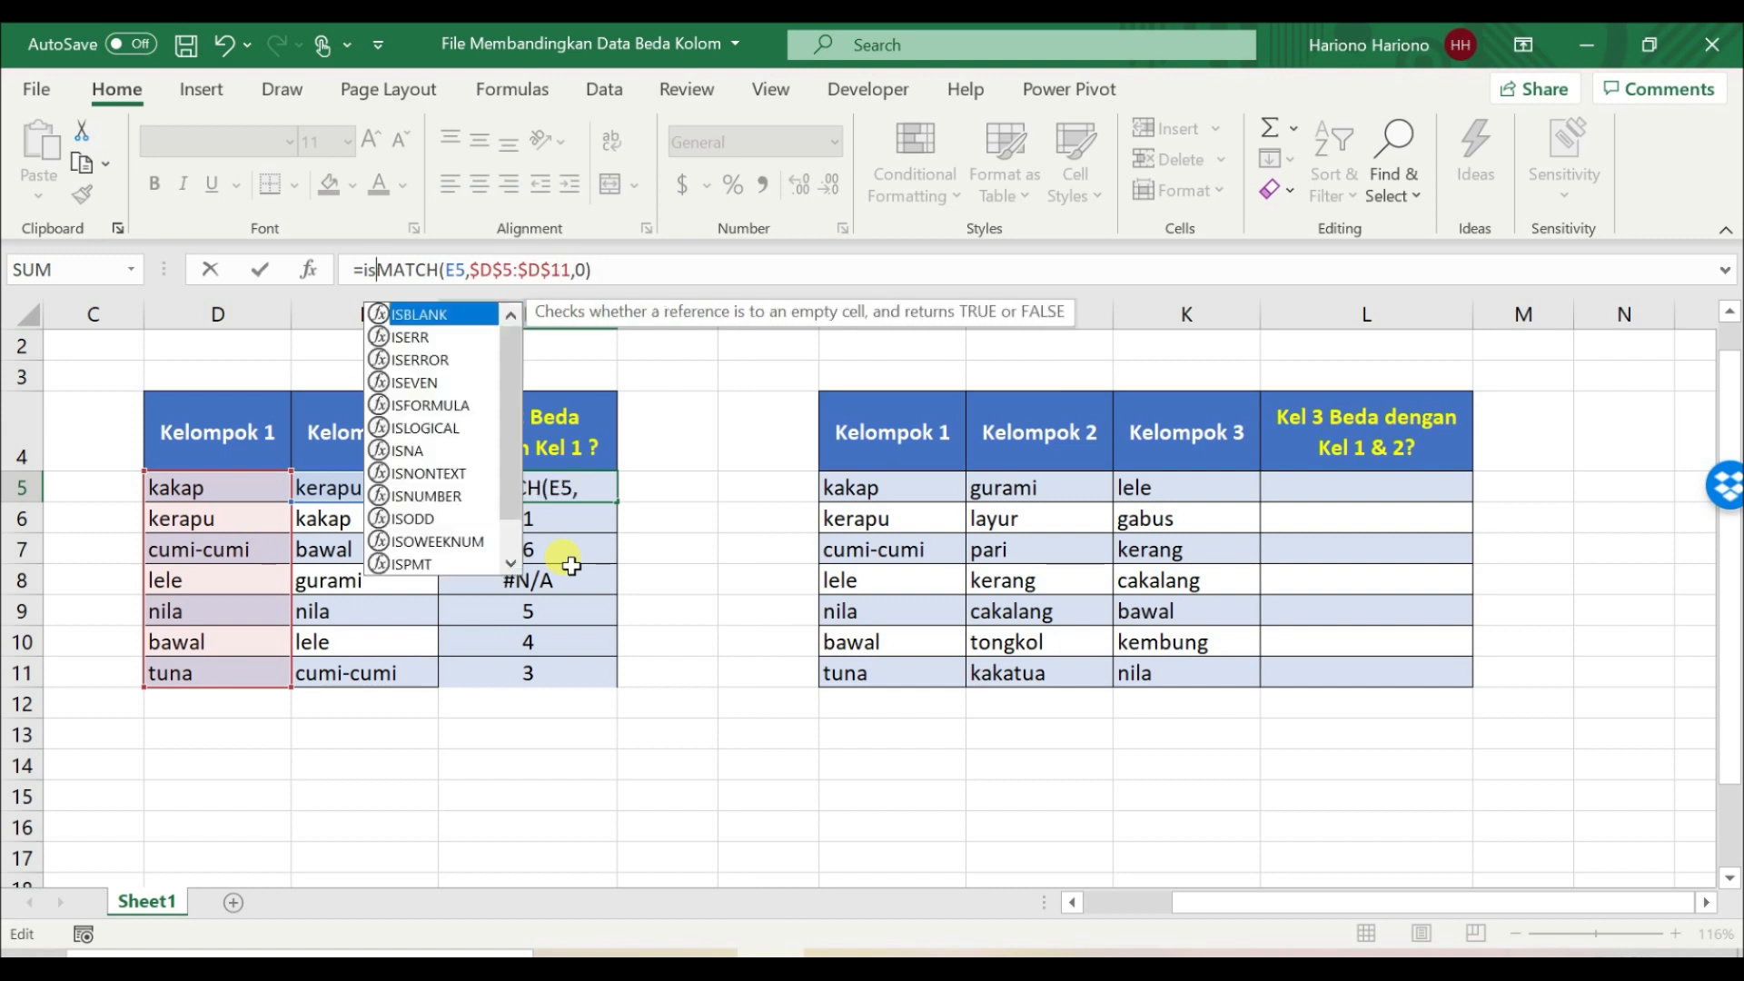
text(e)
key(Down)
key(Tab)
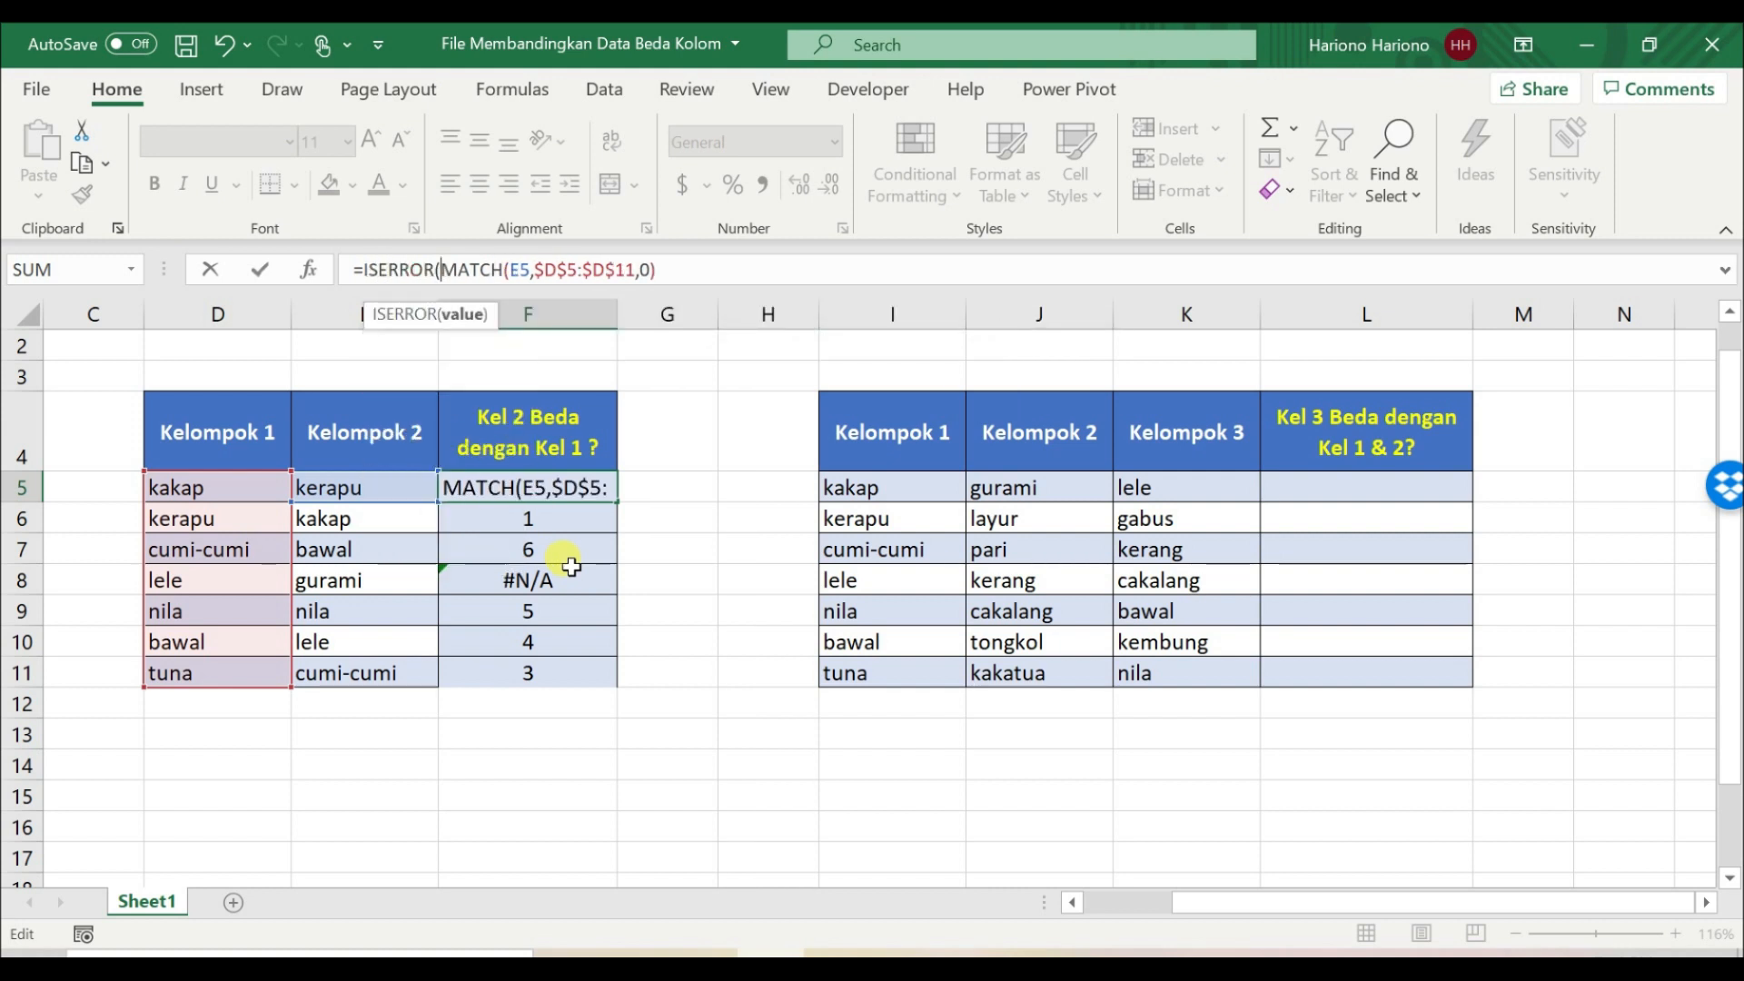
click(691, 272)
key(Return)
key(Return)
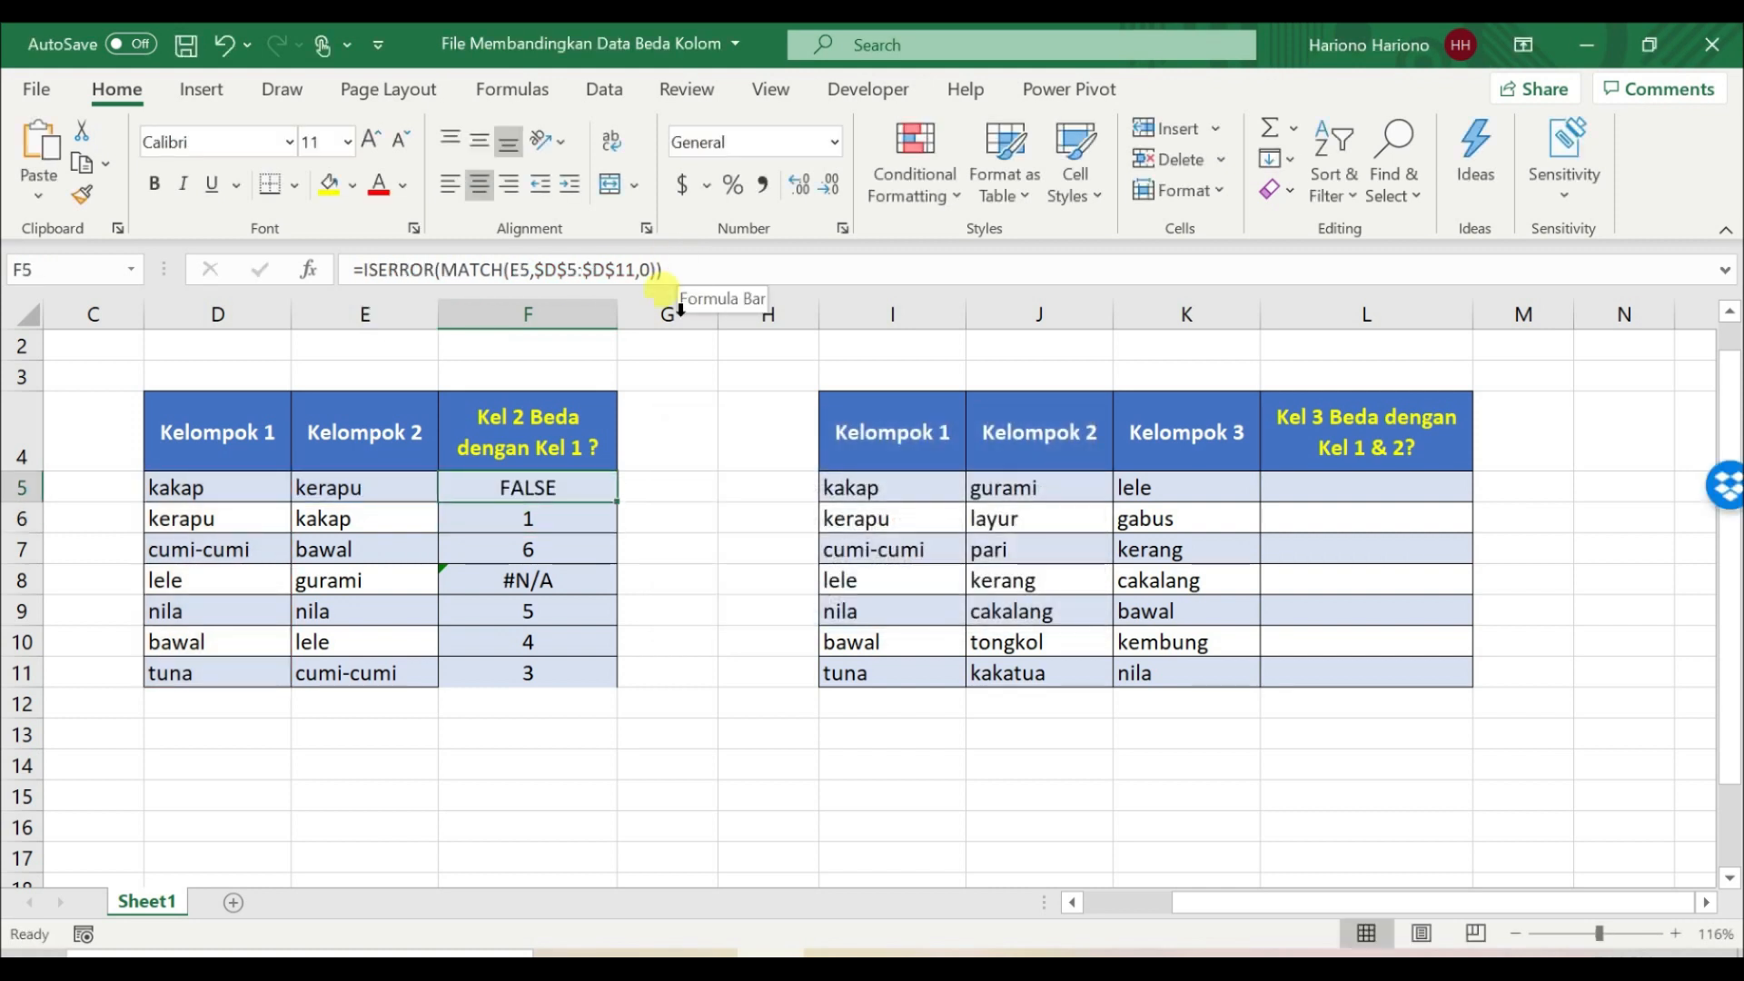
Step: Copy the ISERROR formula from F5 down through F11 and check row 8's result against its Kelompok 2 entry
drag(618, 503, 611, 685)
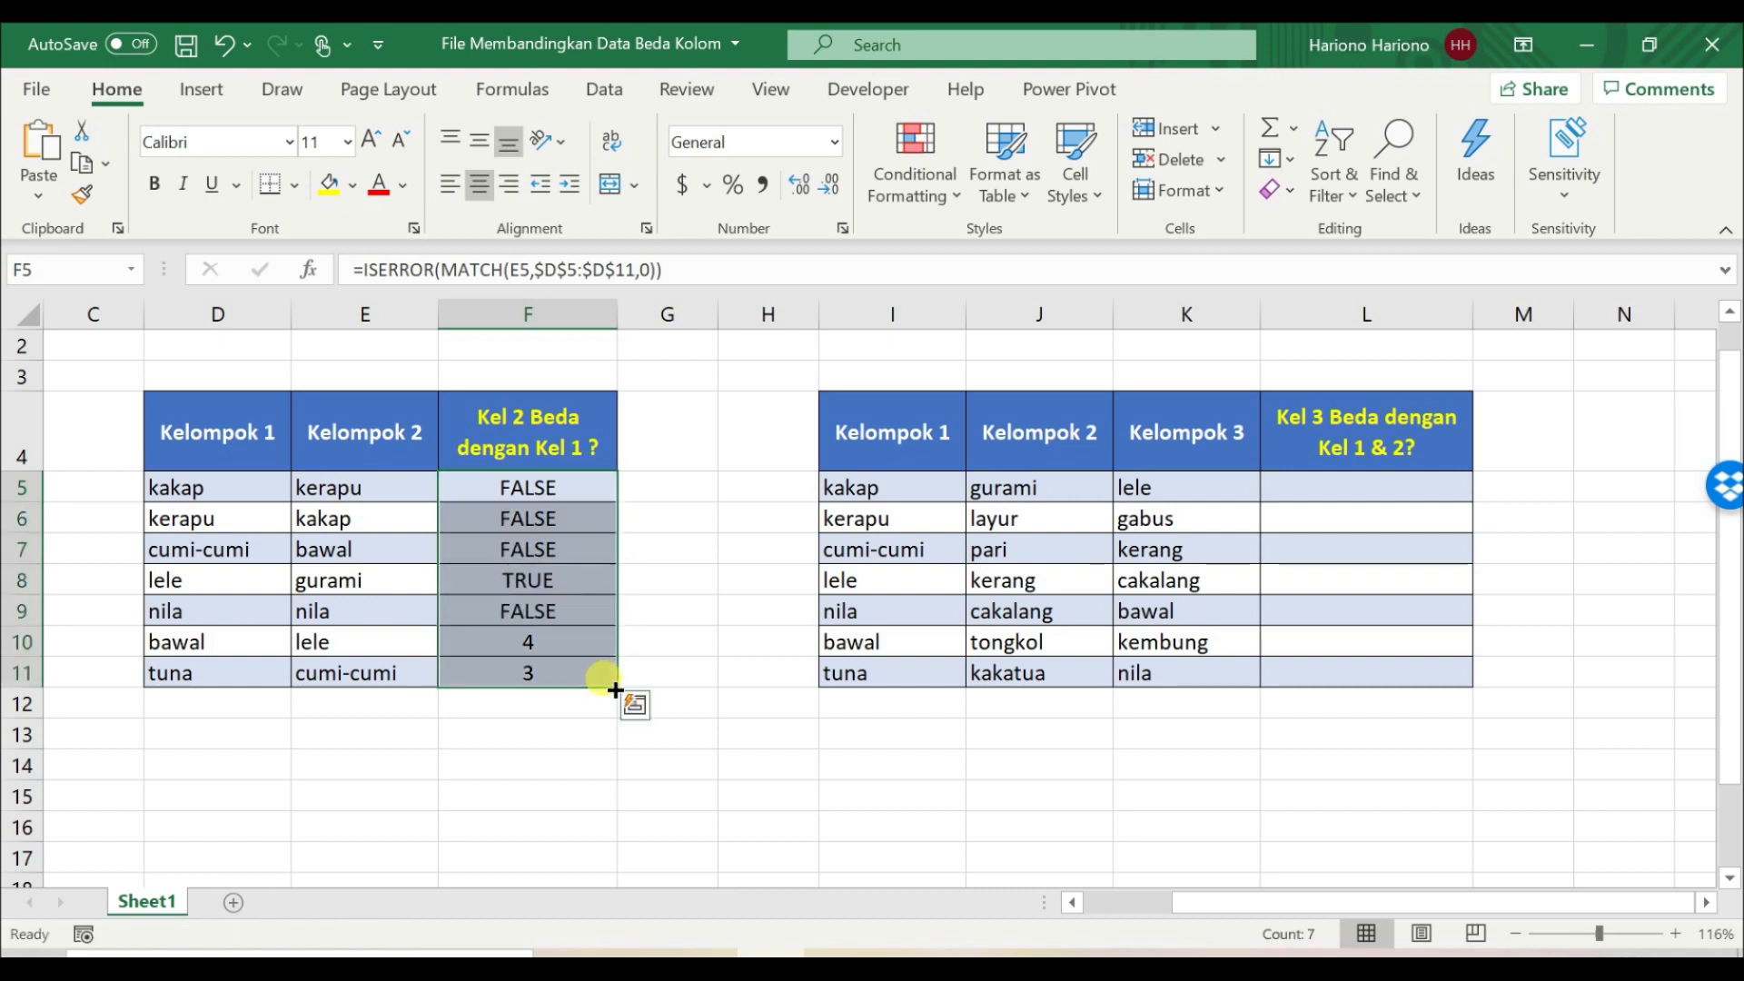
click(543, 583)
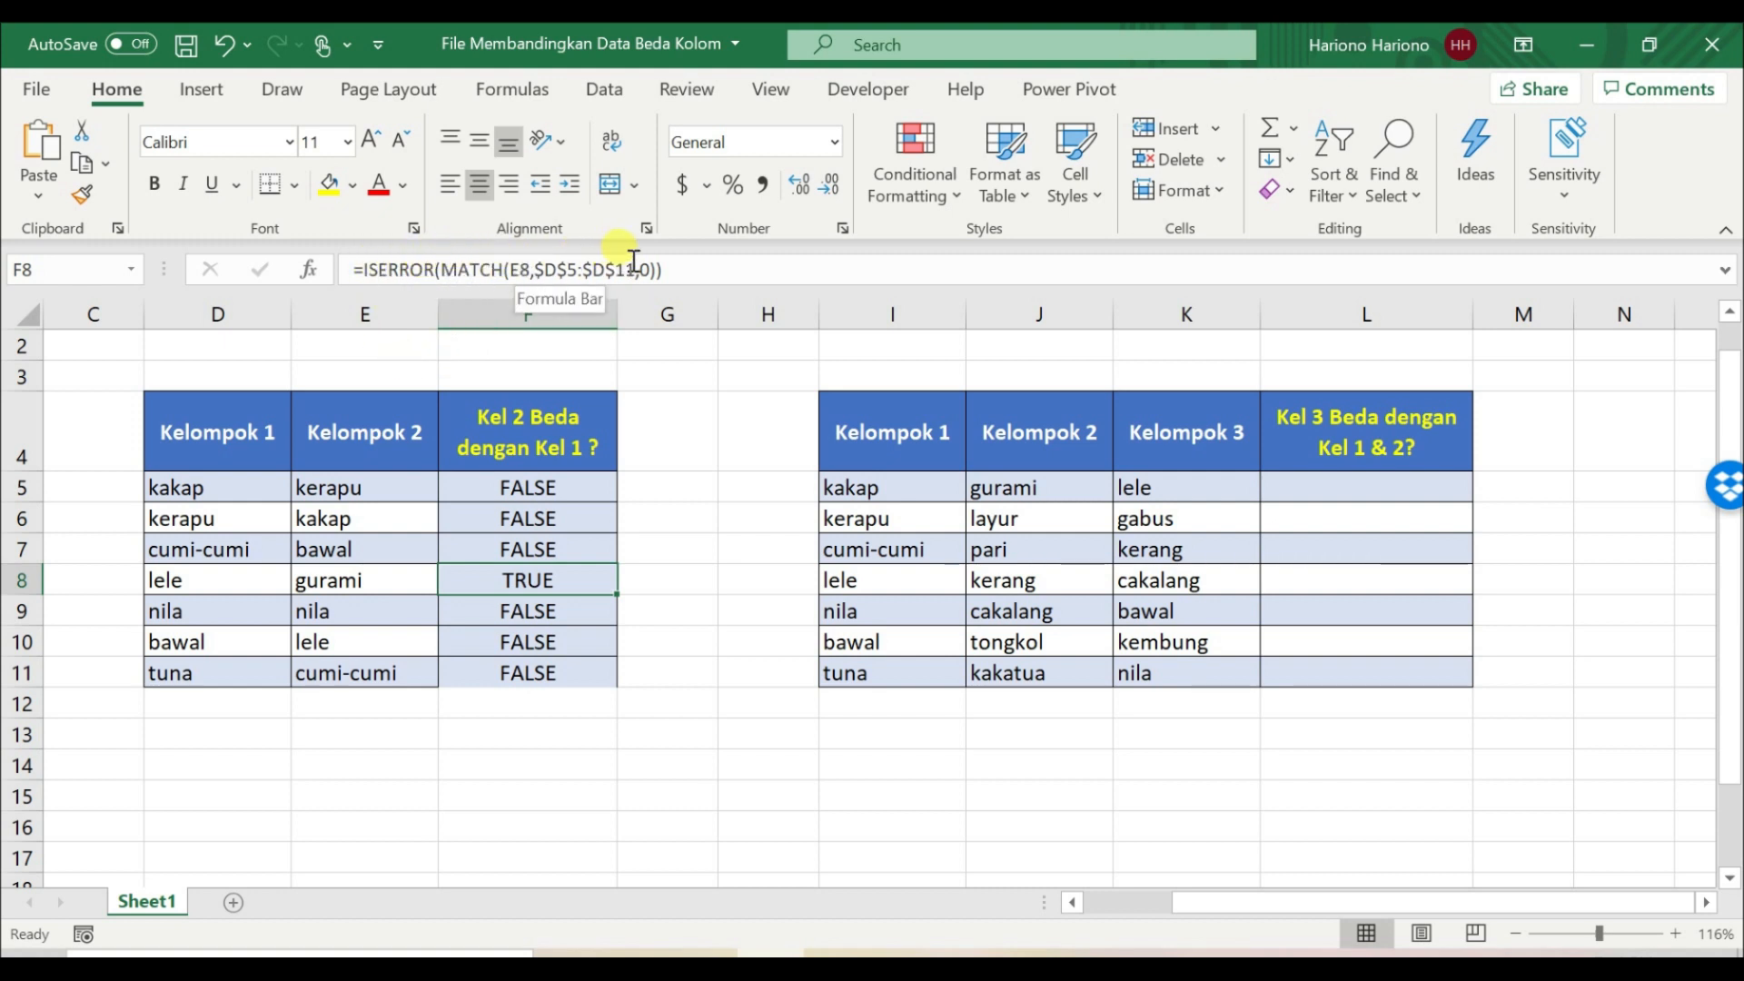
drag(499, 580, 380, 582)
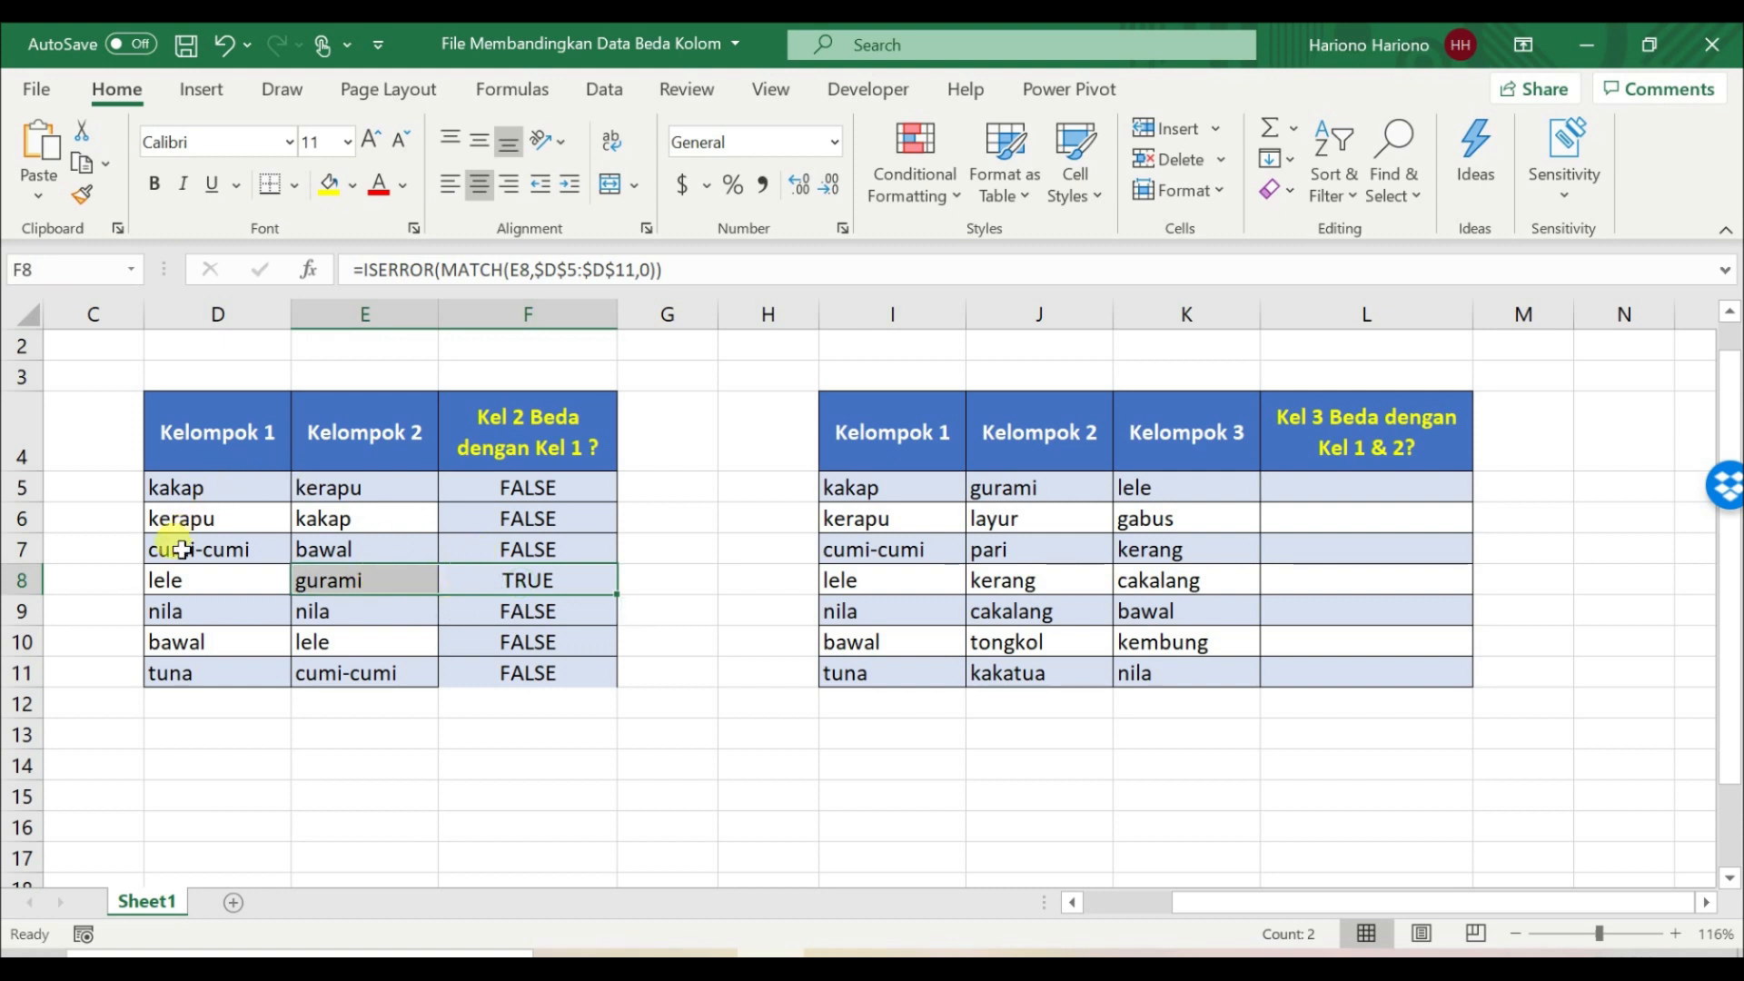
click(467, 577)
Step: Wrap the ISERROR formula in F5 in IF, making it =IF(ISERROR(MATCH(E5,$D$5:$D$11,0)),"Beda","Sama")
click(503, 491)
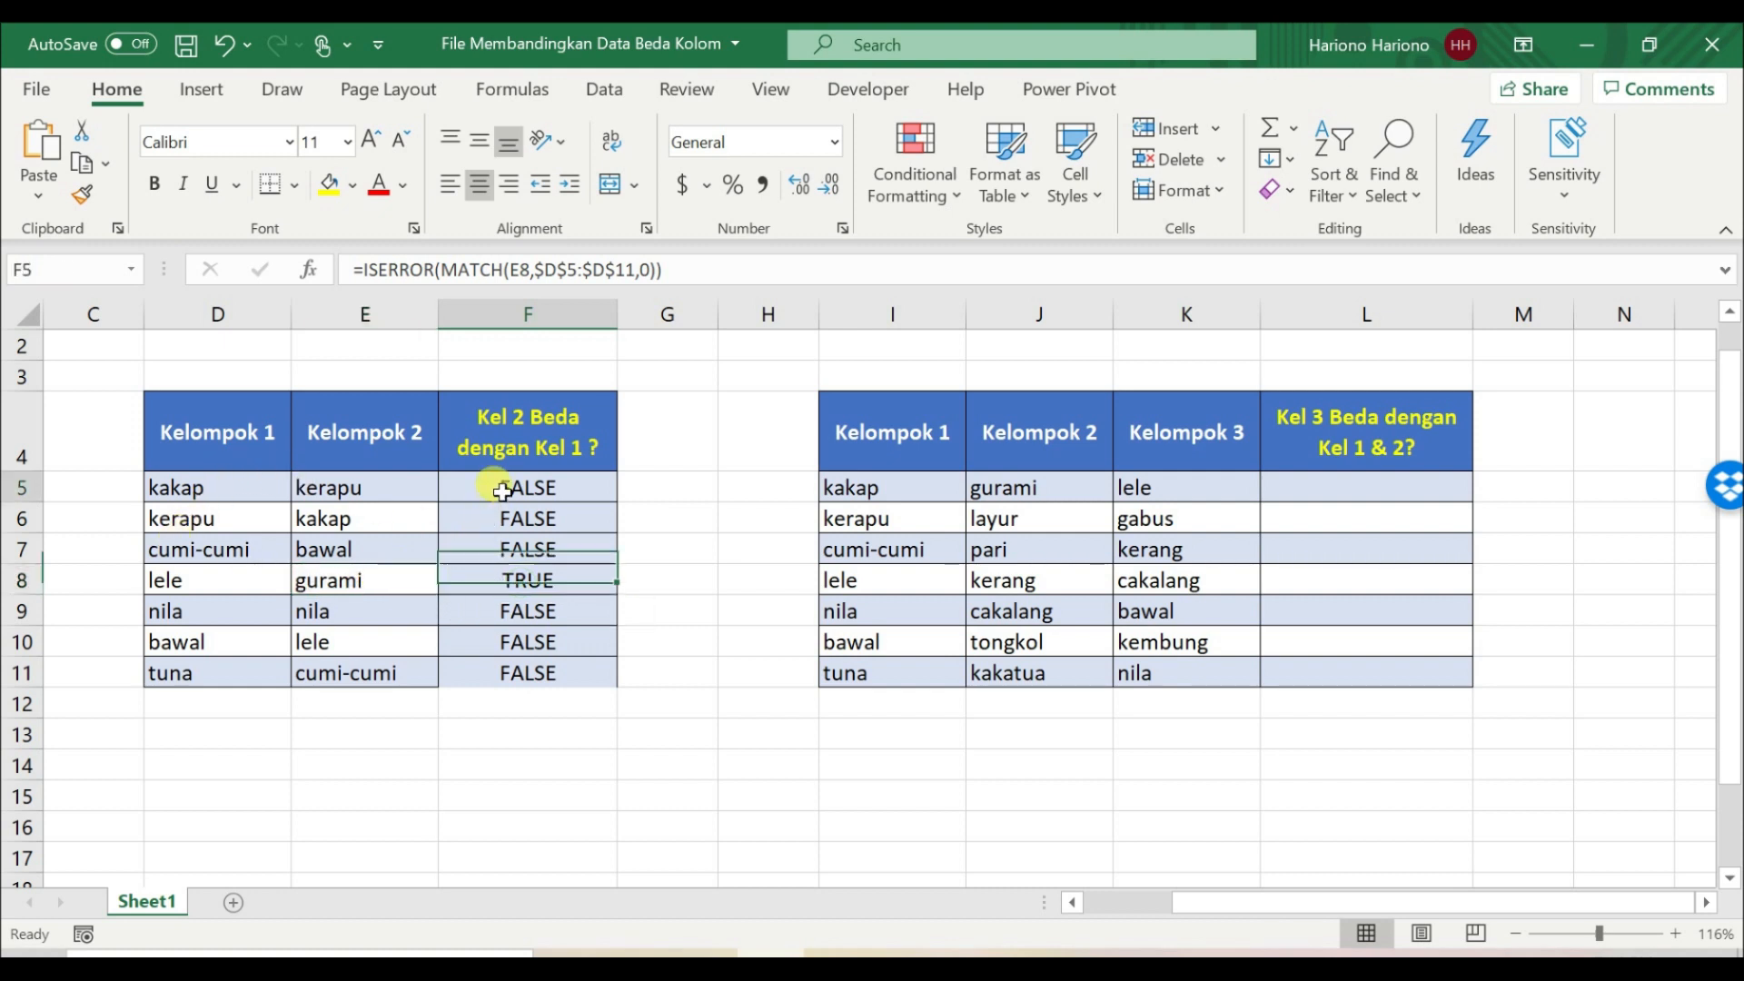
click(364, 269)
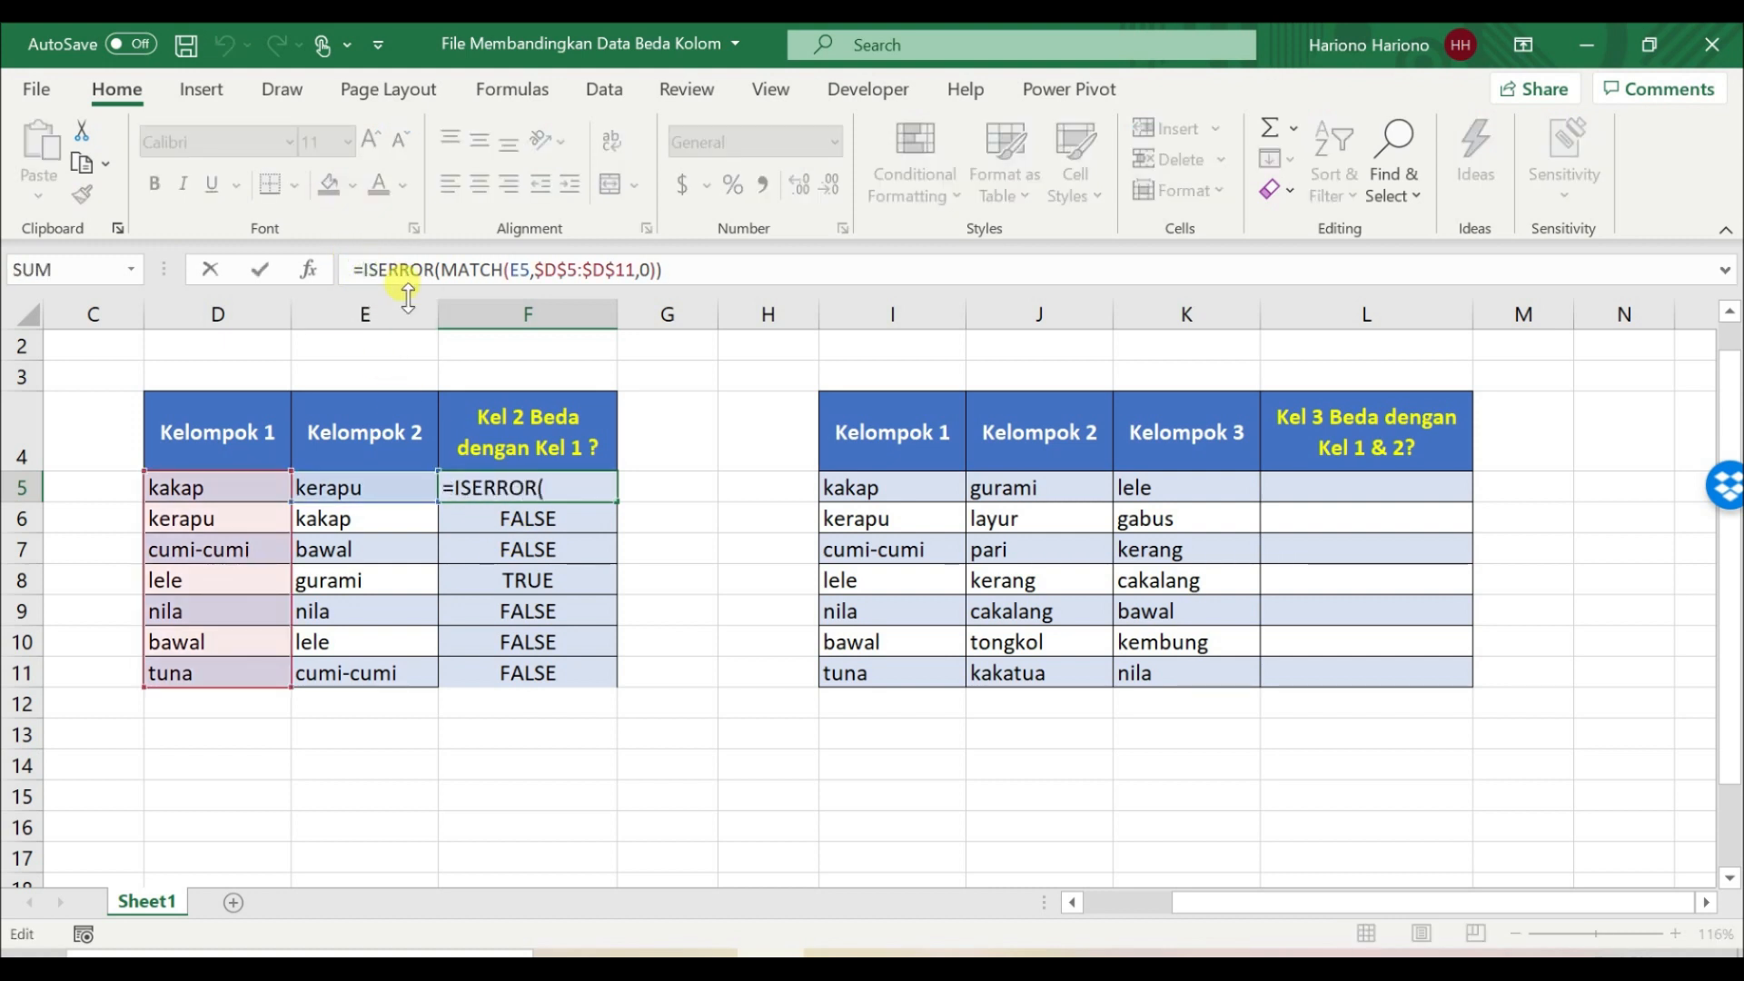
text(if)
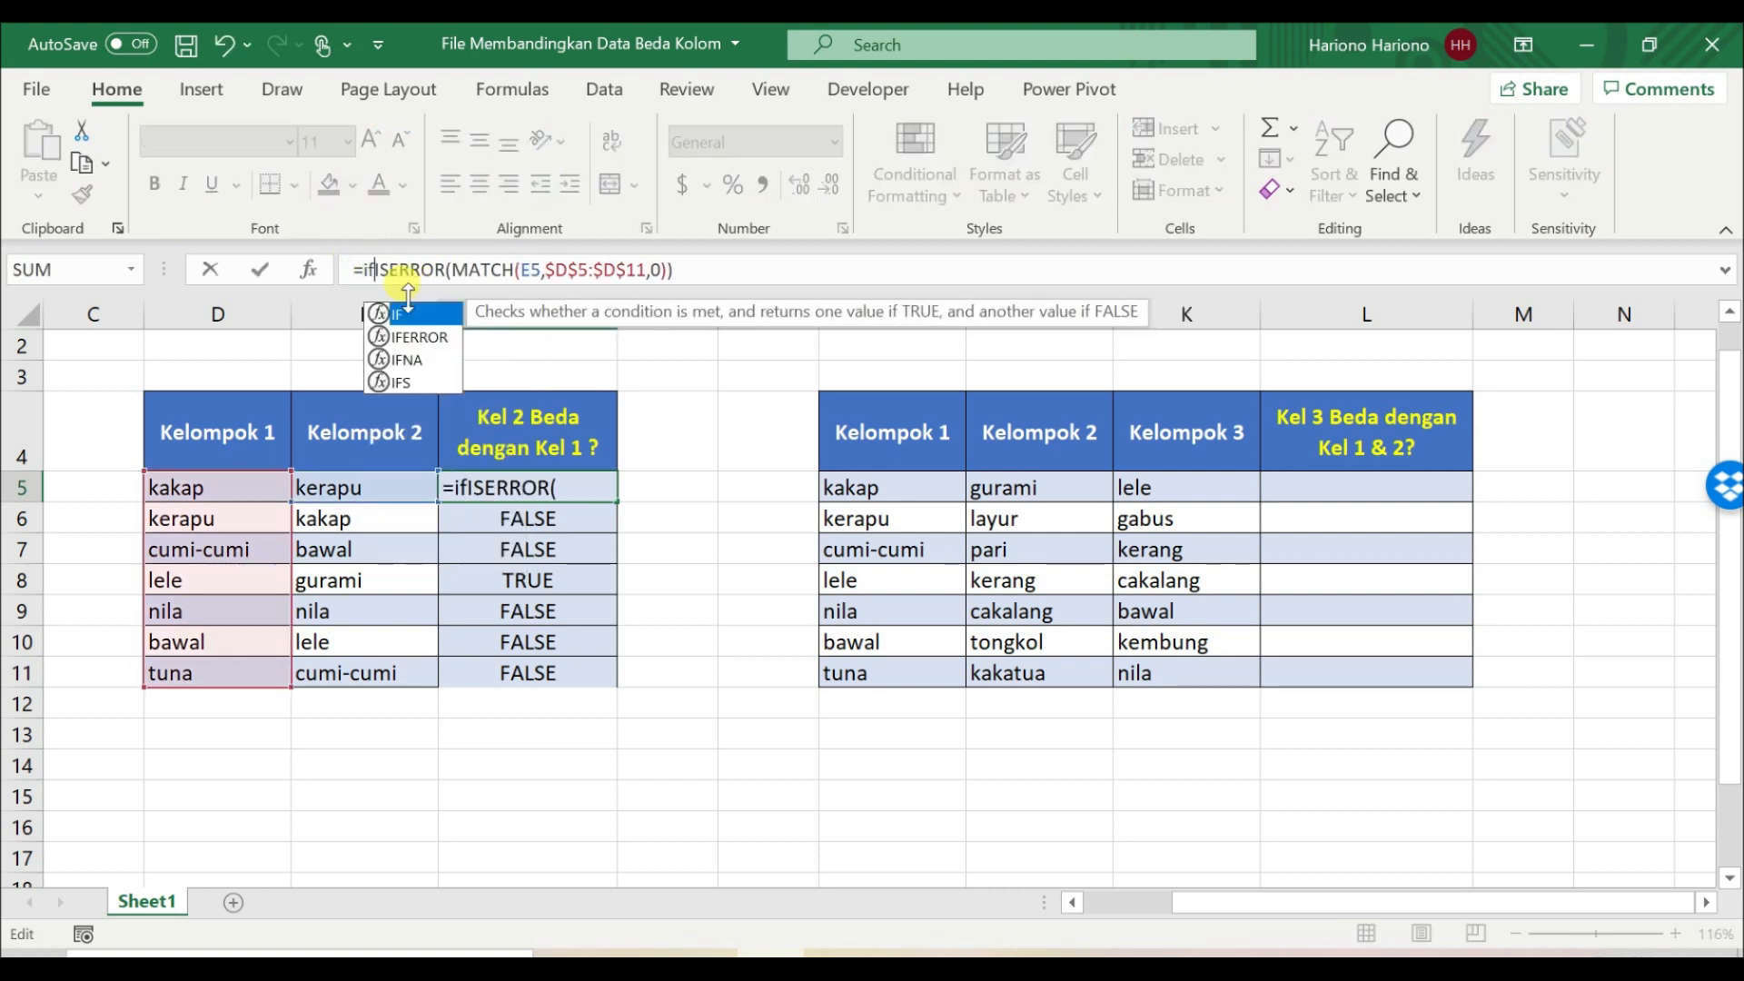
key(Tab)
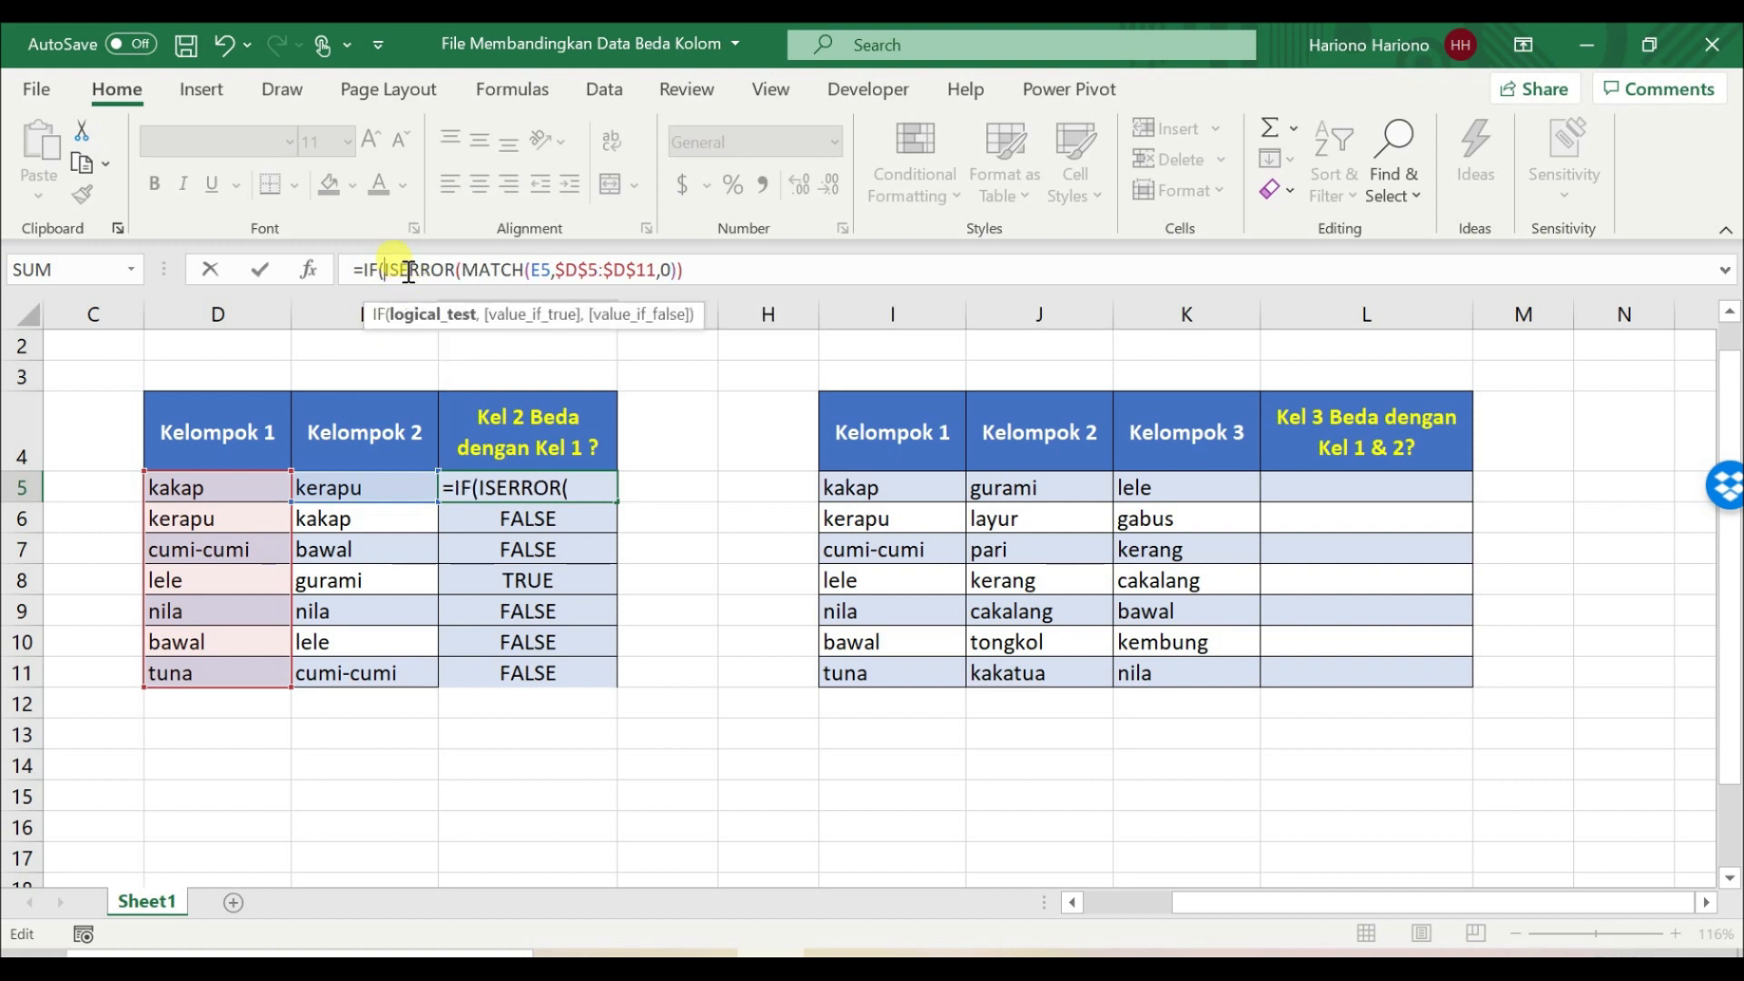
click(707, 268)
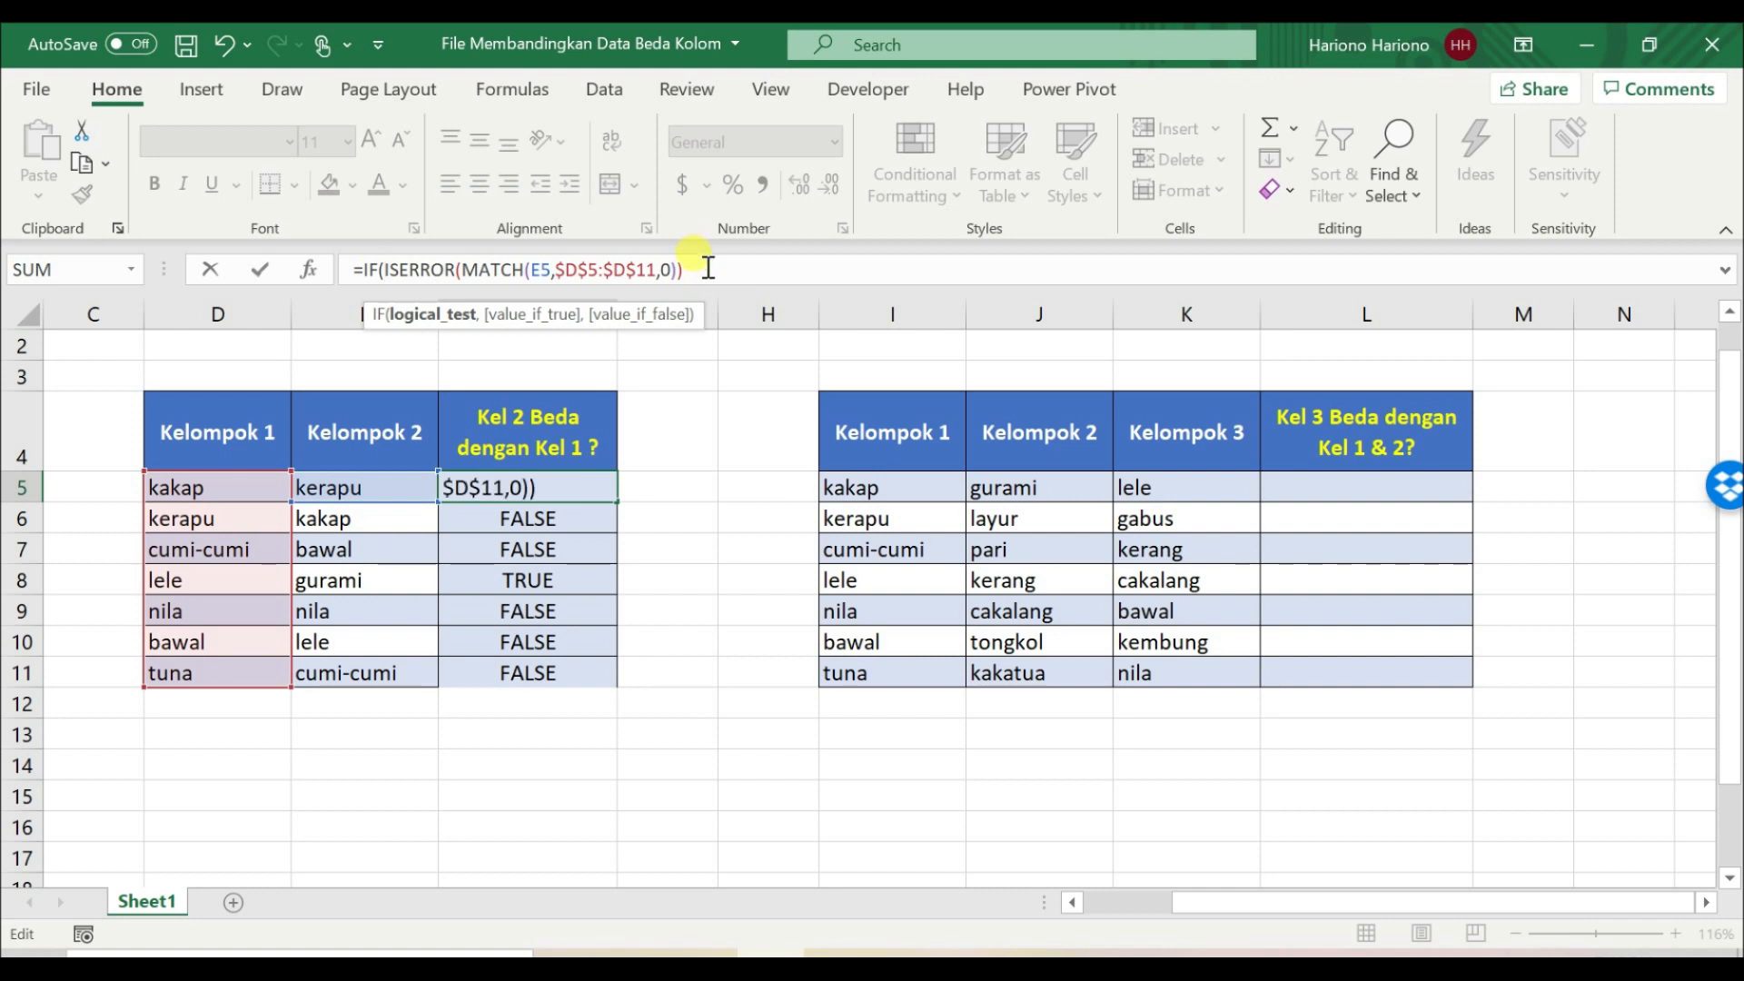
text(,"Bd)
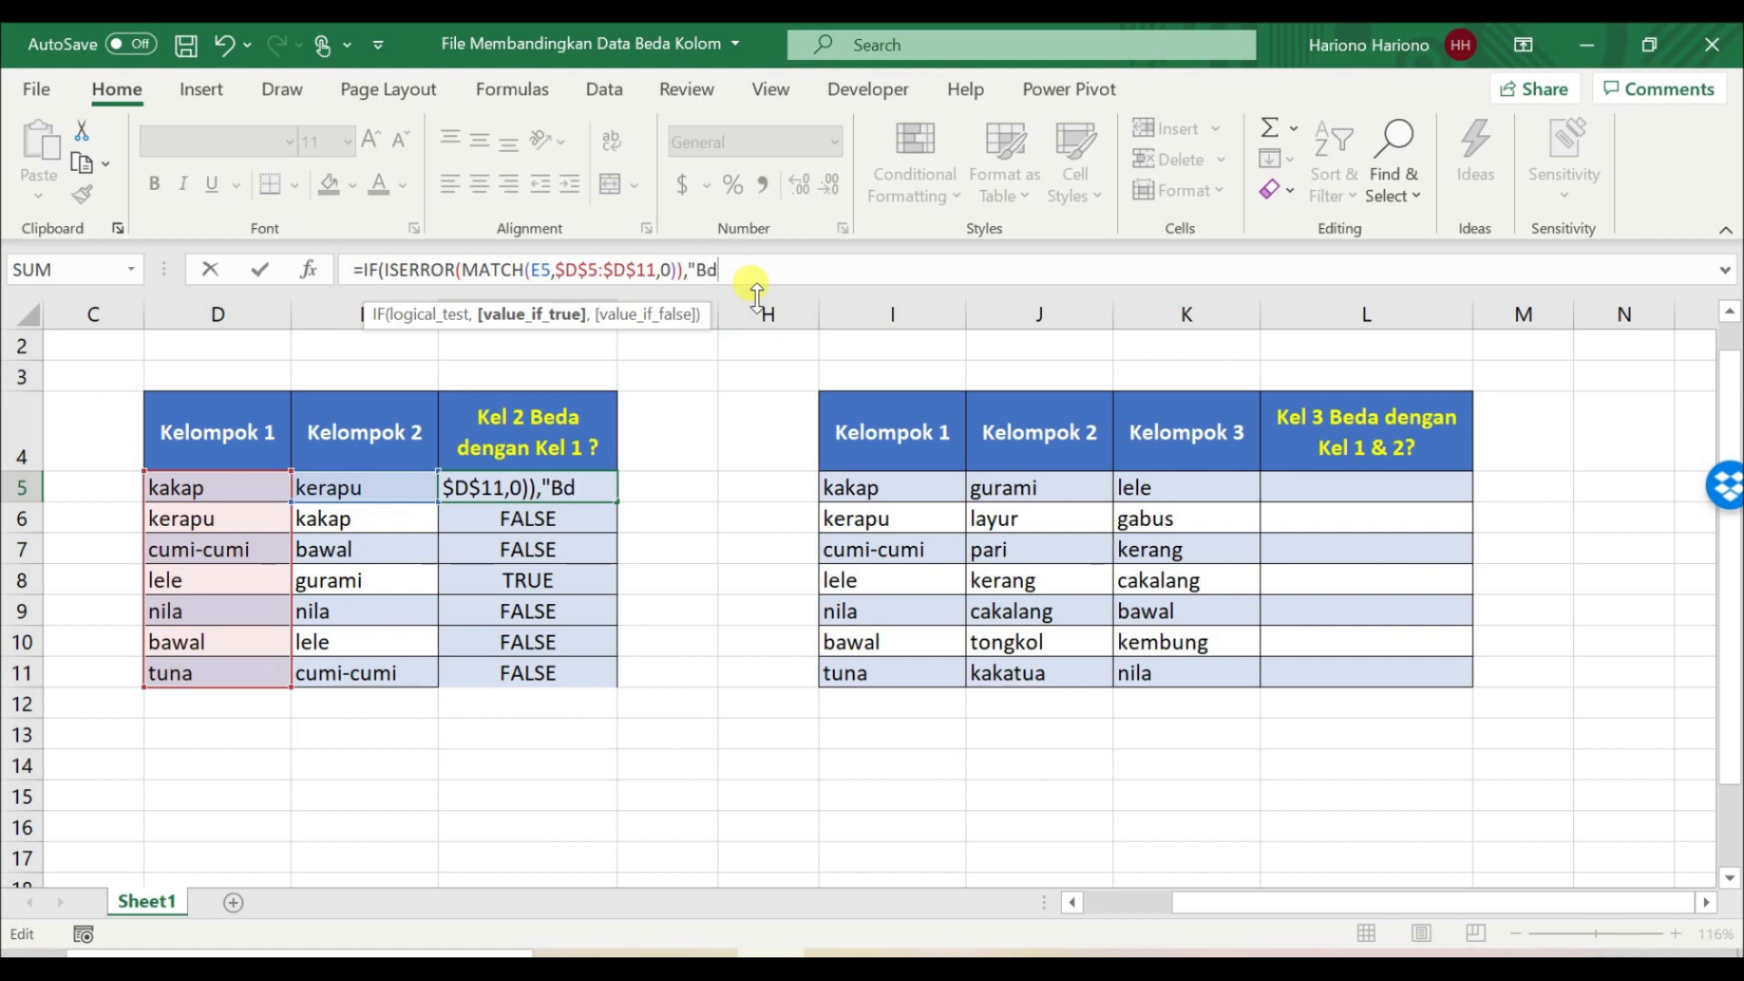
key(BackSpace)
text(eda")
text(,)
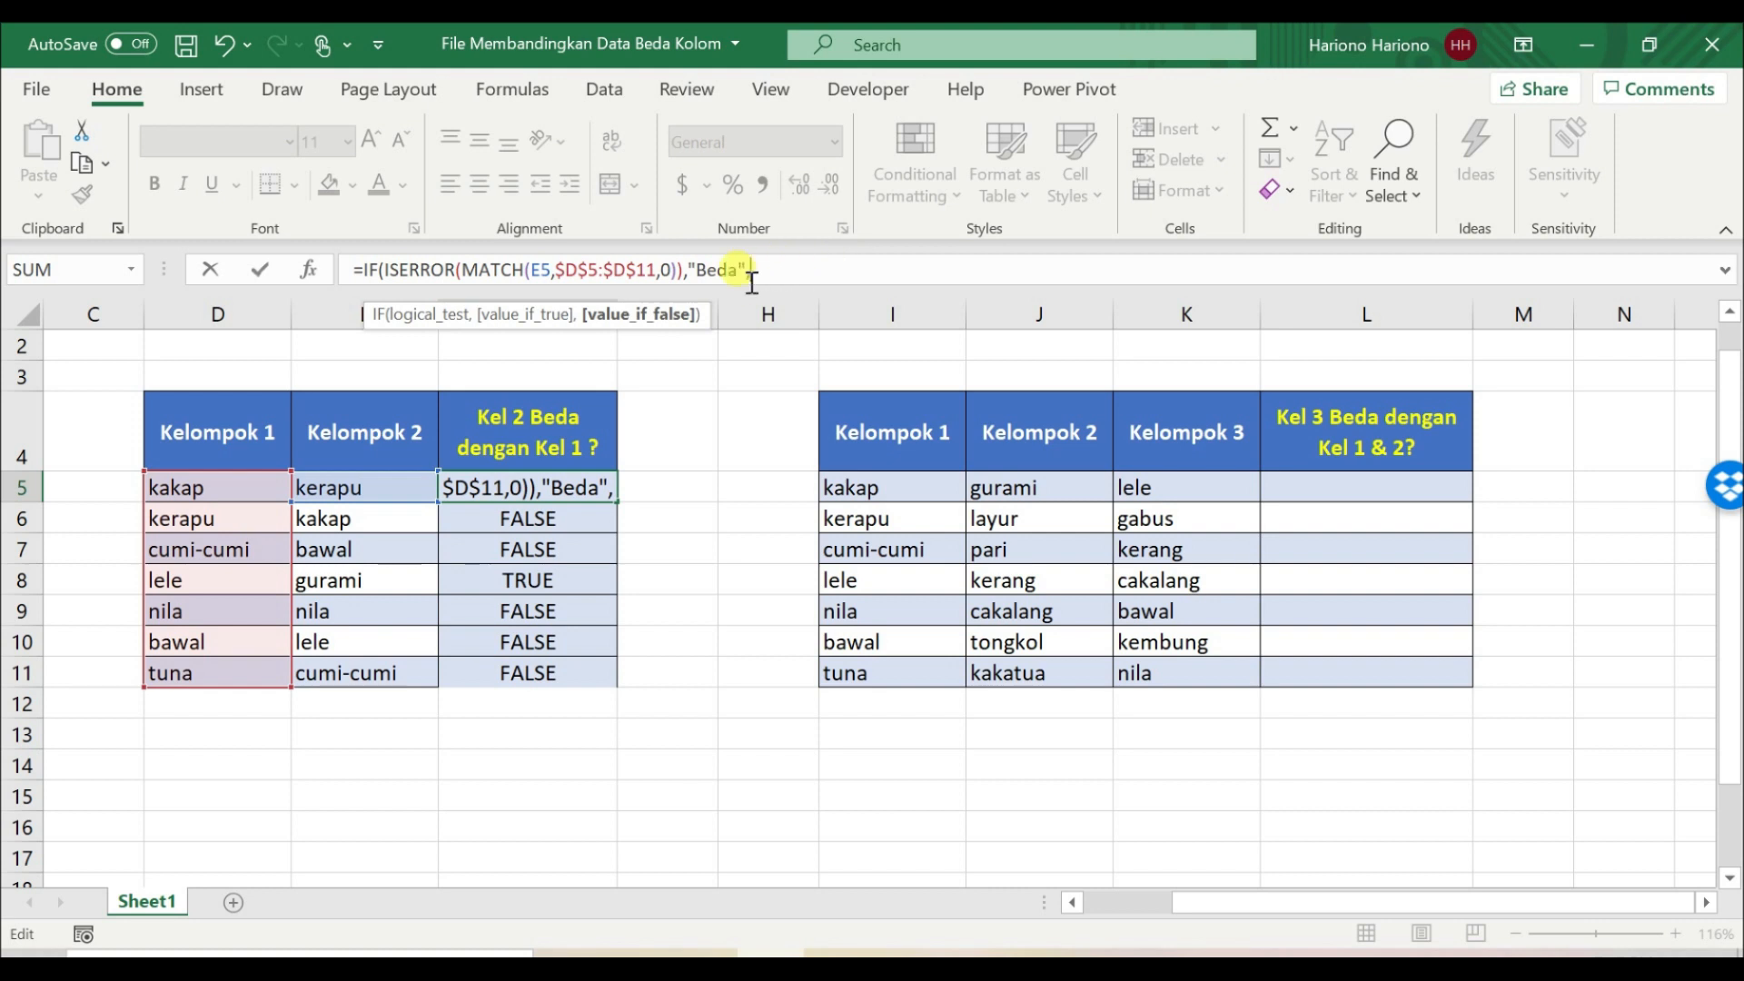
text(")
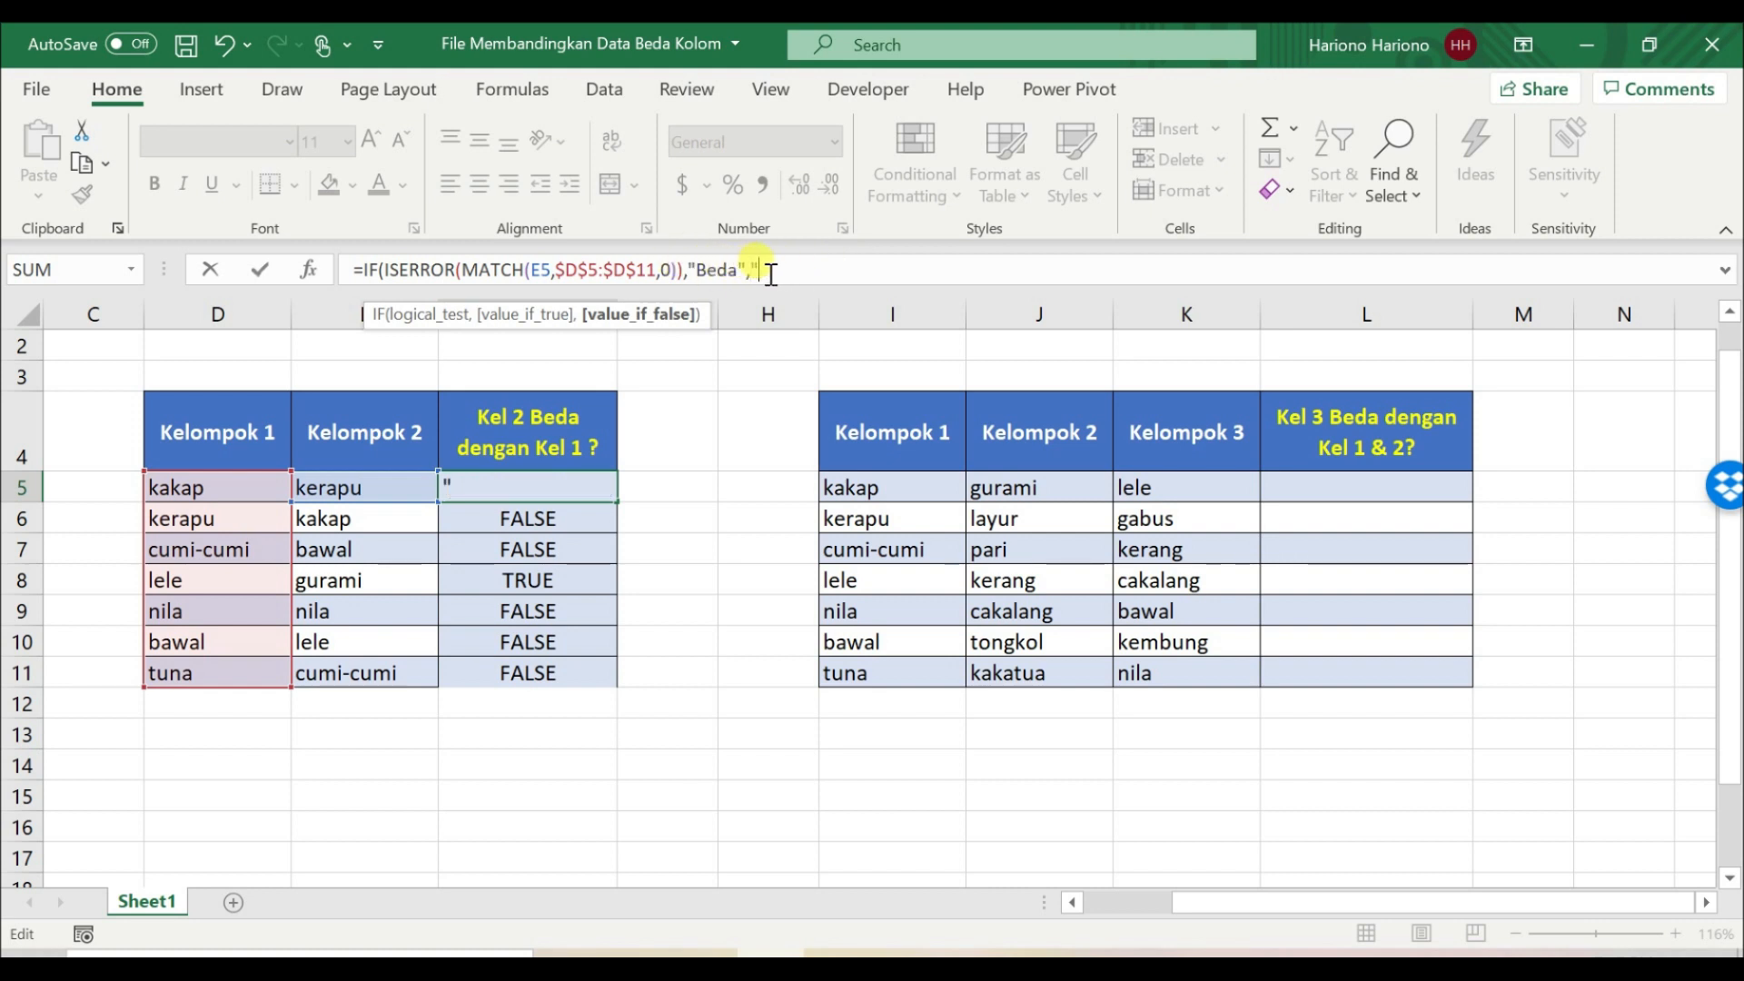
text(Sama")
key(Return)
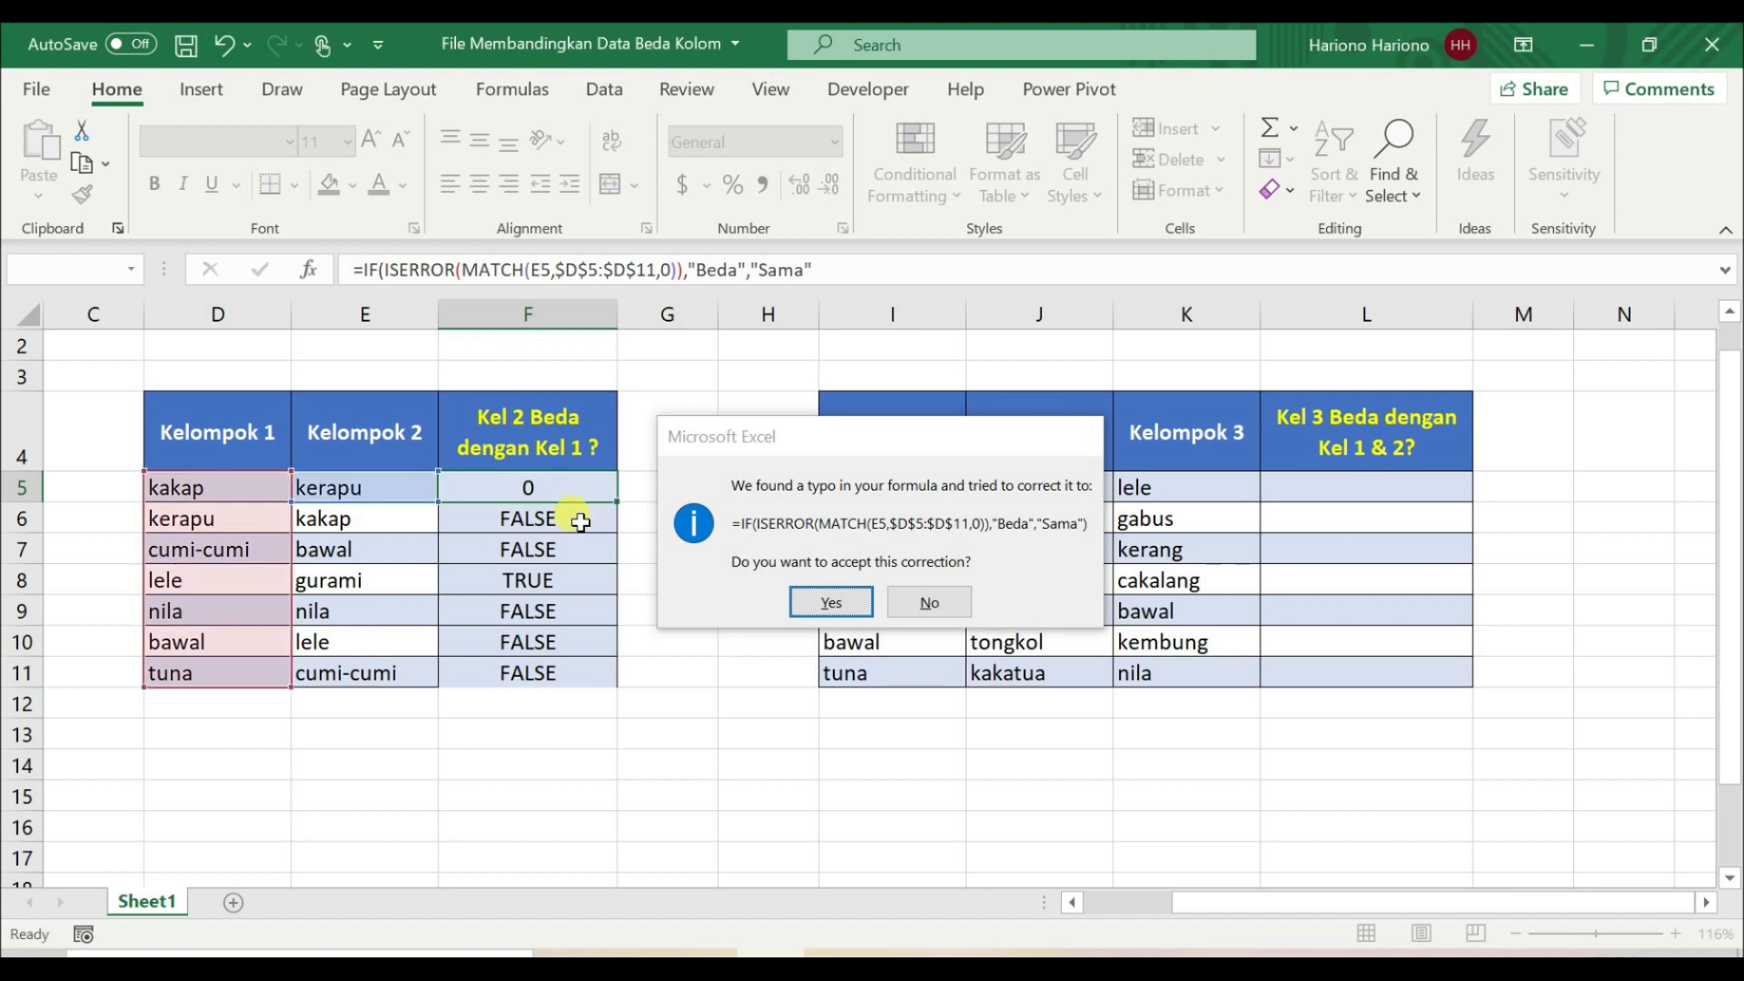
key(Return)
Step: Copy the IF formula from F5 down through F11 and compare the results in rows 5 and 8 with their Kelompok 2 entries
drag(624, 506, 618, 683)
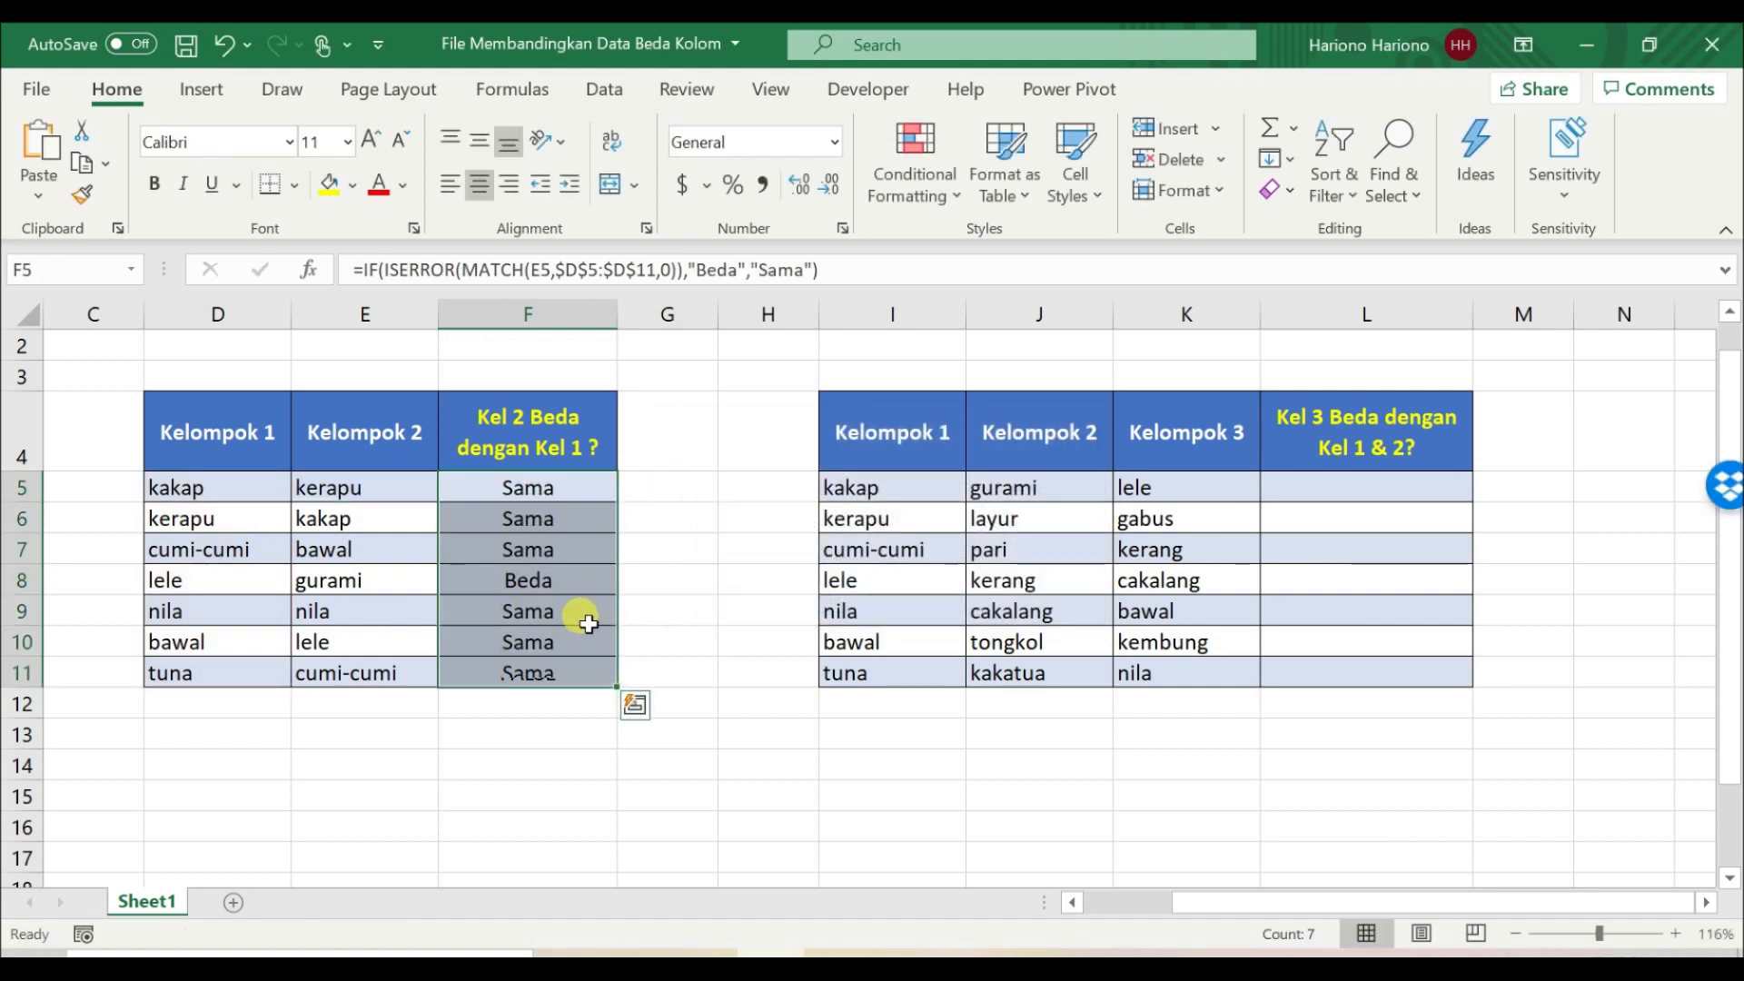
click(522, 495)
click(391, 493)
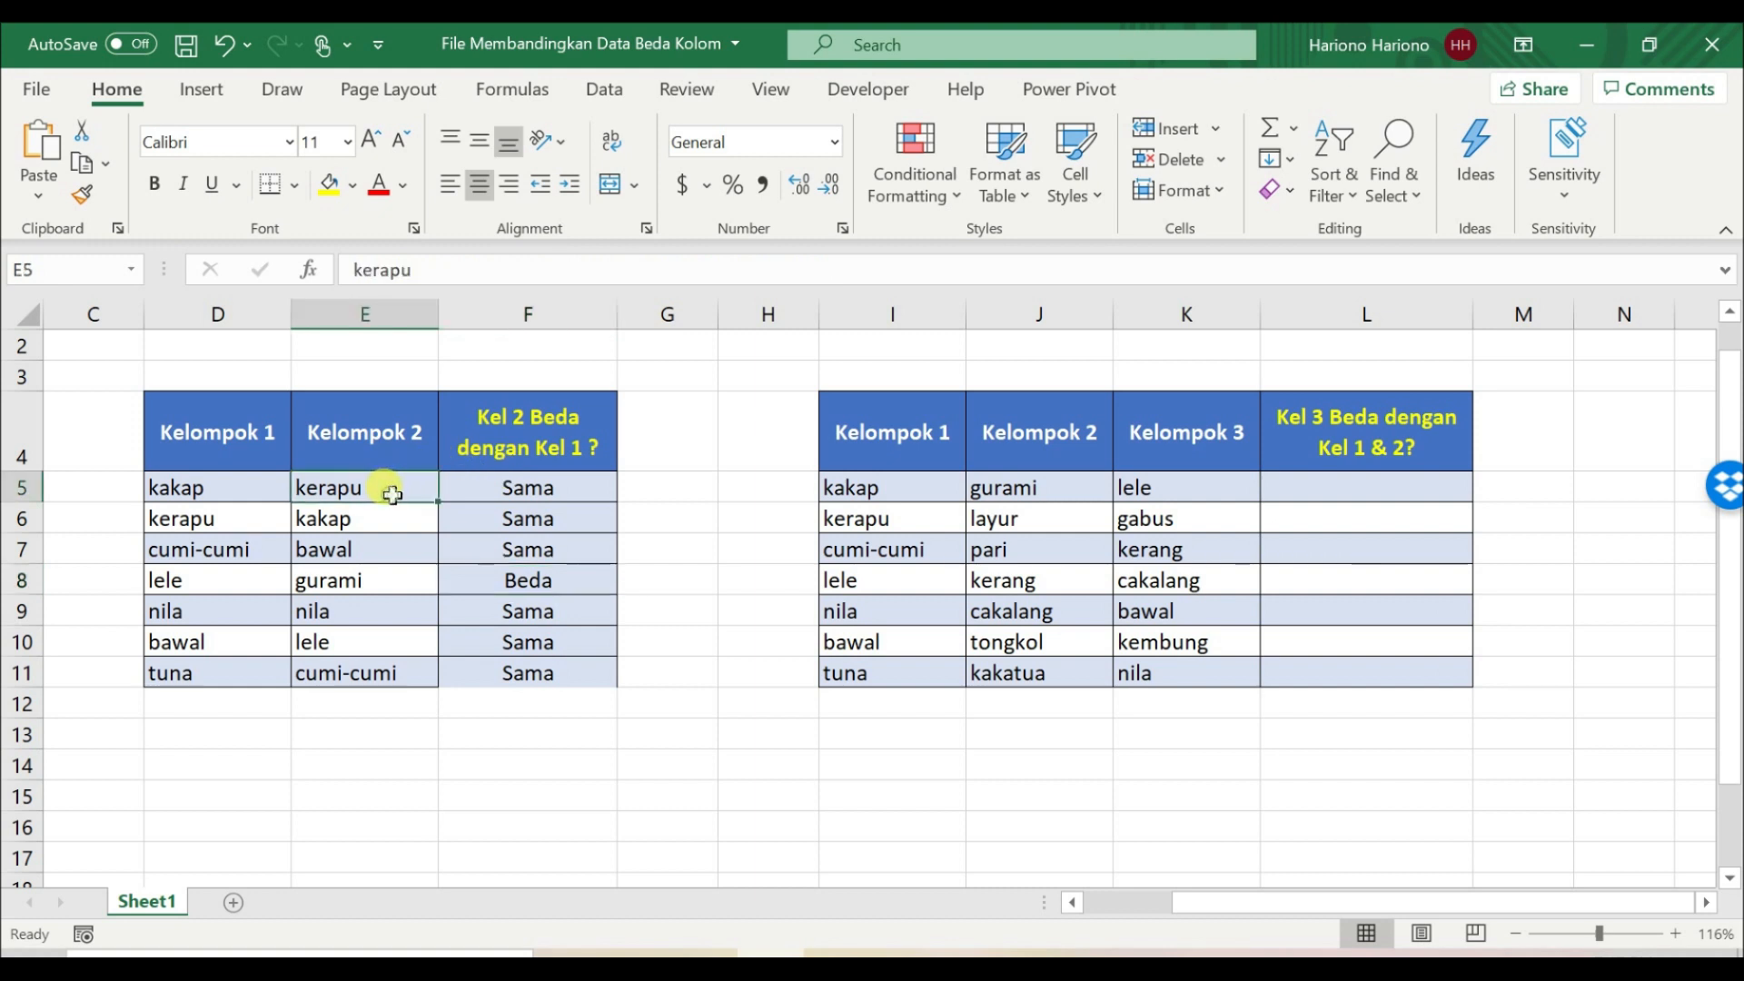
click(487, 489)
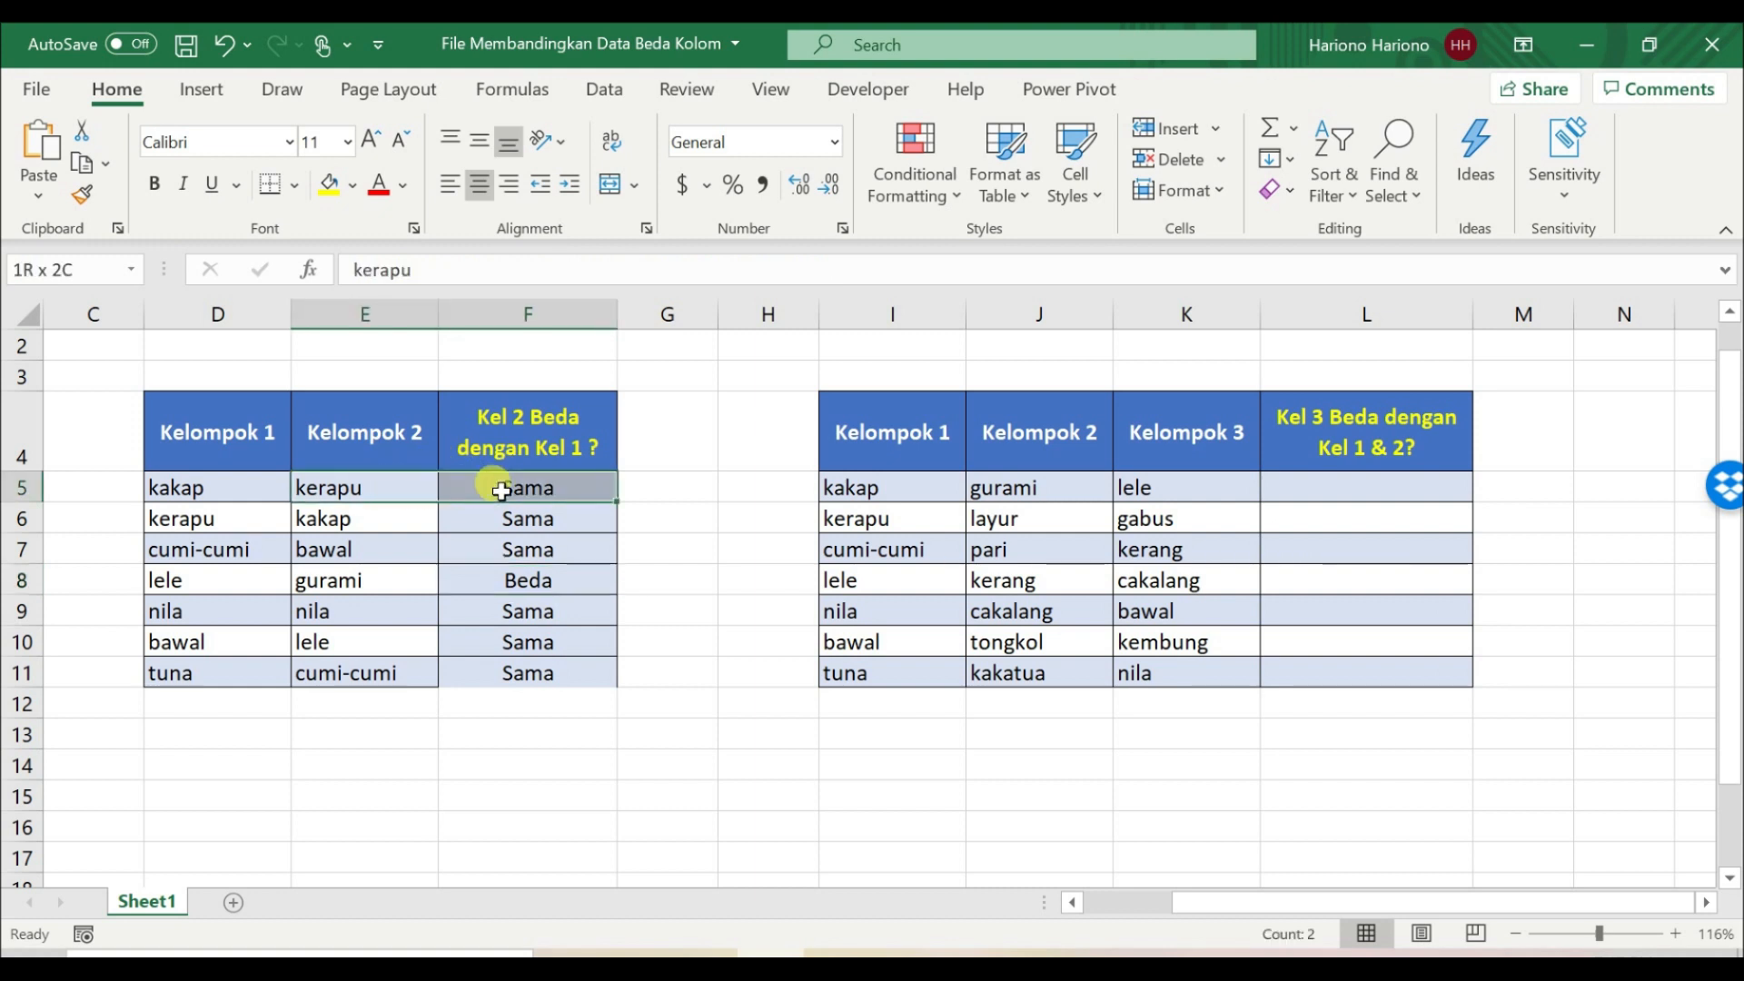
click(186, 484)
click(511, 486)
drag(490, 580, 378, 589)
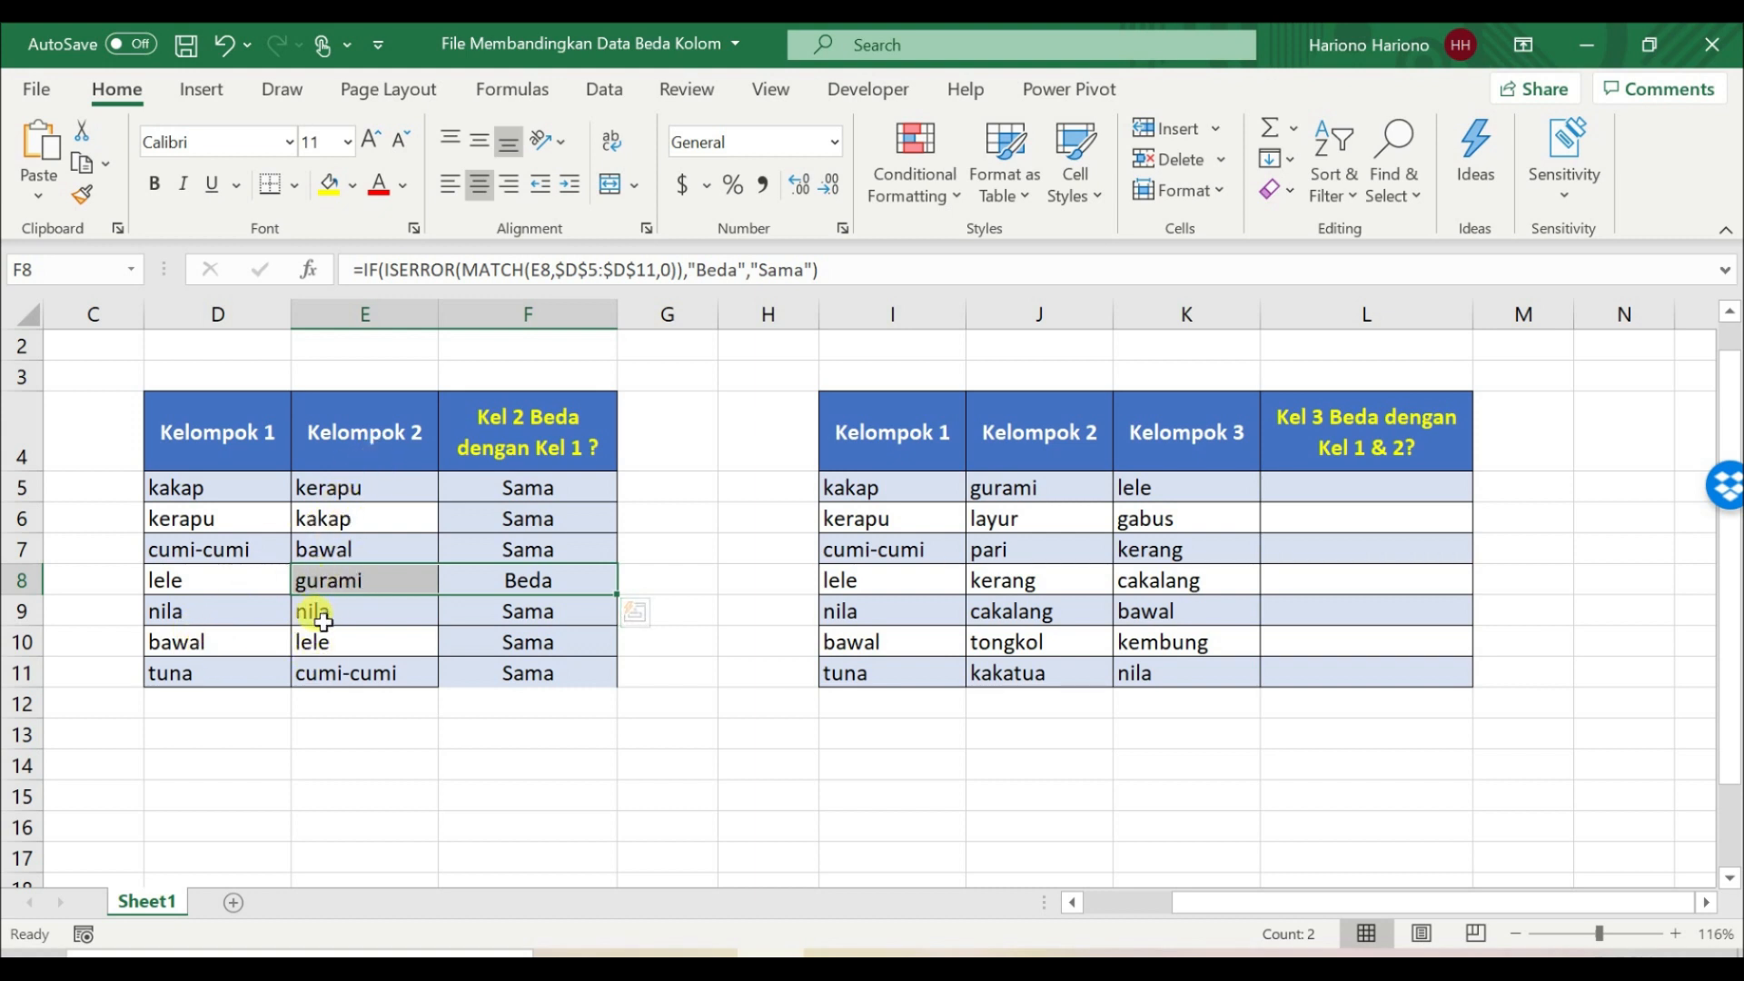
drag(323, 578, 476, 581)
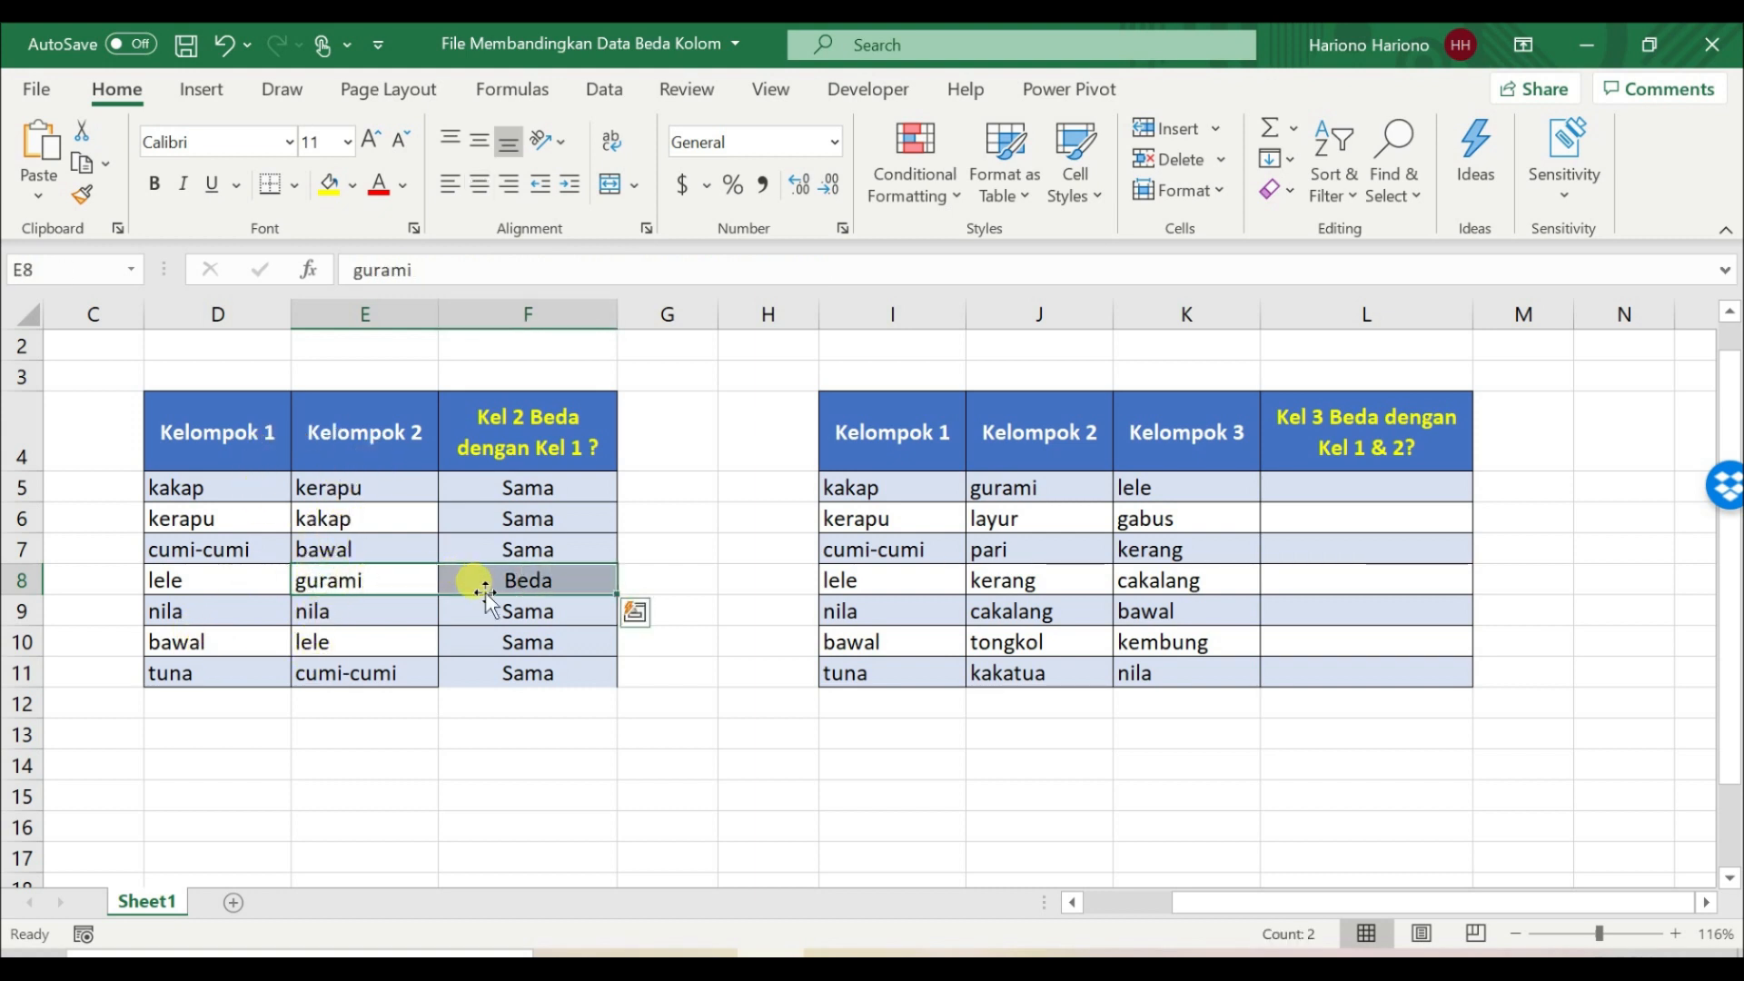
click(531, 632)
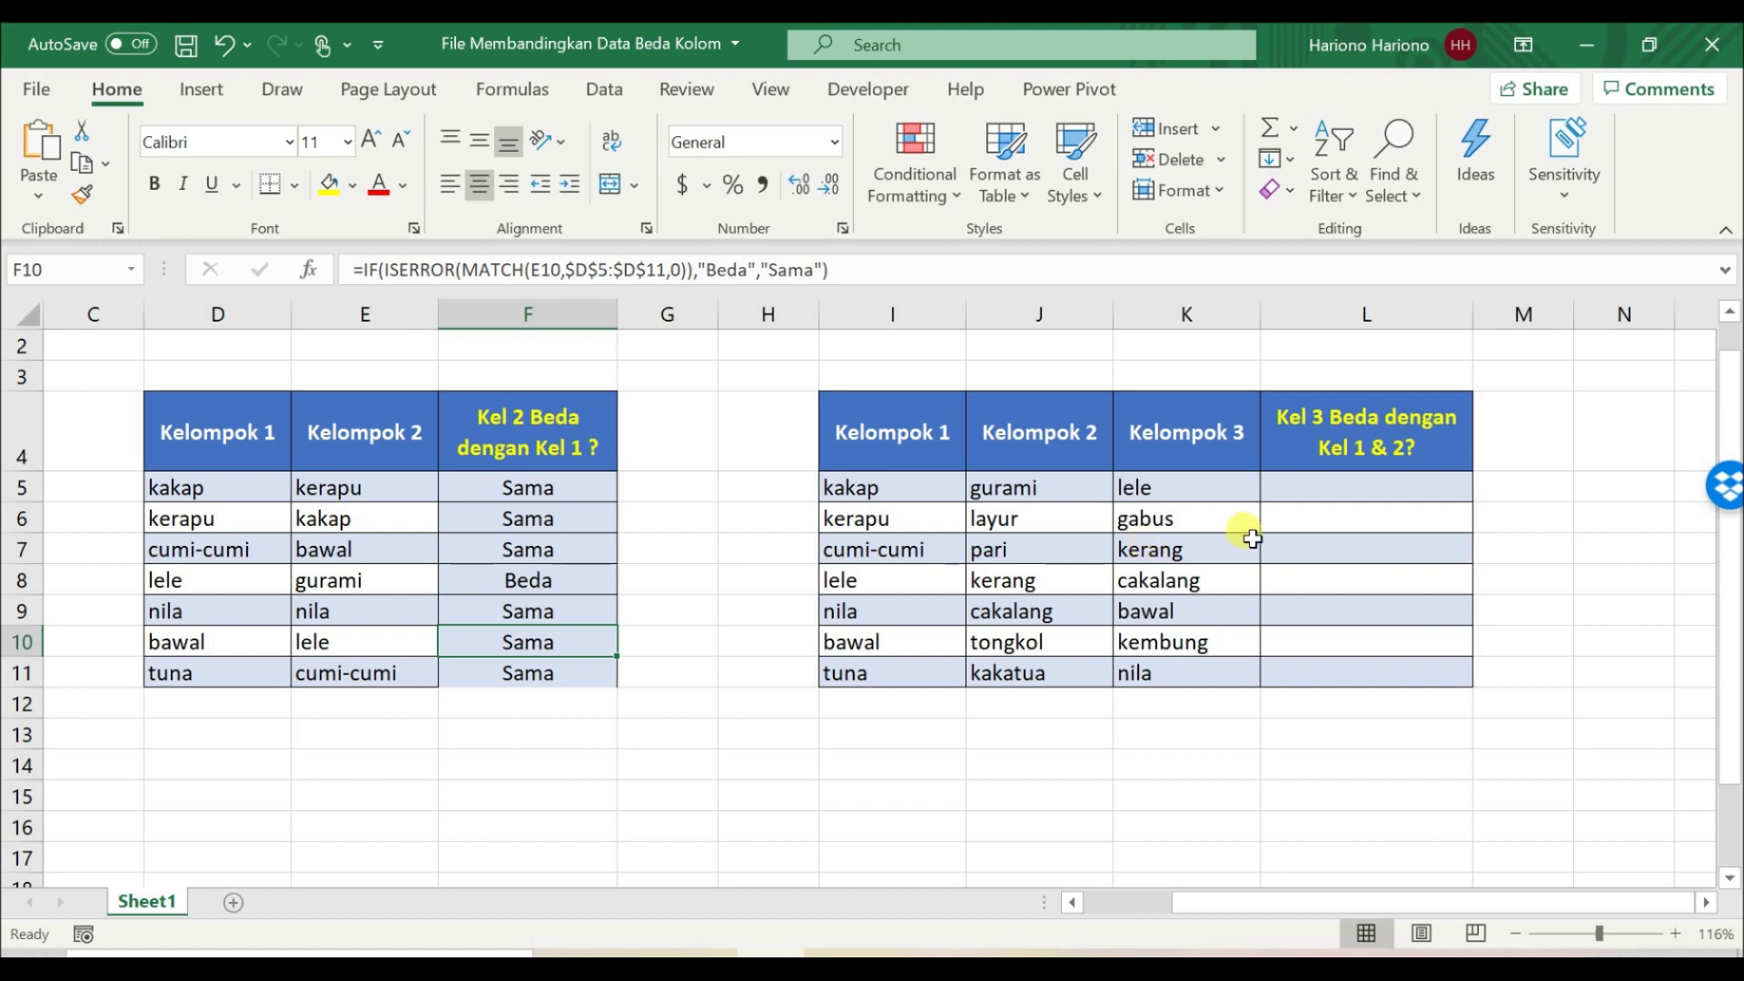
Step: Review the Kelompok 3 entries against Kelompok 1 and 2, and start a MATCH formula in L5 with K5 as the lookup value
drag(1227, 477, 1225, 678)
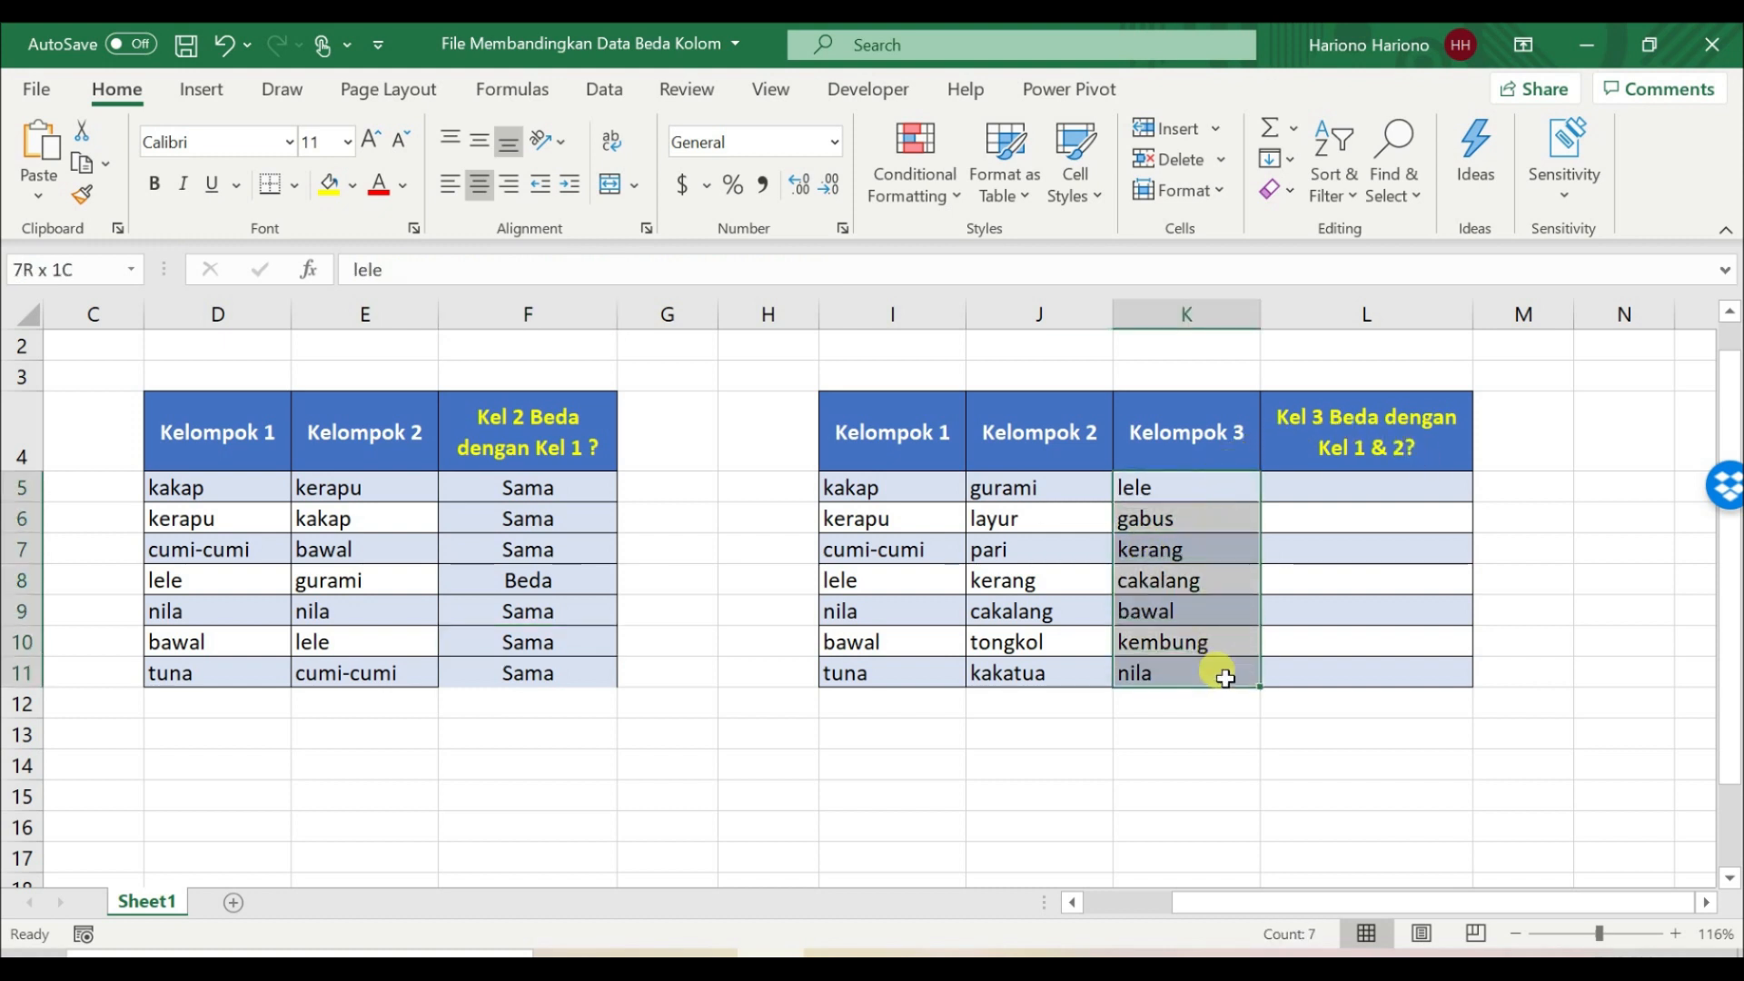
drag(1005, 486, 918, 670)
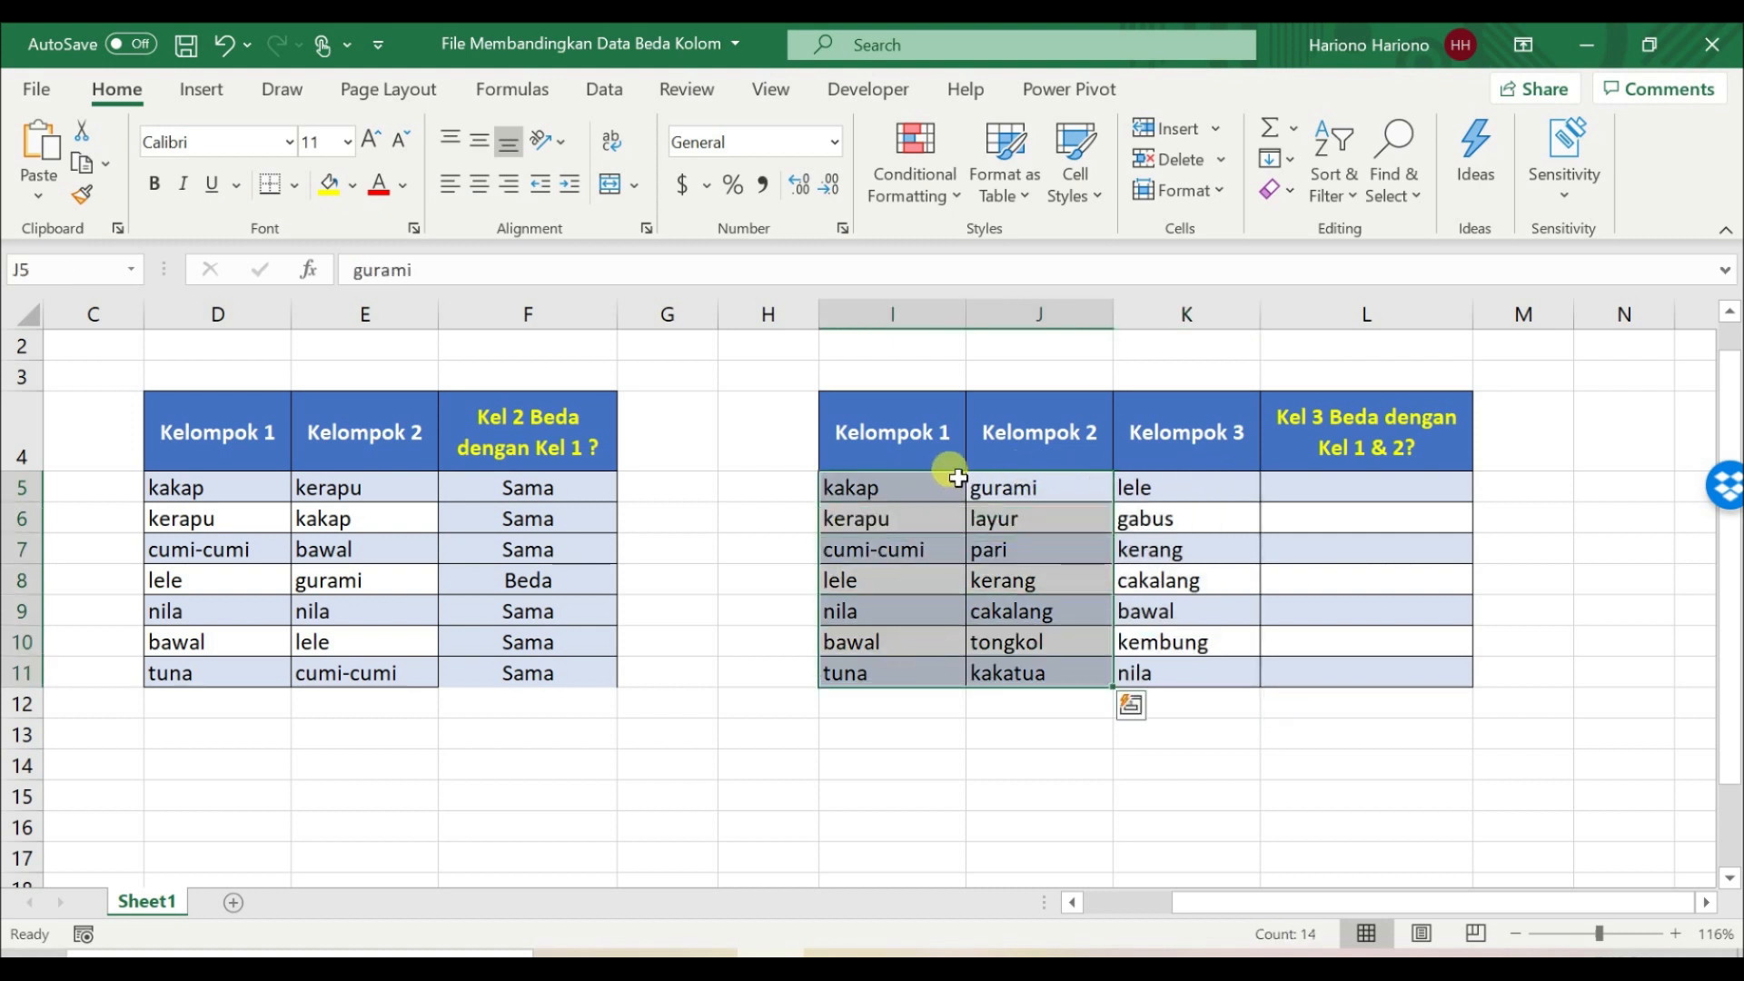
click(1350, 492)
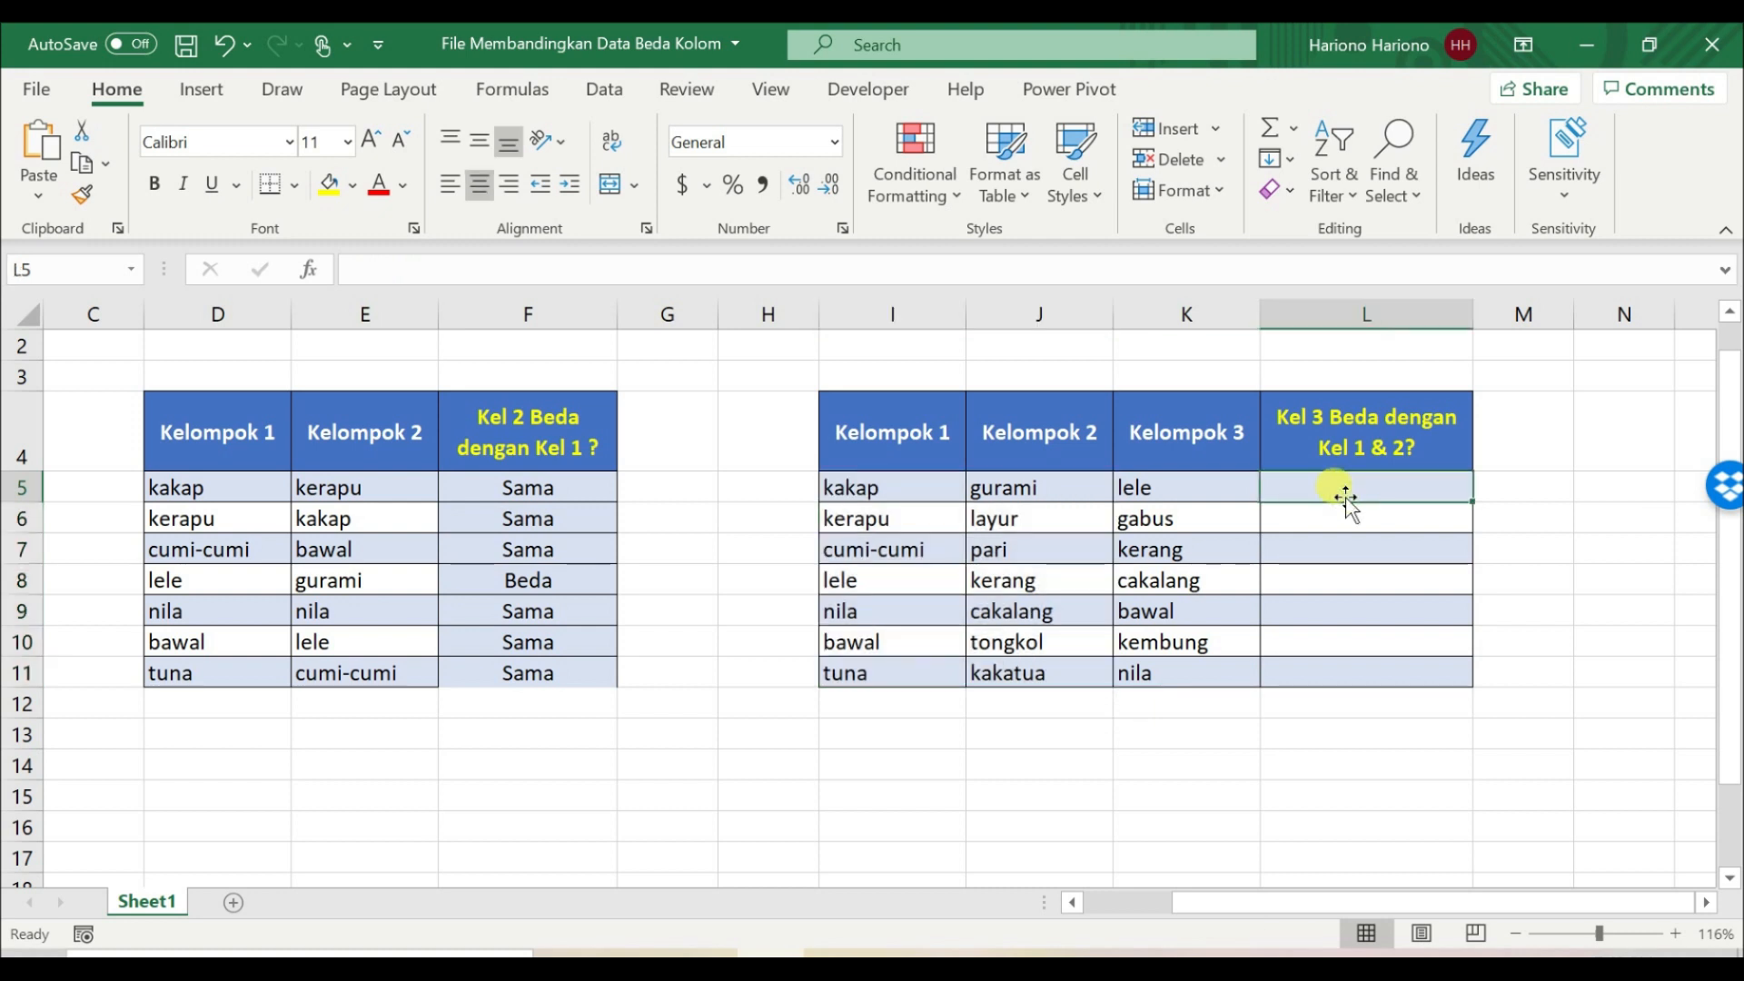
text(=)
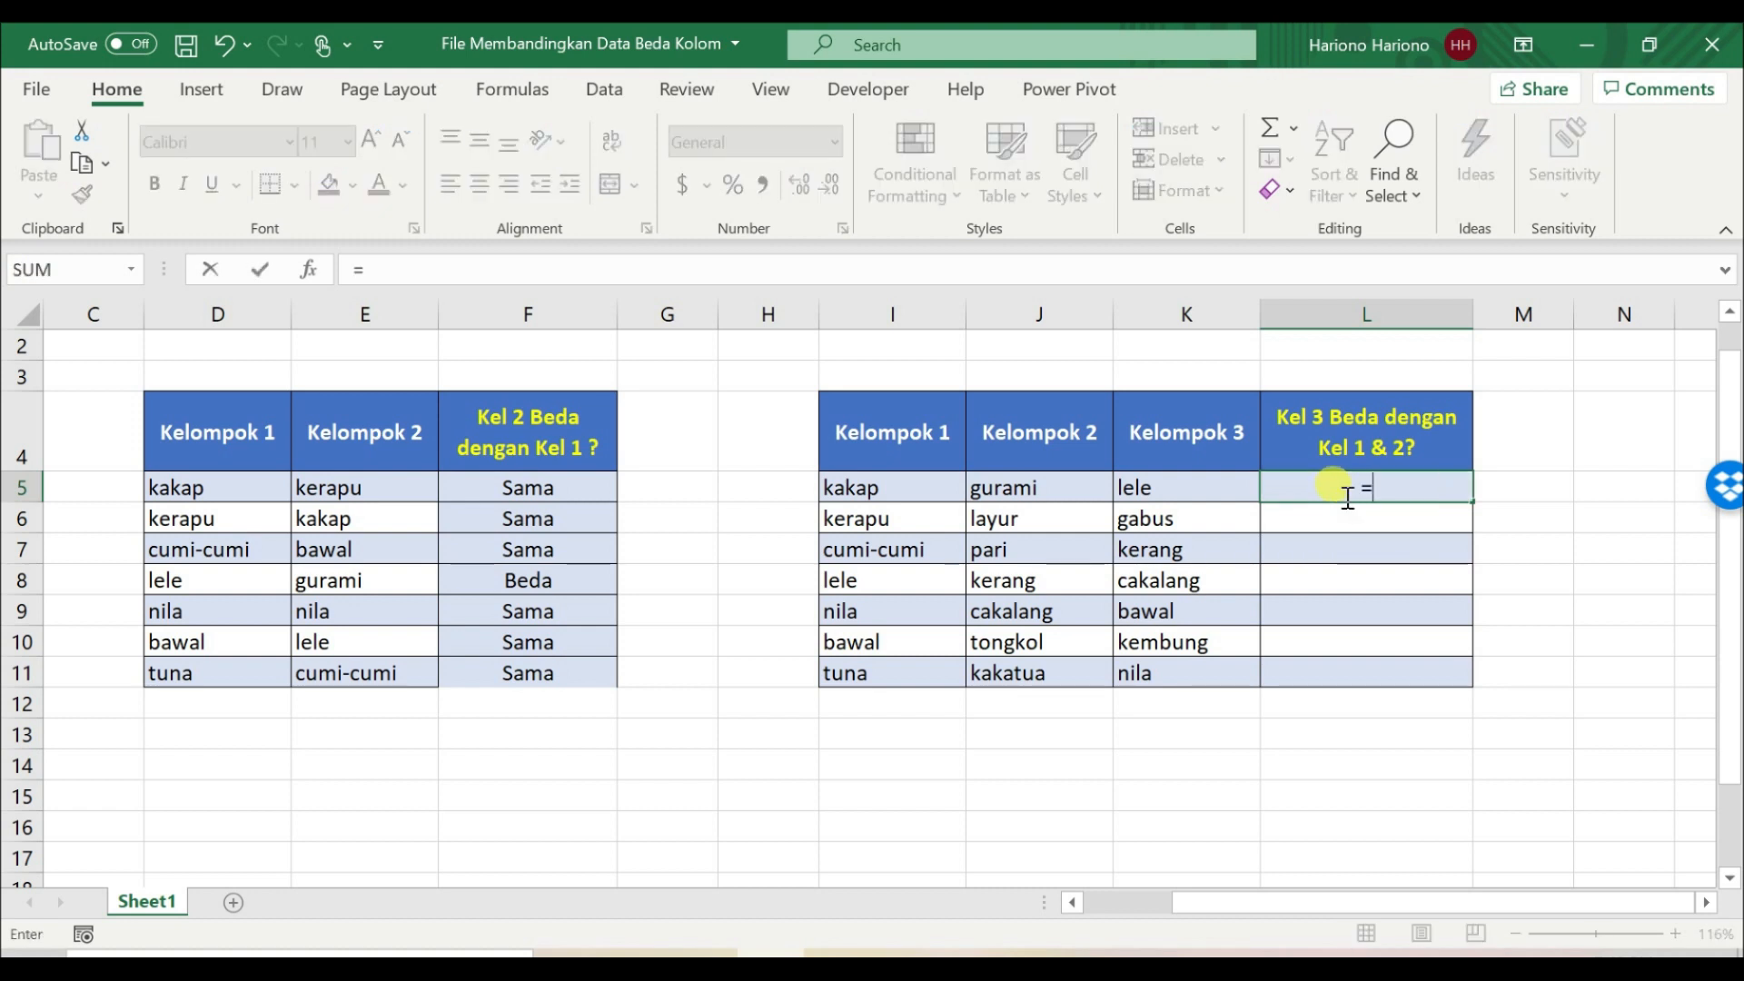
text(ma)
key(Tab)
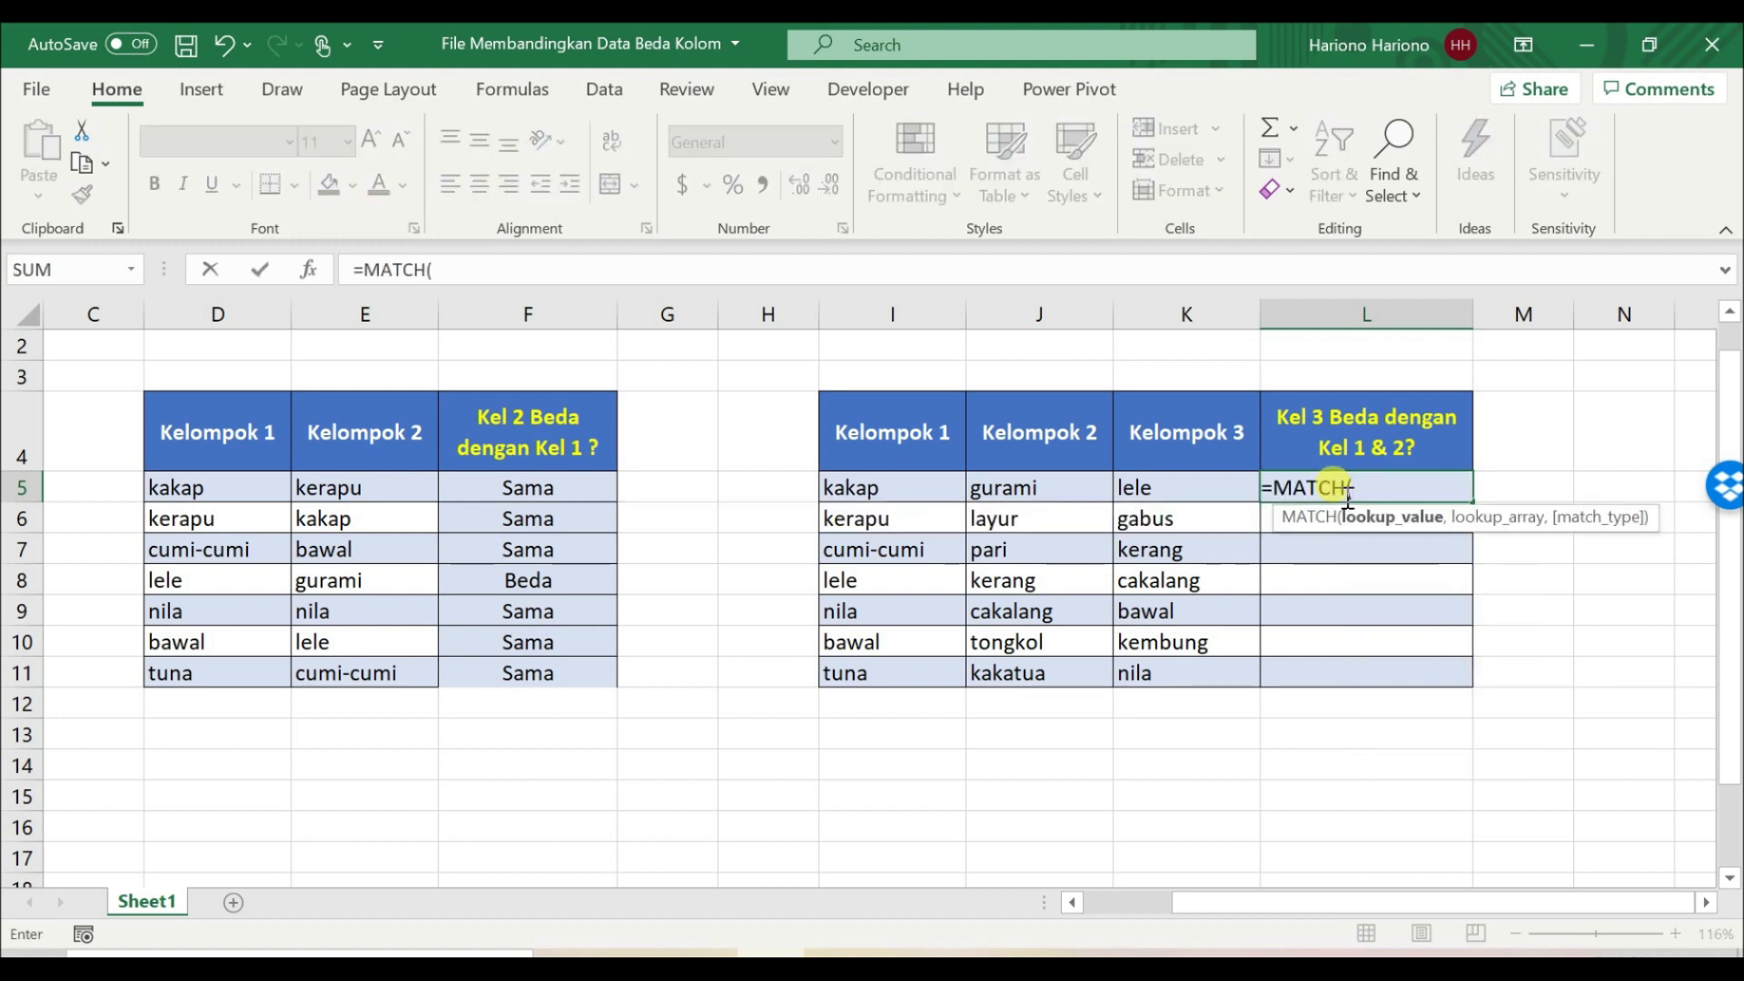
key(Left)
text(,)
Step: Complete the L5 formula with the absolute Kelompok 1 range and exact match, making it =MATCH(K5,$I$5:$I$11,0)
key(Left)
key(Left)
key(Left)
key(shift+Down)
key(shift+Down)
key(shift+Down)
key(shift+Down)
key(shift+Down)
key(shift+Down)
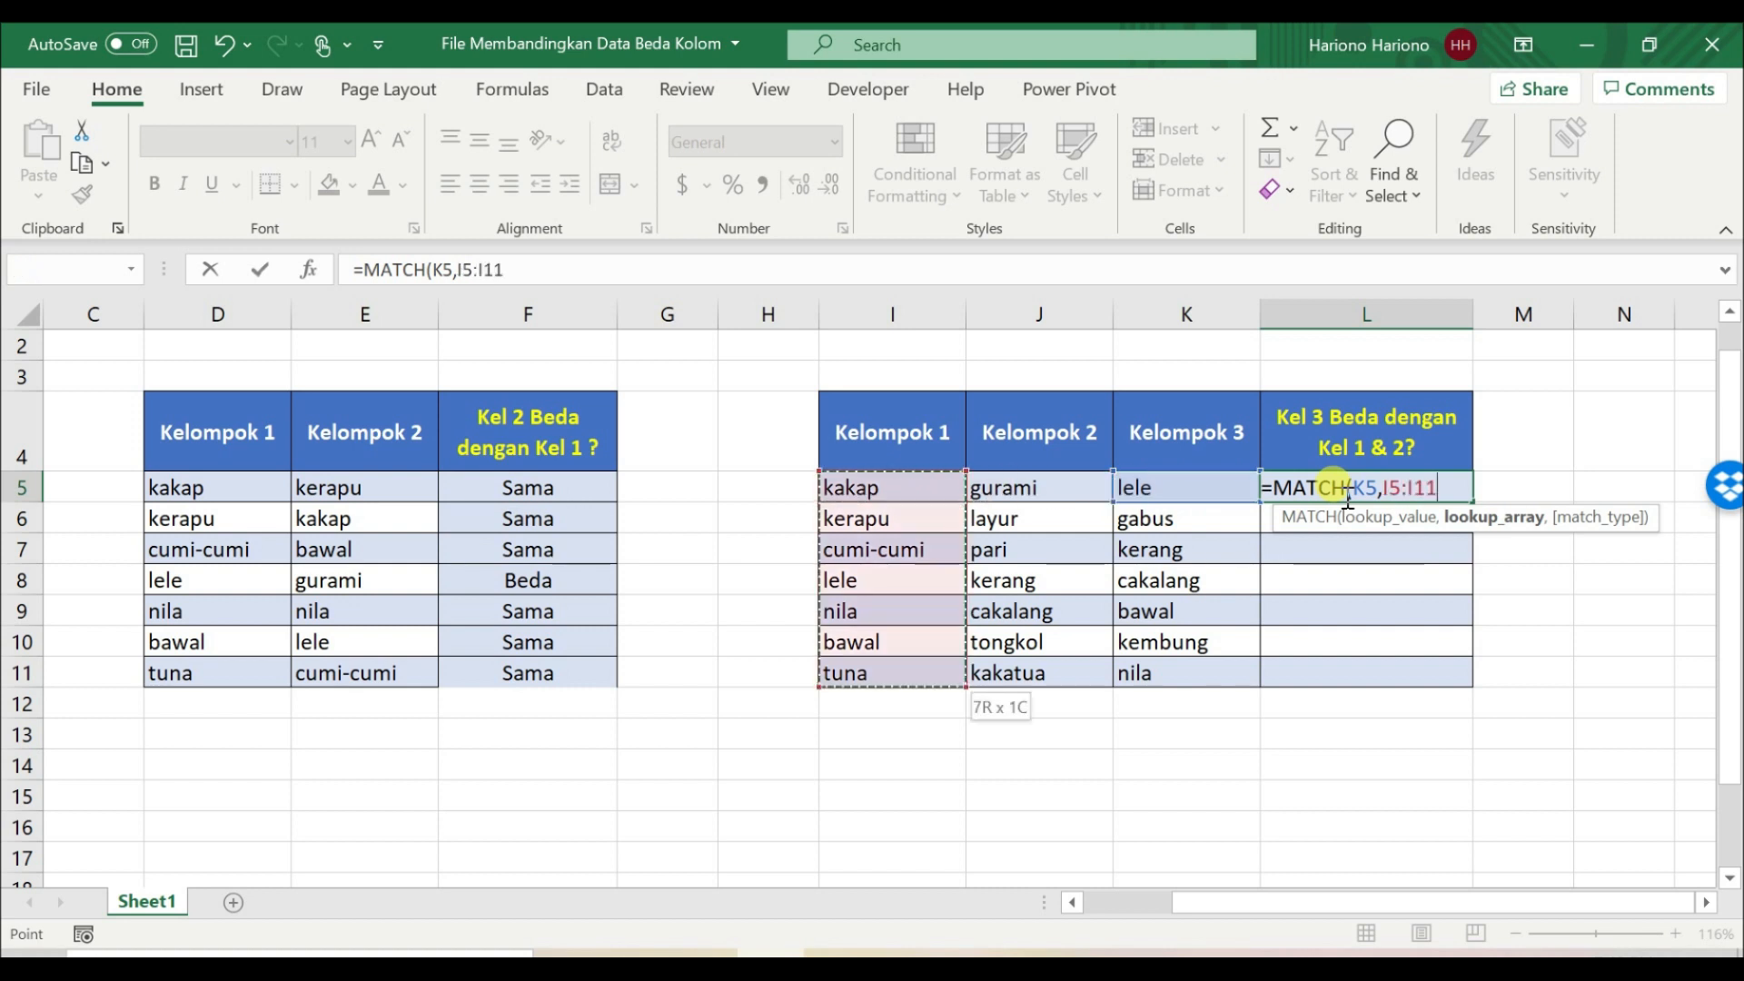
key(F4)
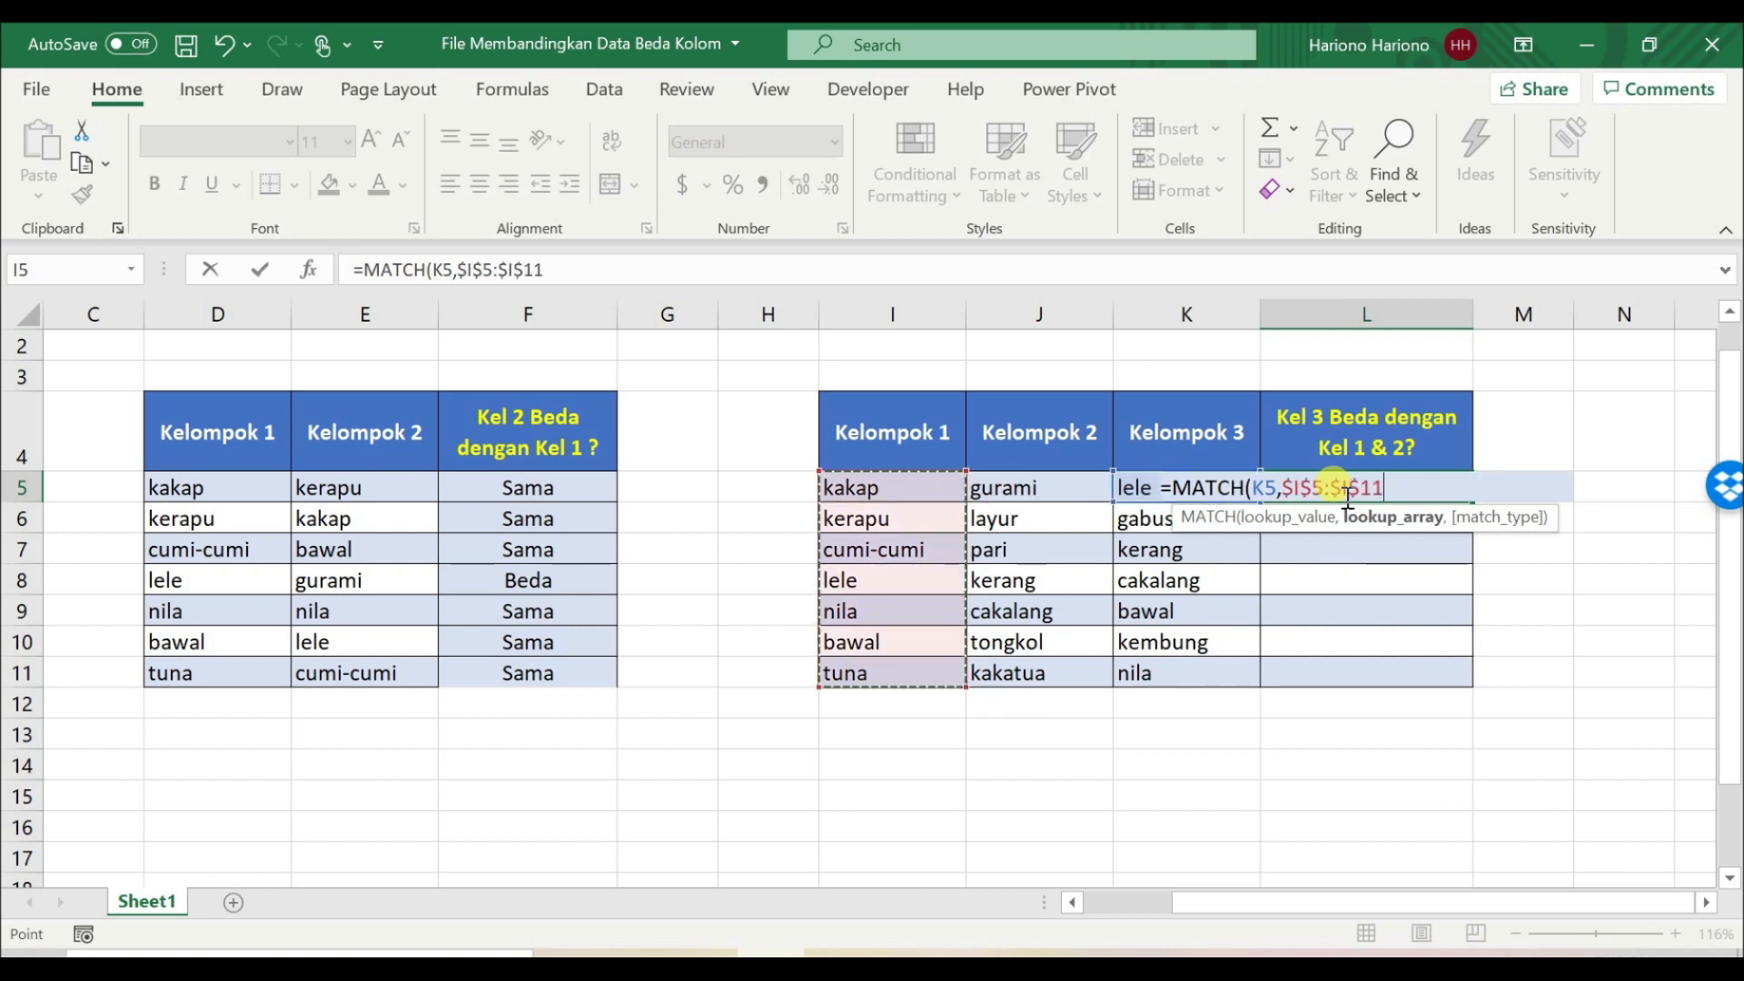
text(,)
key(Down)
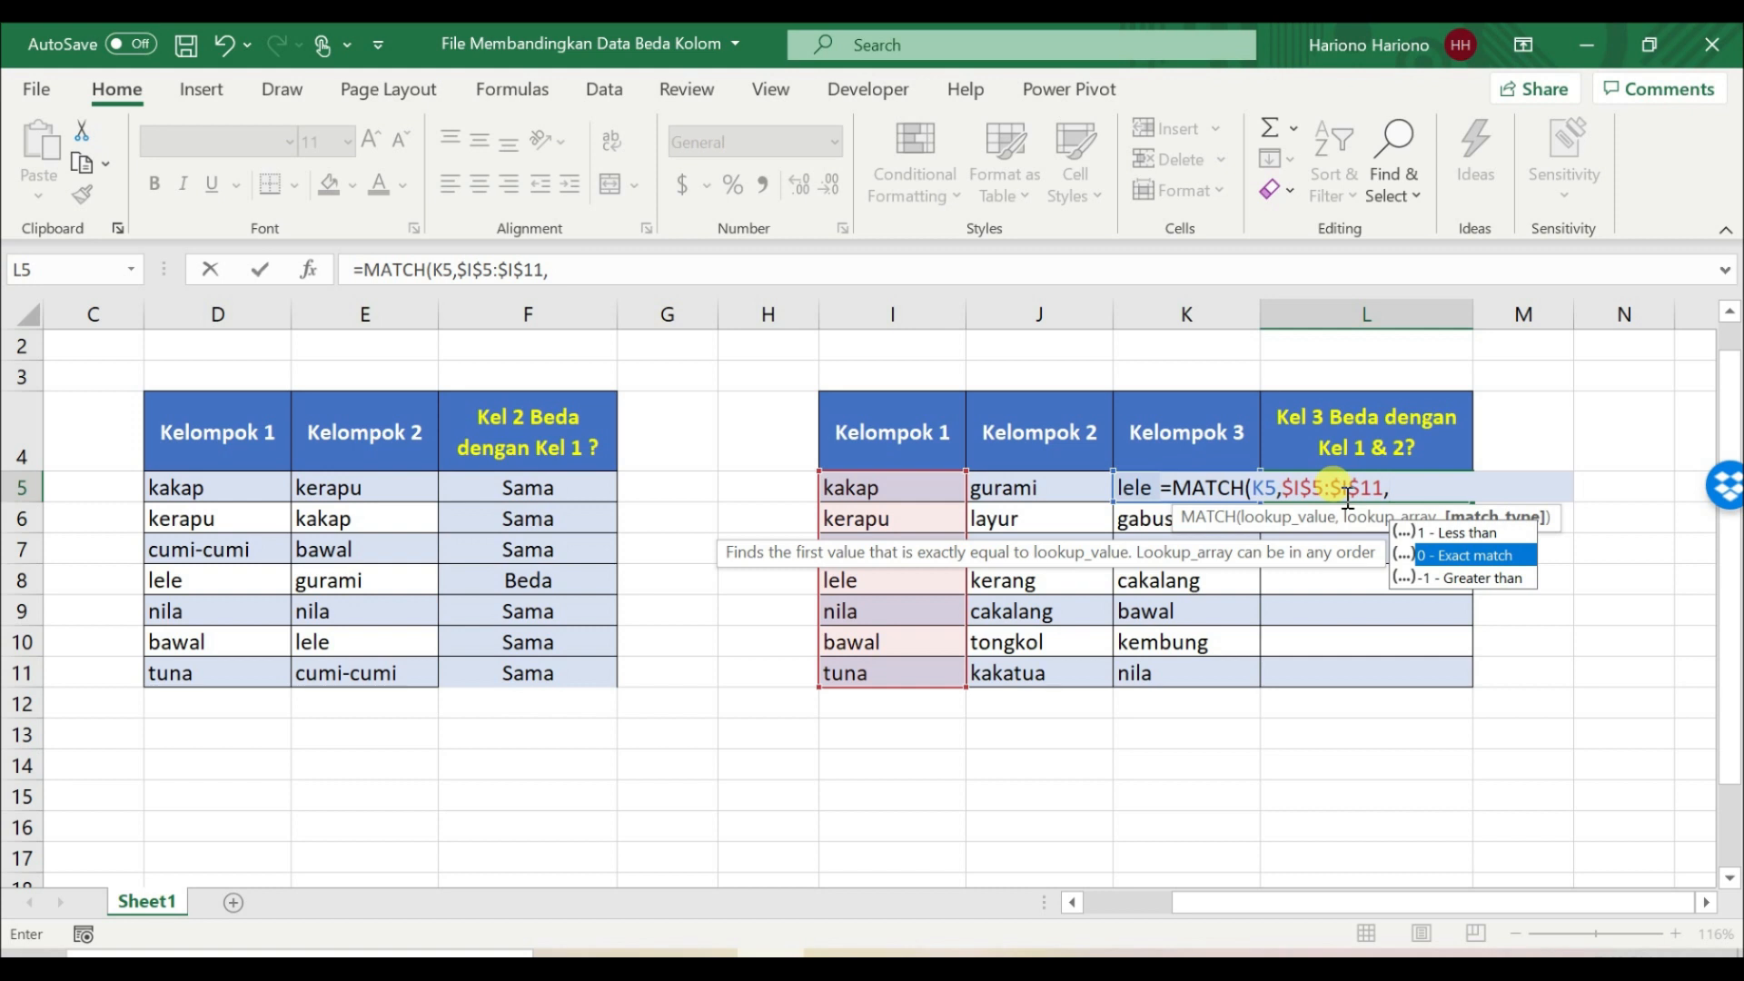
key(Tab)
key(Return)
Step: Wrap the MATCH formula in L5 in ISERROR, making it =ISERROR(MATCH(K5,$I$5:$I$11,0))
click(1347, 495)
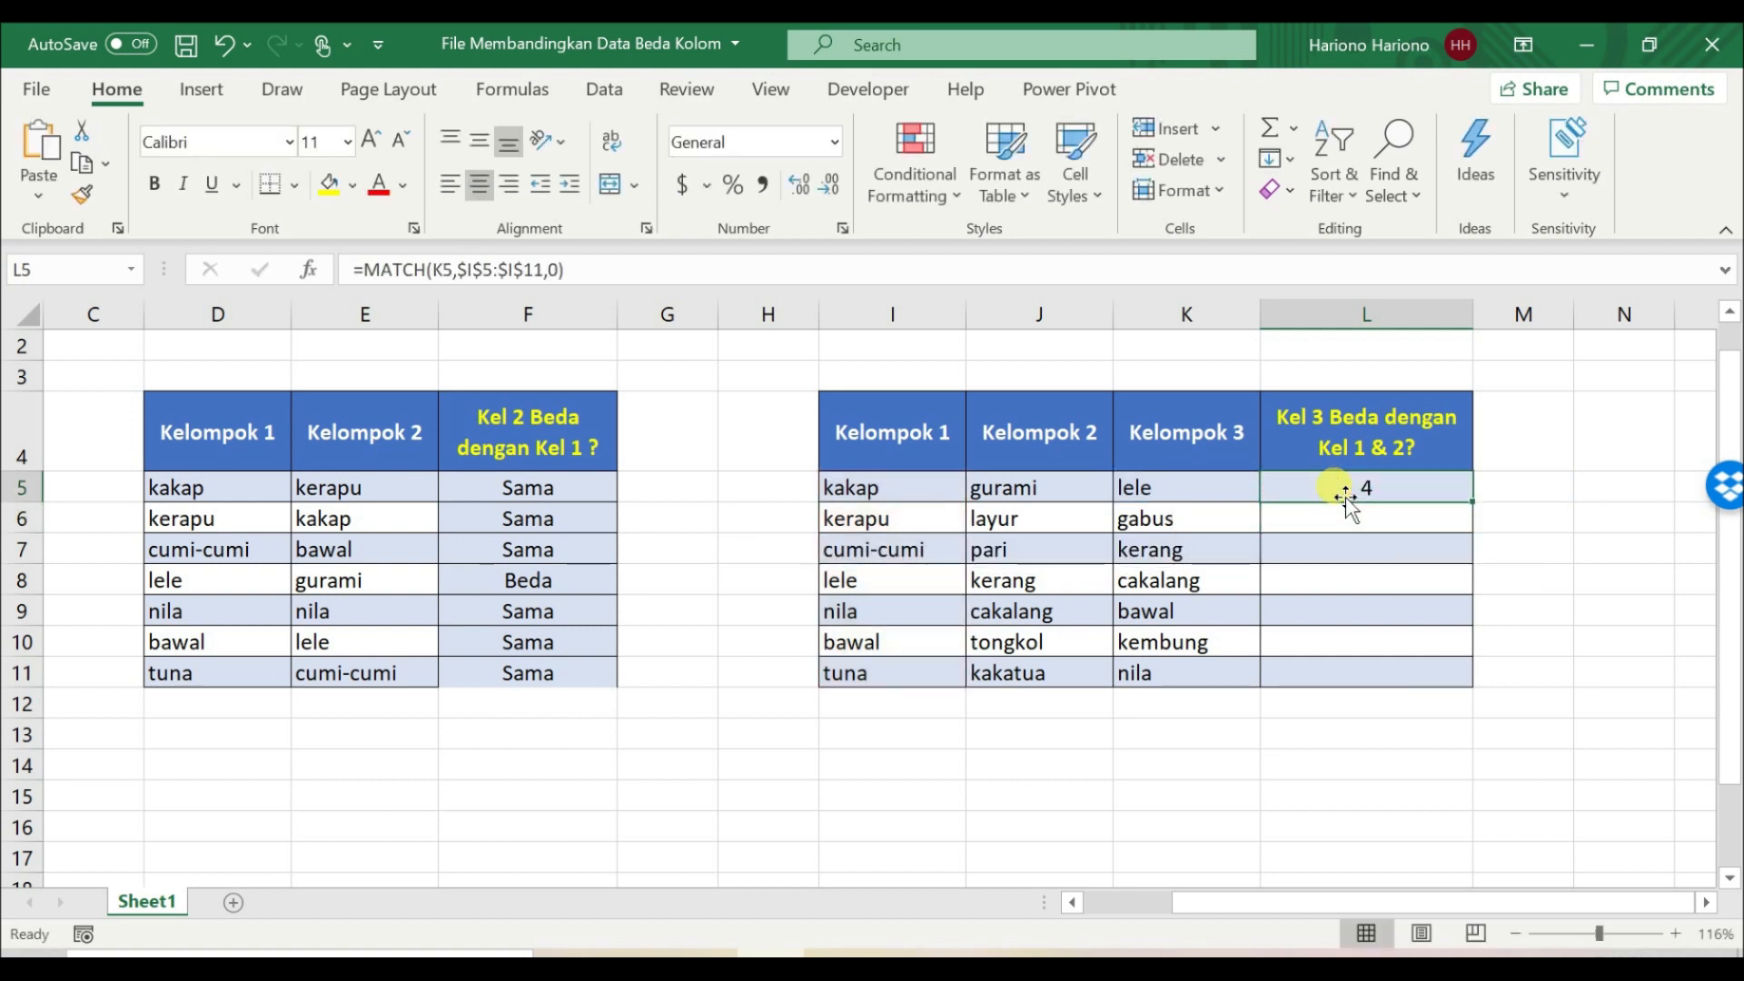
click(369, 272)
text(ise)
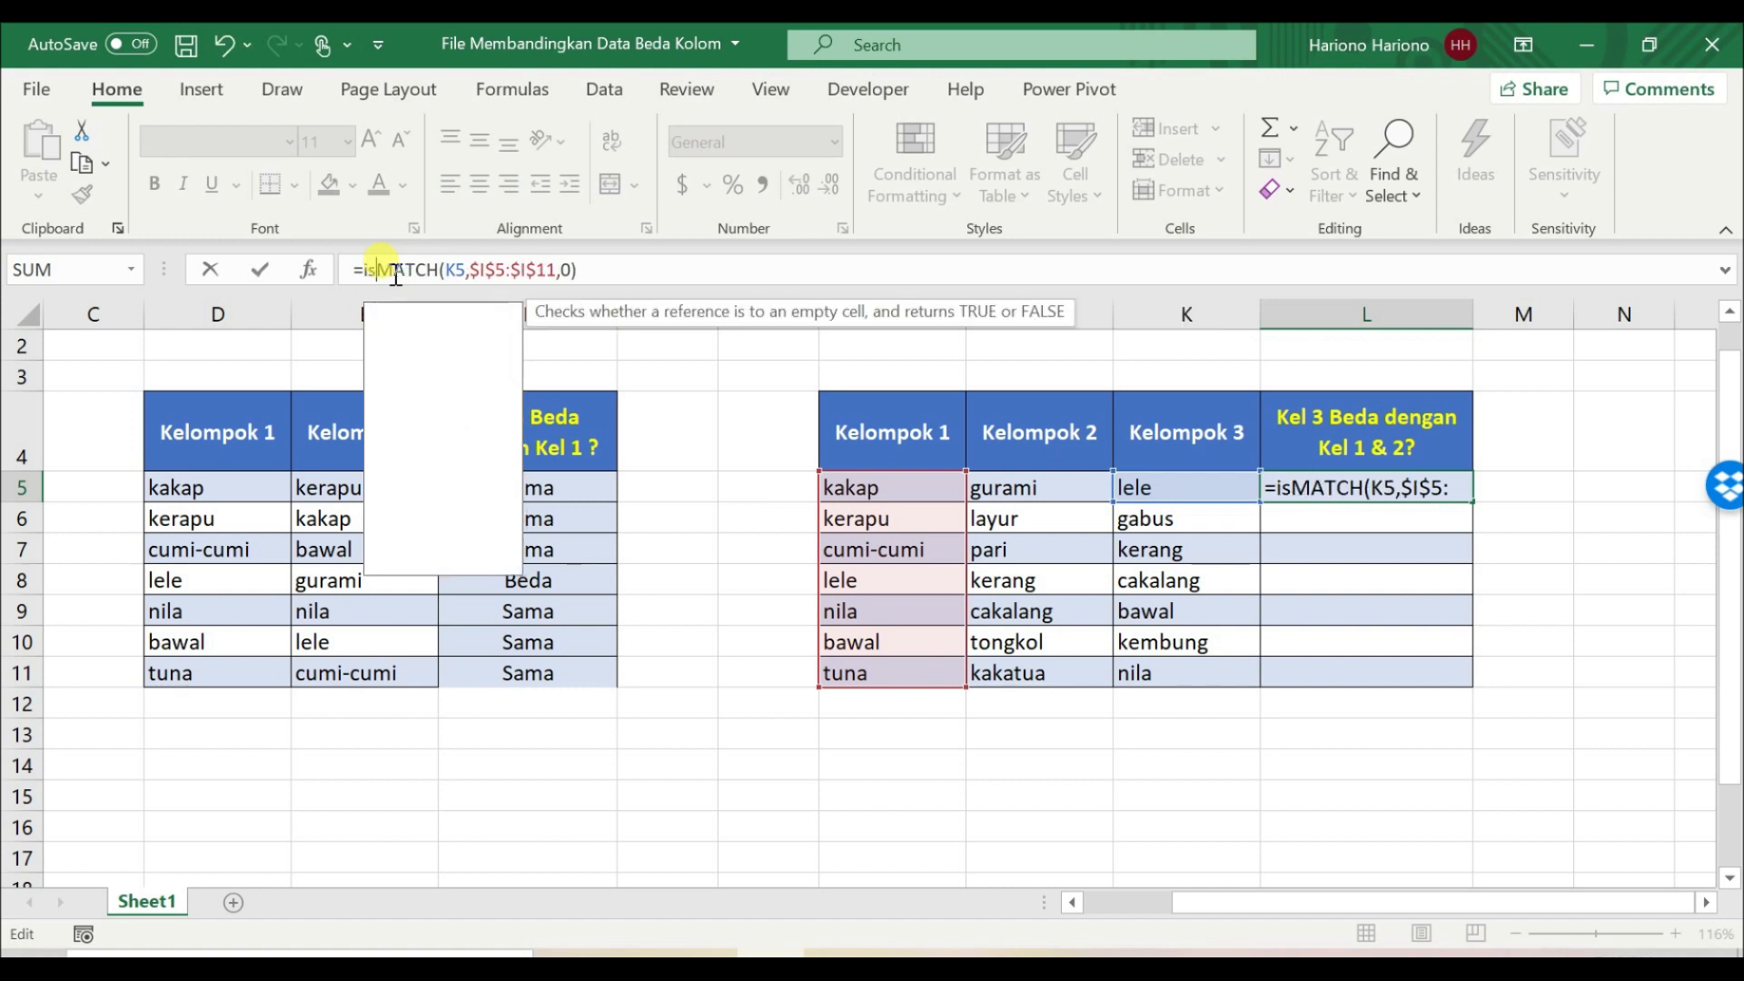
key(Down)
key(Tab)
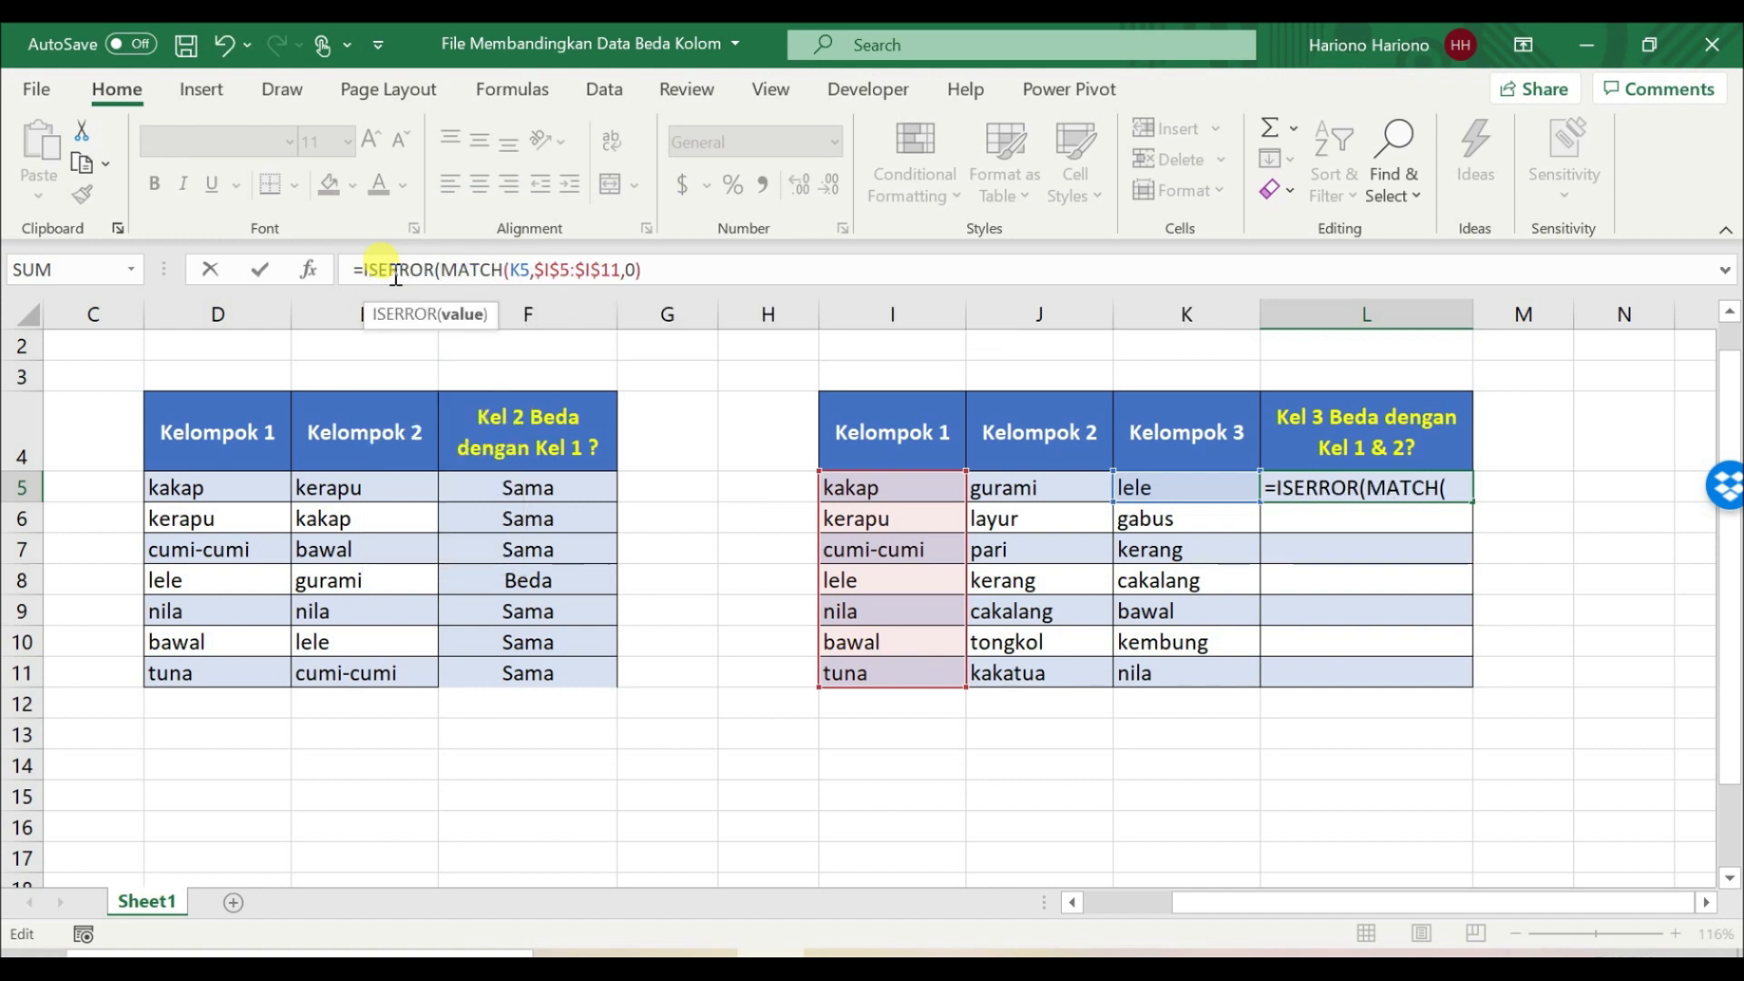
click(677, 268)
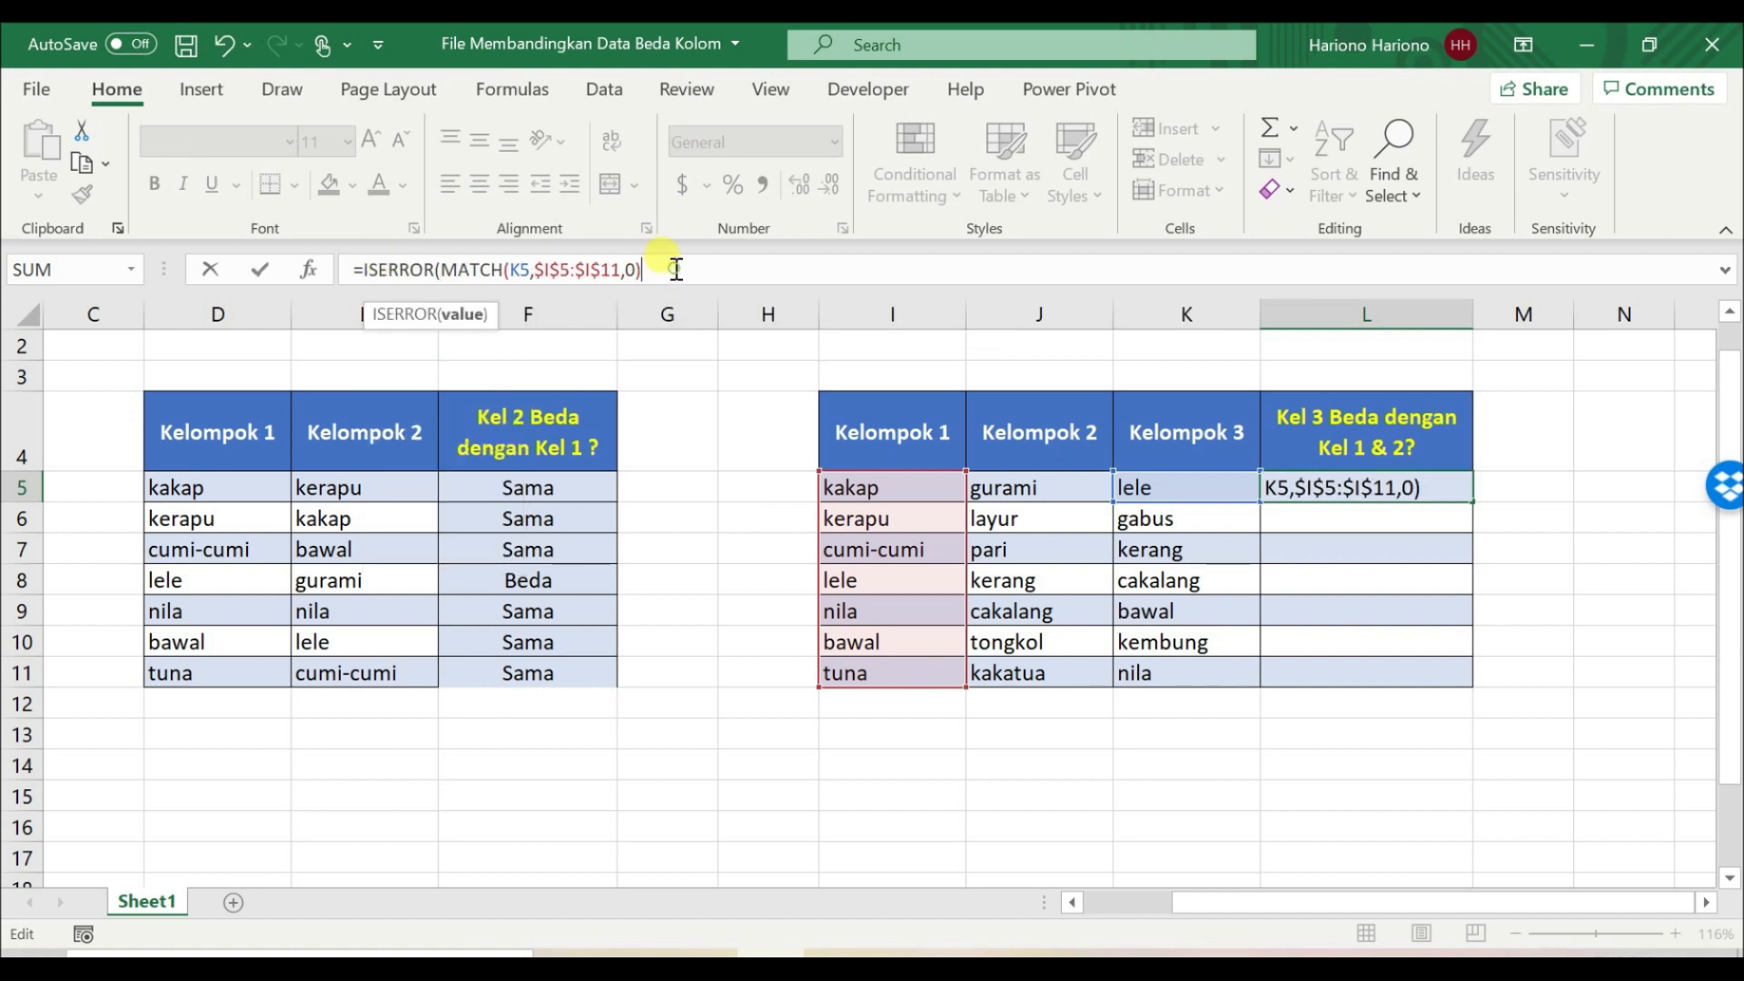
key(Return)
key(Return)
key(Up)
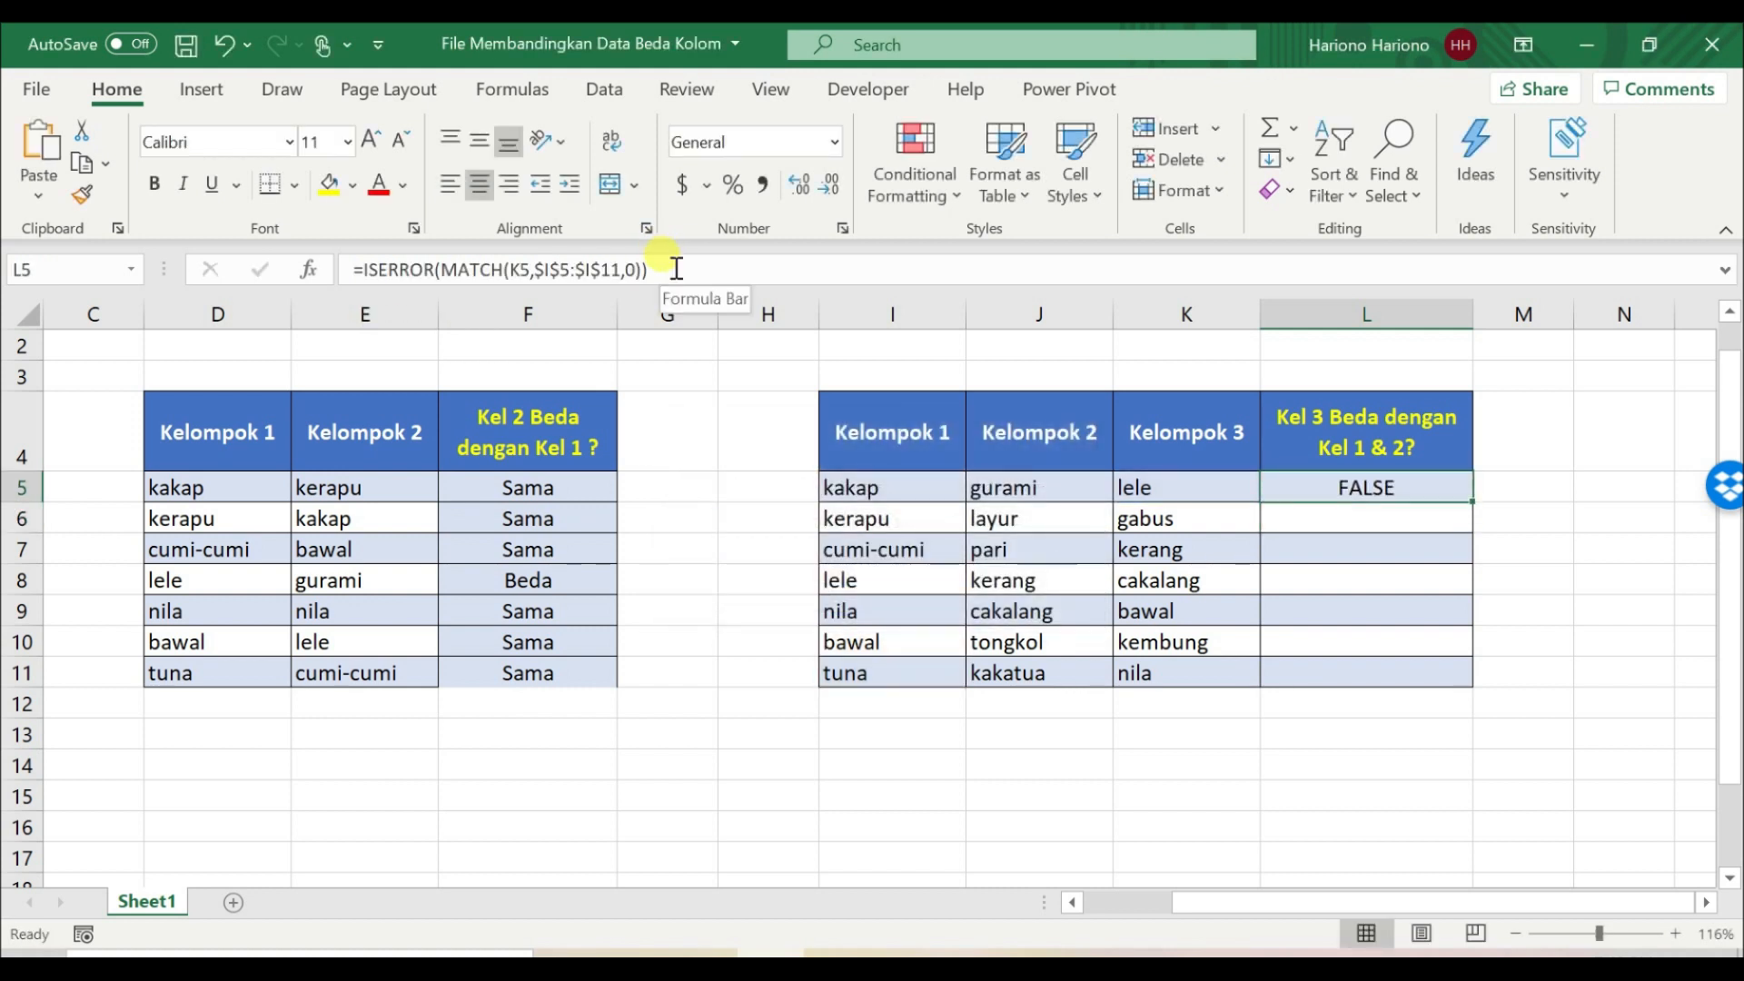
Step: Copy the ISERROR formula from L5 down through L11 and review the ranges that L5 references
drag(1472, 499, 1433, 693)
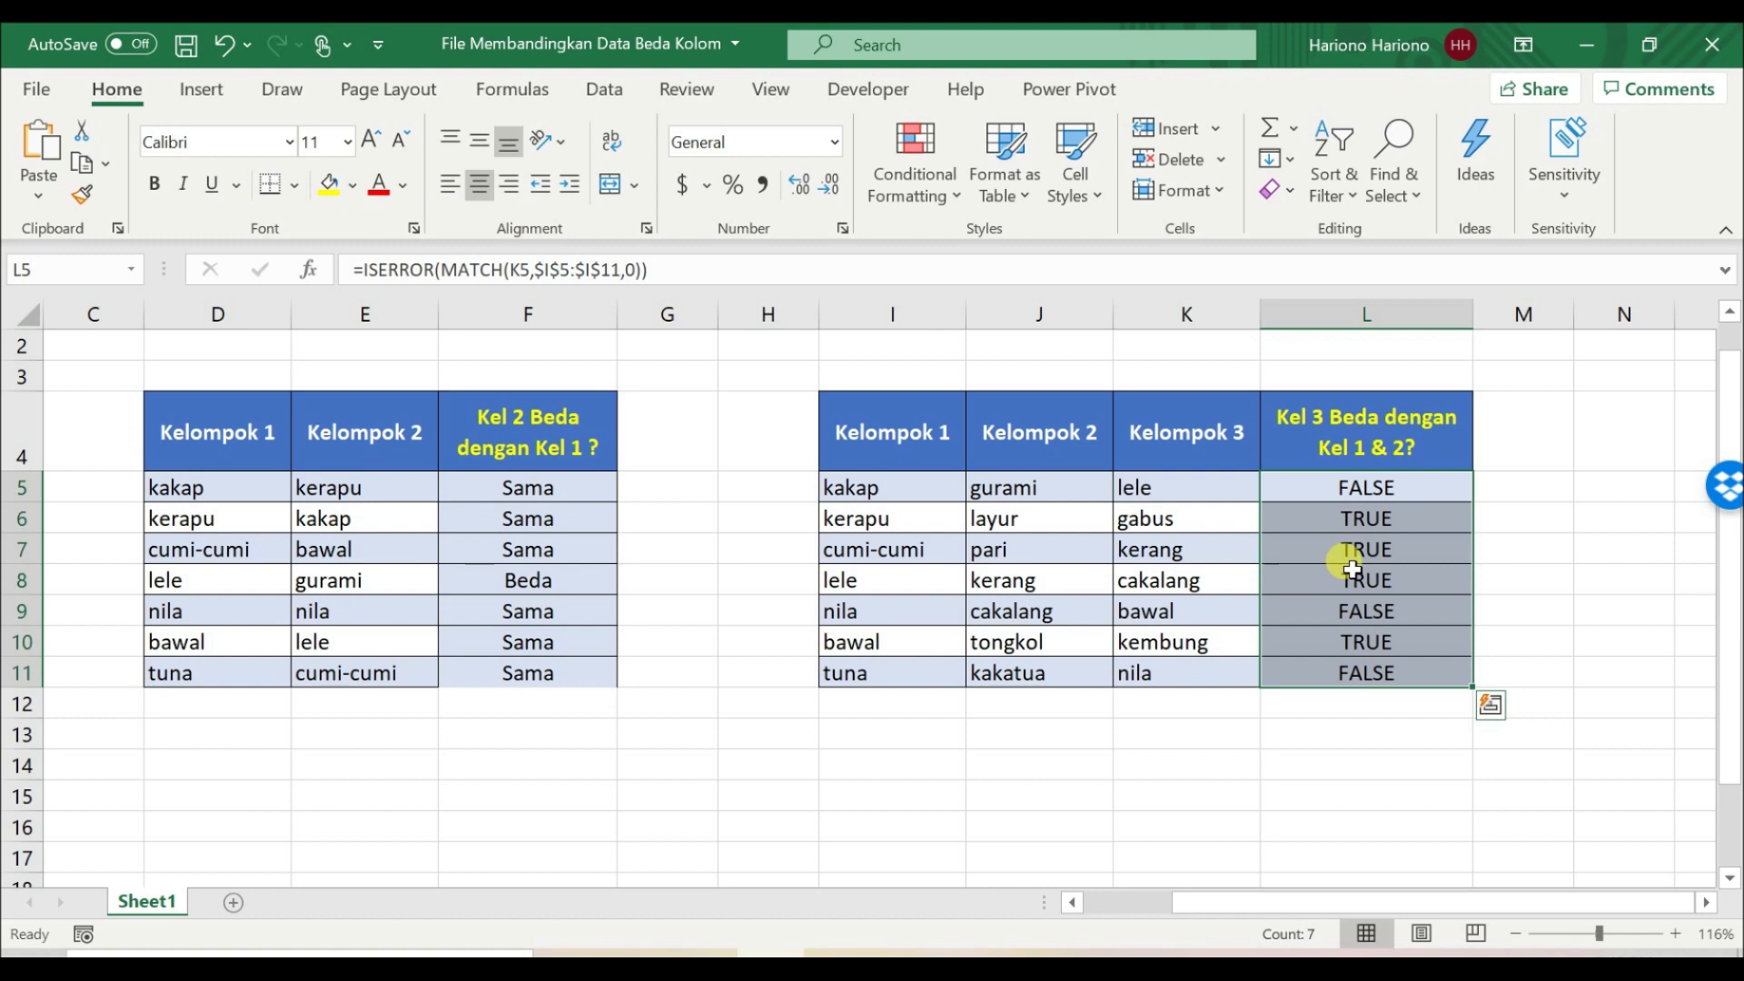
click(1328, 491)
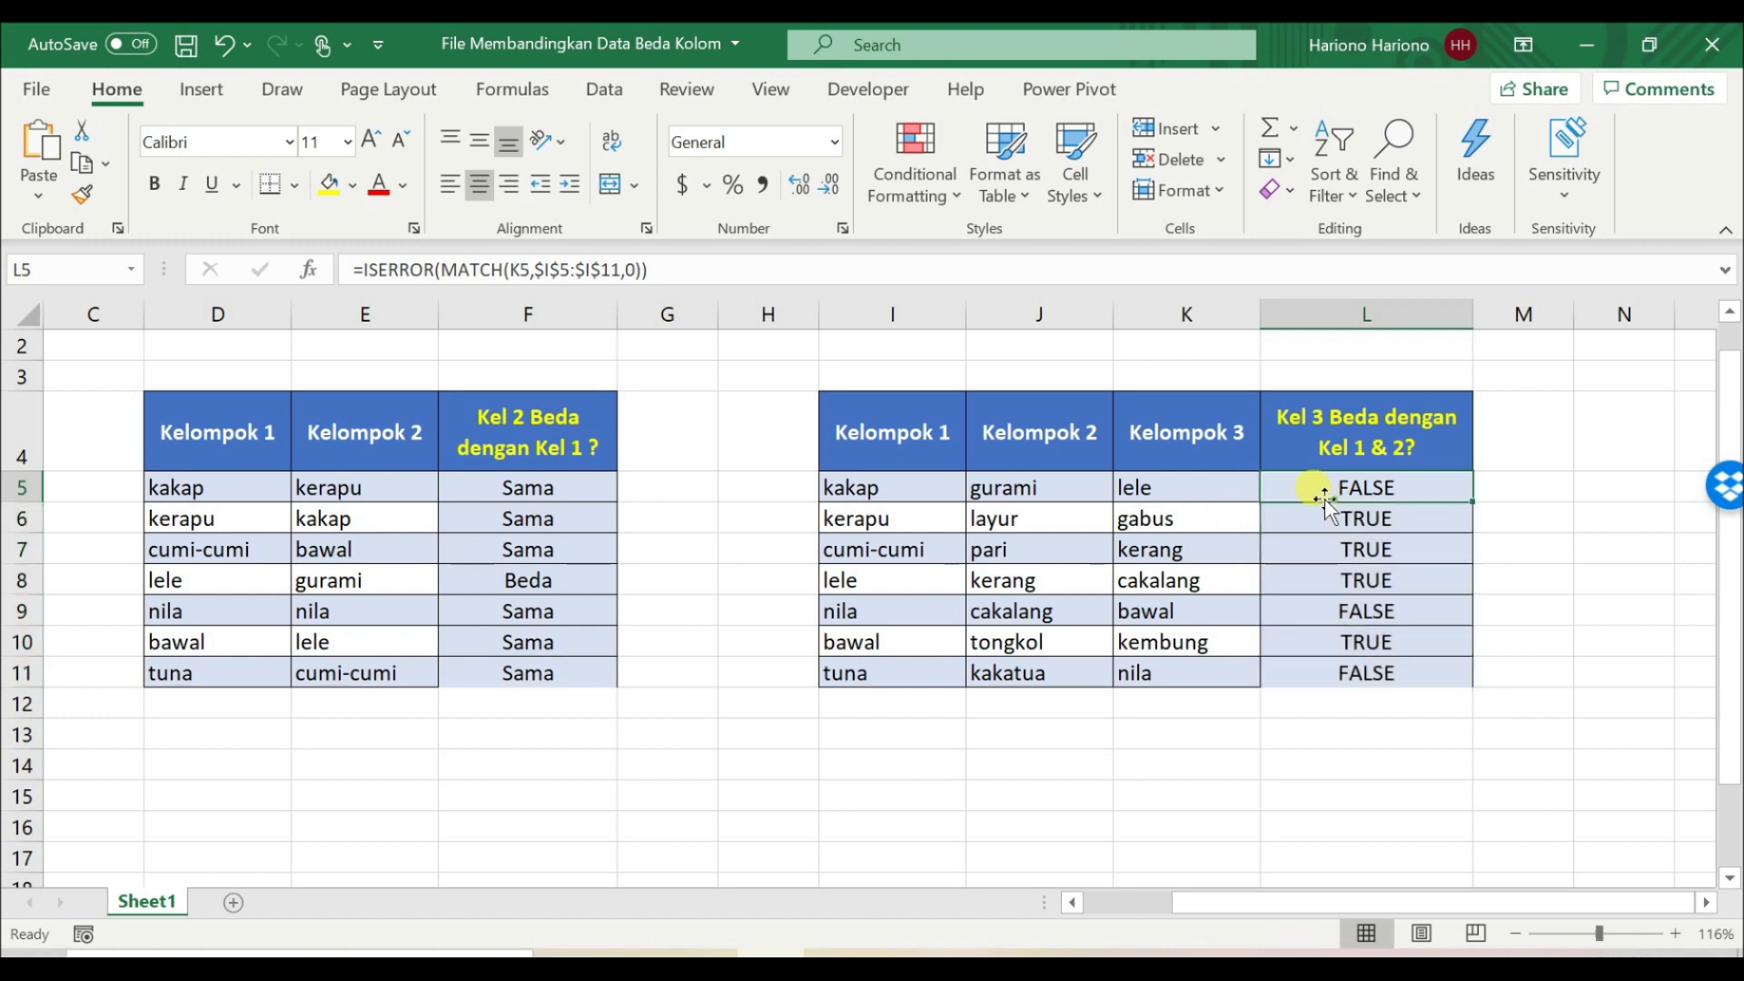
click(837, 267)
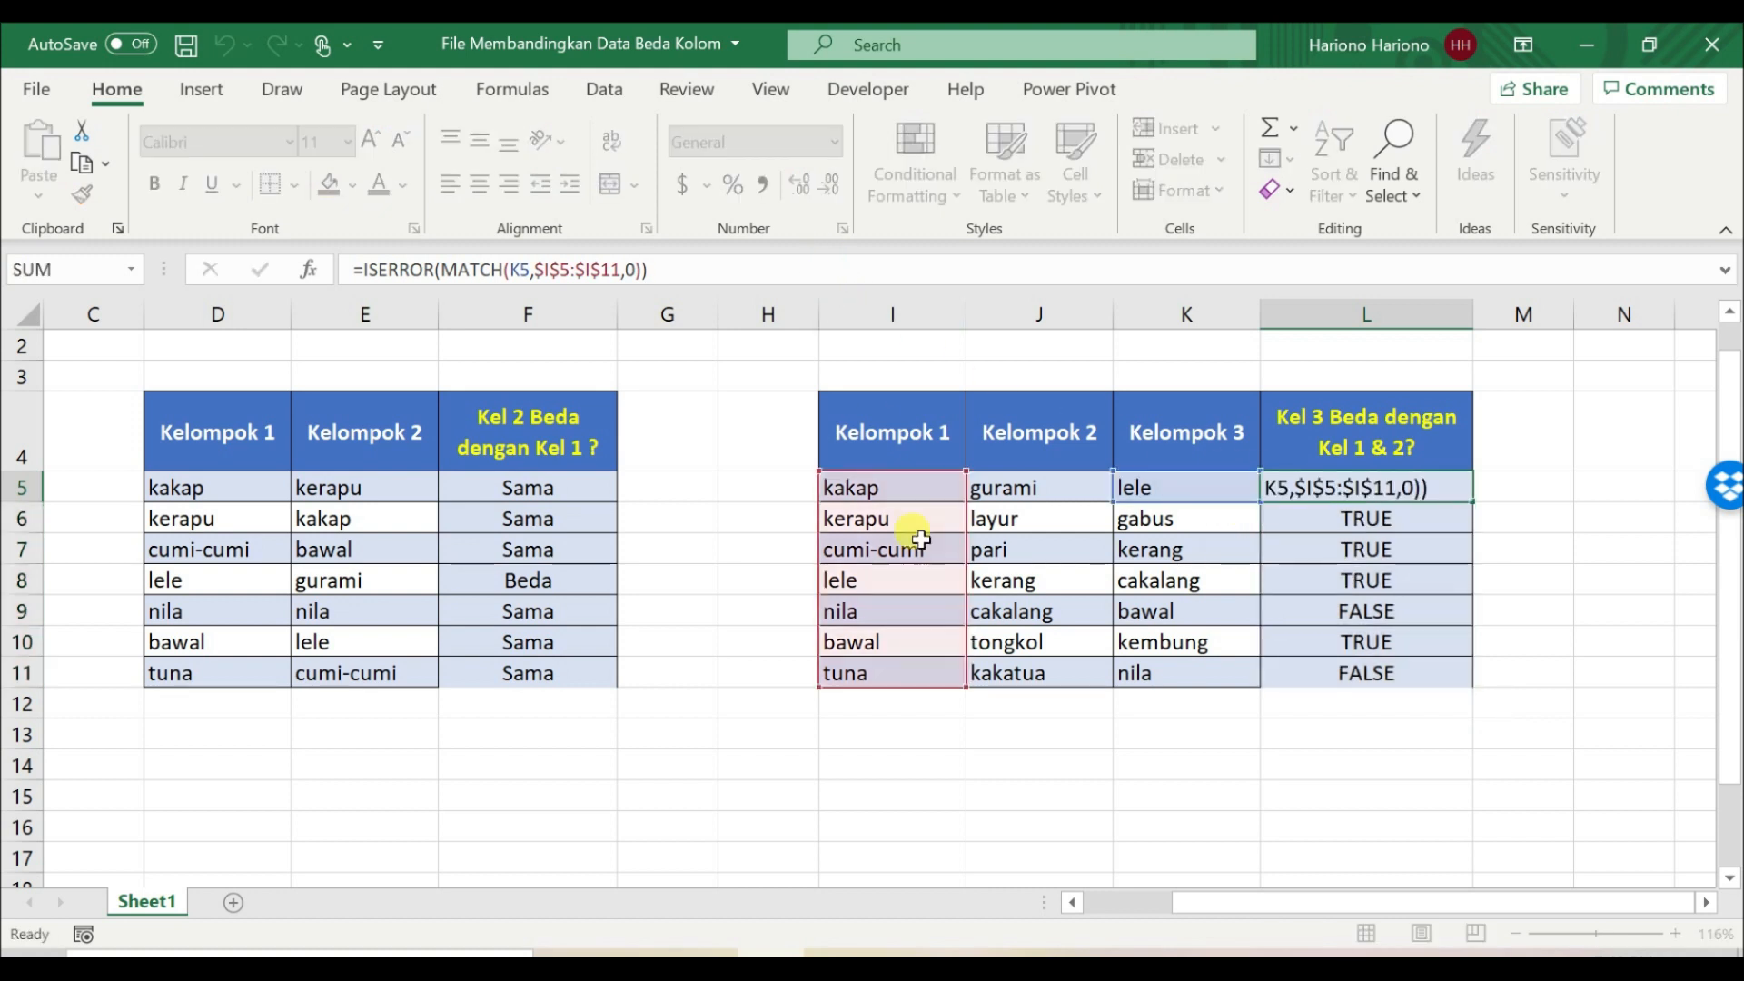
key(Escape)
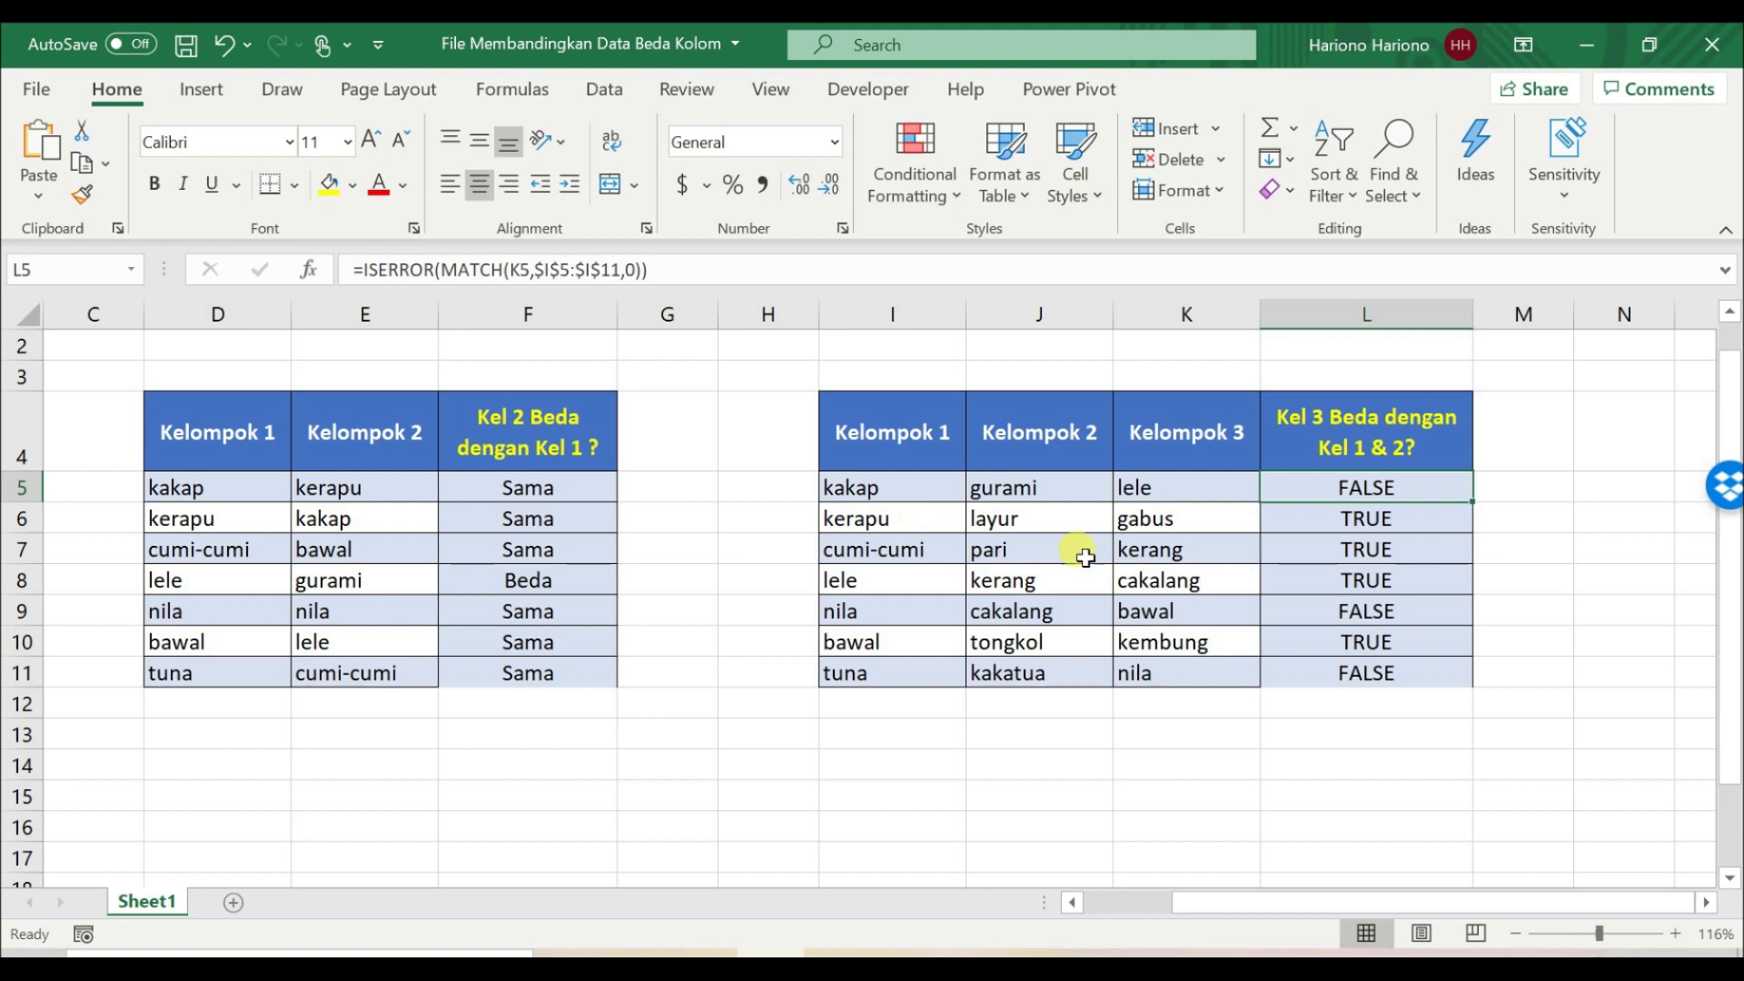
Step: Start a MATCH formula in M5 with K5 as the lookup value
click(1522, 496)
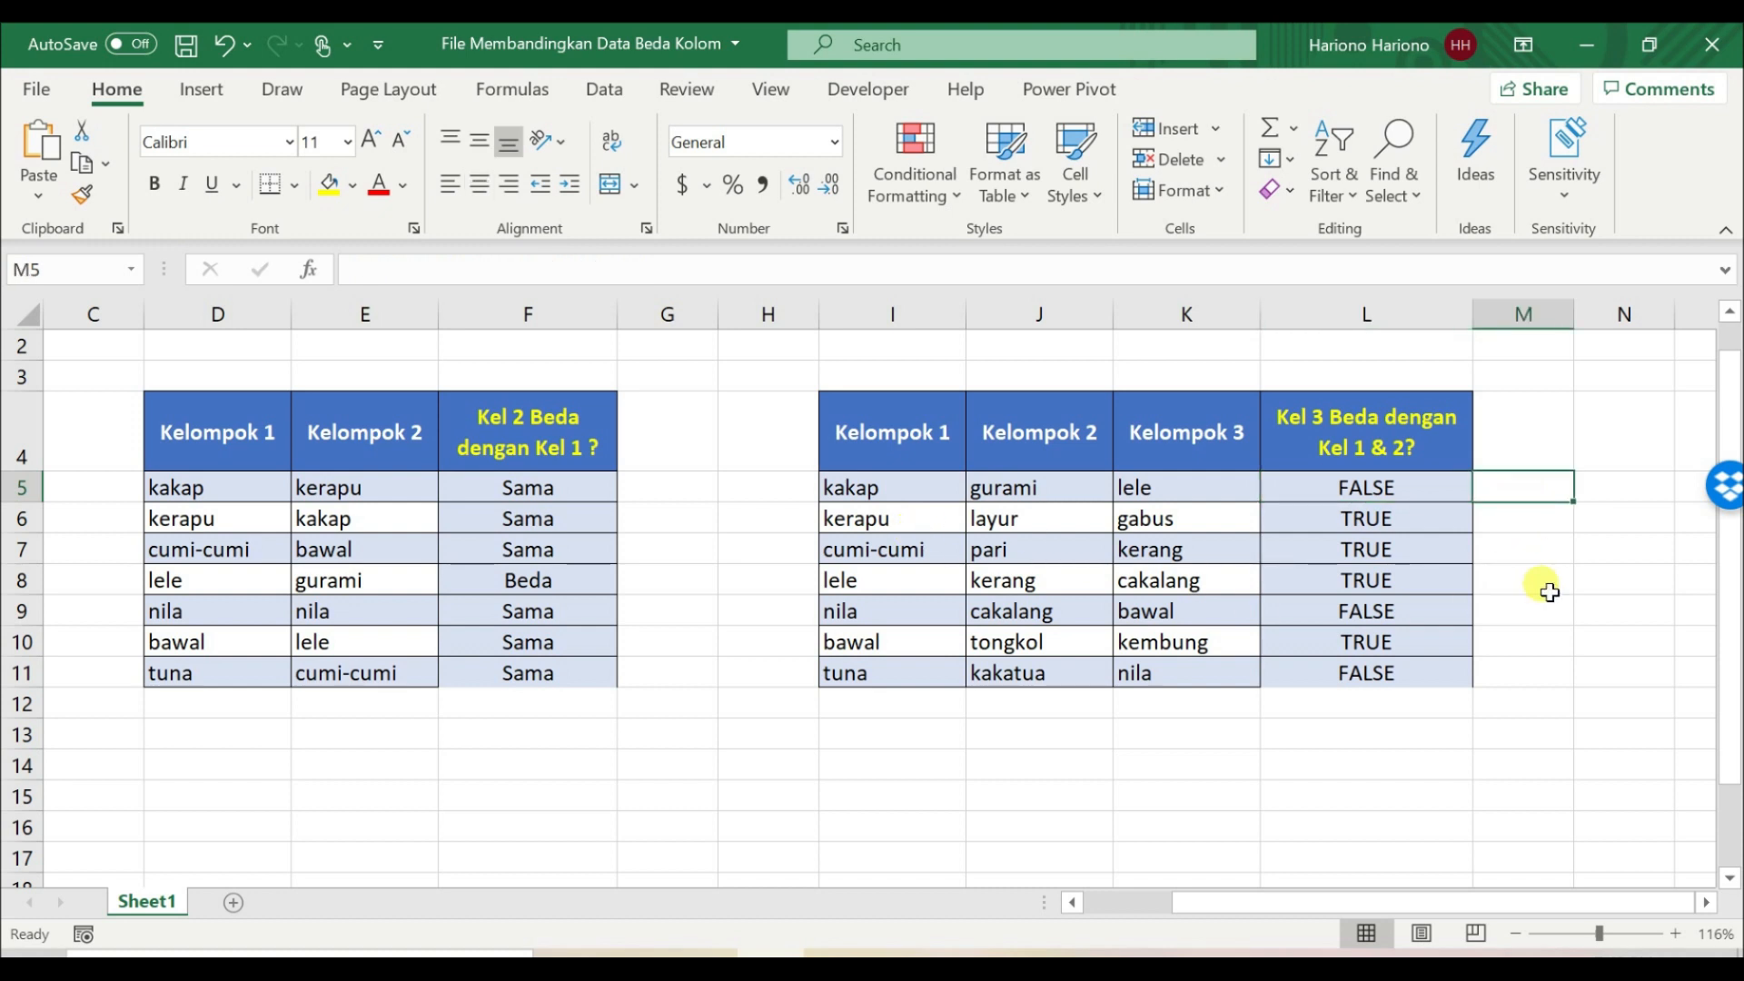
text(=)
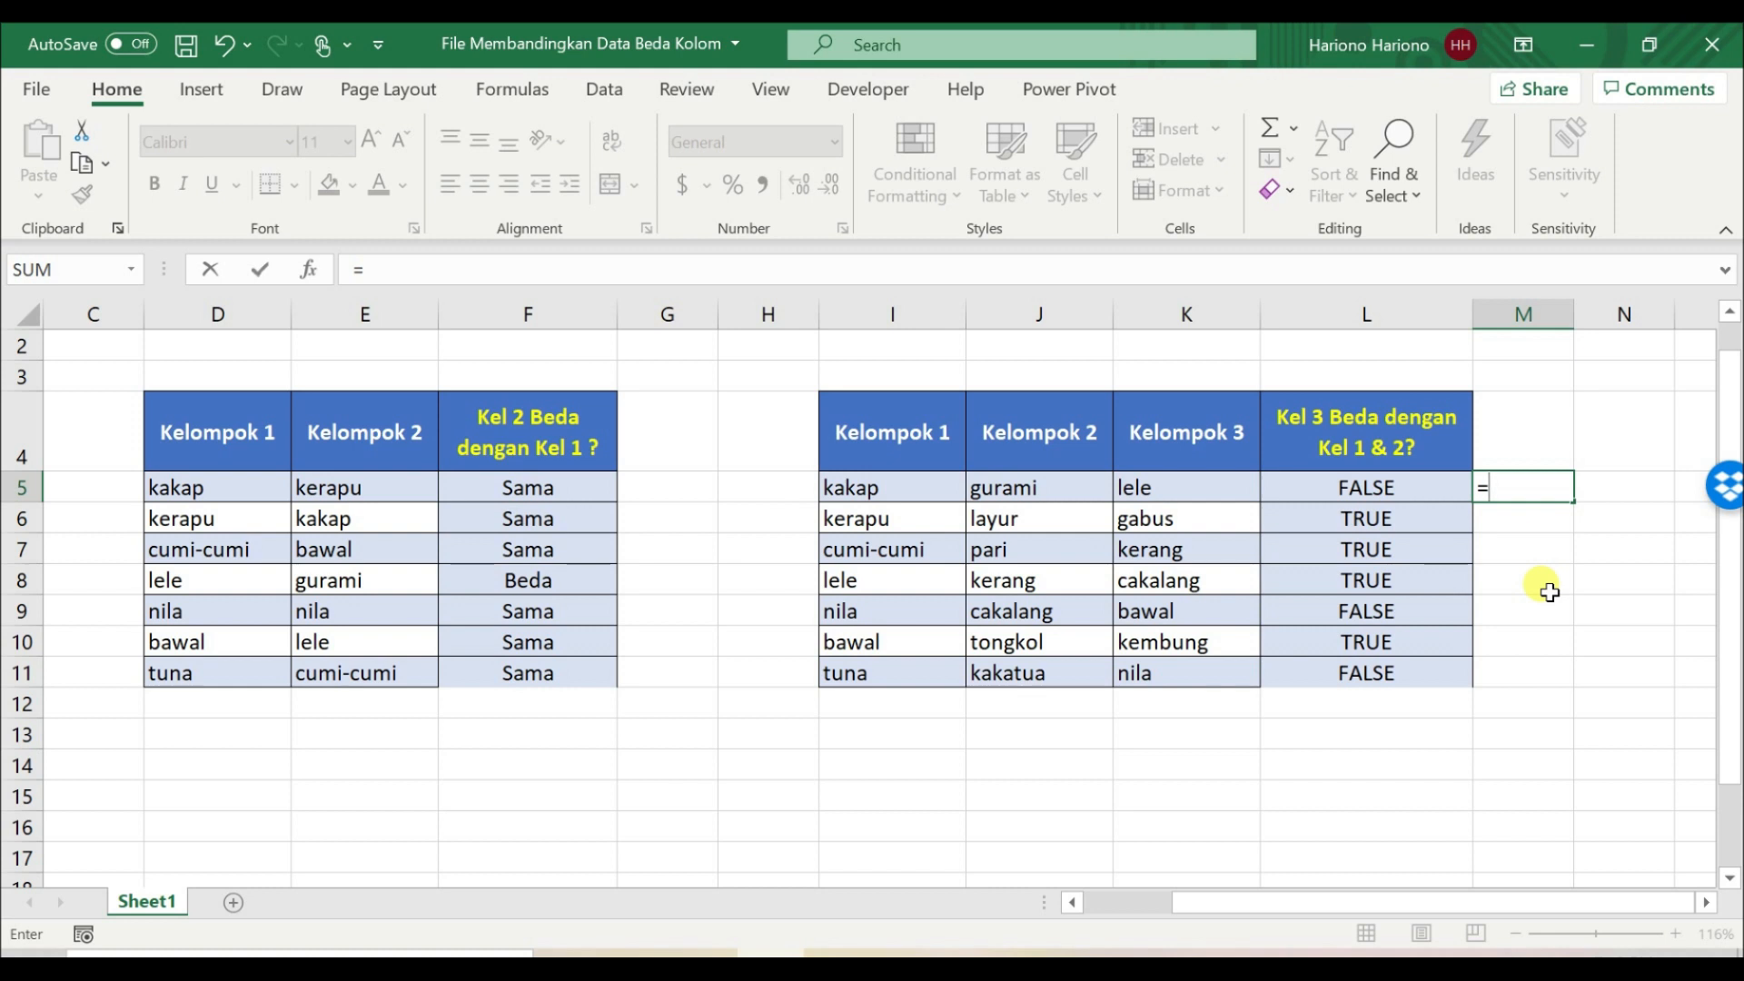
text(matc)
key(Tab)
key(Left)
key(Left)
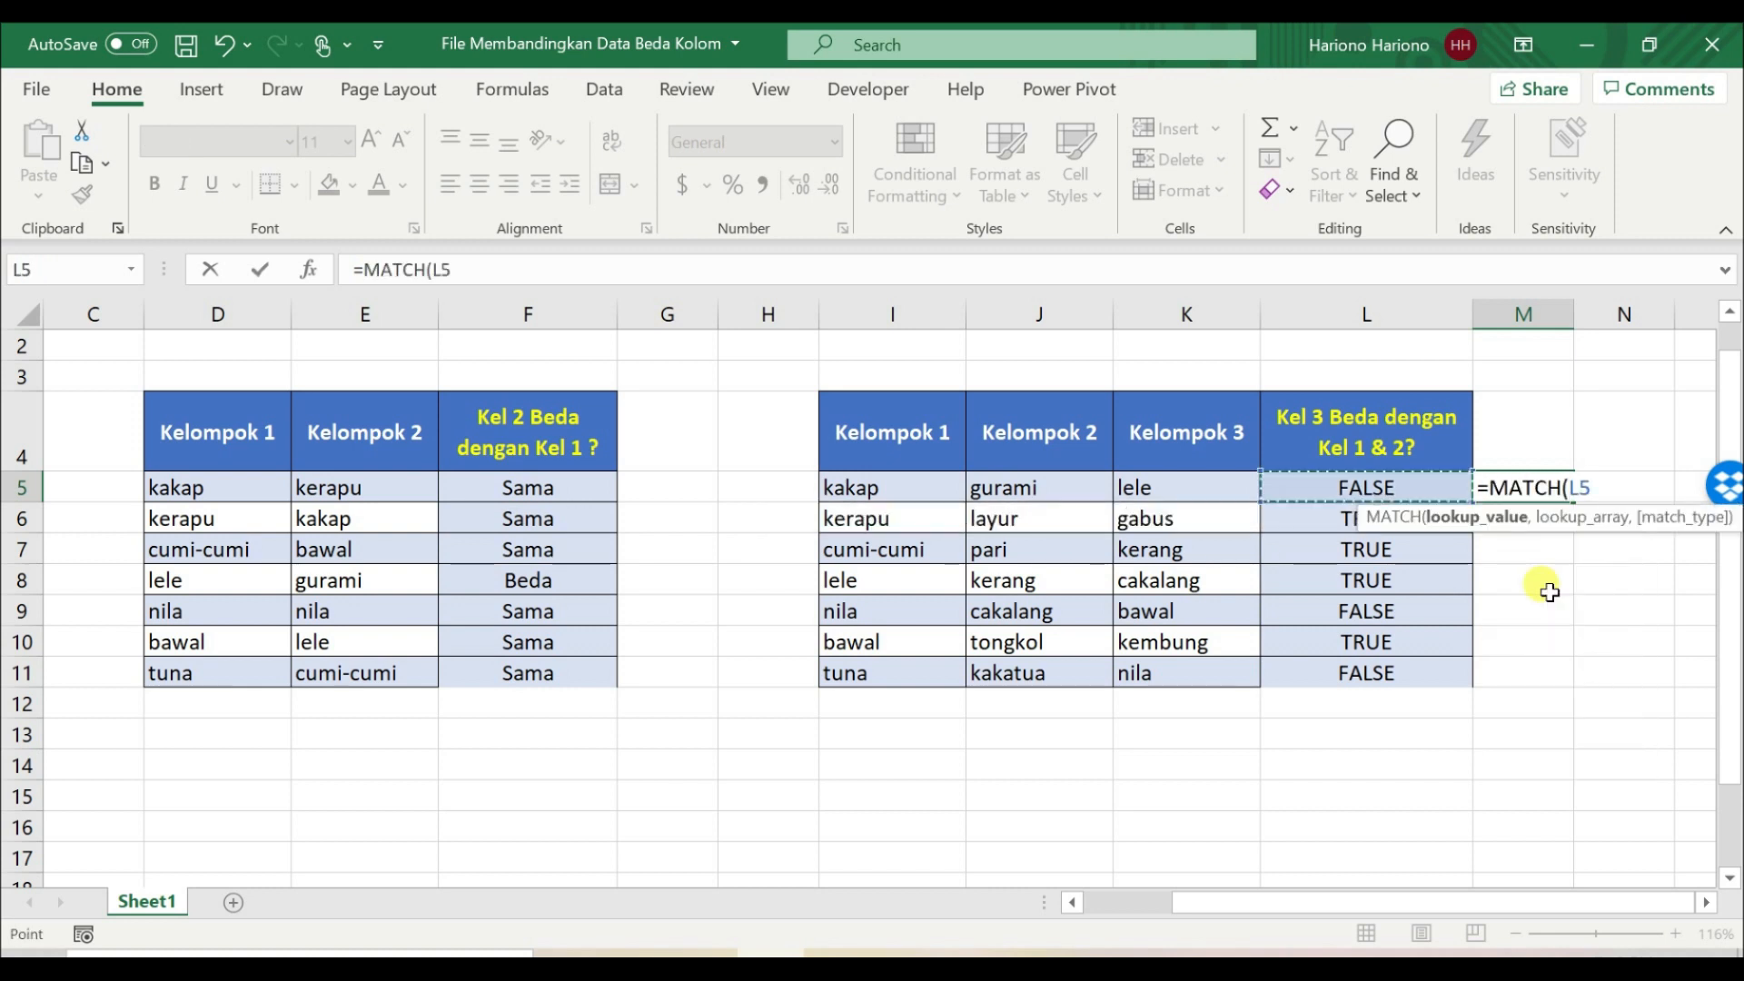
Step: Set the lookup array of the M5 MATCH formula to the absolute Kelompok 2 range $J$5:$J$11
text(,)
key(Left)
key(Left)
key(Left)
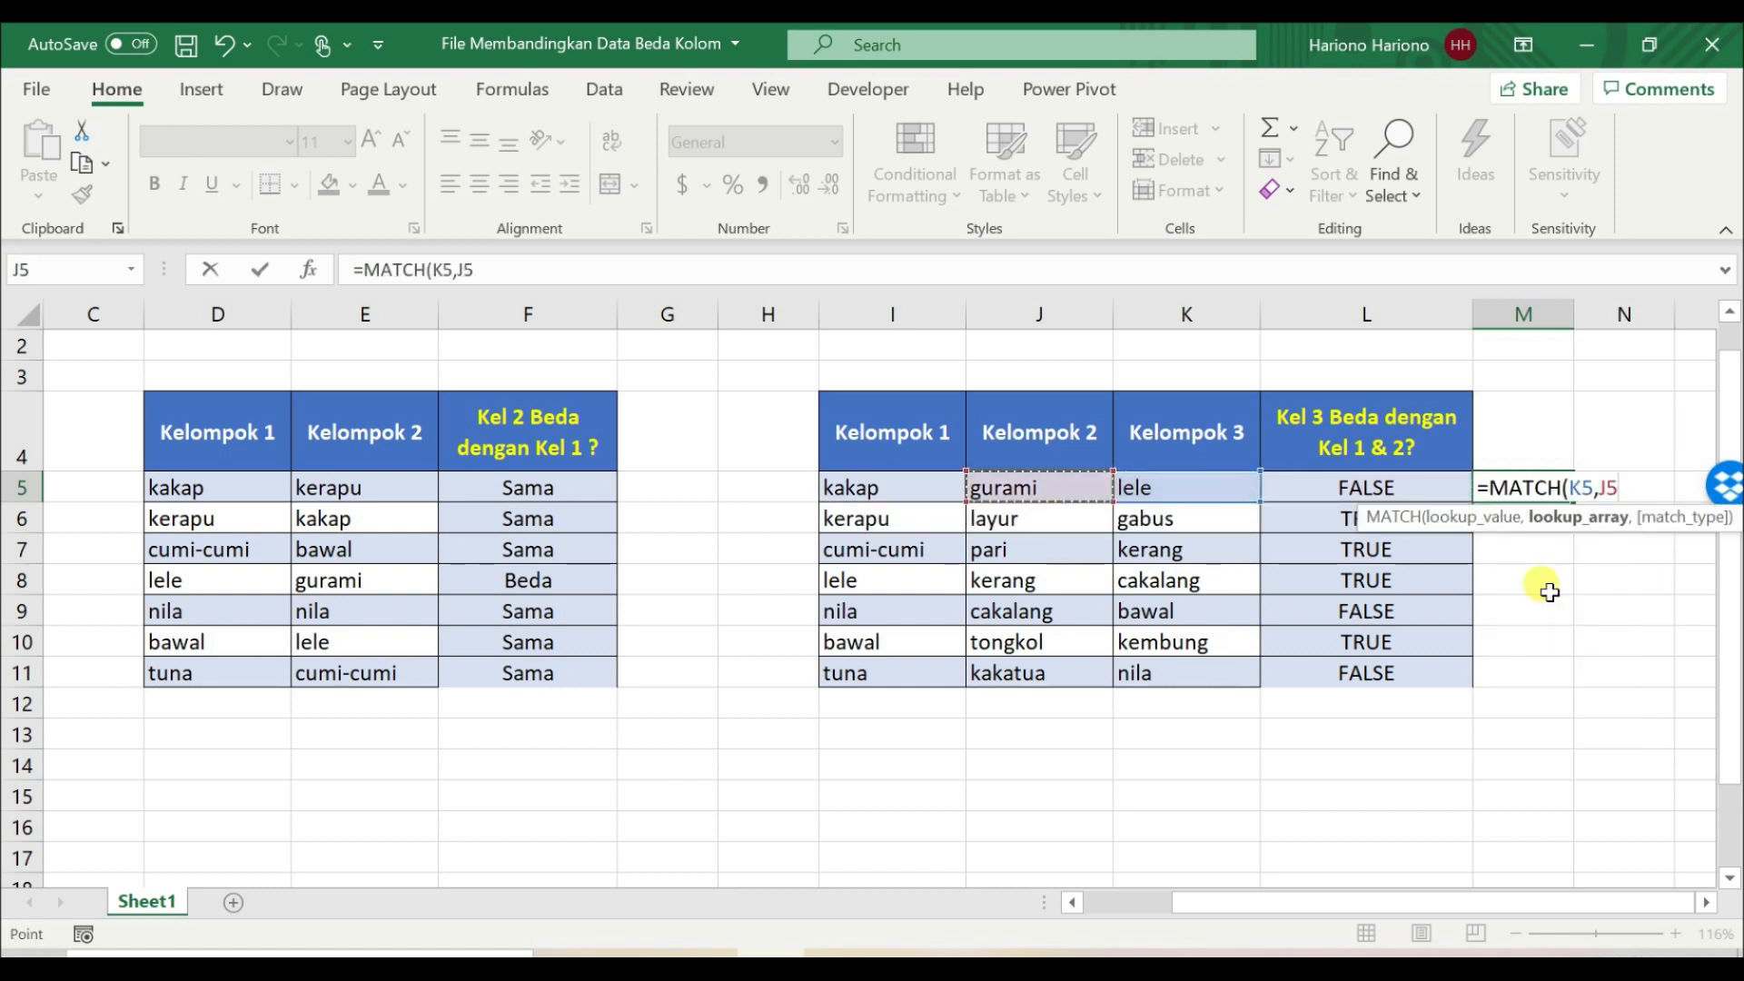
key(ctrl+shift+Down)
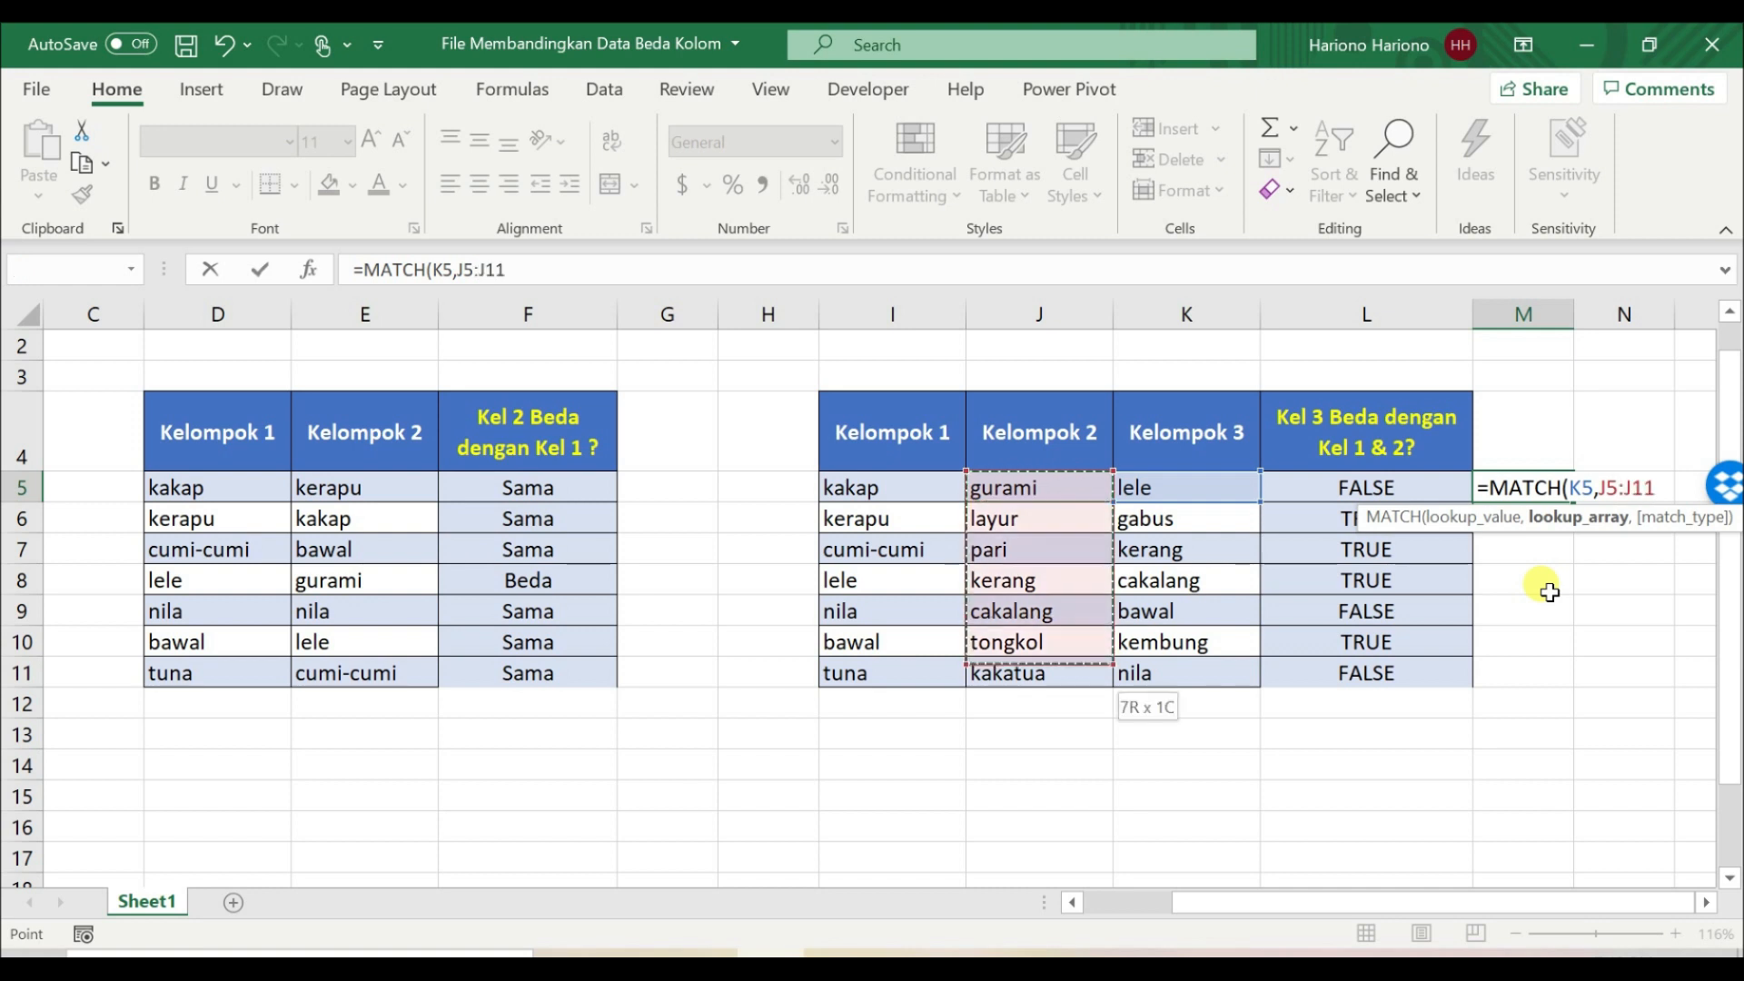
key(F4)
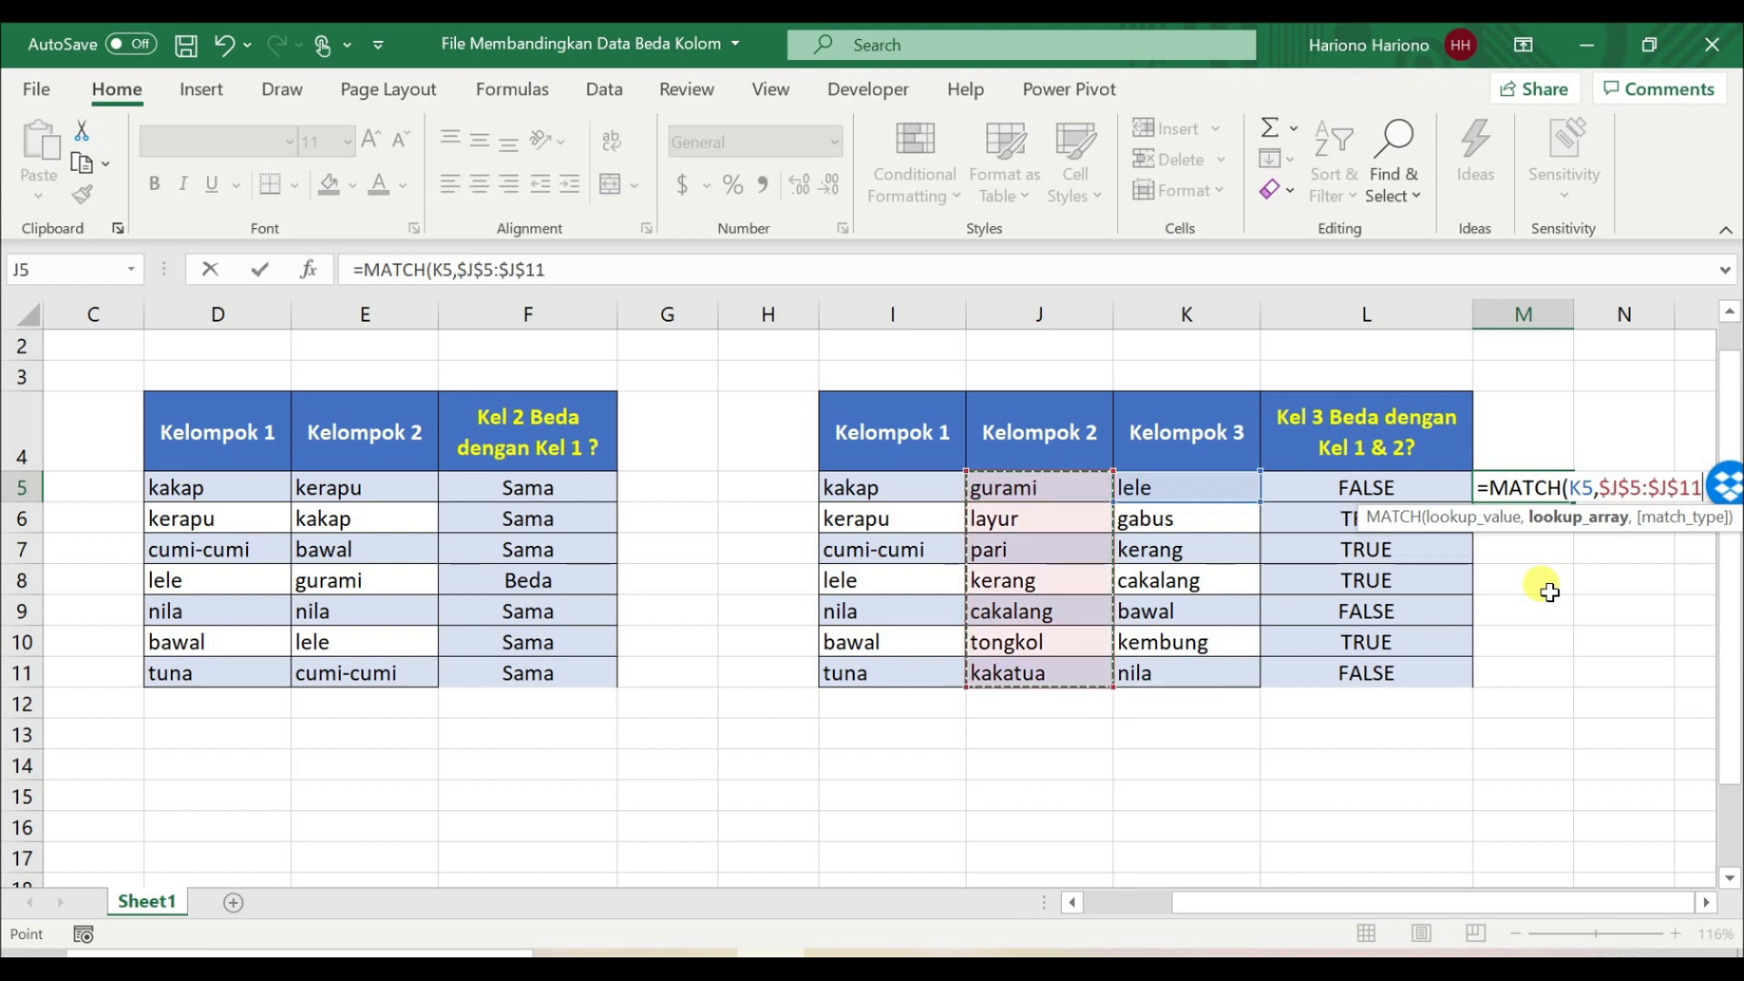
Step: Finish the M5 formula with exact match as =MATCH(K5,$J$5:$J$11,0) and copy it down through M11
text(,)
key(Down)
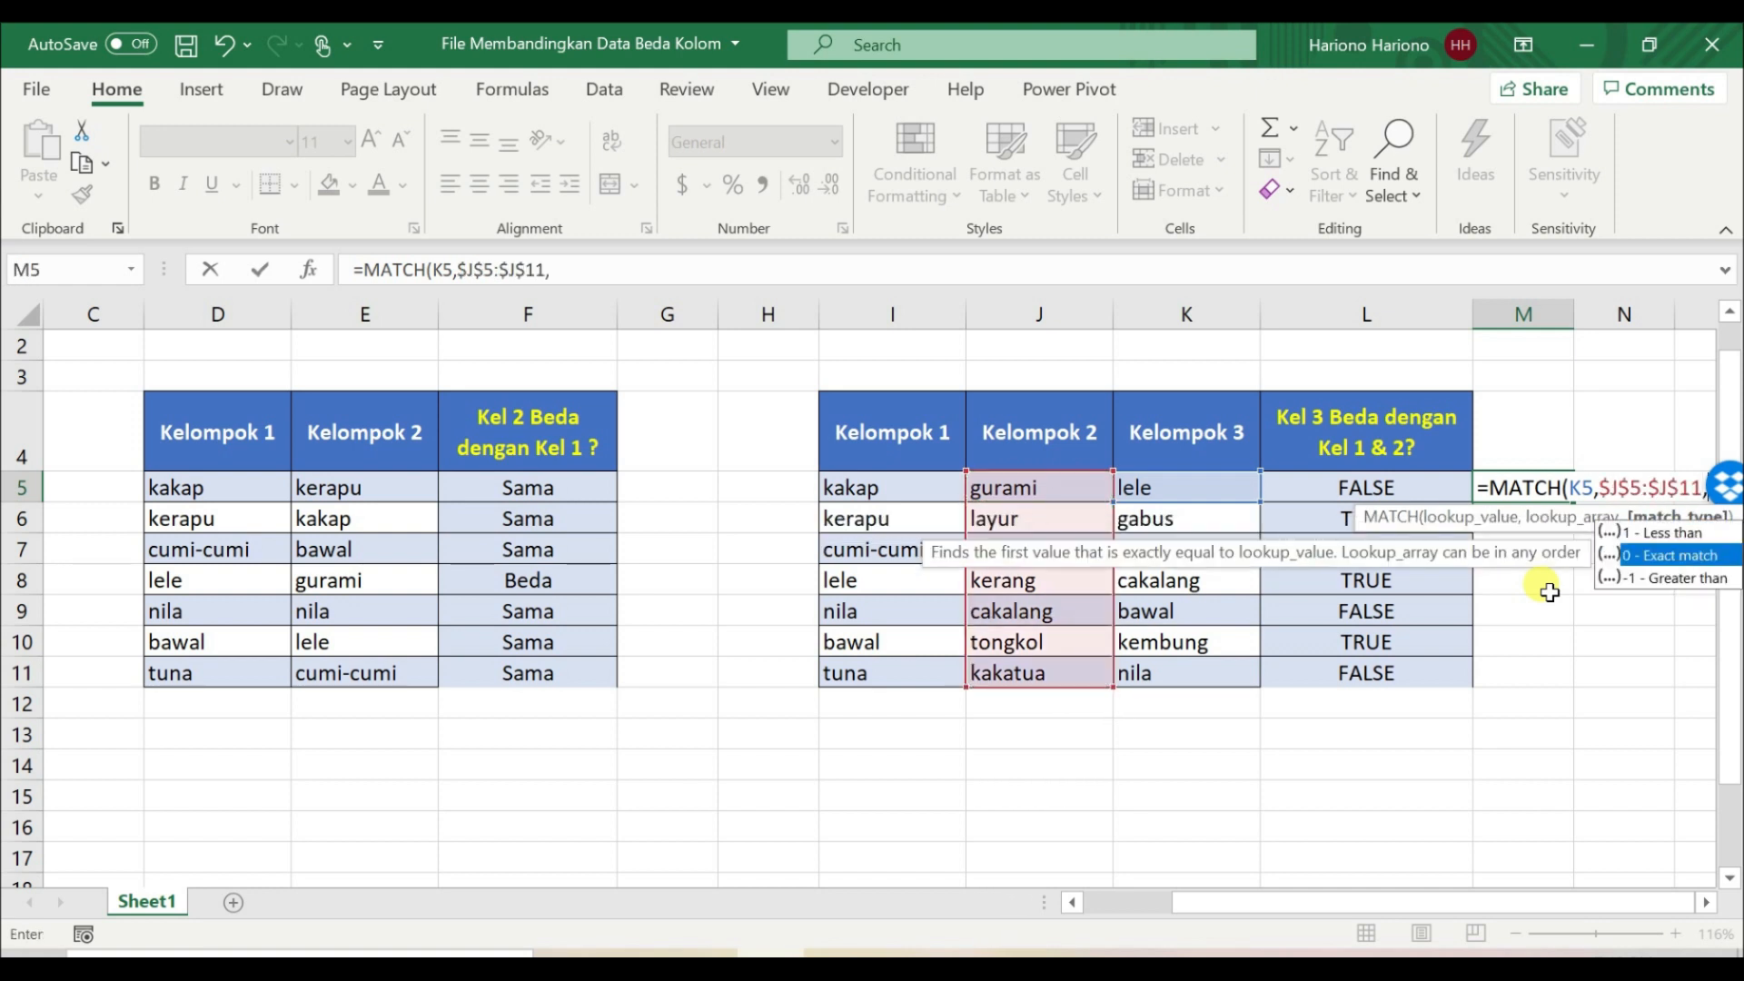
key(Tab)
key(Return)
key(Up)
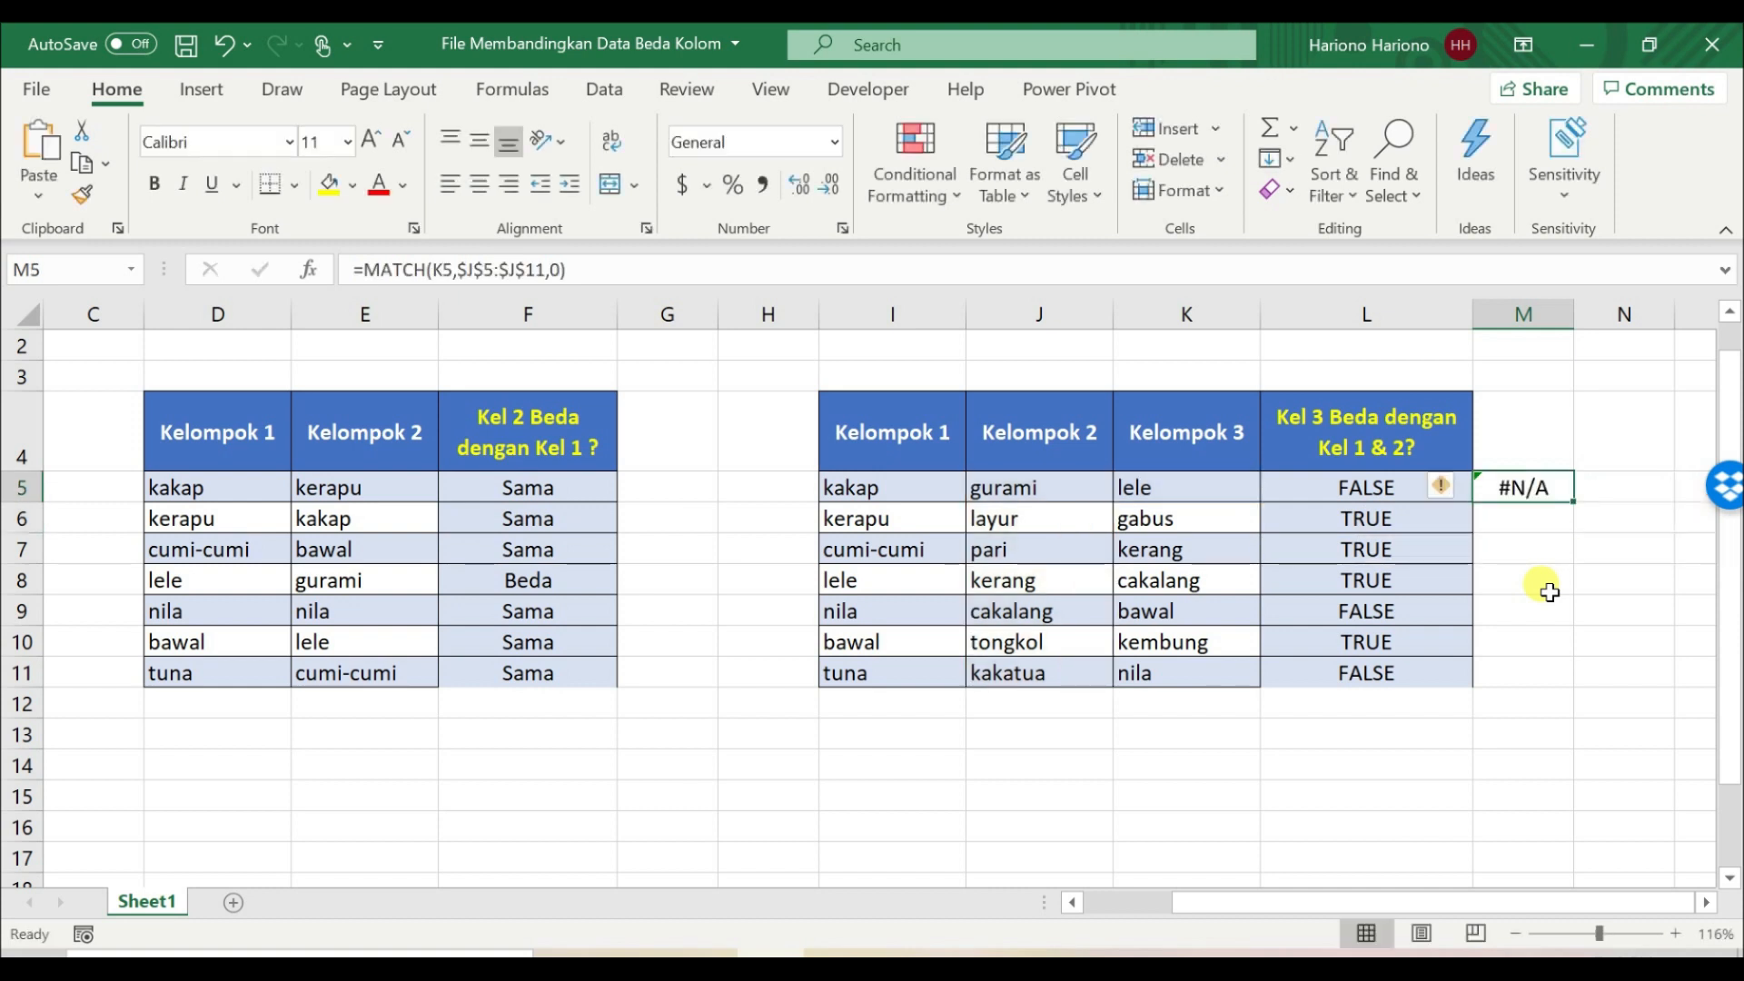
drag(1580, 502, 1592, 704)
click(1549, 488)
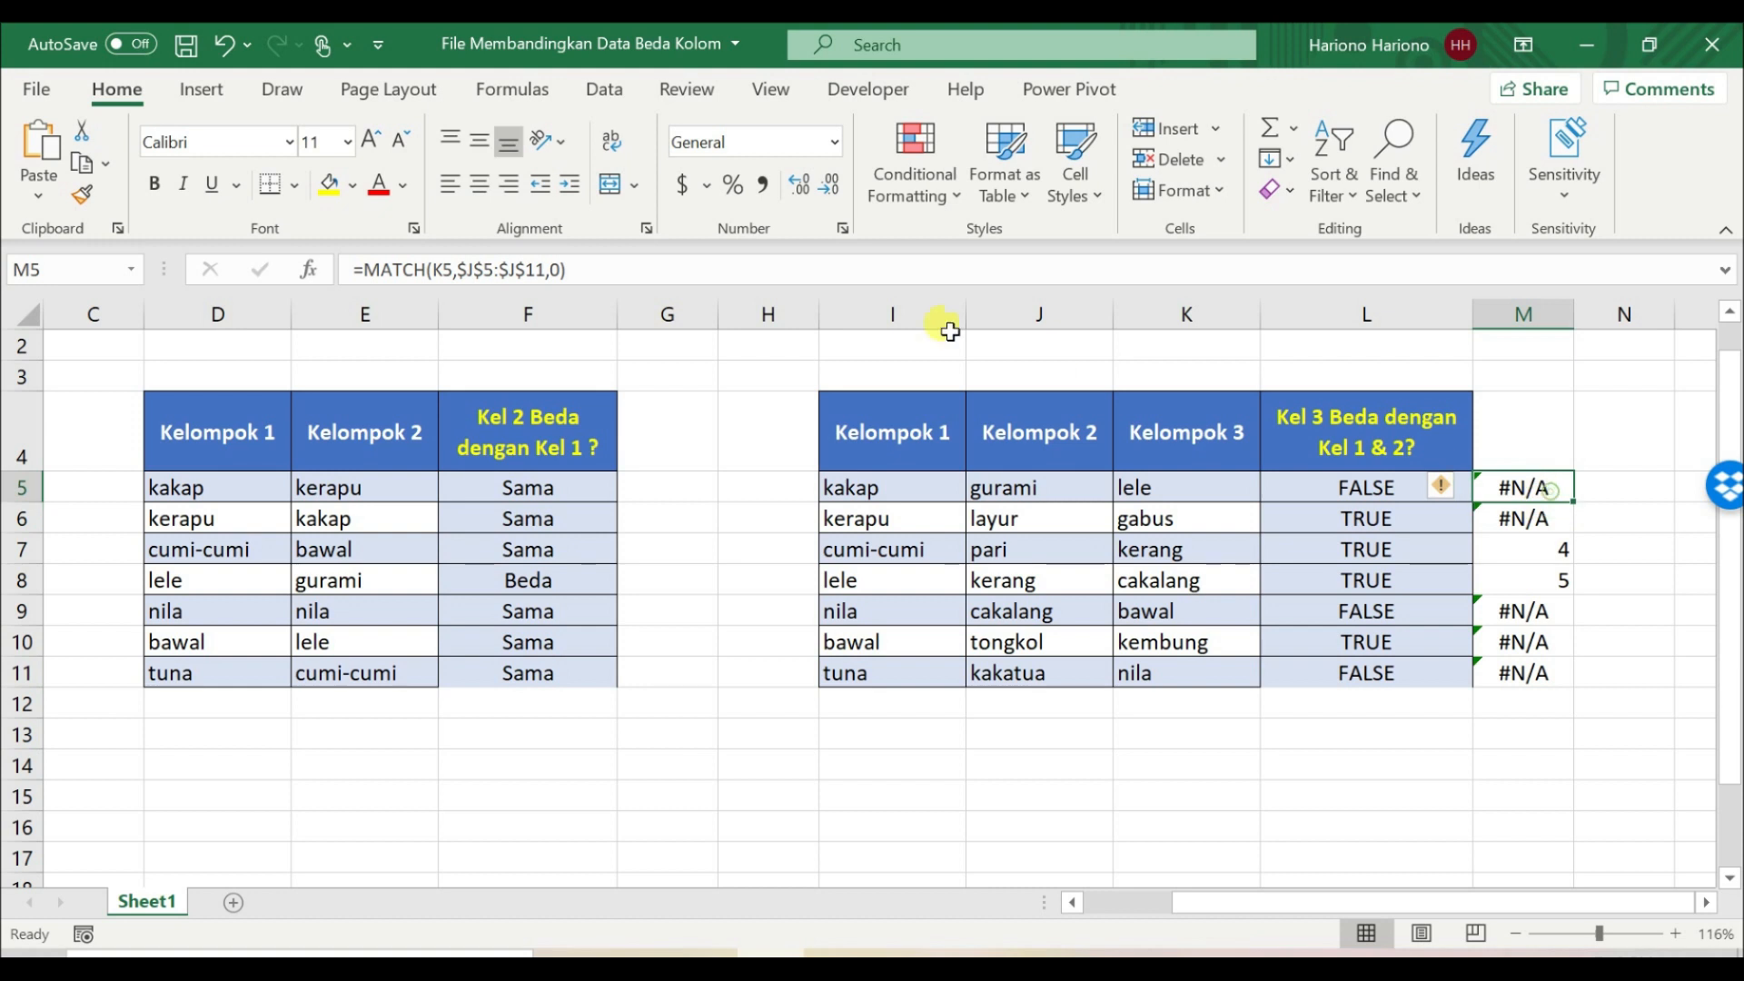
Step: Wrap the MATCH formula in M5 in ISERROR, making it =ISERROR(MATCH(K5,$J$5:$J$11,0))
click(362, 268)
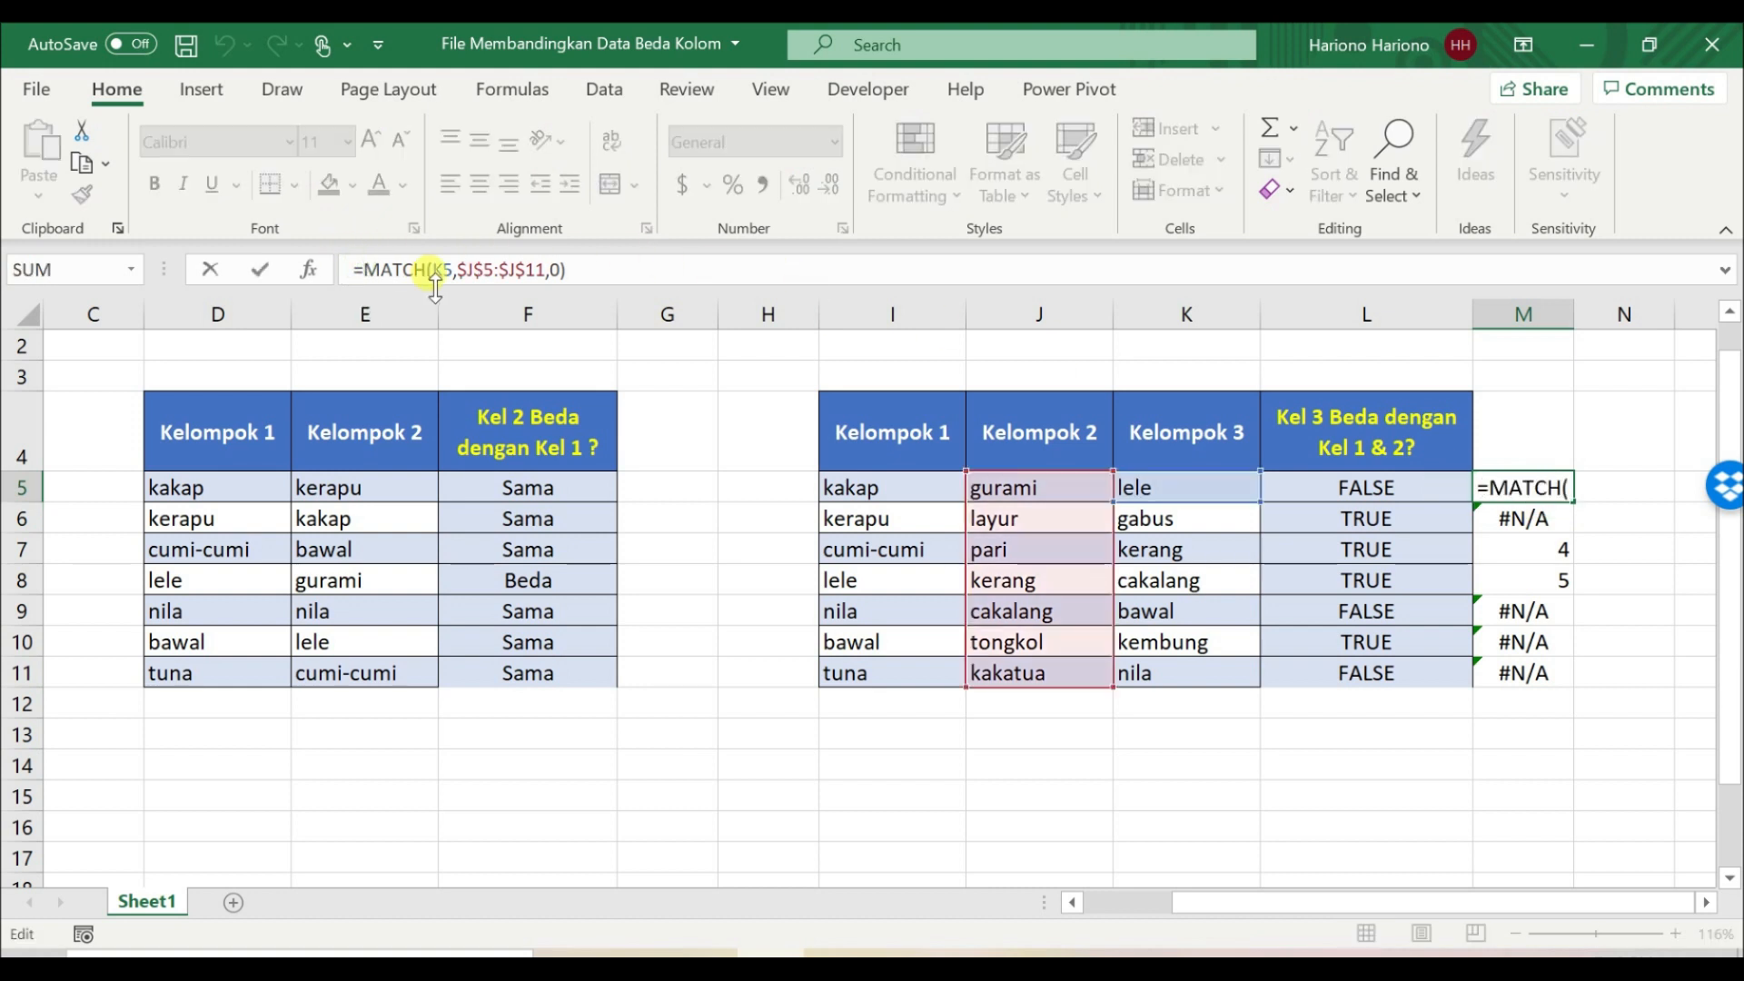
text(is)
key(Down)
key(Down)
key(Tab)
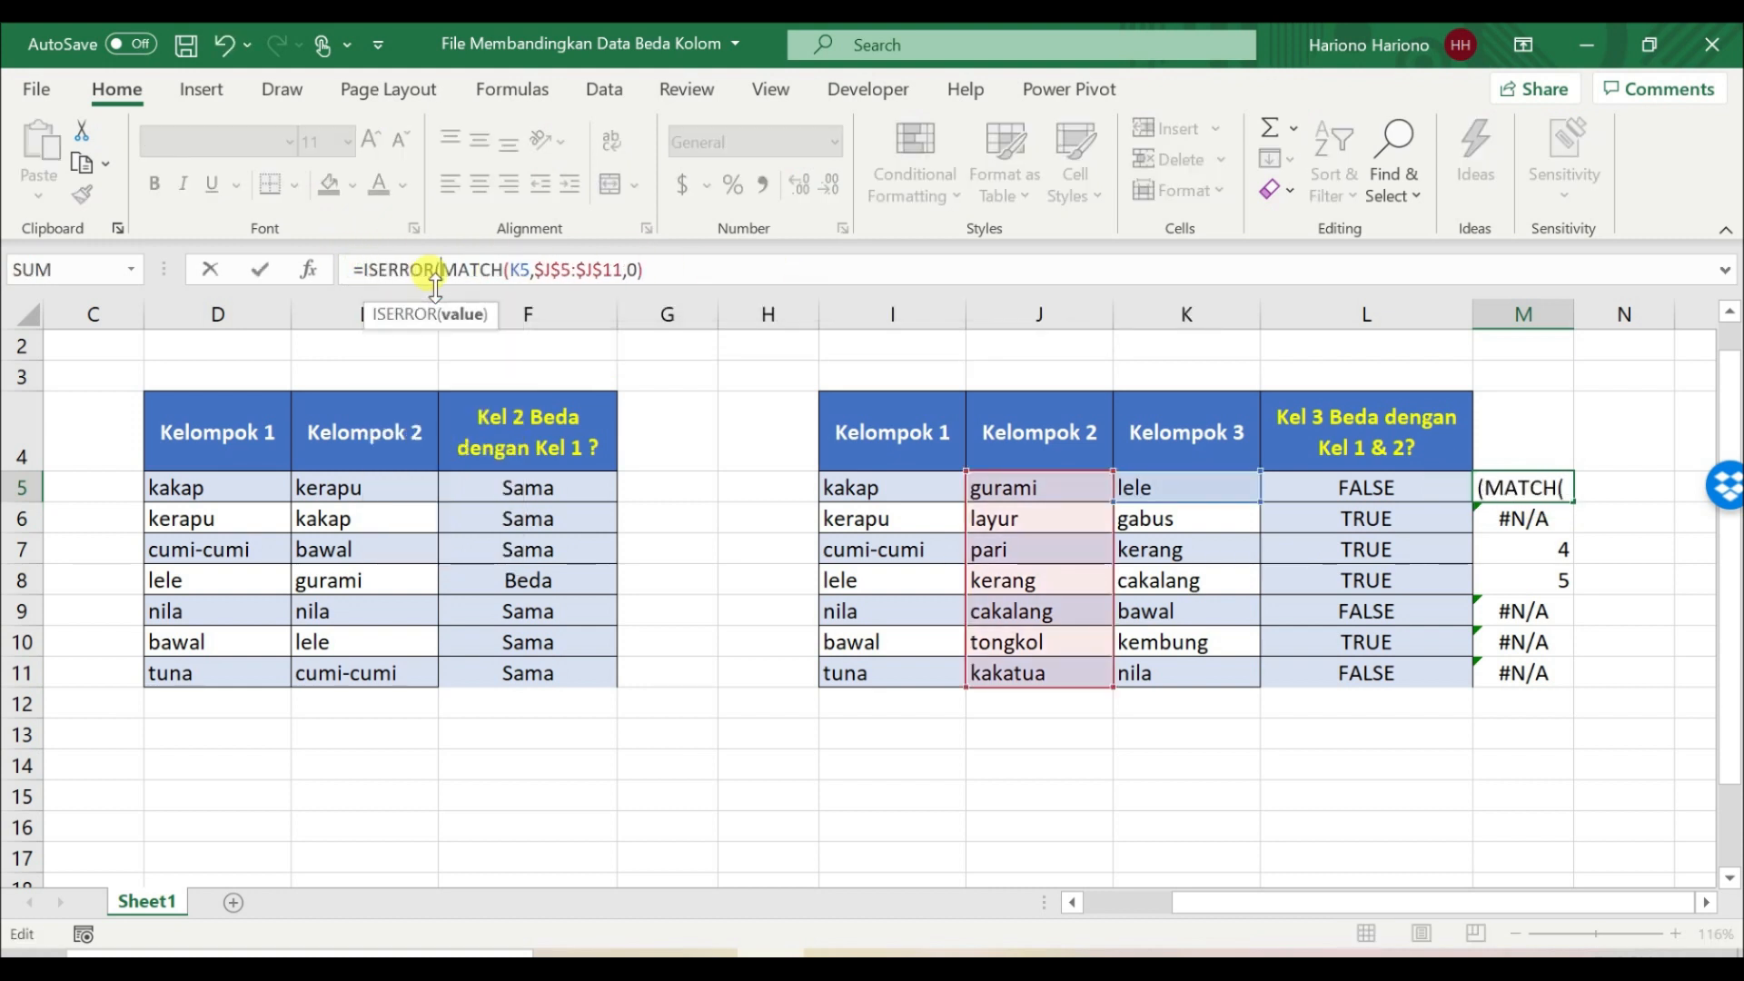
click(670, 270)
text())
key(Return)
key(Up)
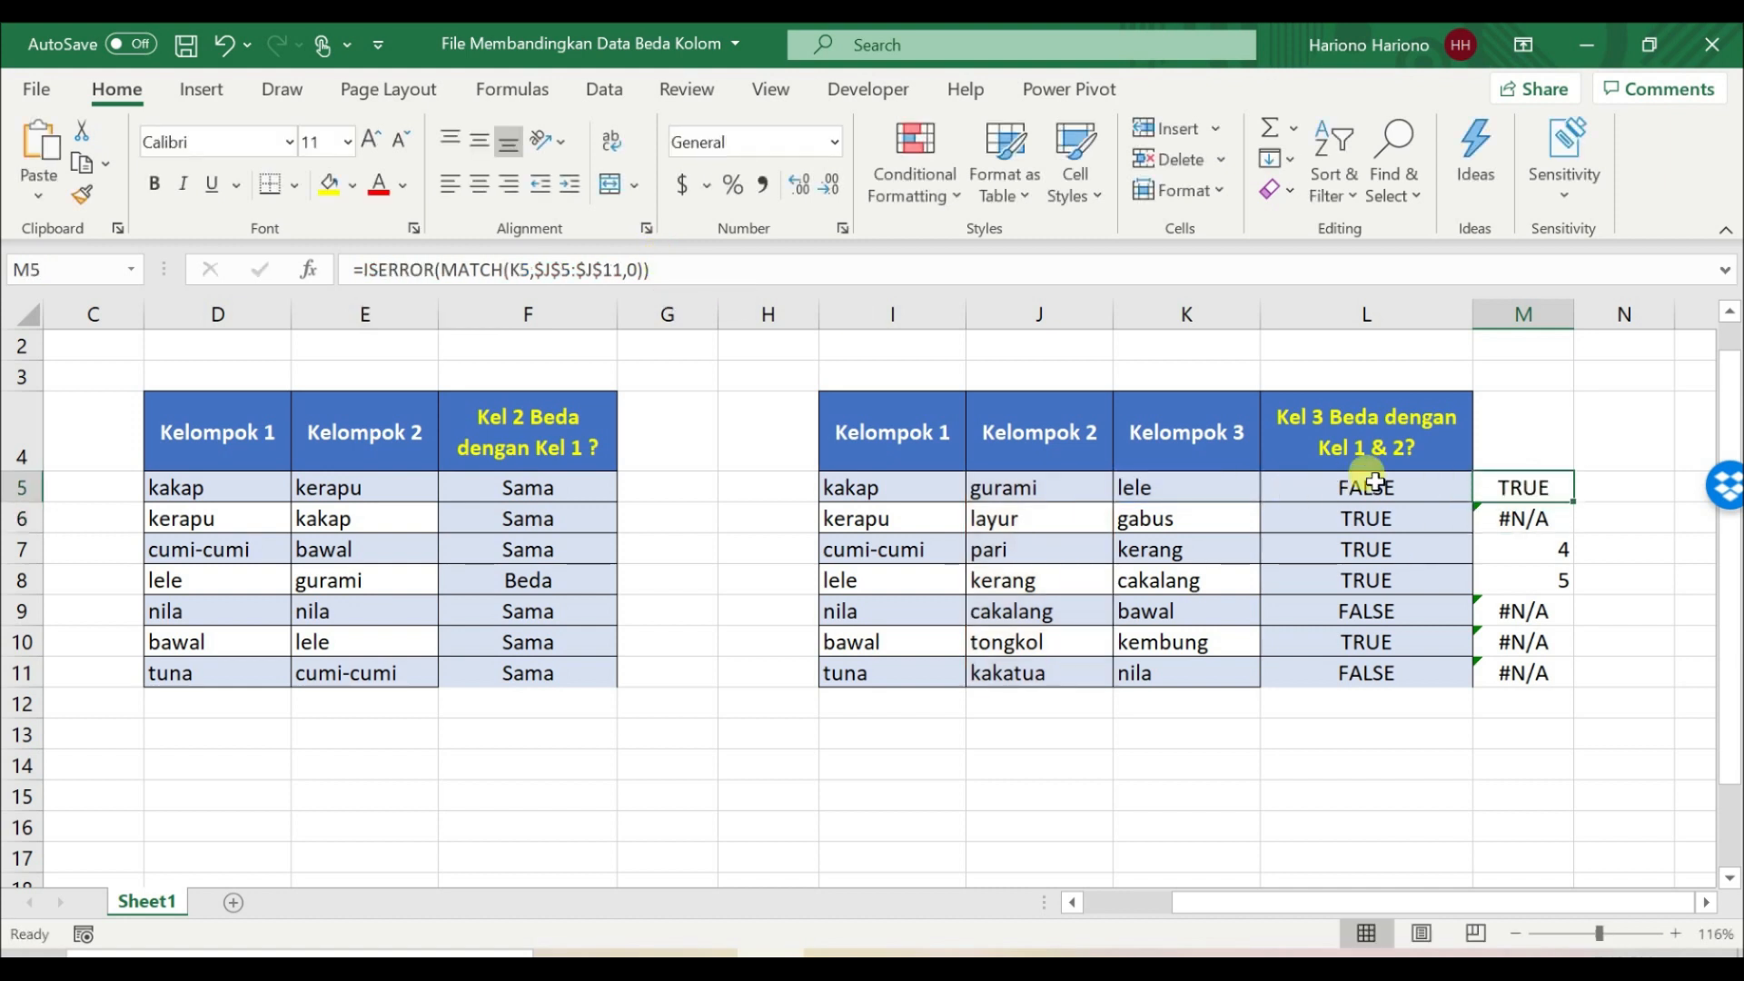
Step: Copy the ISERROR formula from M5 down through M11 and review columns L and M against Kelompok 1 and 2
double_click(1573, 501)
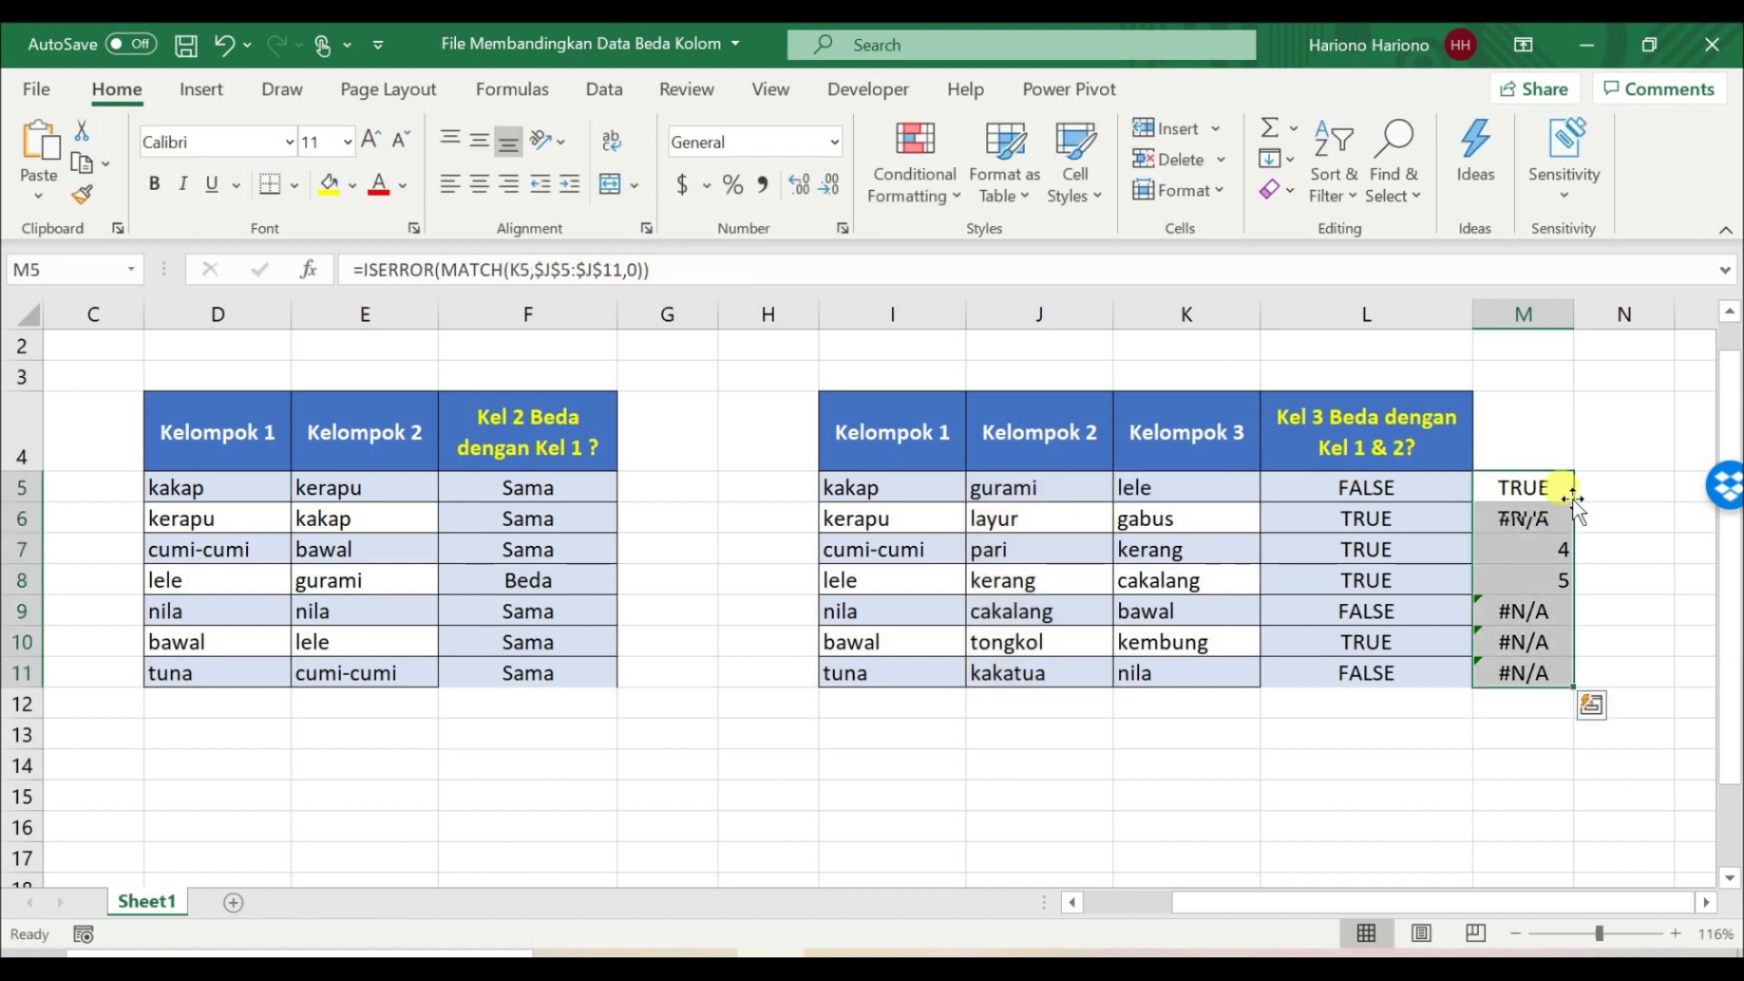
click(1522, 549)
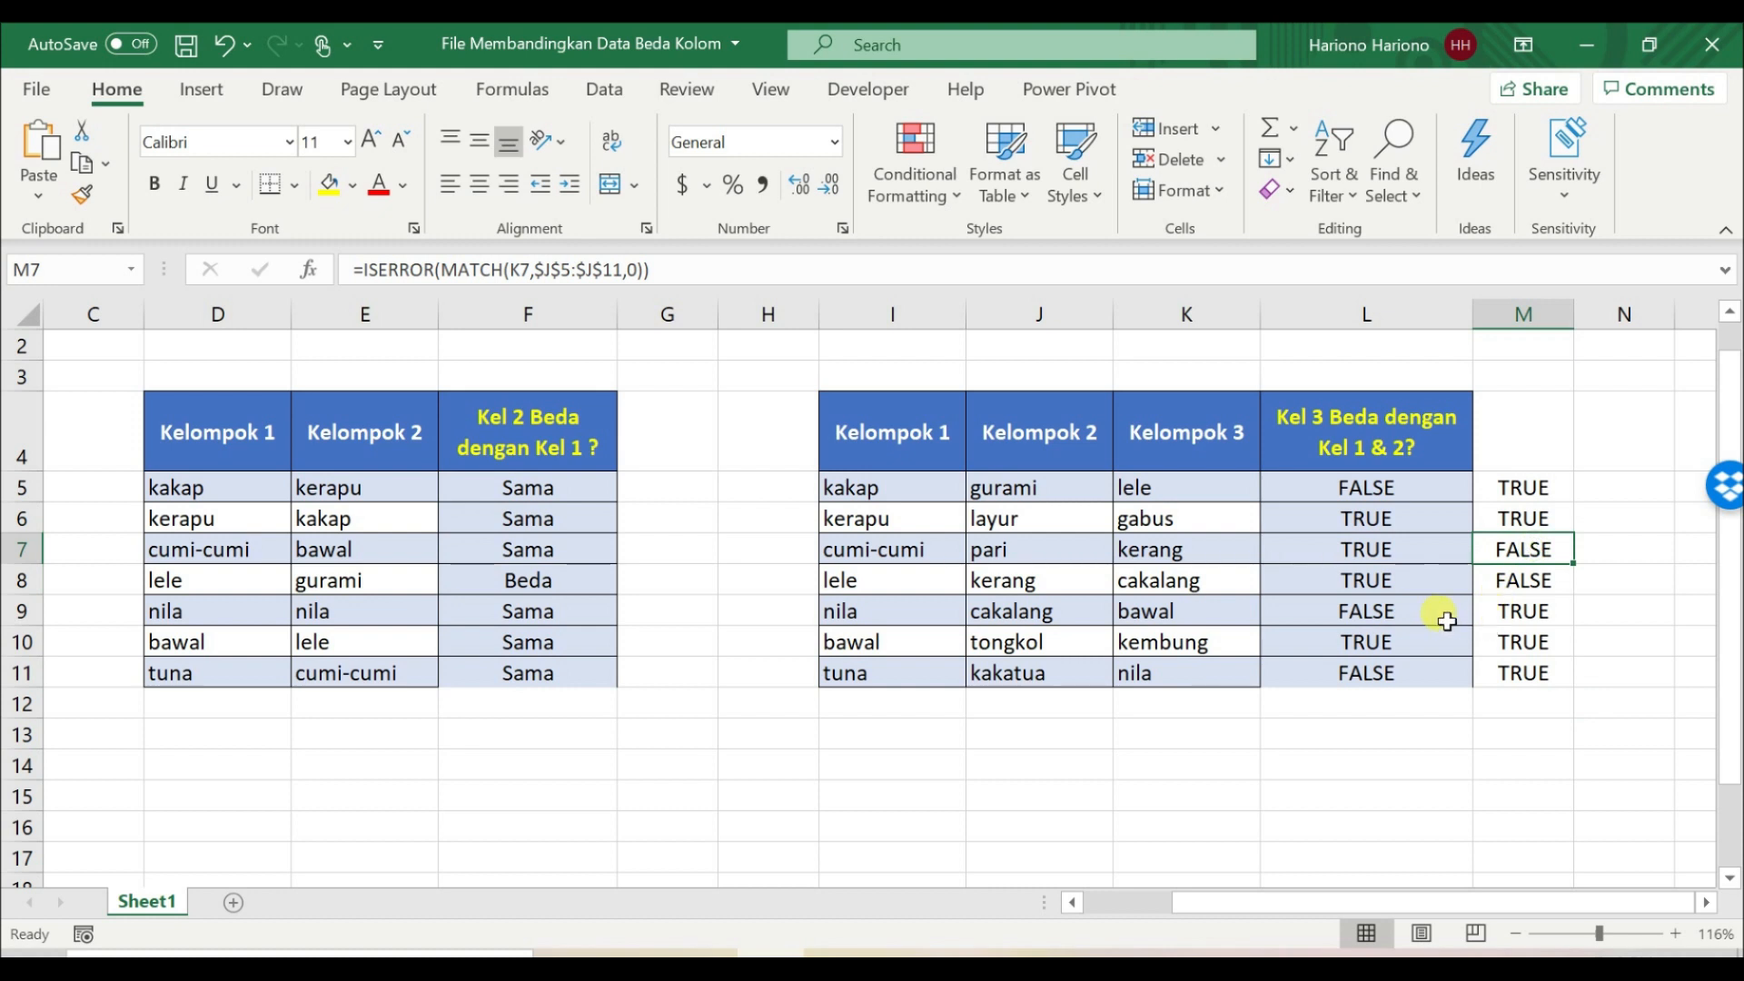
drag(1370, 482, 1399, 672)
click(1458, 483)
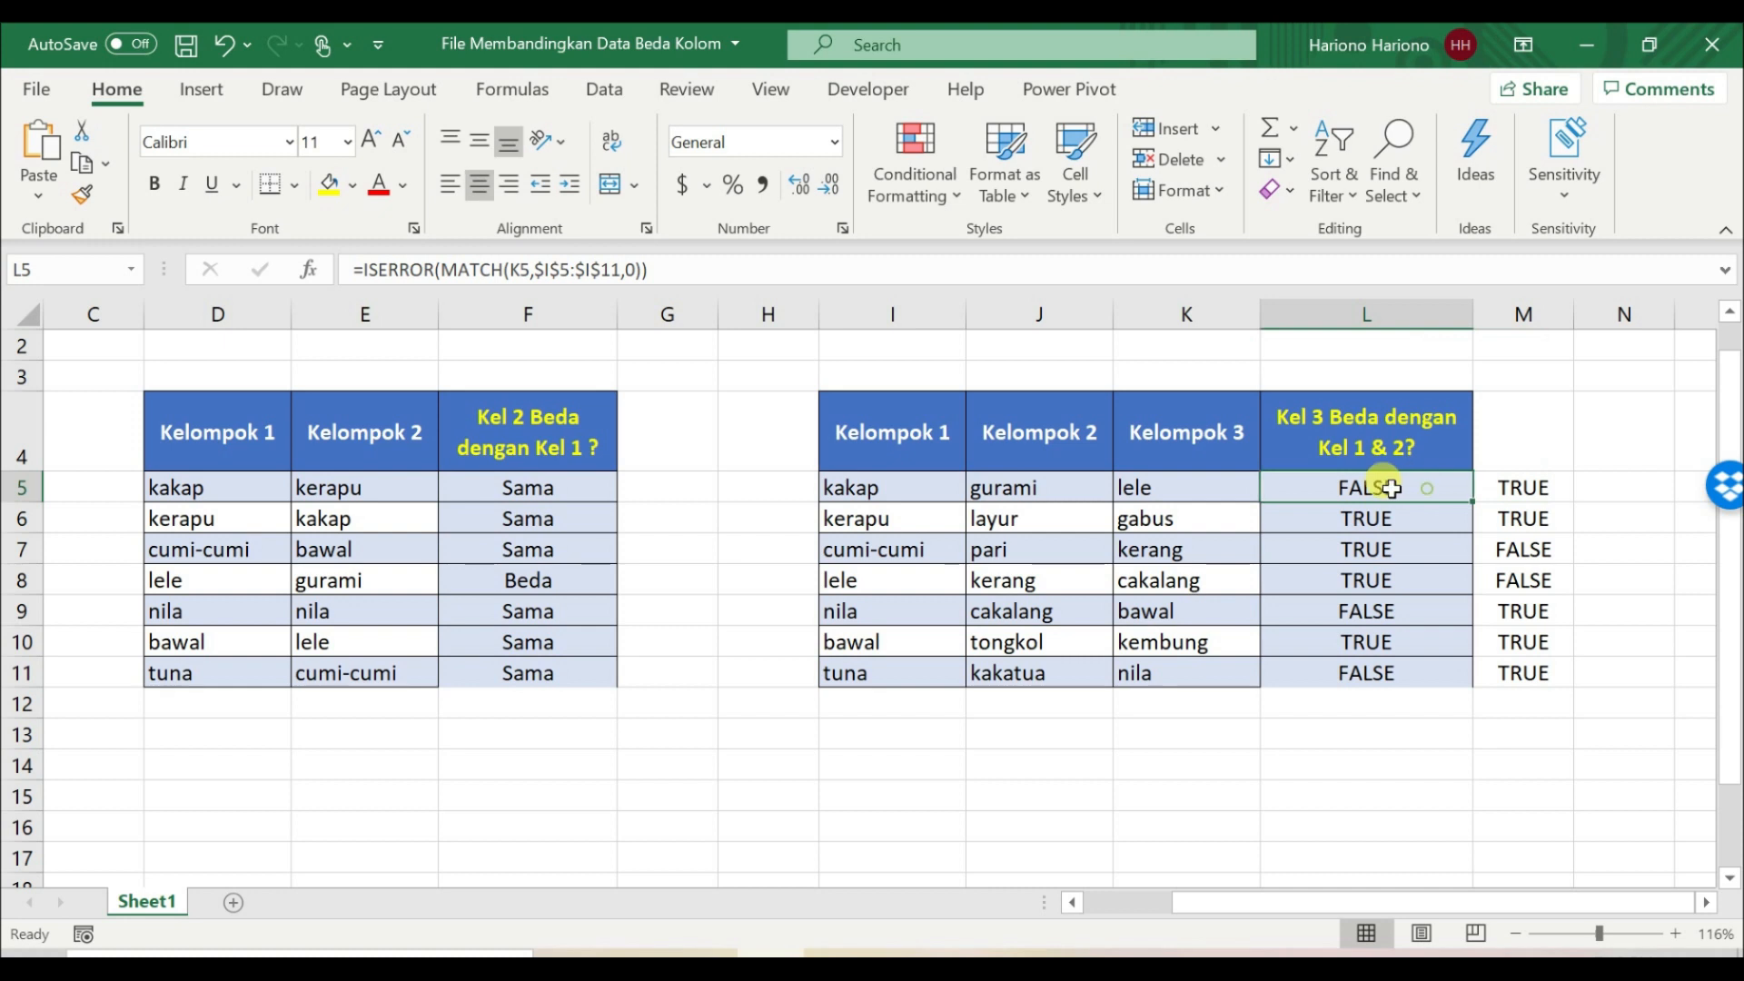
click(885, 482)
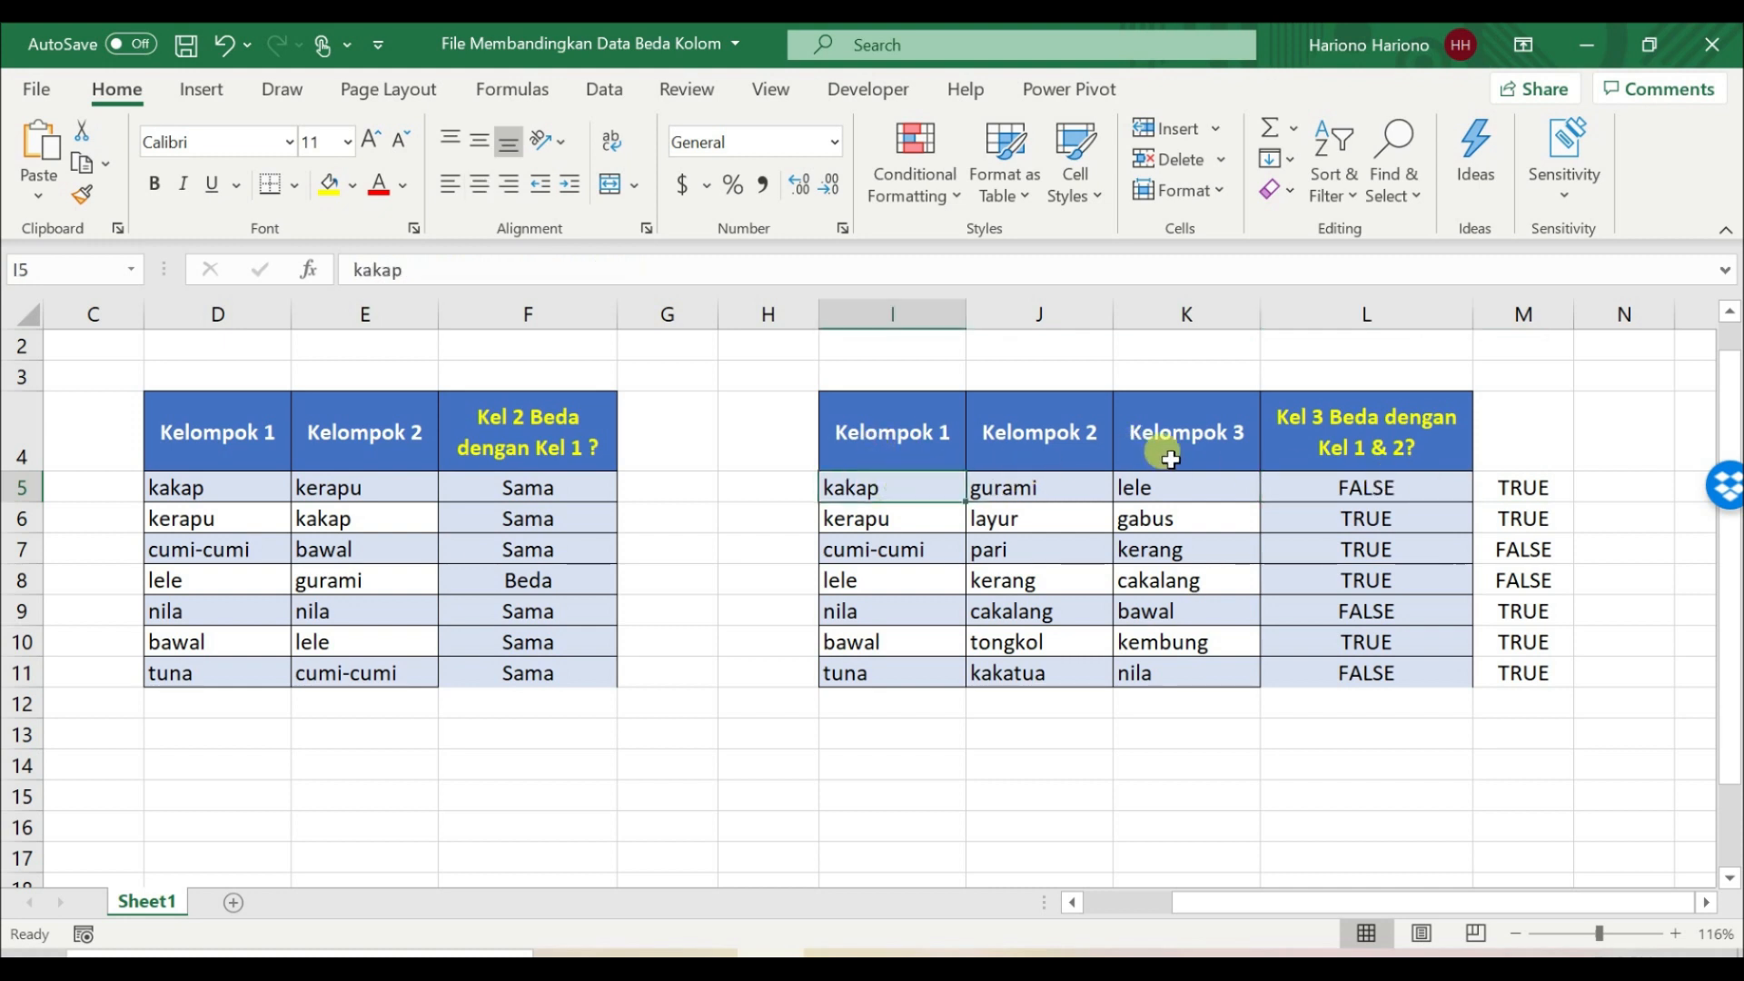
click(1602, 486)
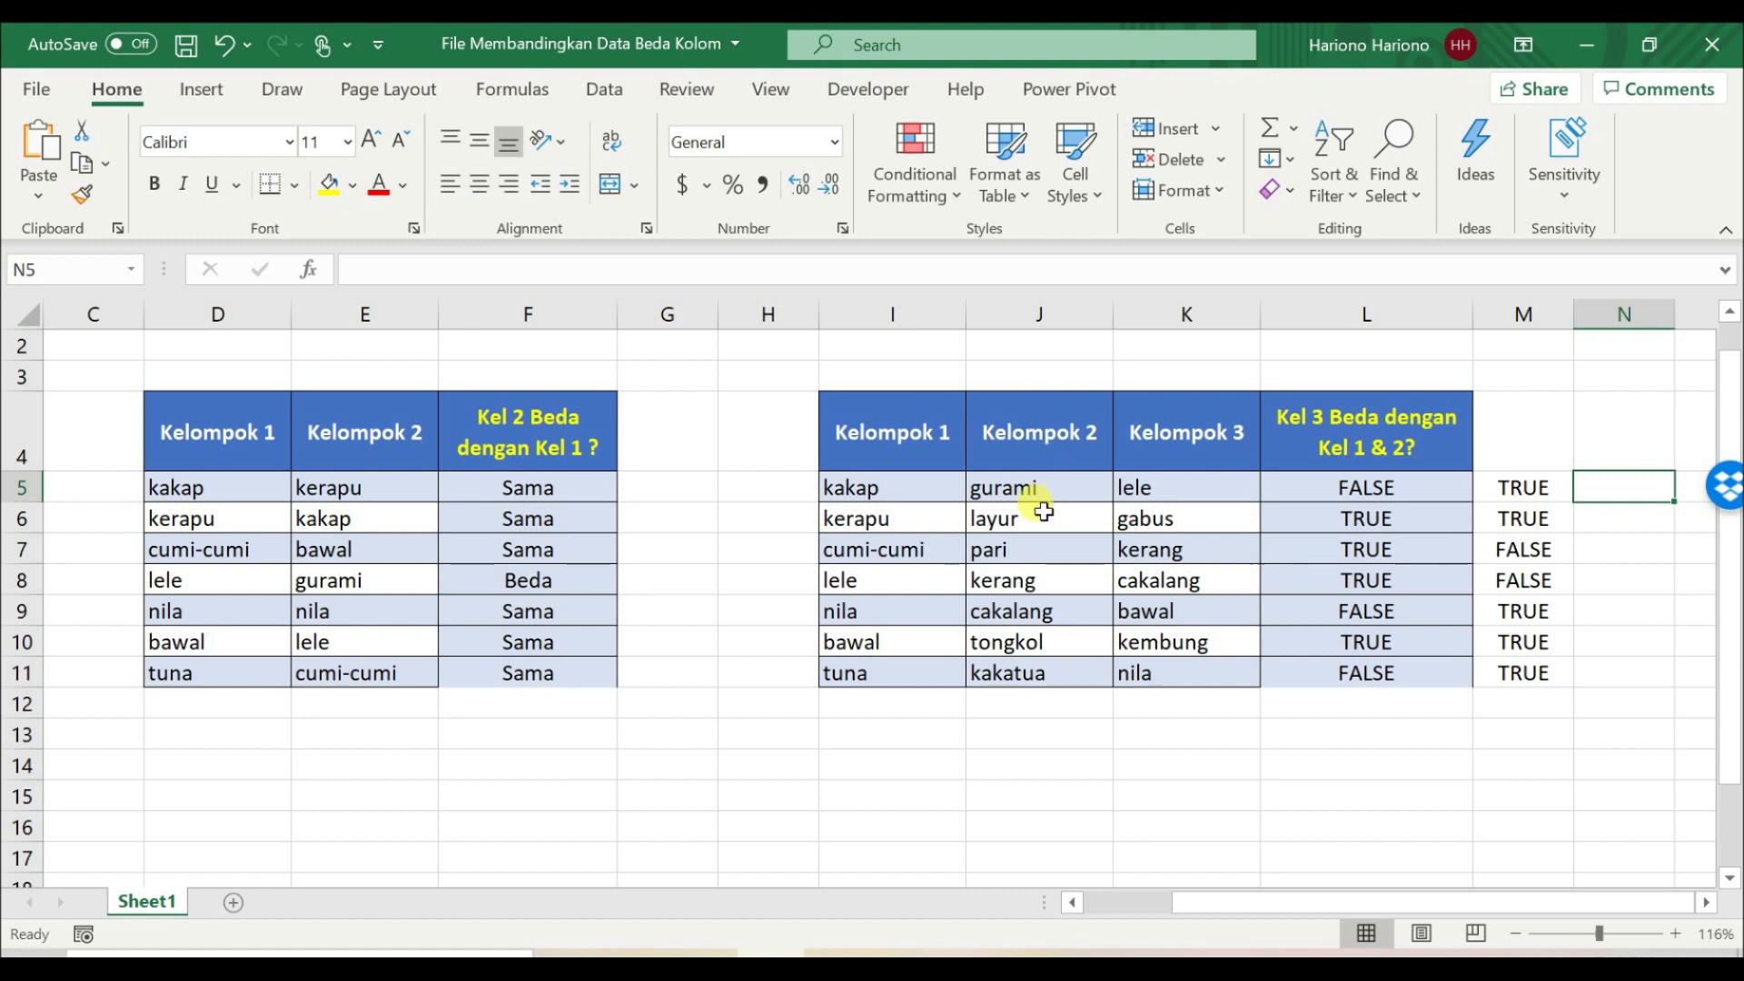
drag(954, 491, 1034, 689)
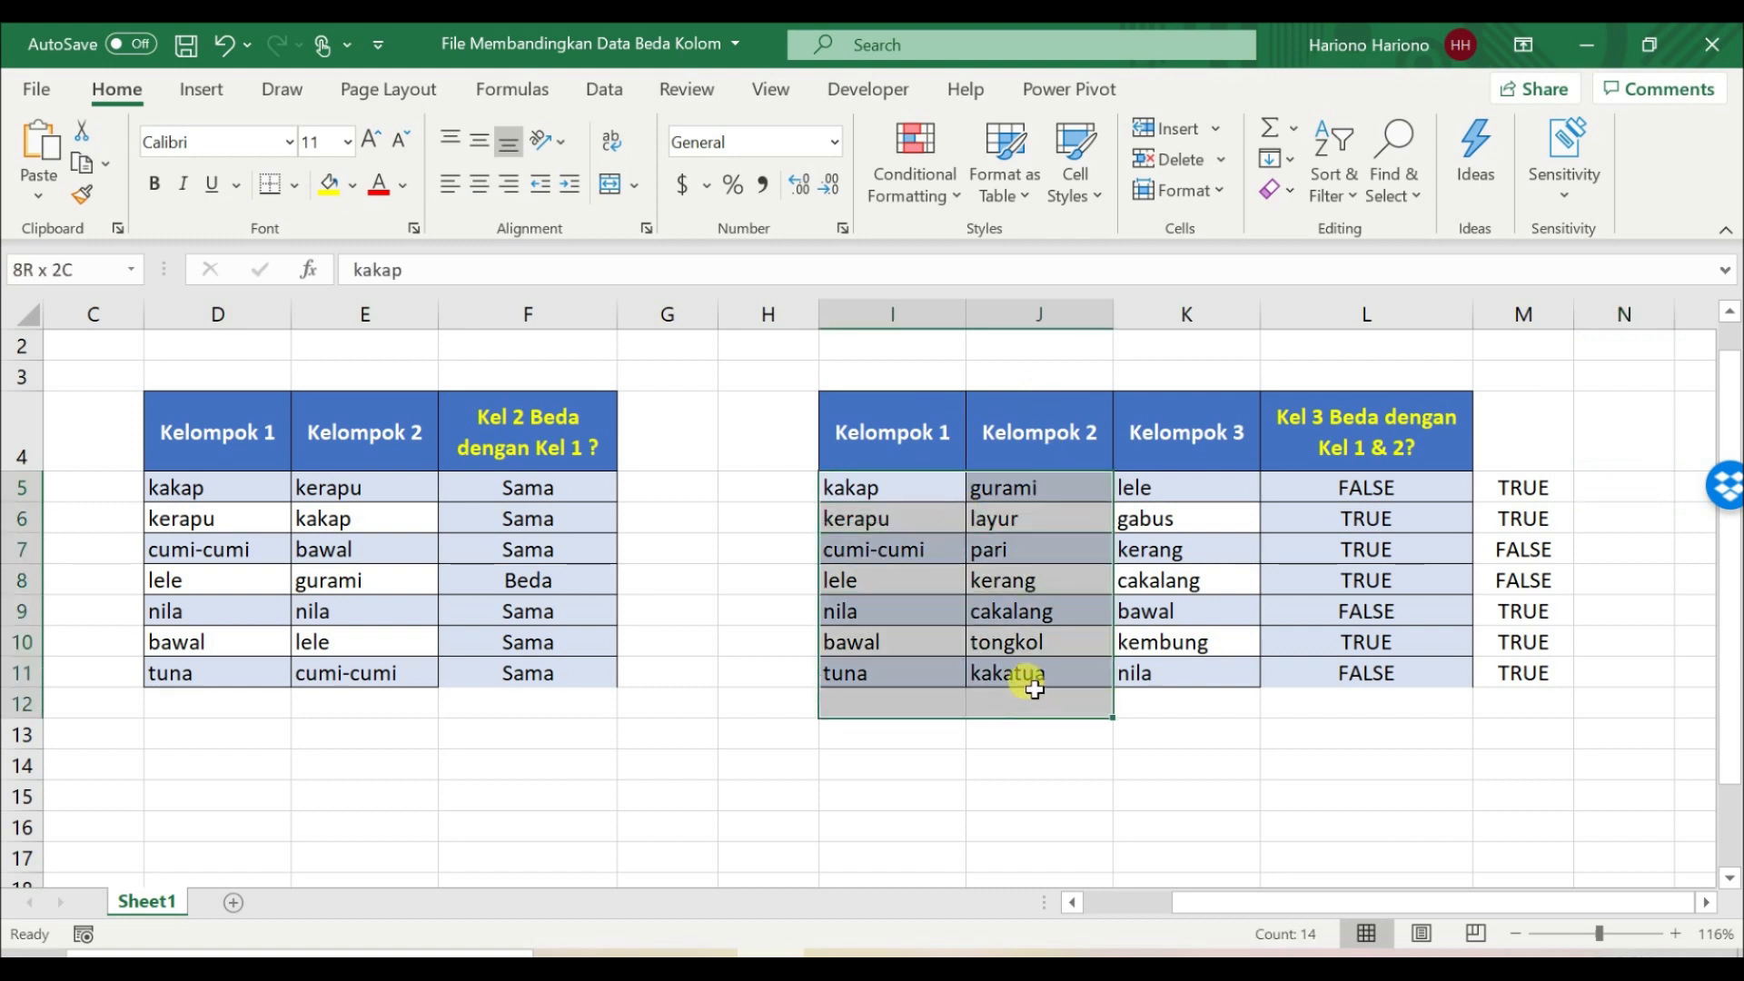
Step: Enter =AND(L5,M5) in N5 to combine both checks and copy the formula down through N11
click(1596, 489)
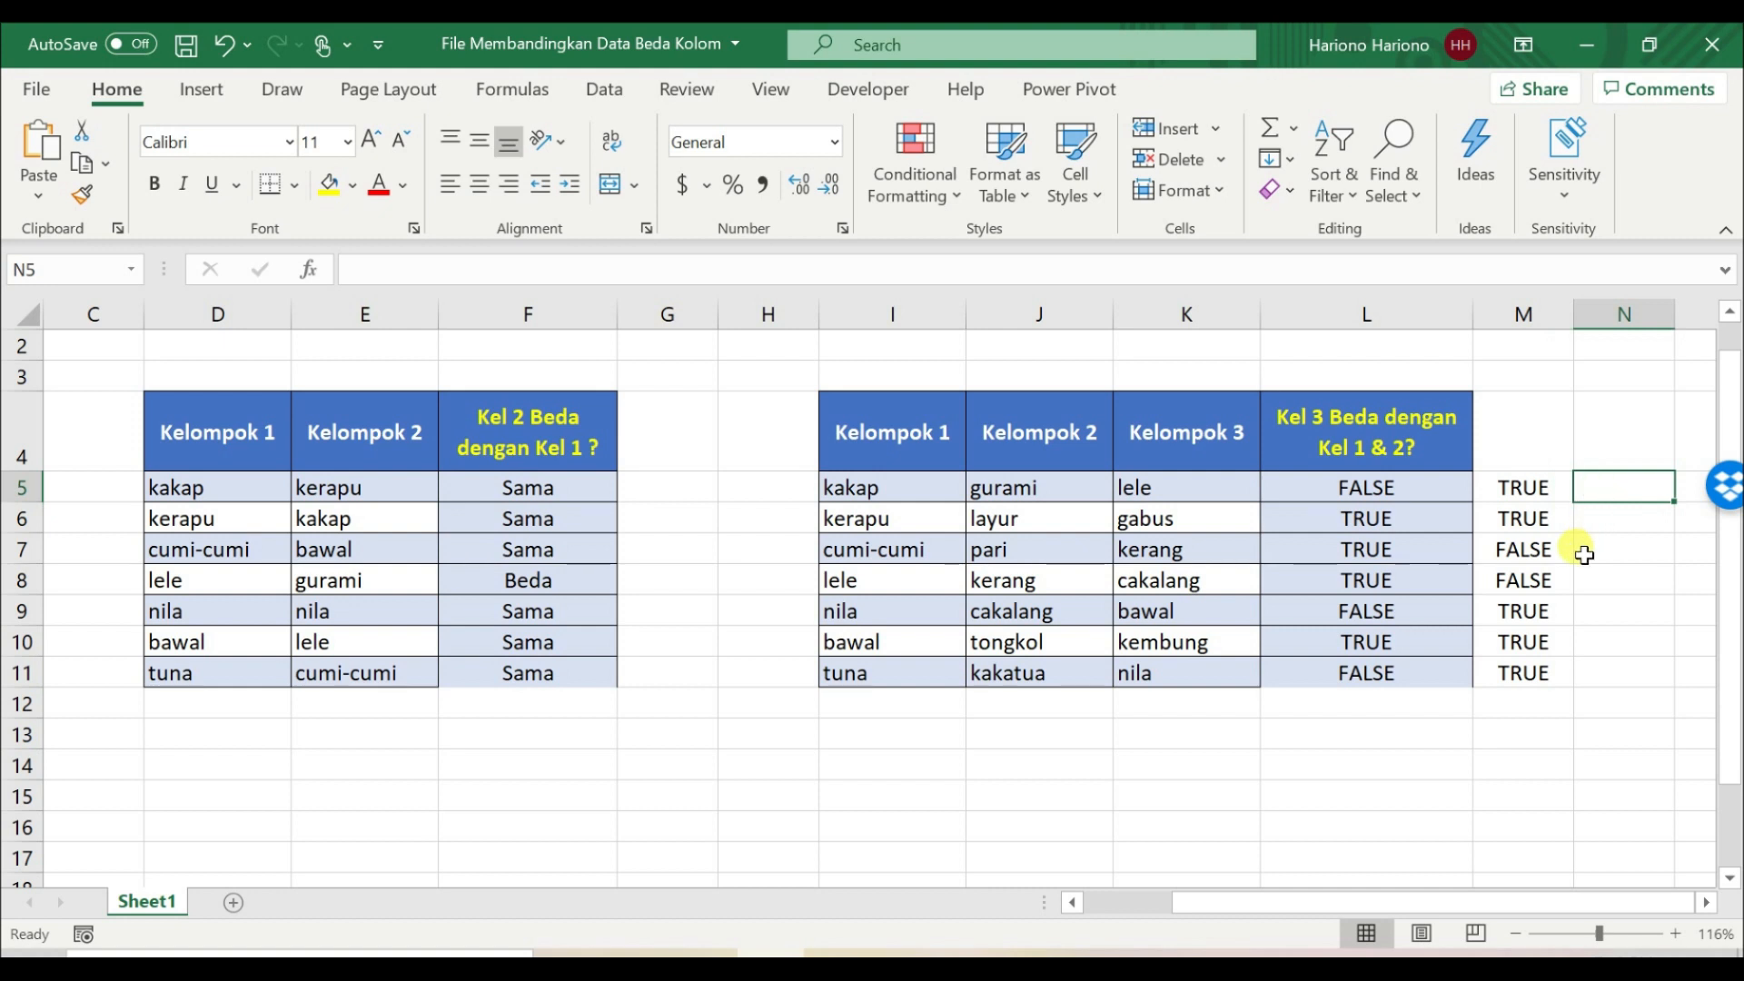
text(=and()
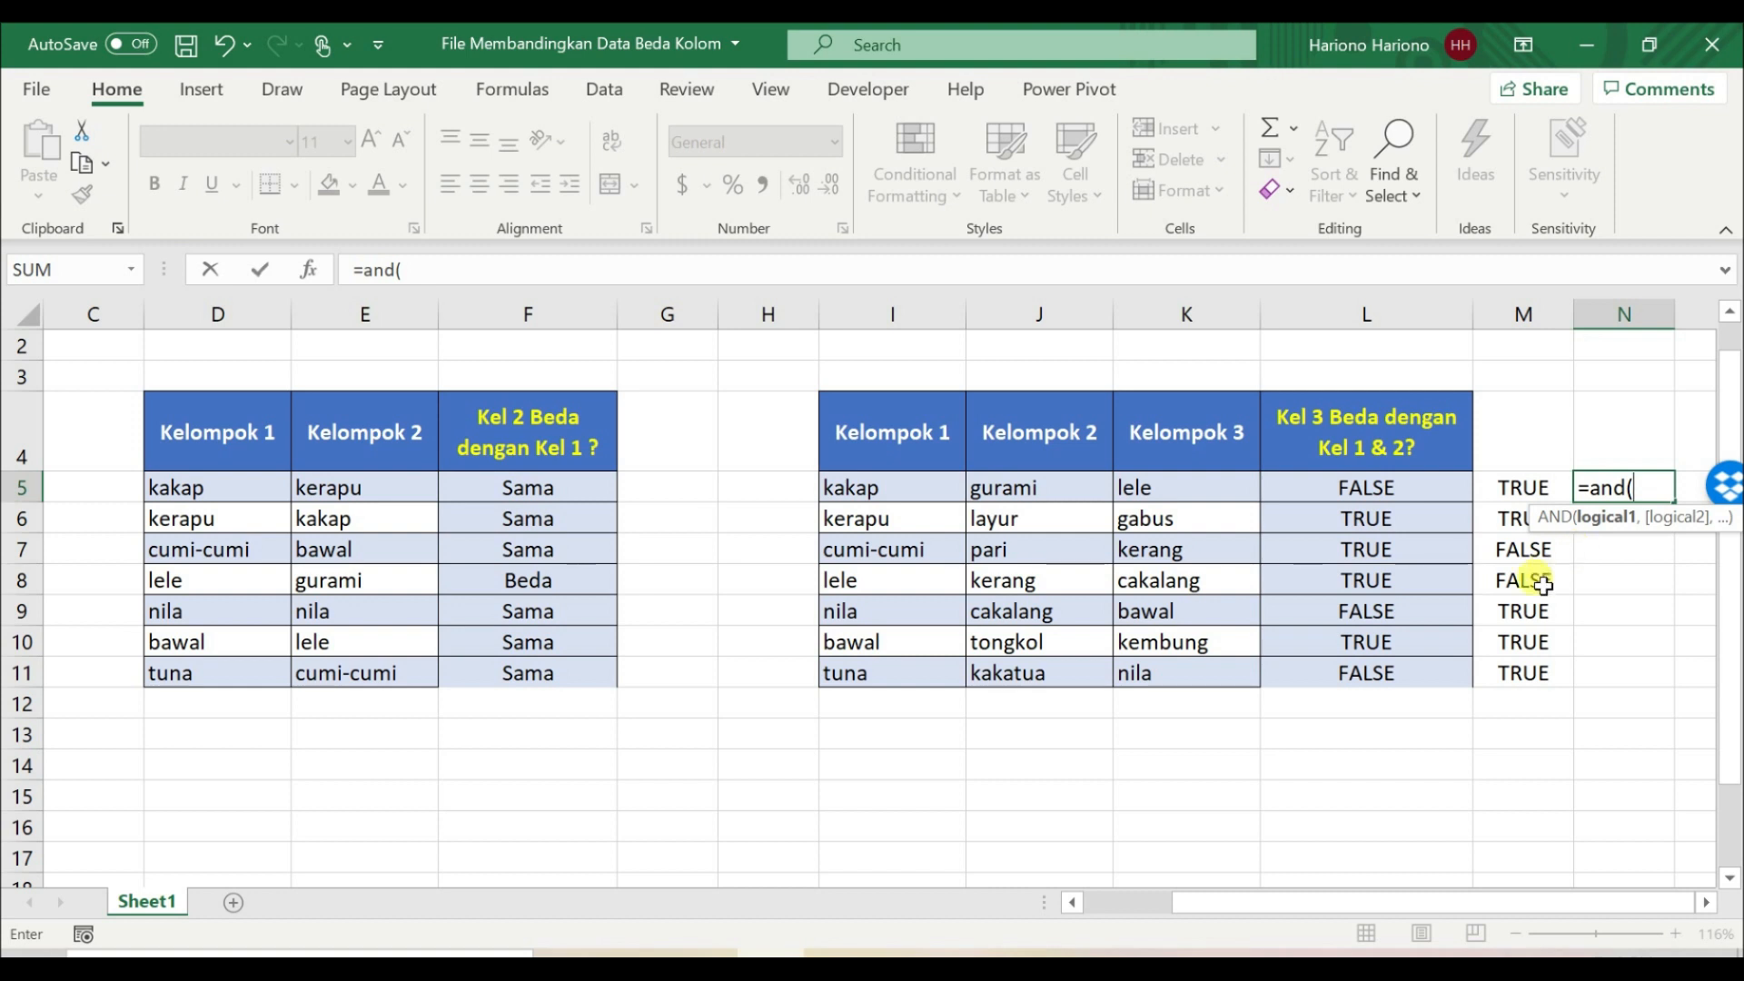
click(1404, 483)
text(,)
click(1512, 486)
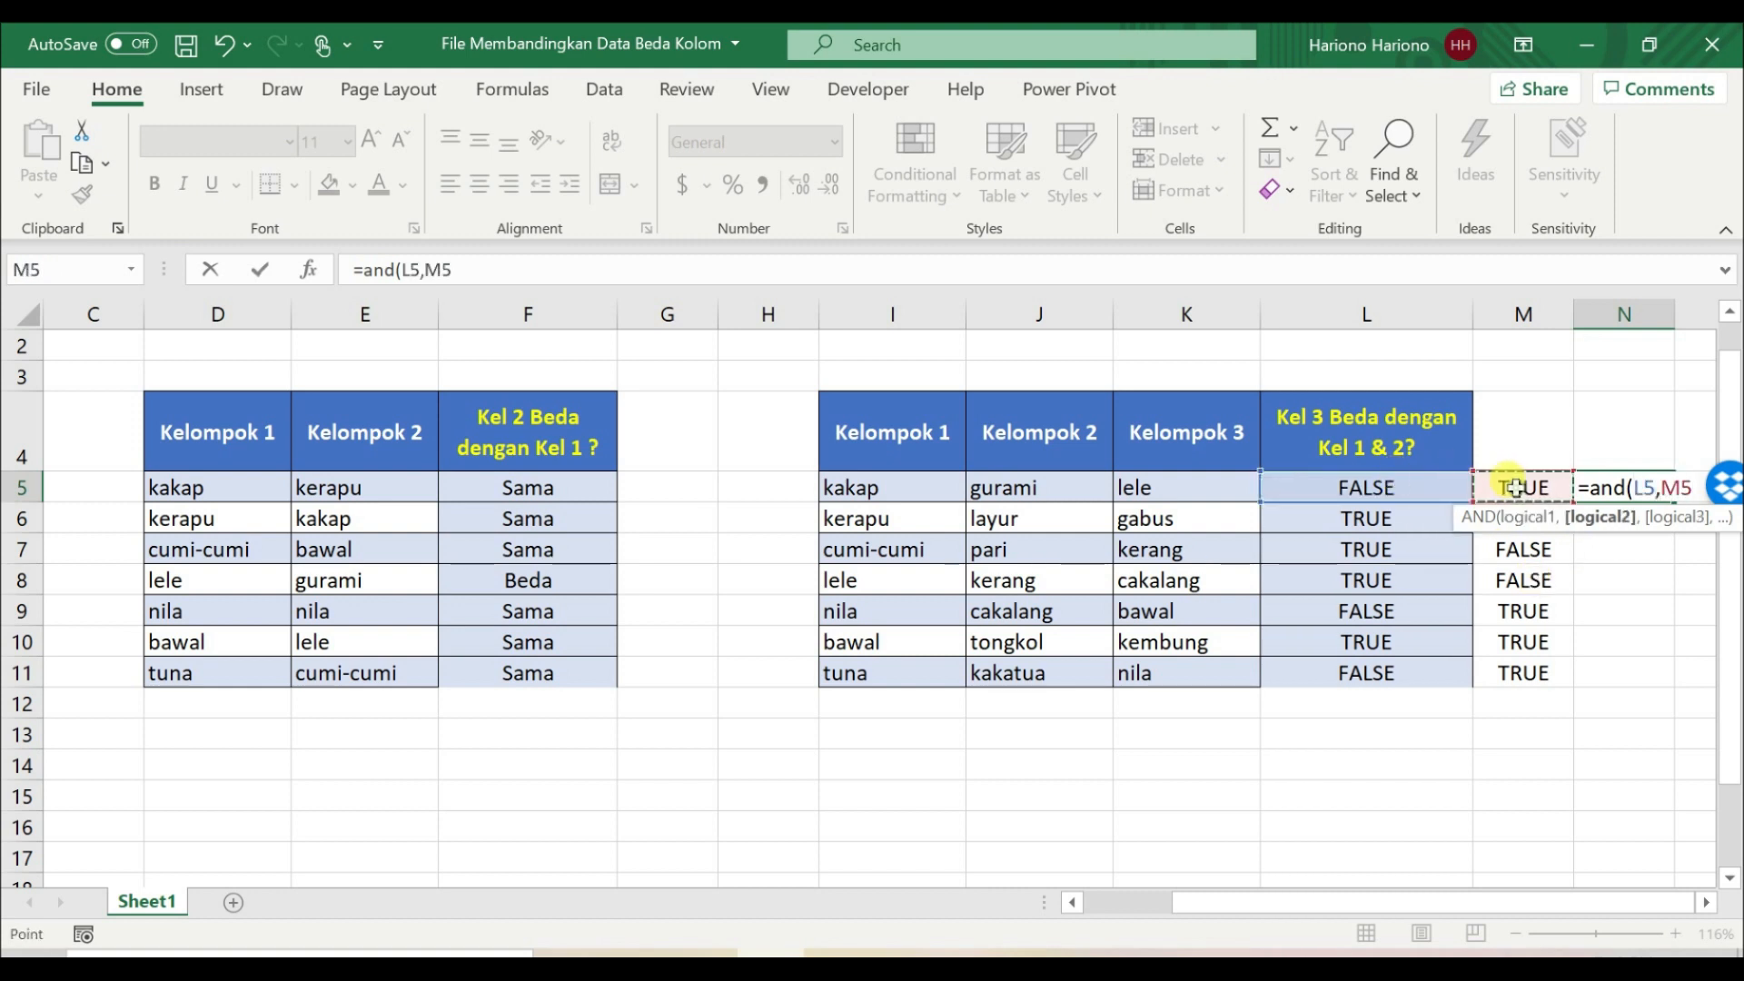
key(Return)
key(Up)
key(Right)
key(Right)
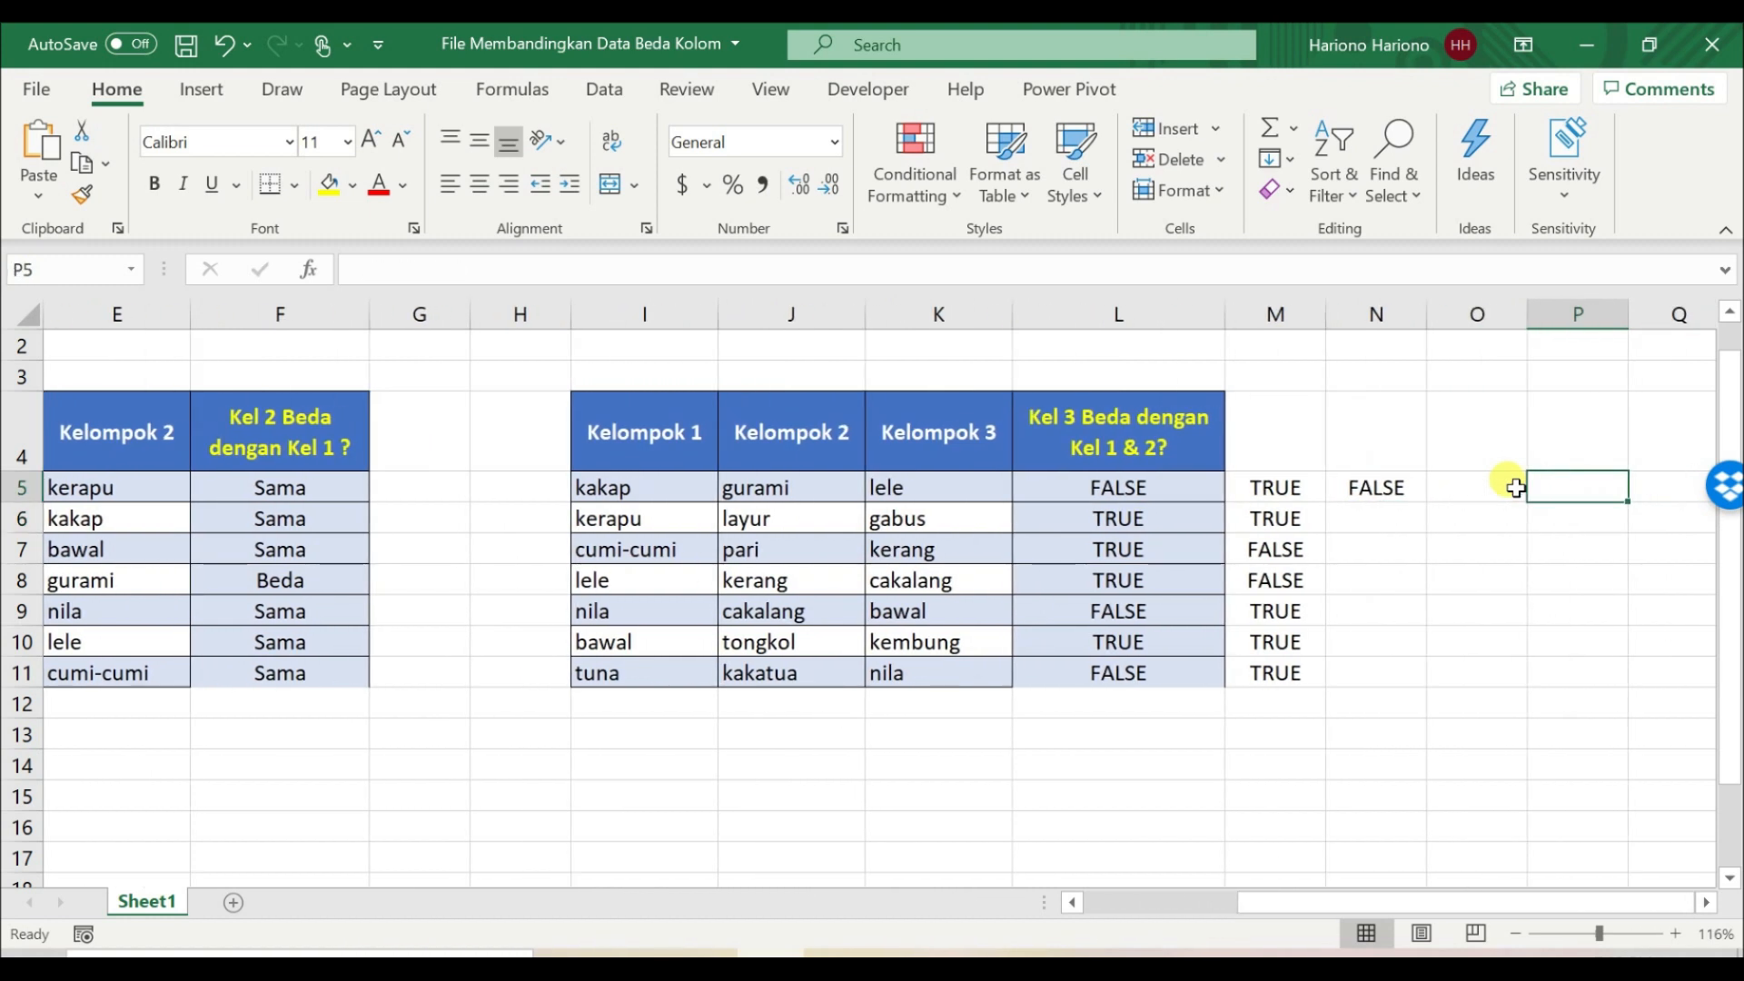
click(1406, 487)
drag(1431, 499, 1417, 679)
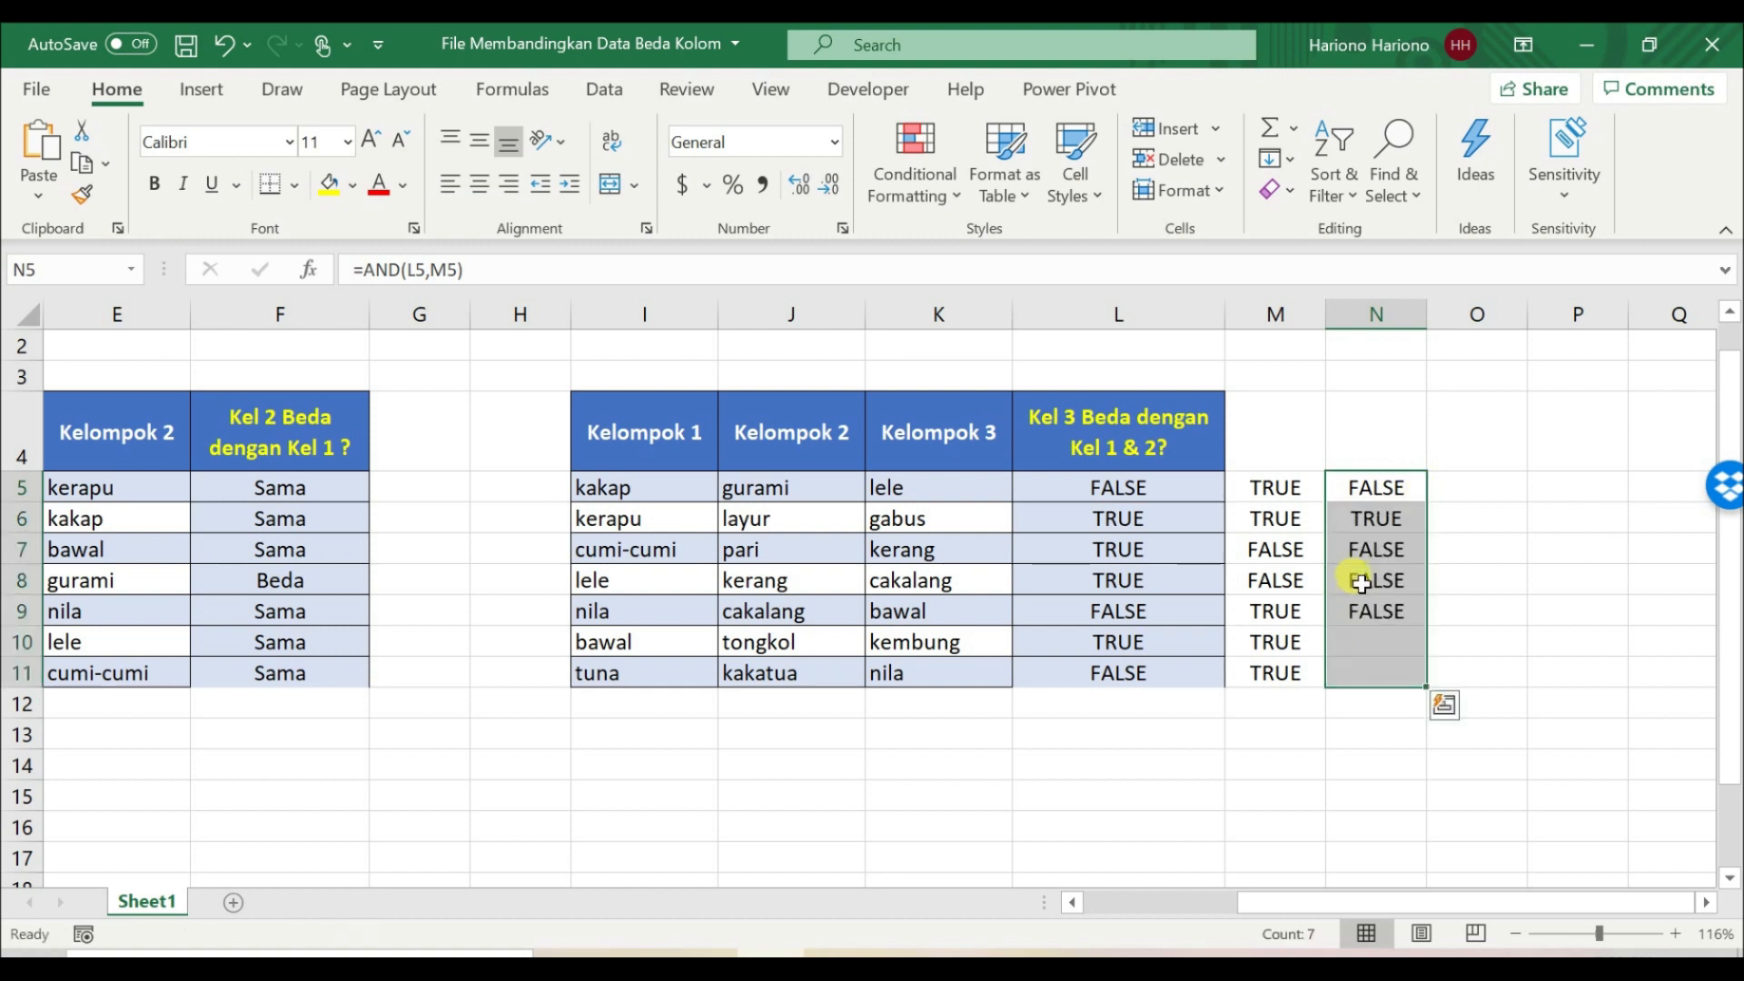
Step: Examine row 6, comparing the Kelompok 3 entry gabus with its ISERROR results in L6 and M6 and the AND result in N6
drag(1180, 494, 1268, 512)
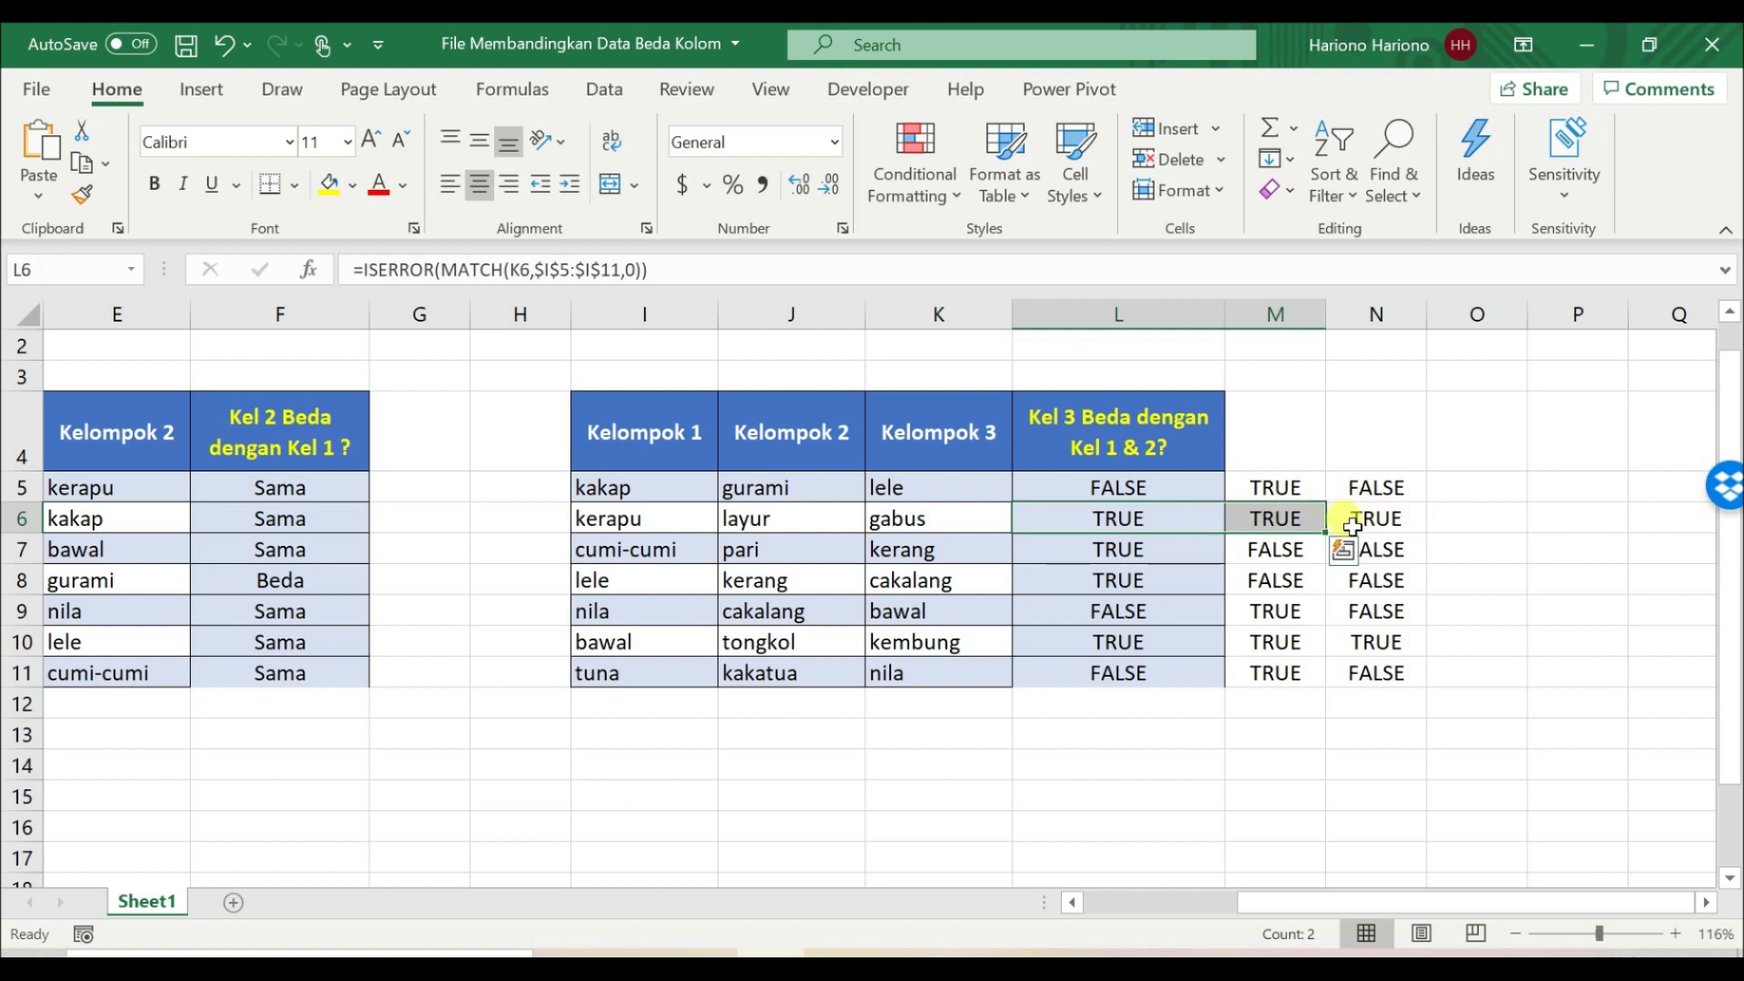
click(1136, 520)
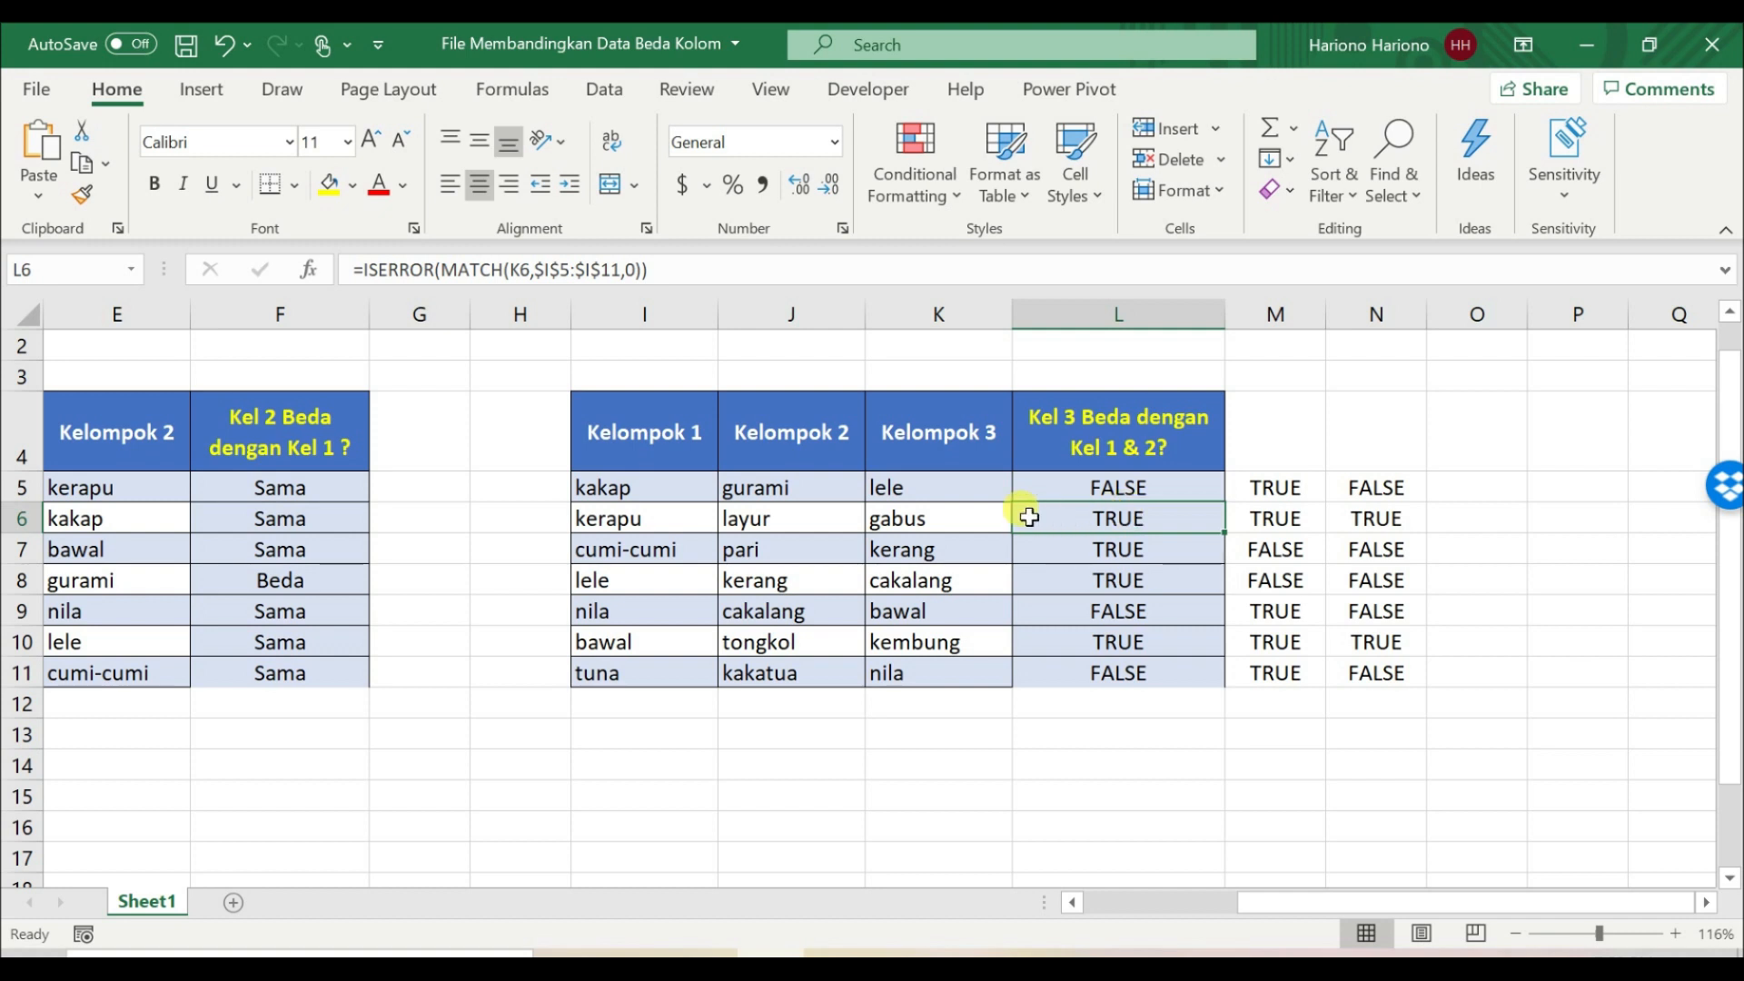
click(928, 513)
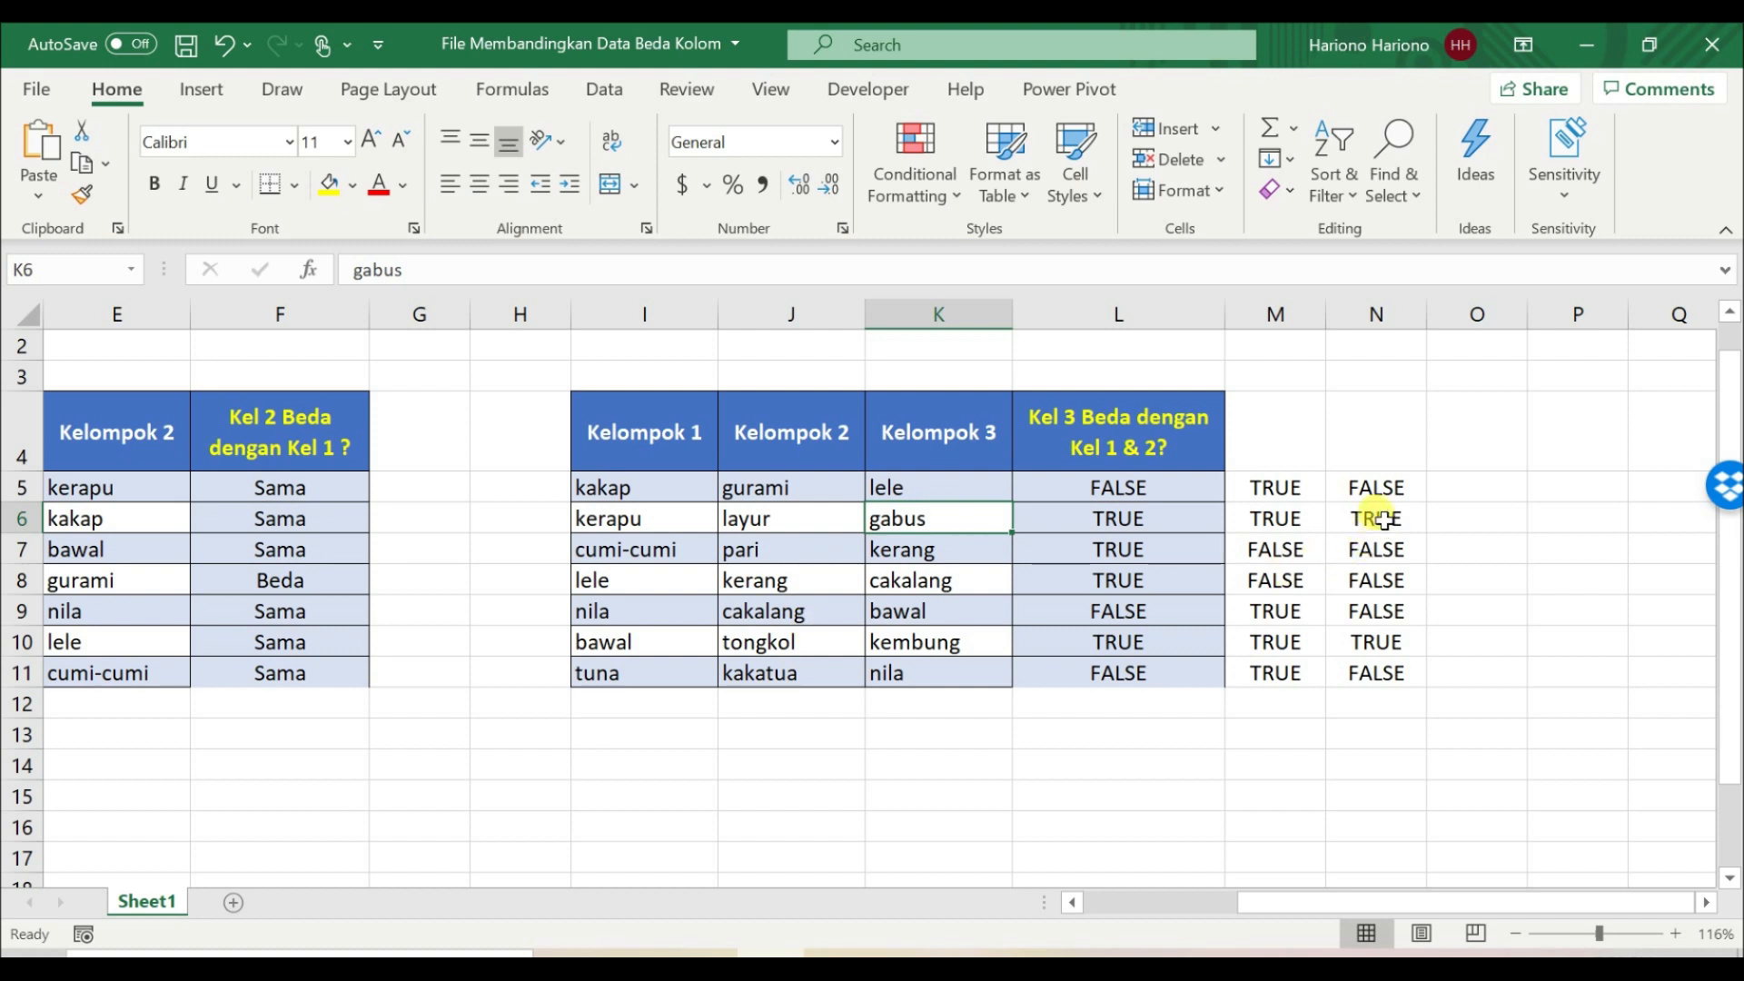
click(1058, 518)
mouse_move(1092, 491)
mouse_down()
mouse_move(1096, 674)
mouse_move(1105, 511)
mouse_up()
click(1098, 520)
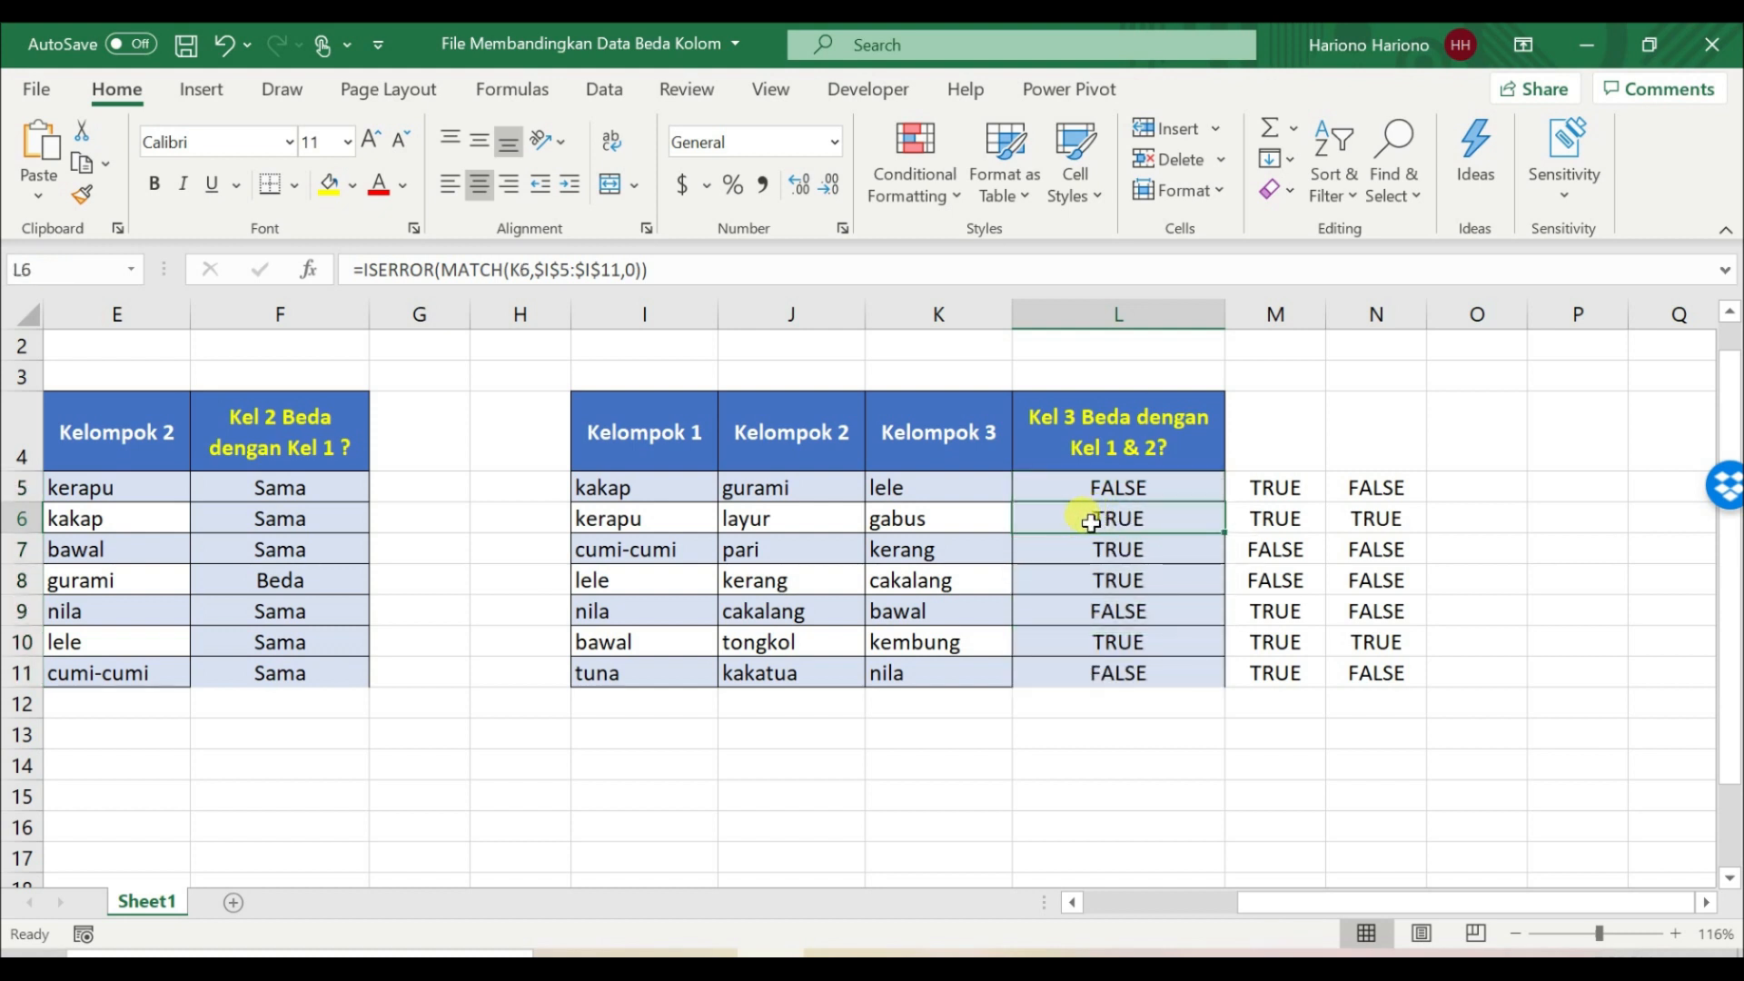
click(609, 513)
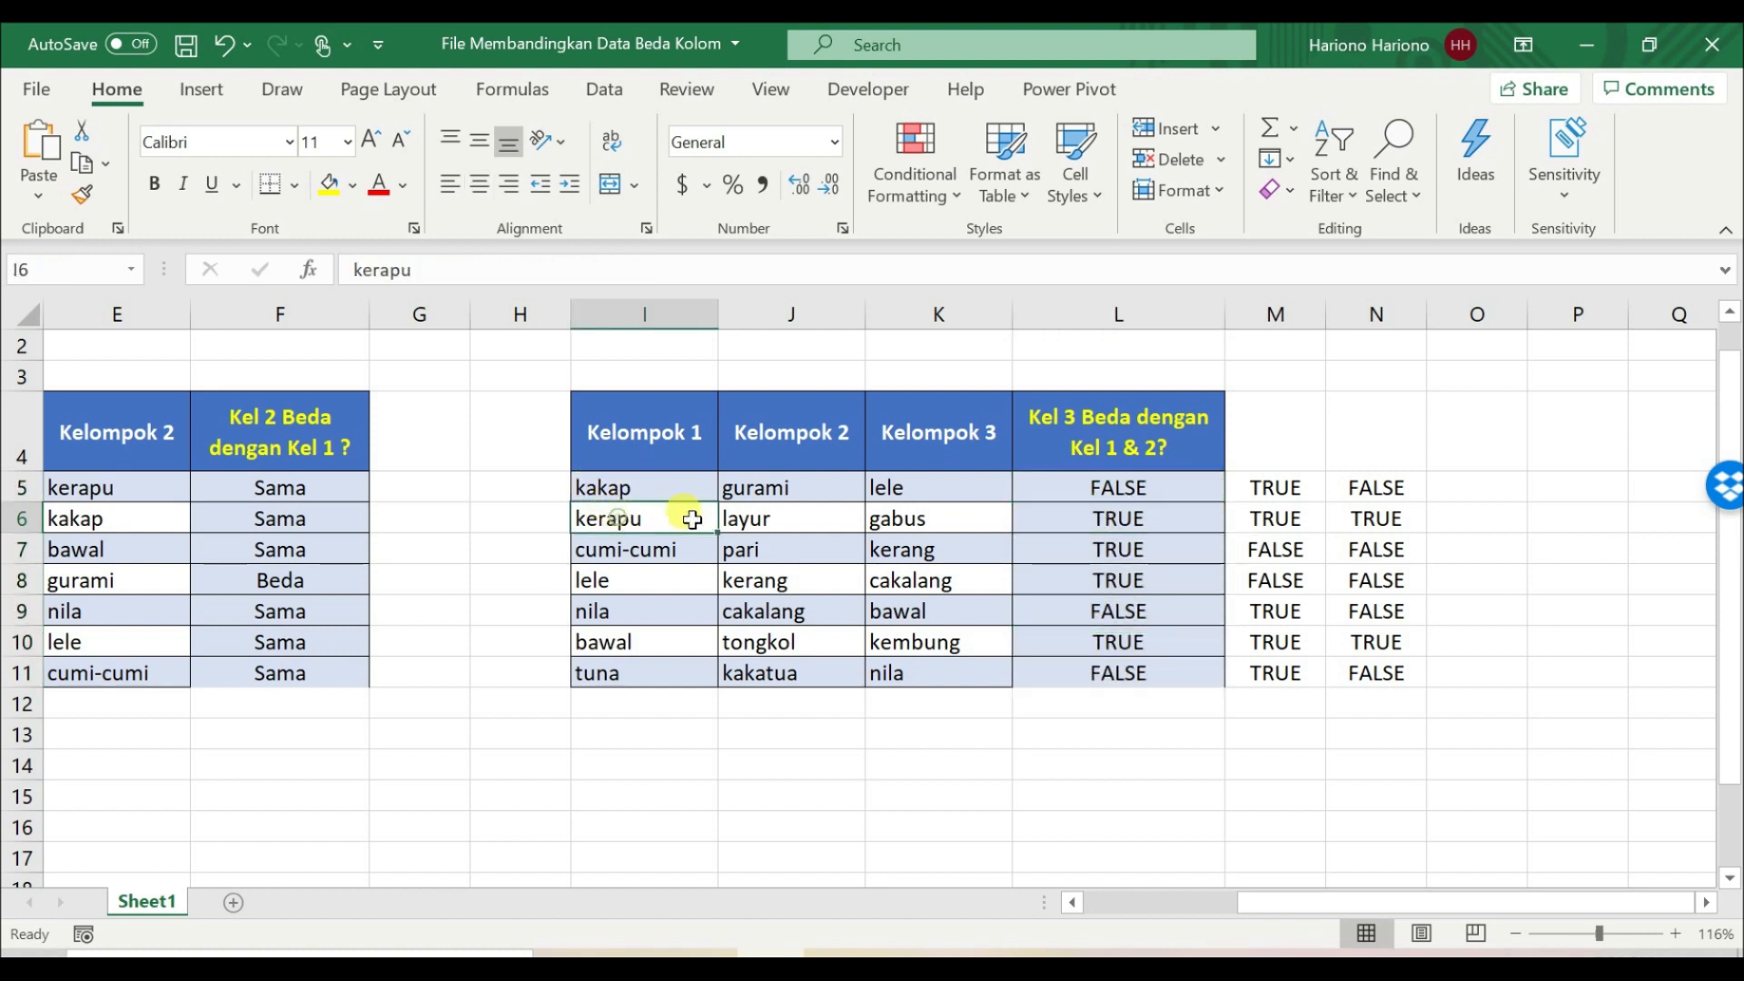
click(1288, 531)
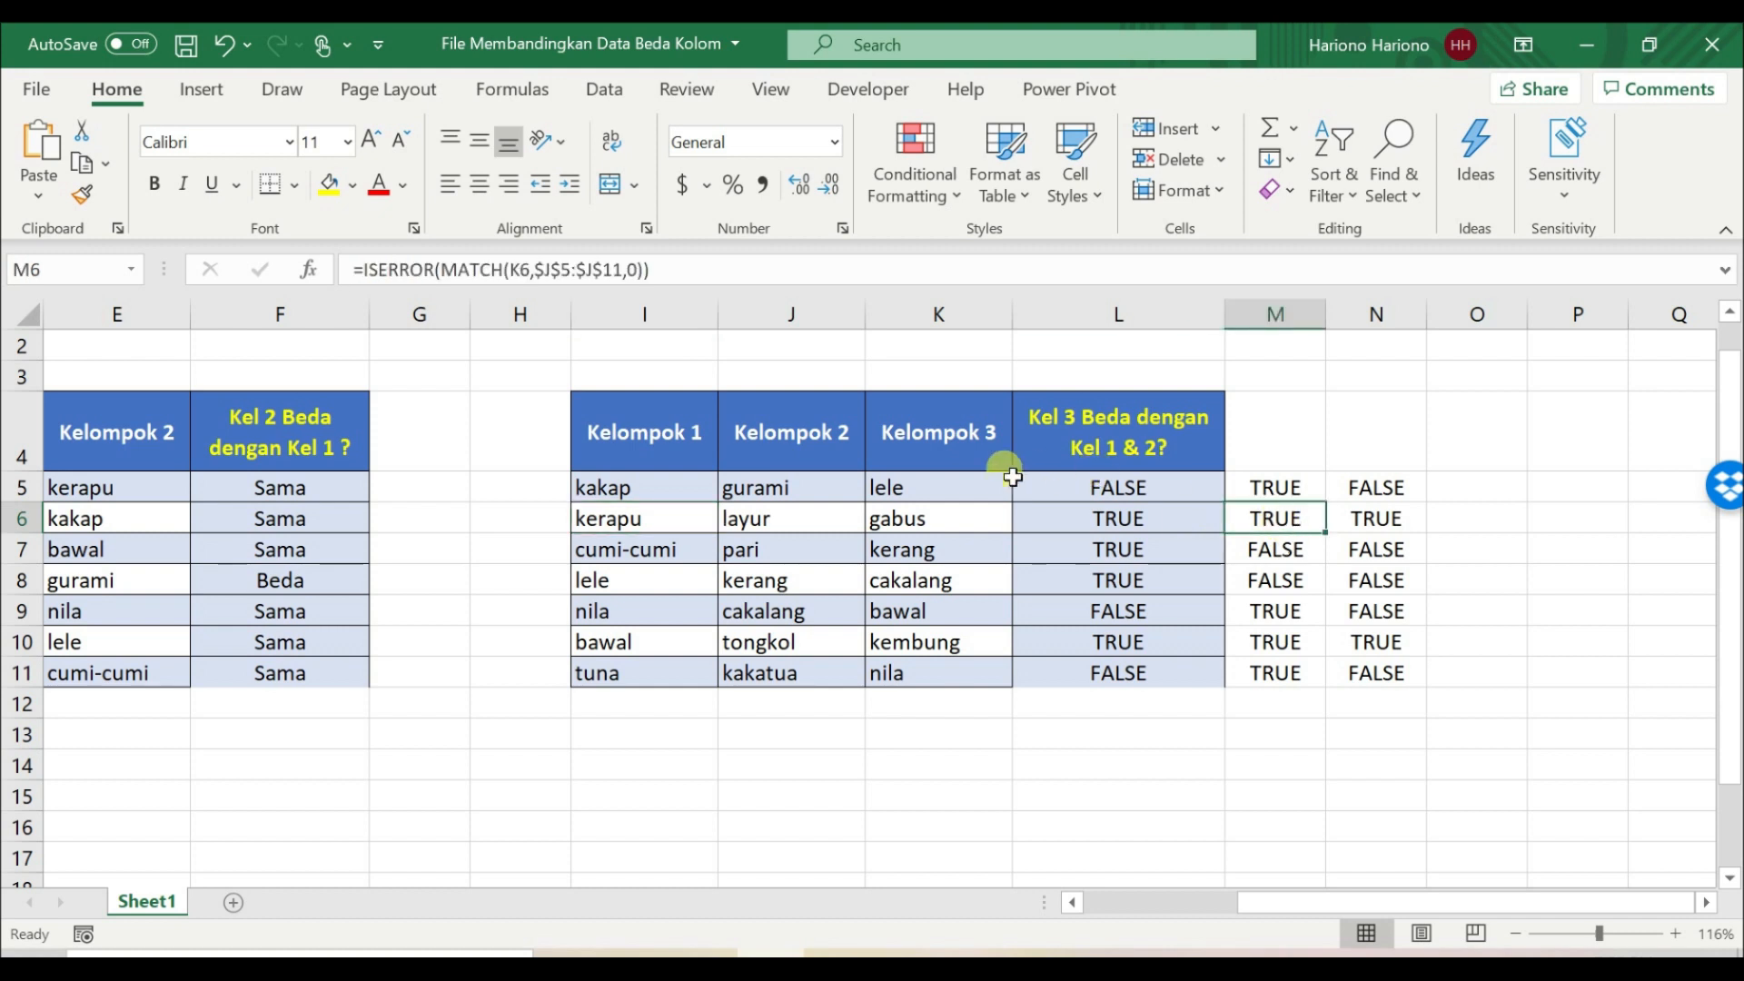
click(822, 526)
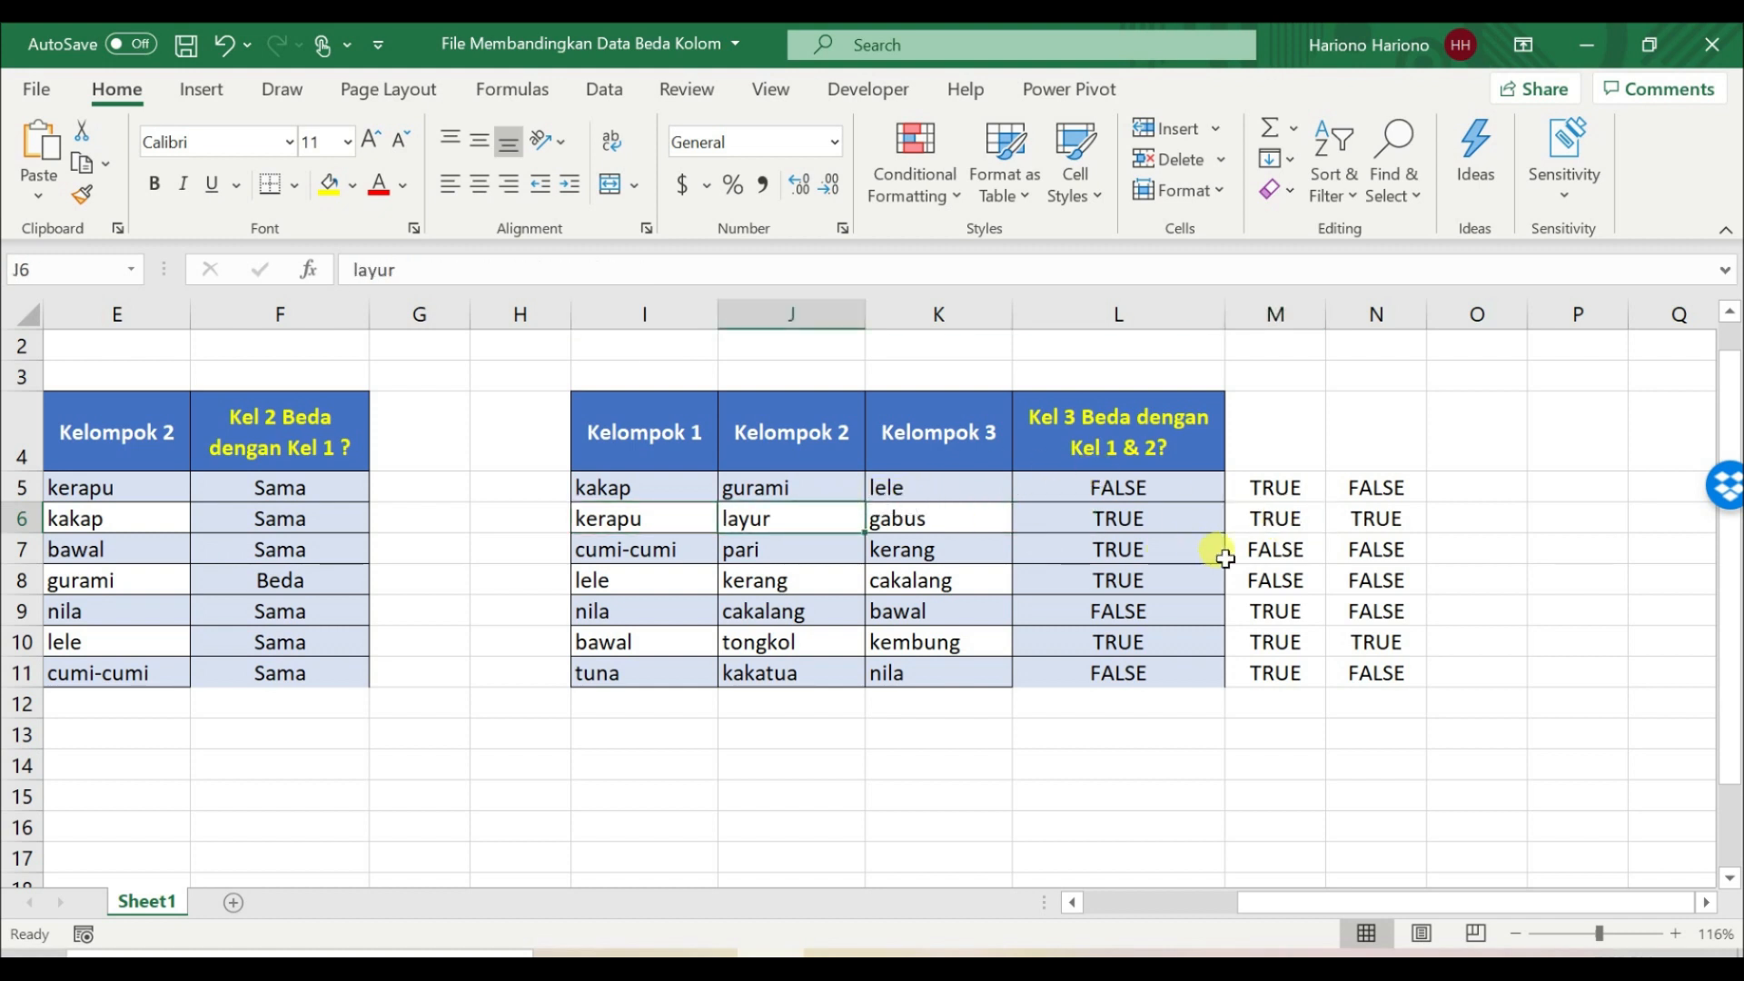
click(1356, 520)
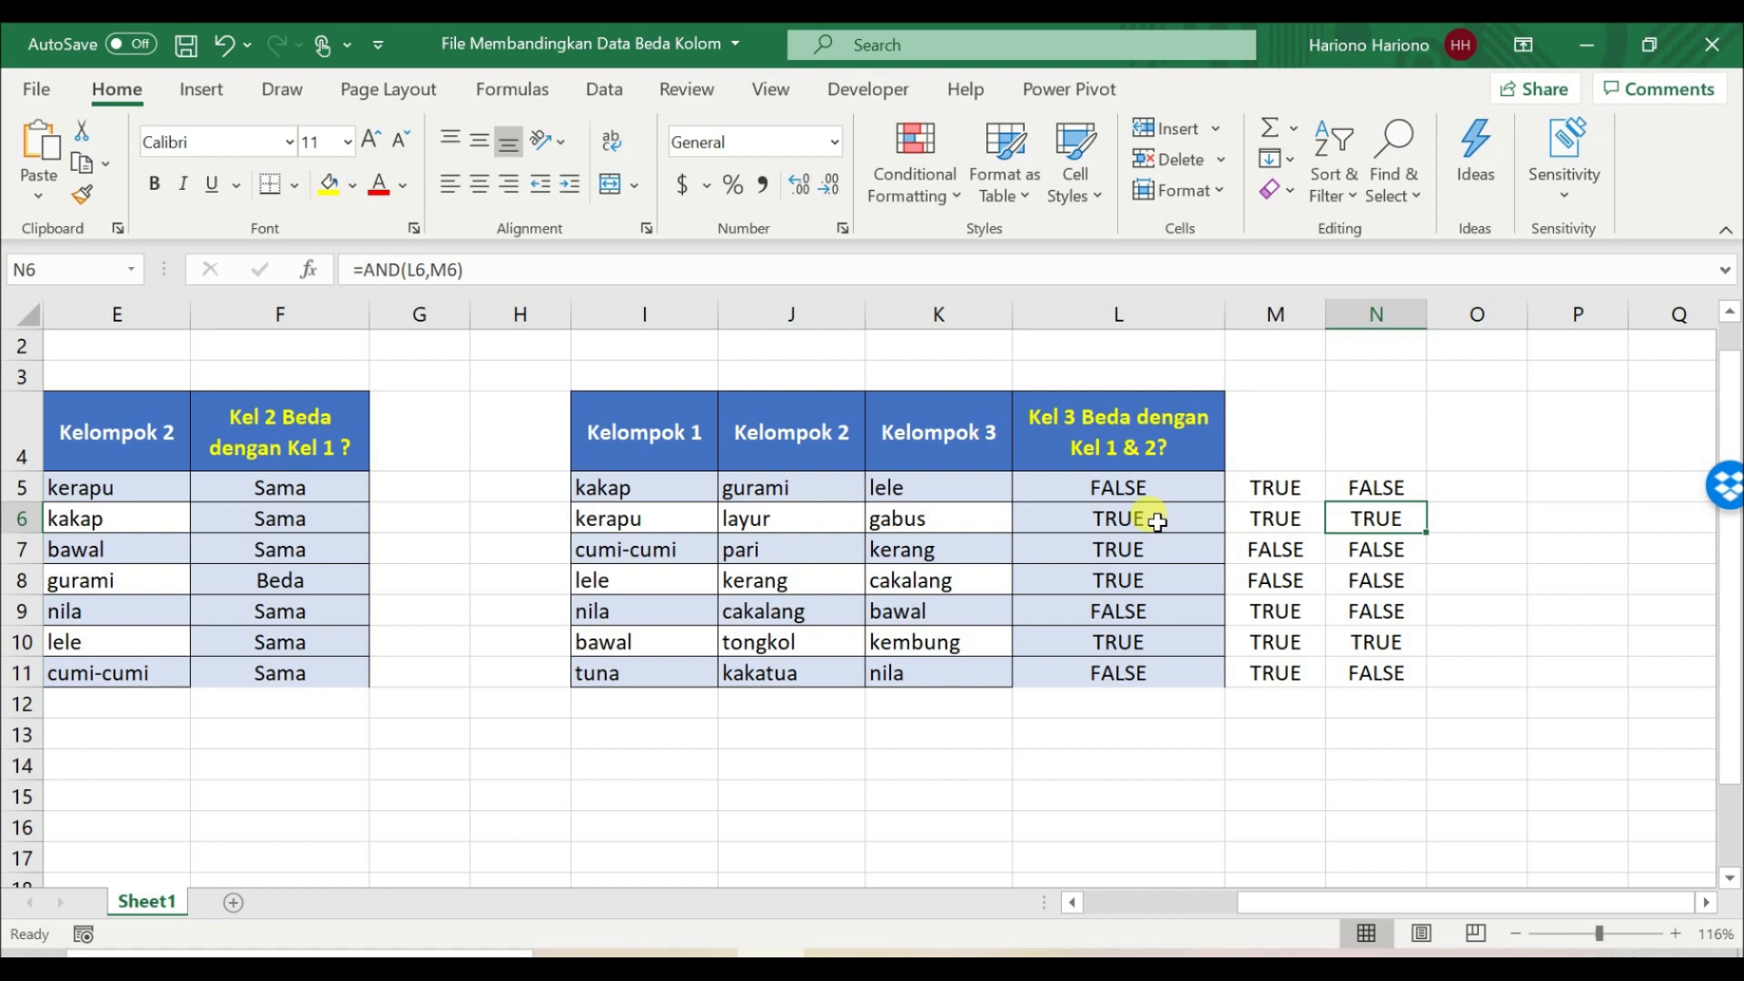
drag(1157, 523, 1266, 516)
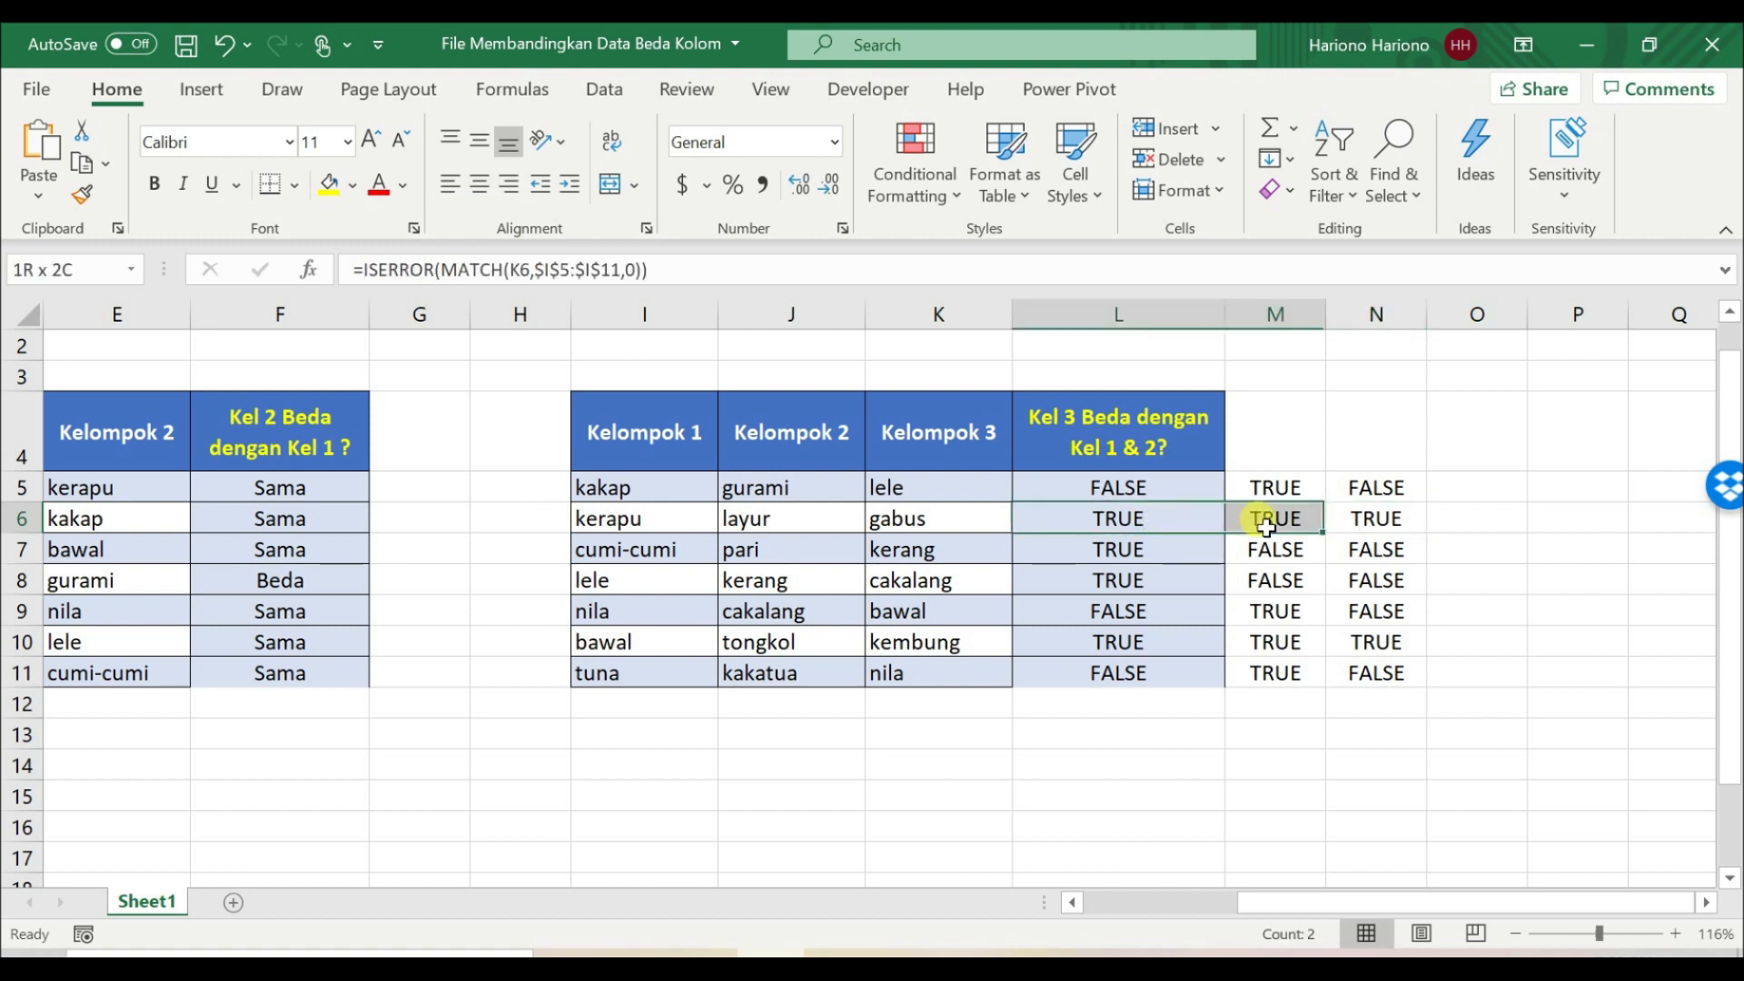
click(1378, 525)
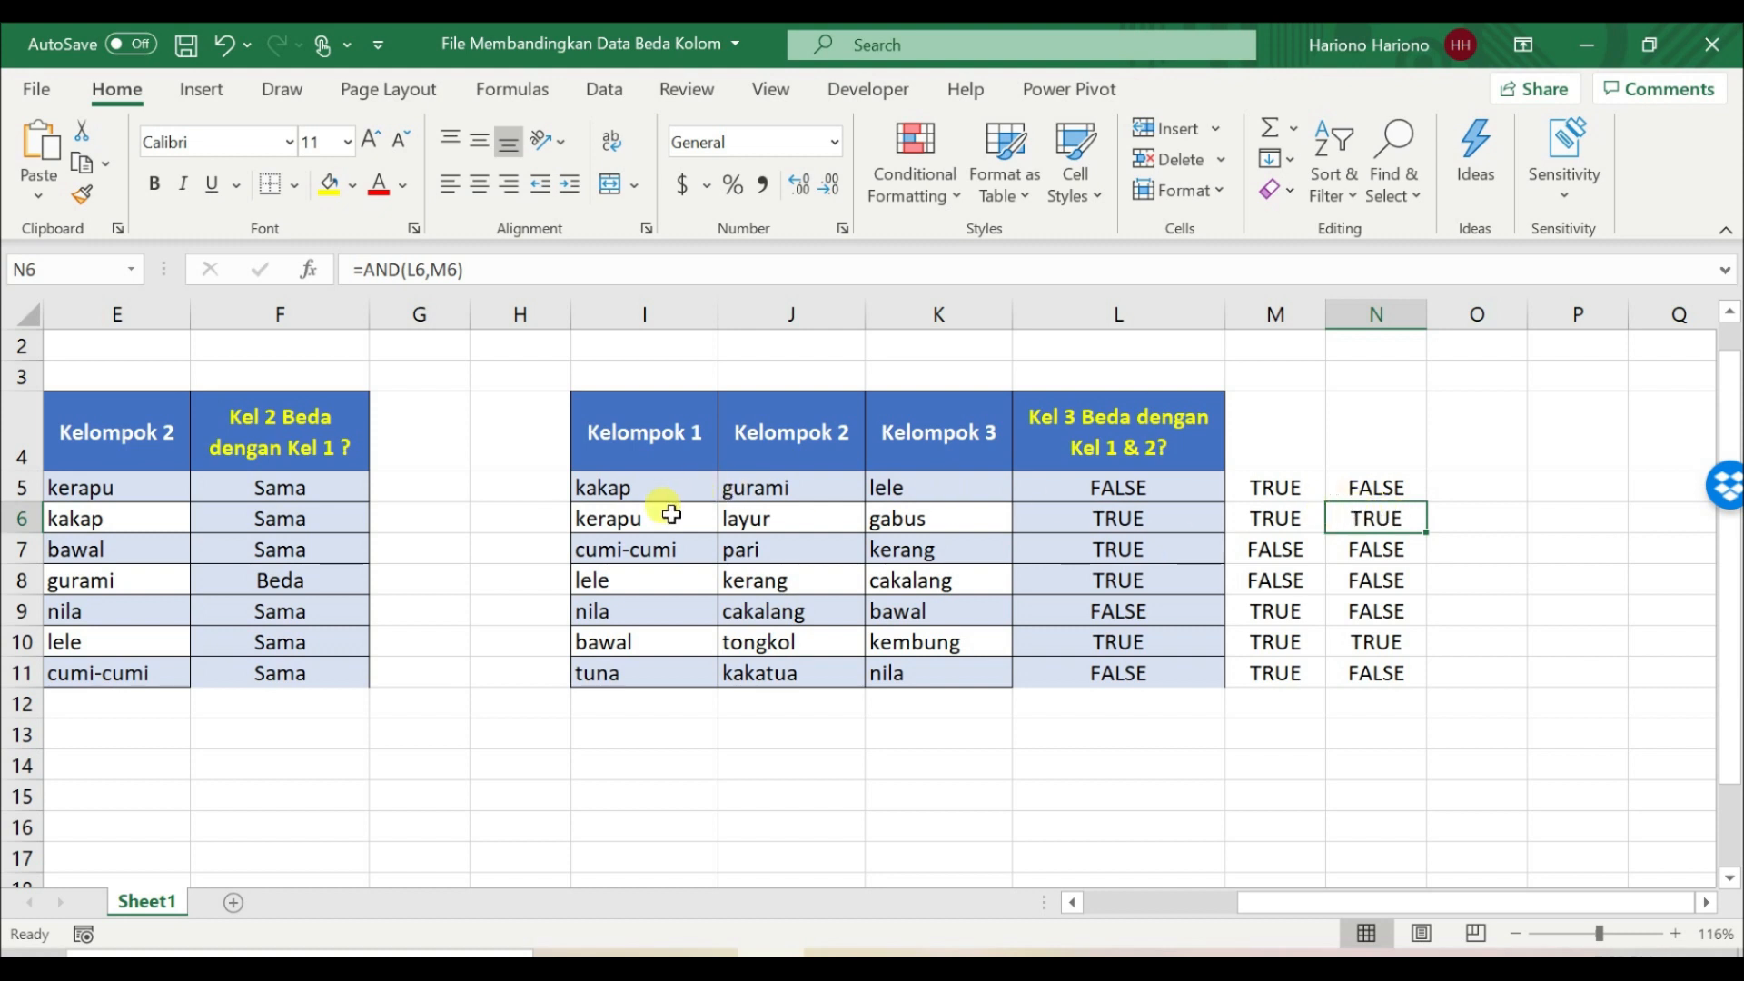
drag(669, 518, 759, 520)
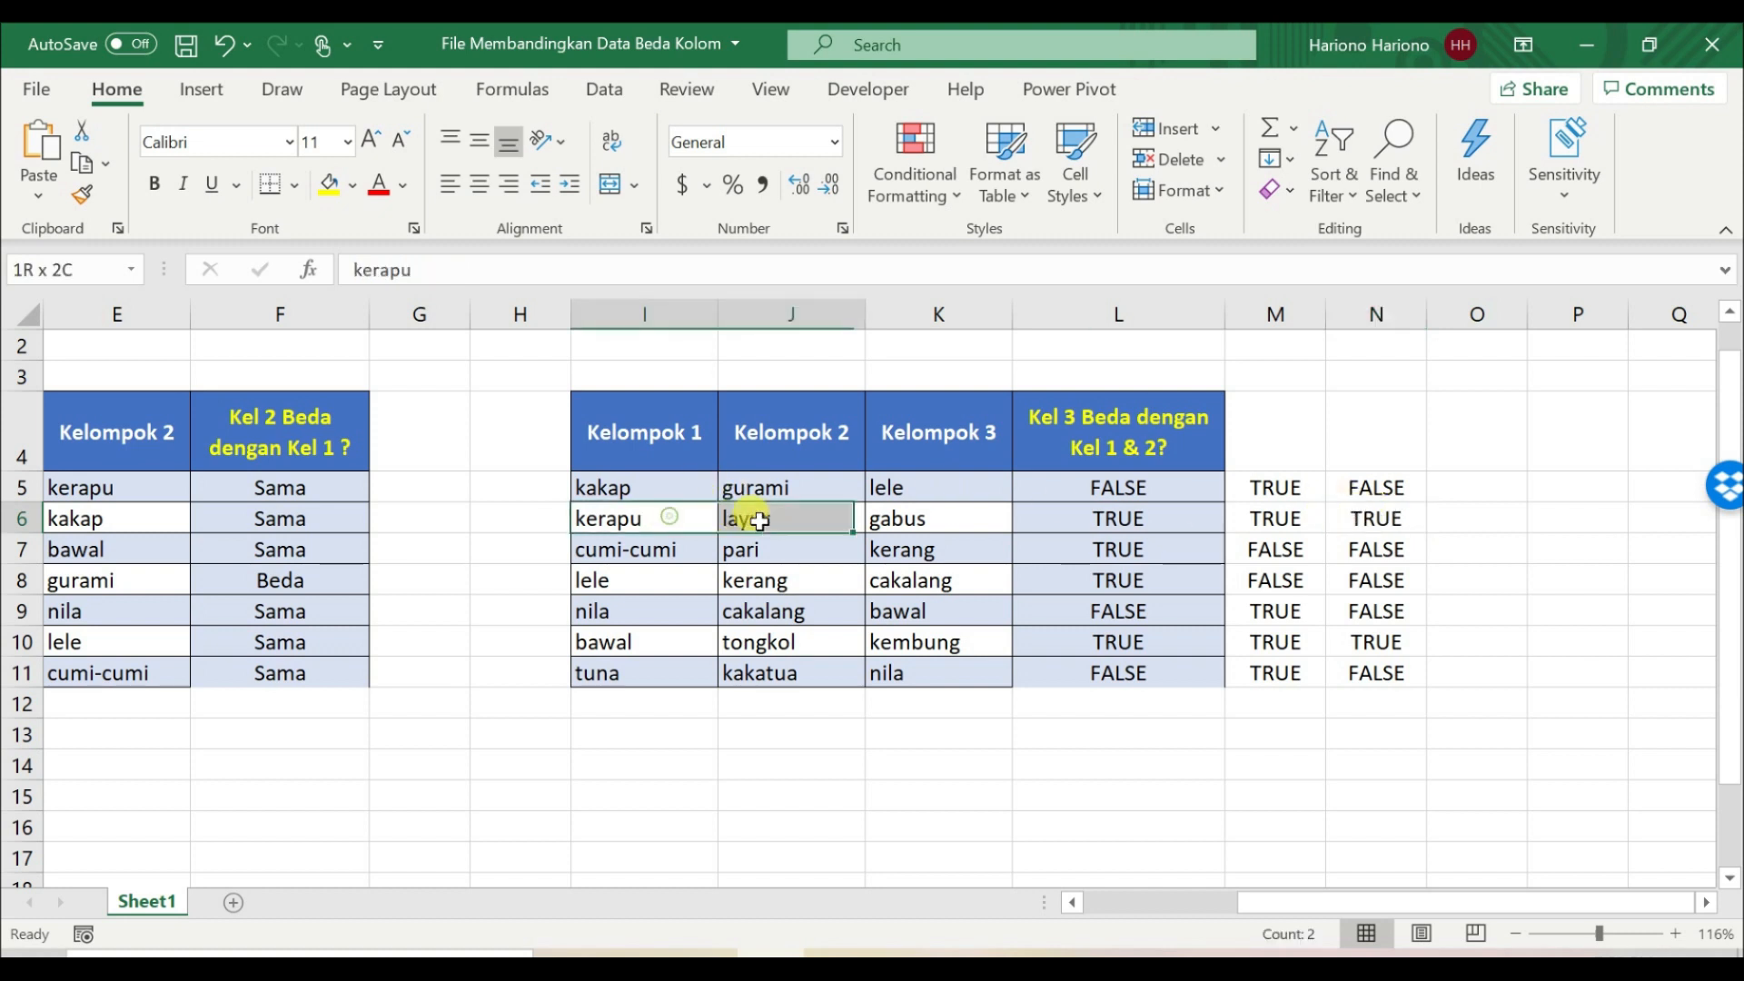
click(1403, 525)
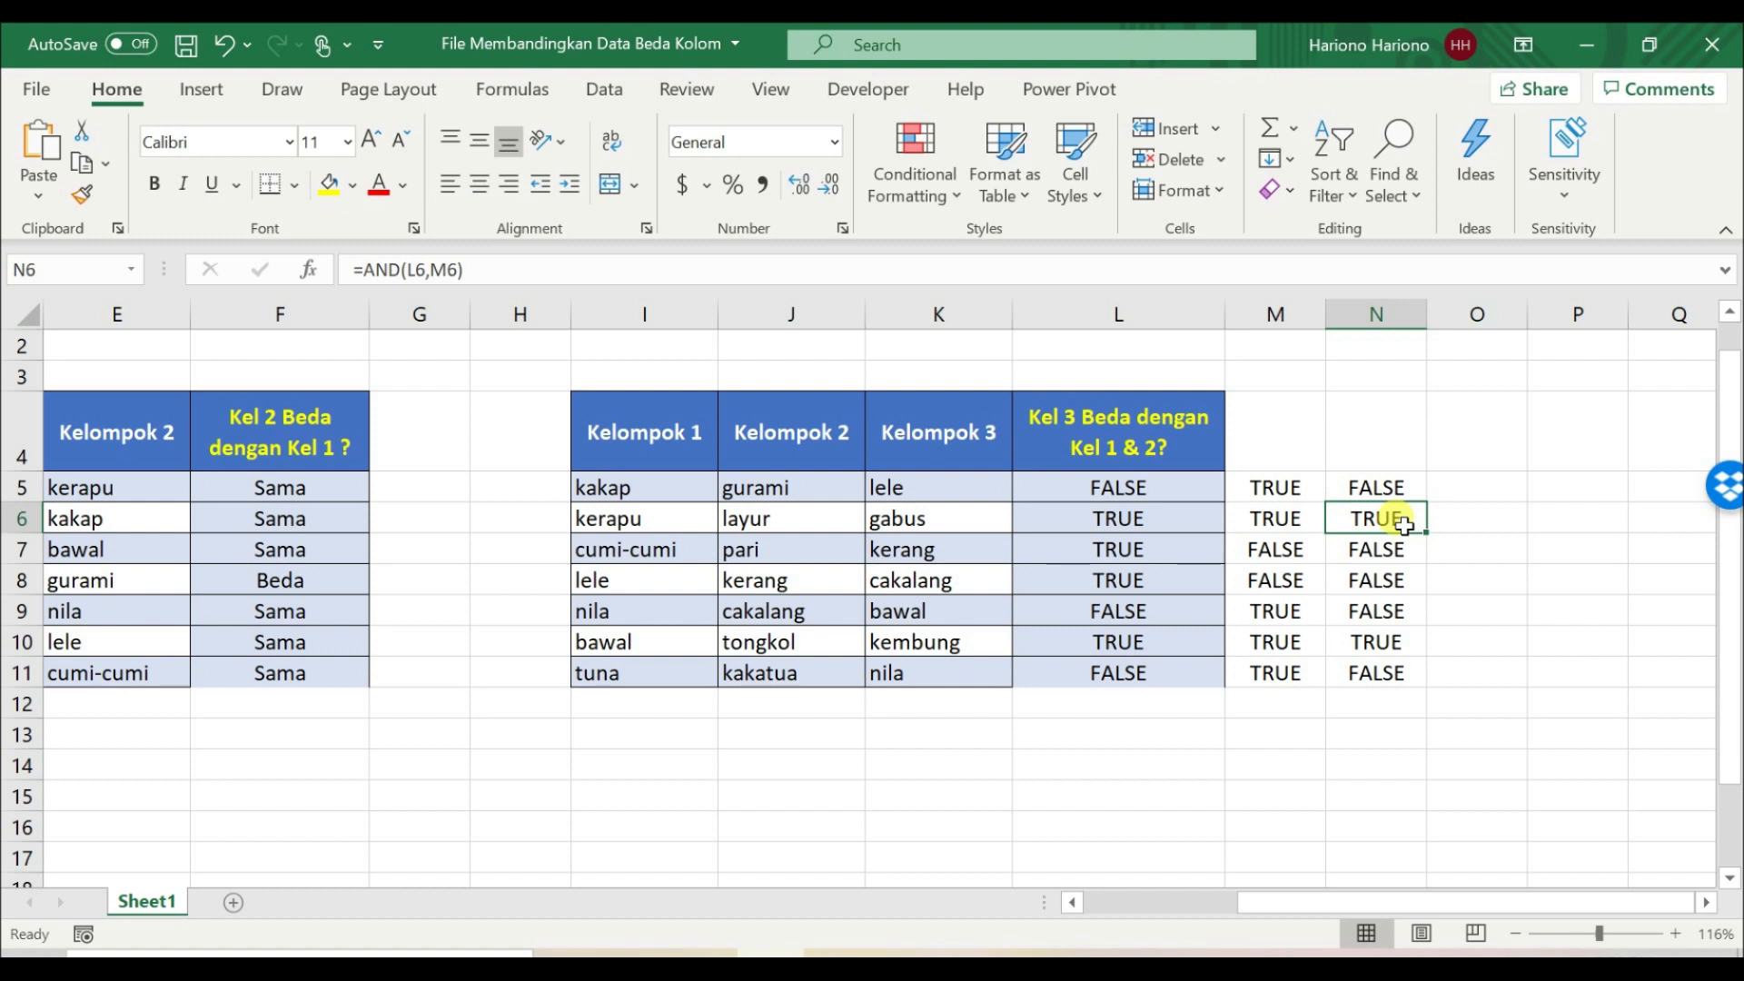
Step: Compare the Kelompok 3 entries in K5:K11 with the AND results in column N, particularly N6 and N10
drag(956, 491, 940, 676)
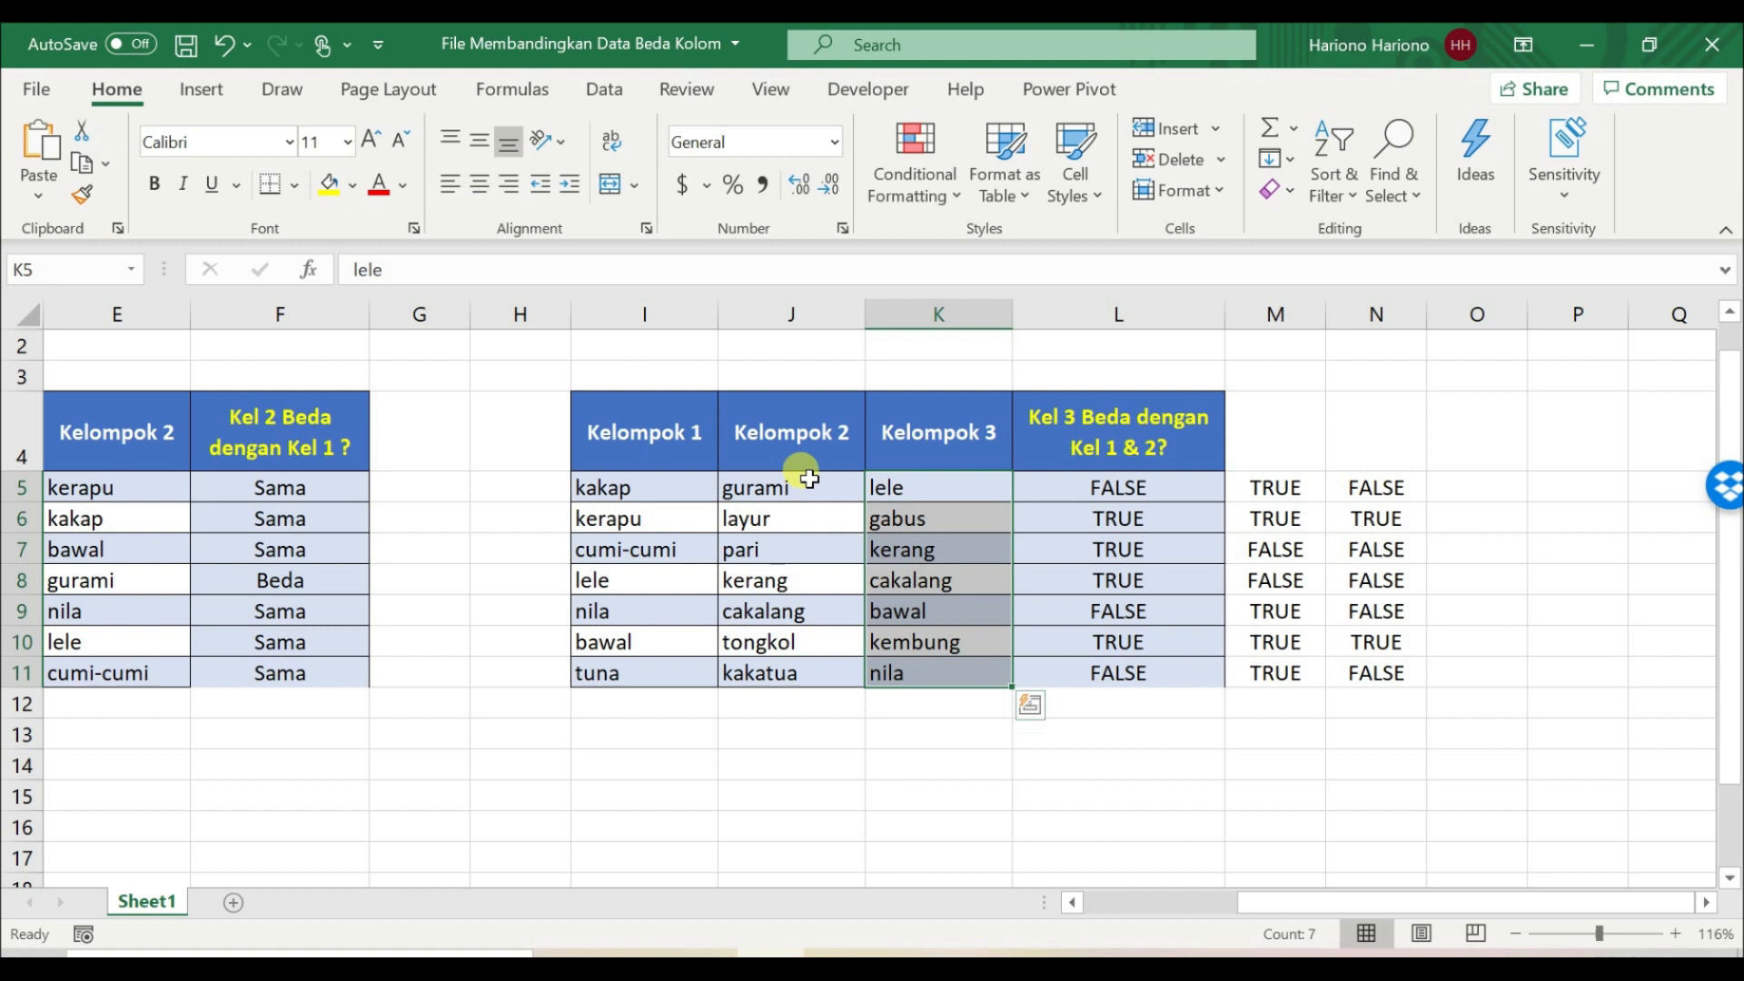
click(1390, 550)
click(1397, 519)
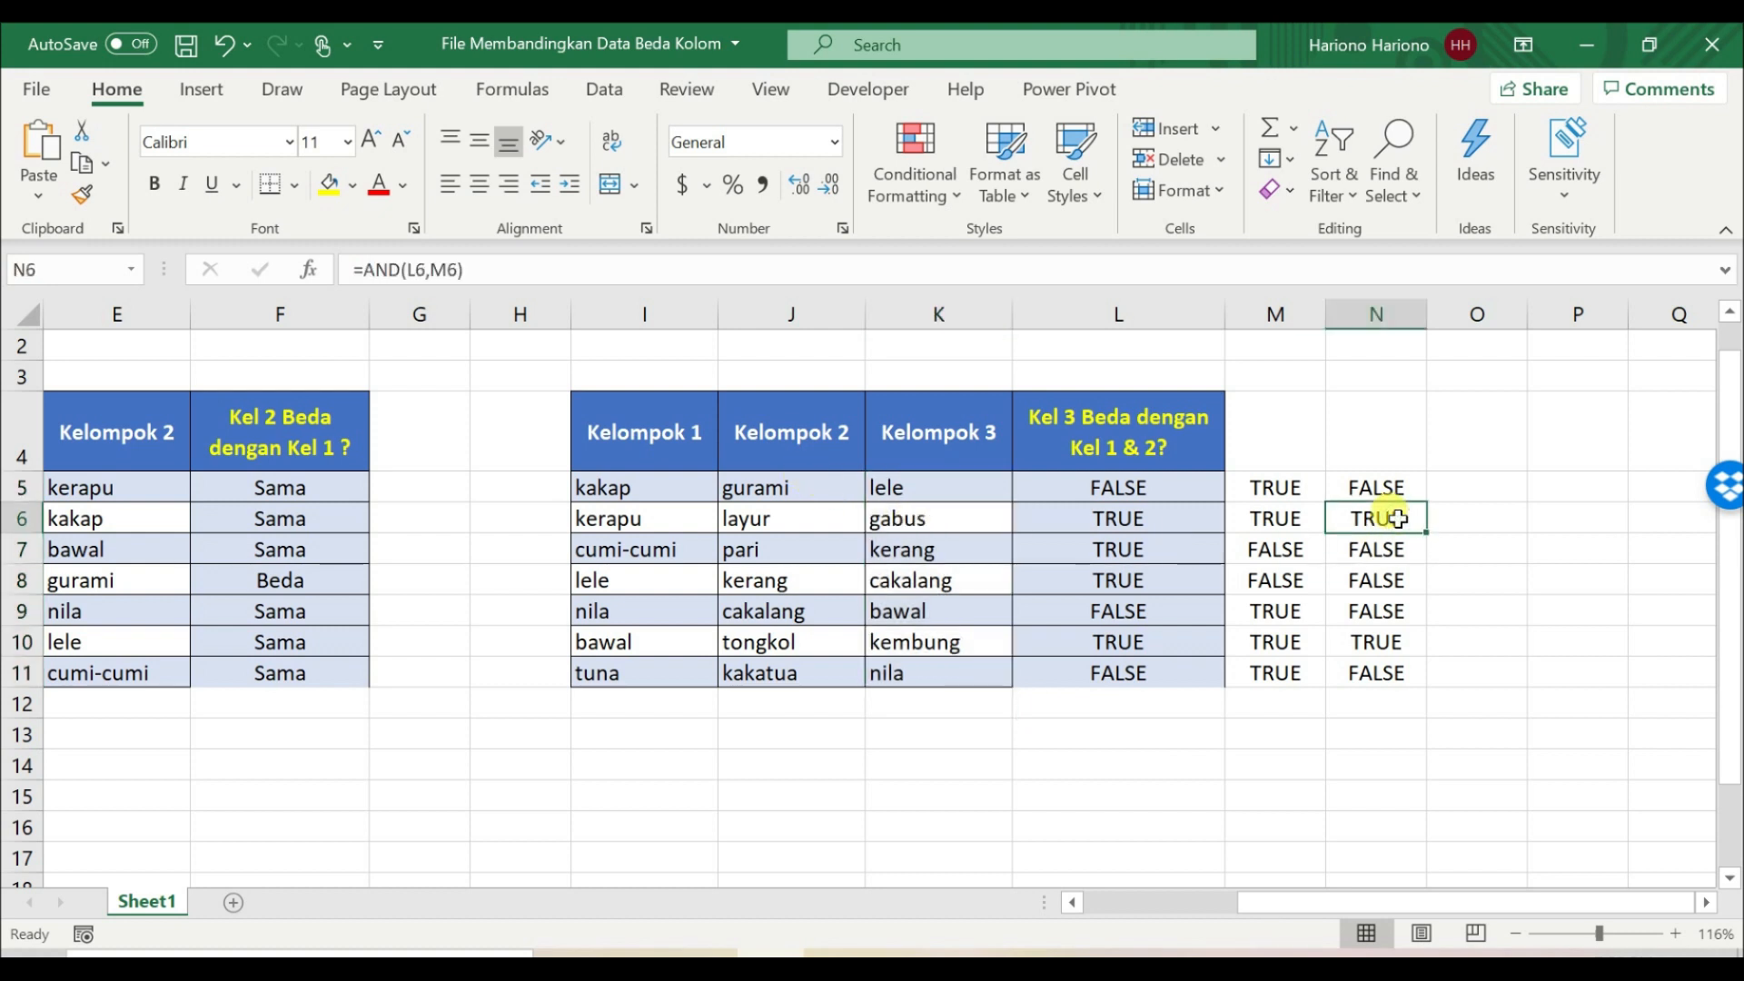
click(1376, 642)
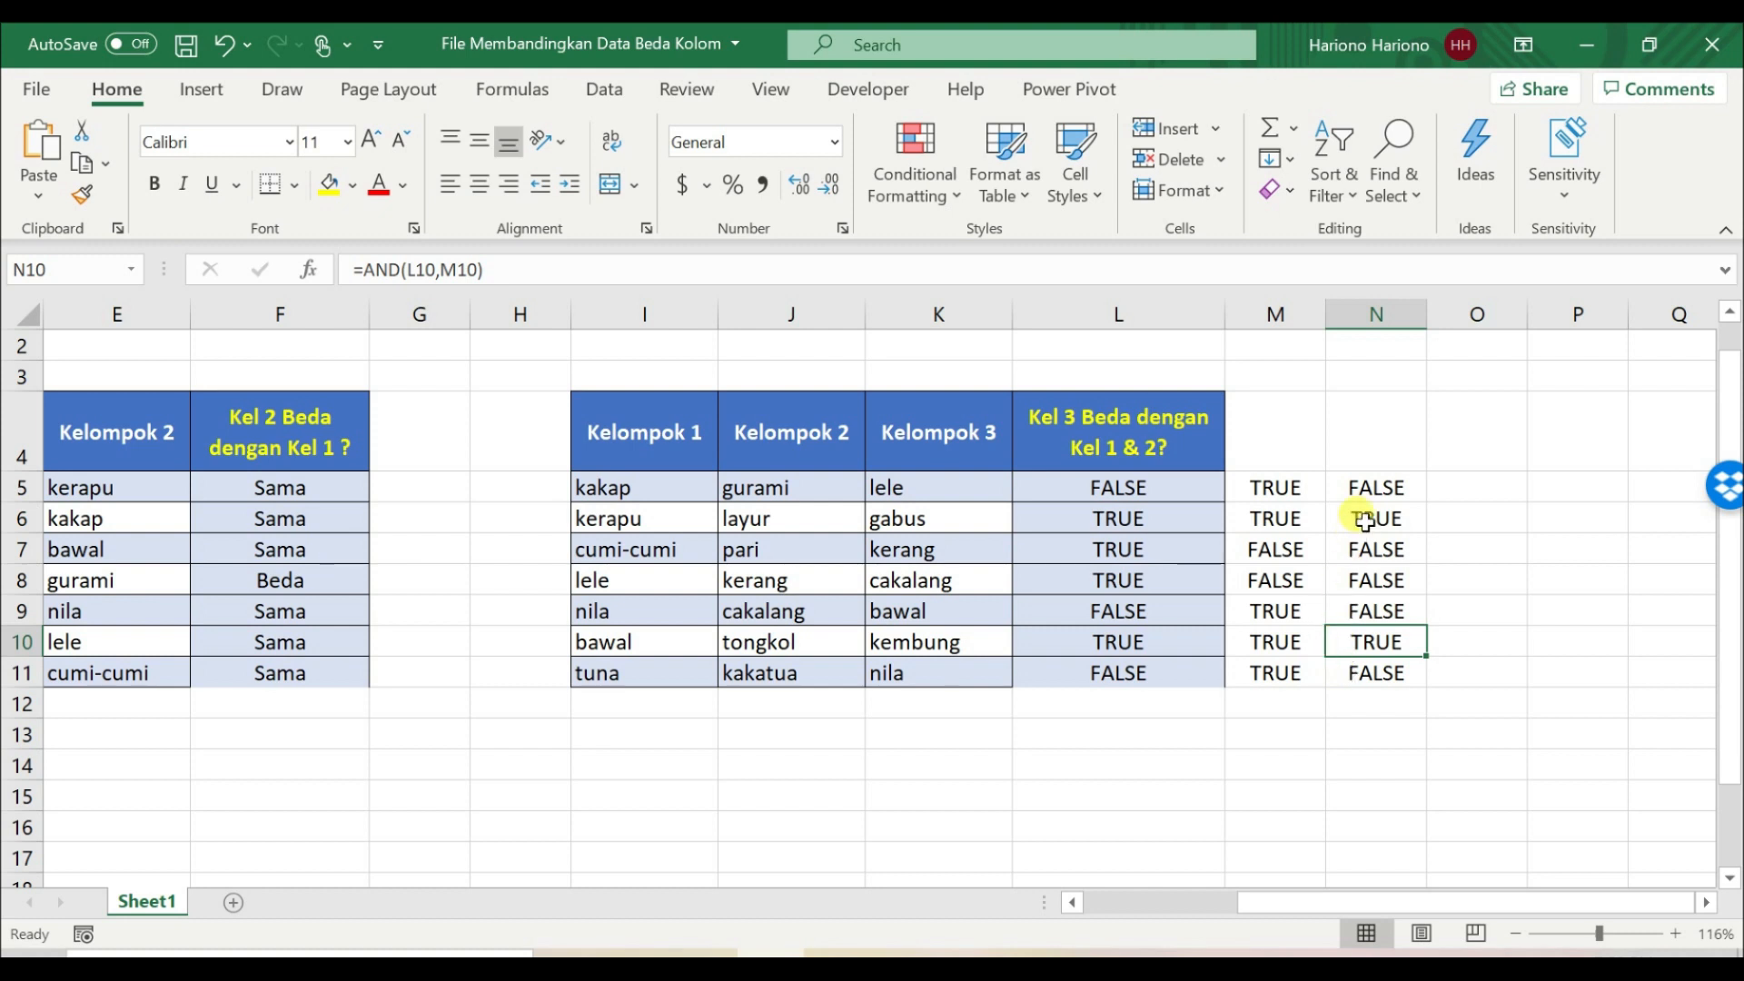
Step: Wrap the AND formula in N5 in IF, making it =IF(AND(L5,M5),"Beda","Sama")
click(1374, 490)
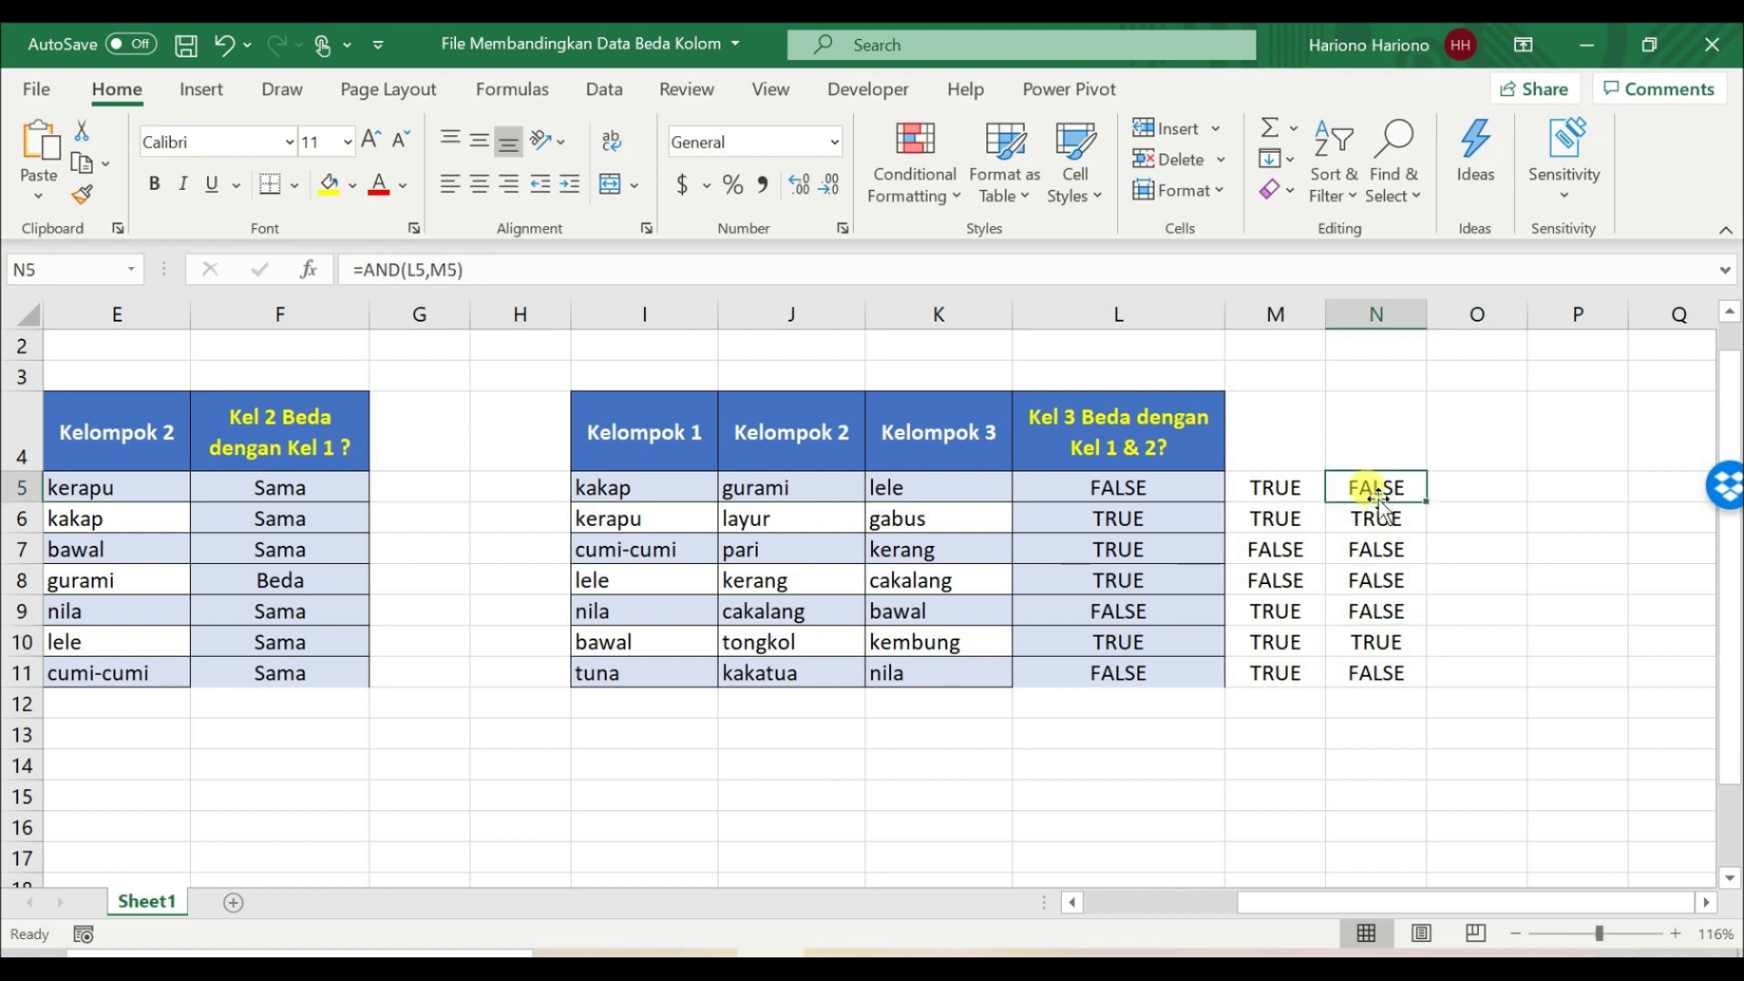
click(365, 271)
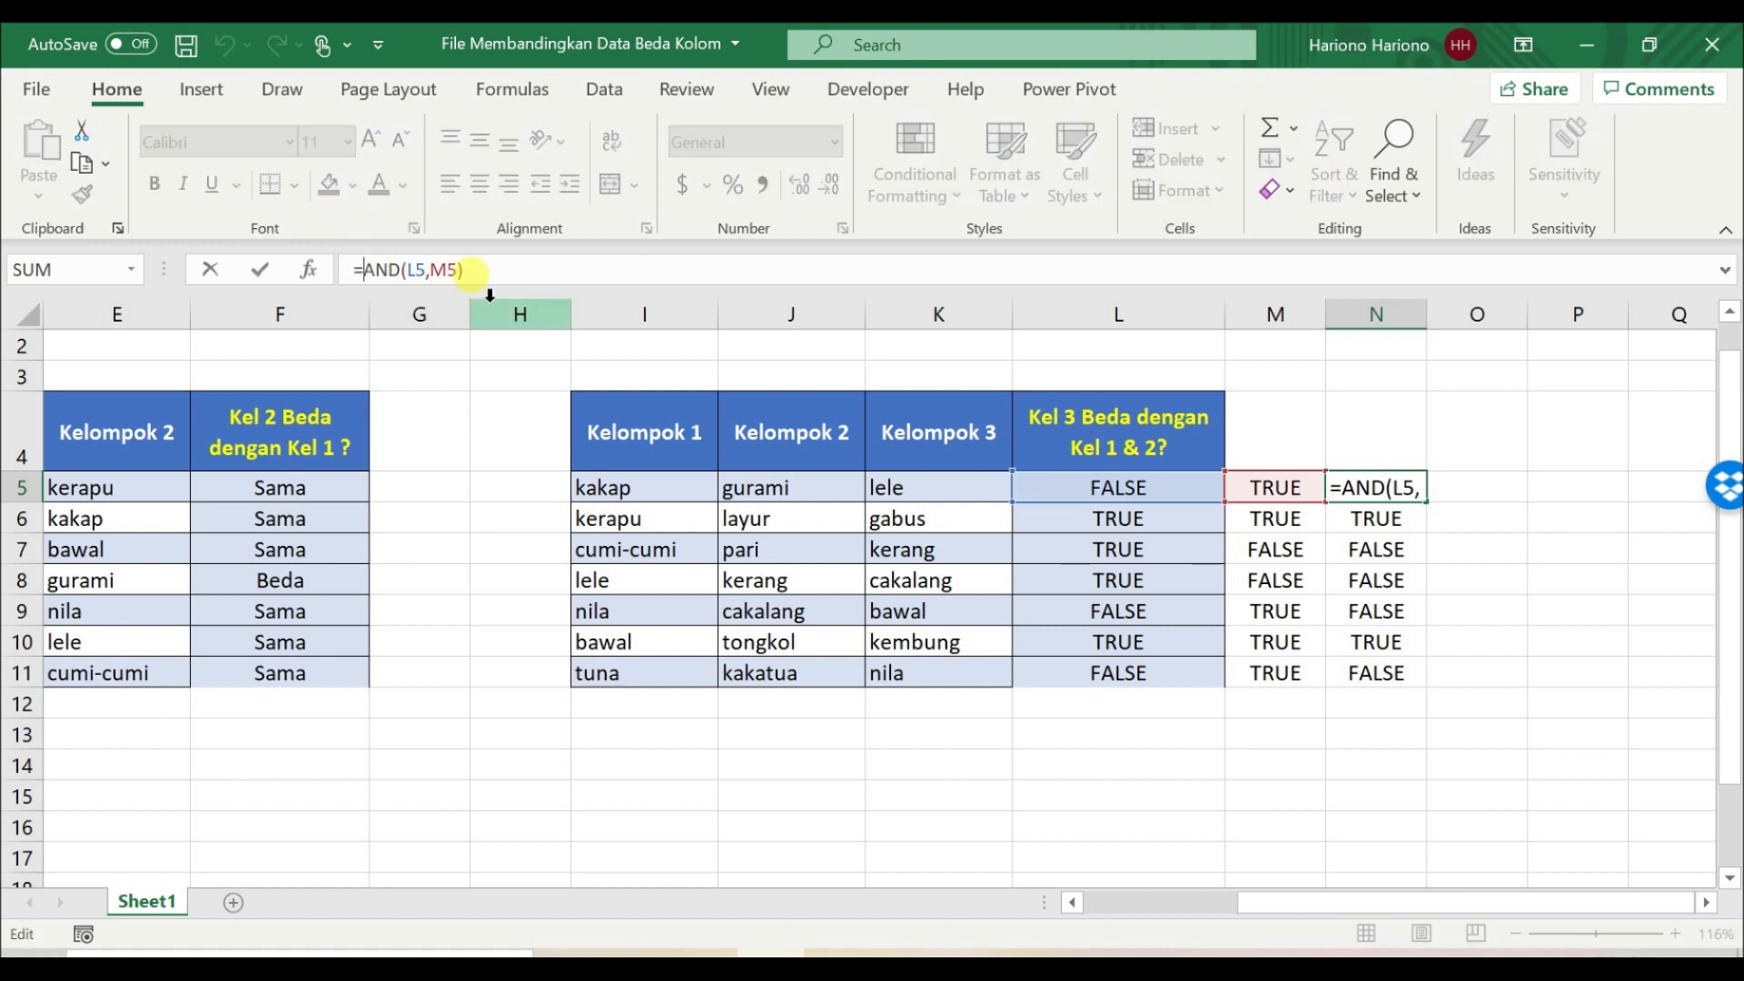
text(if()
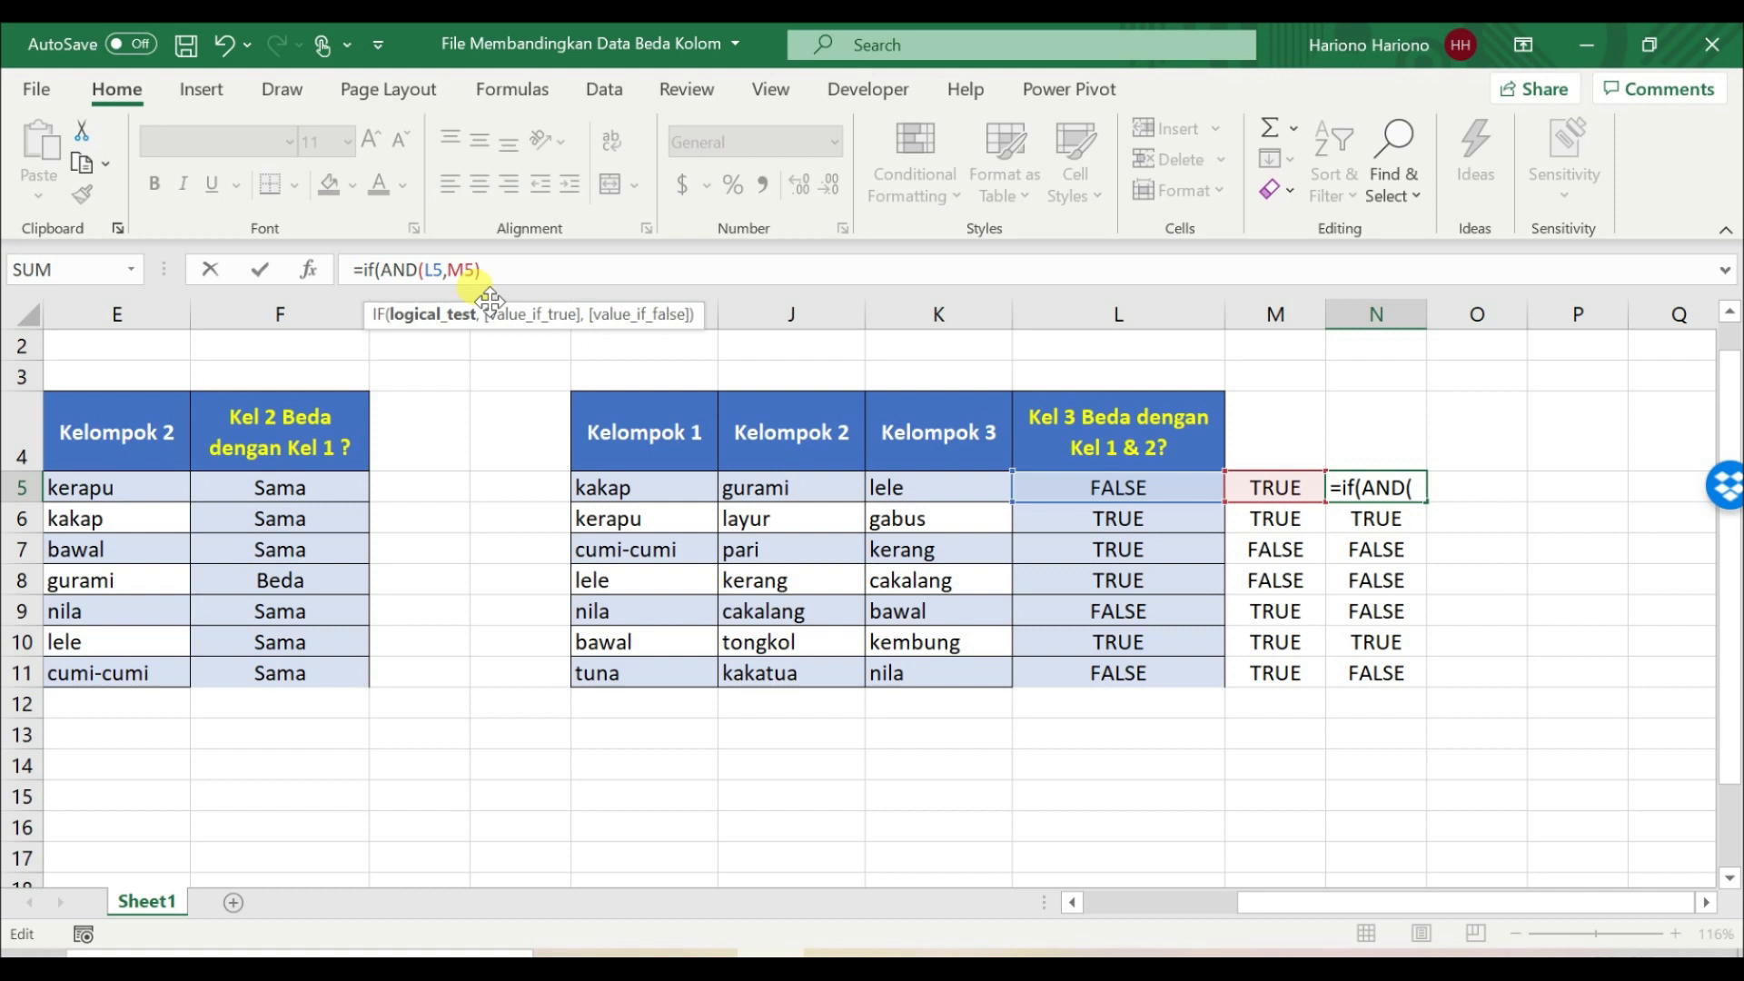
text(,)
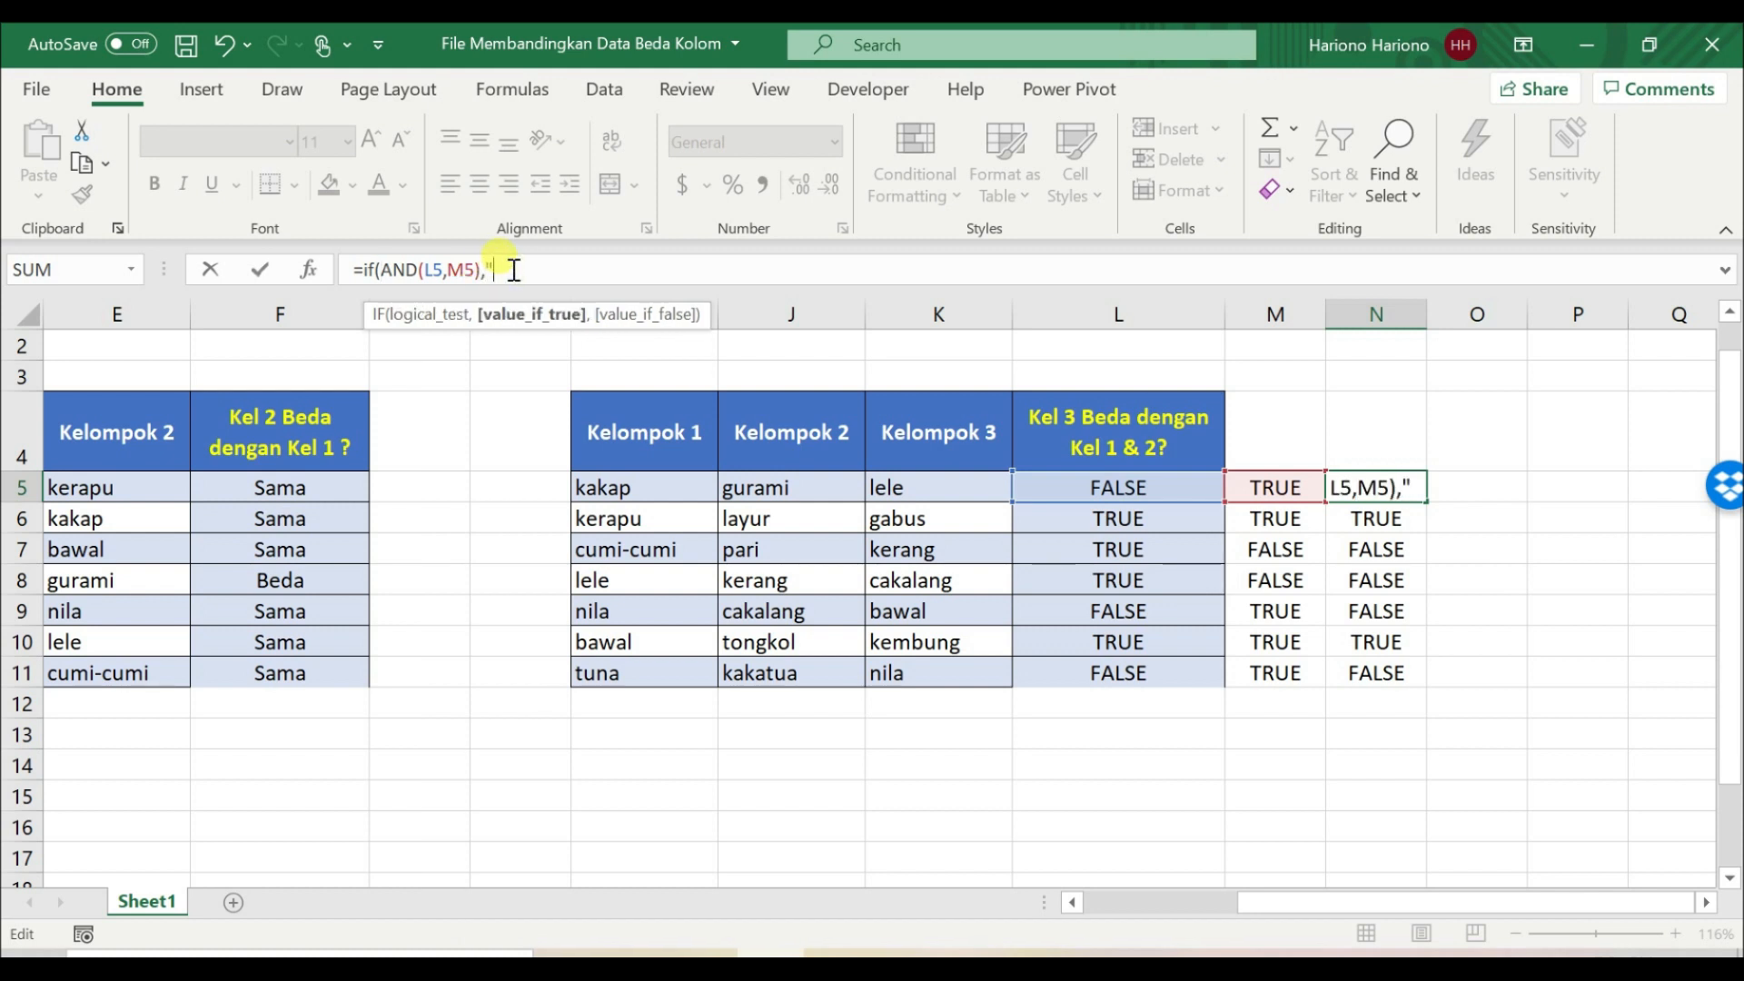
text("Beda","Sam)
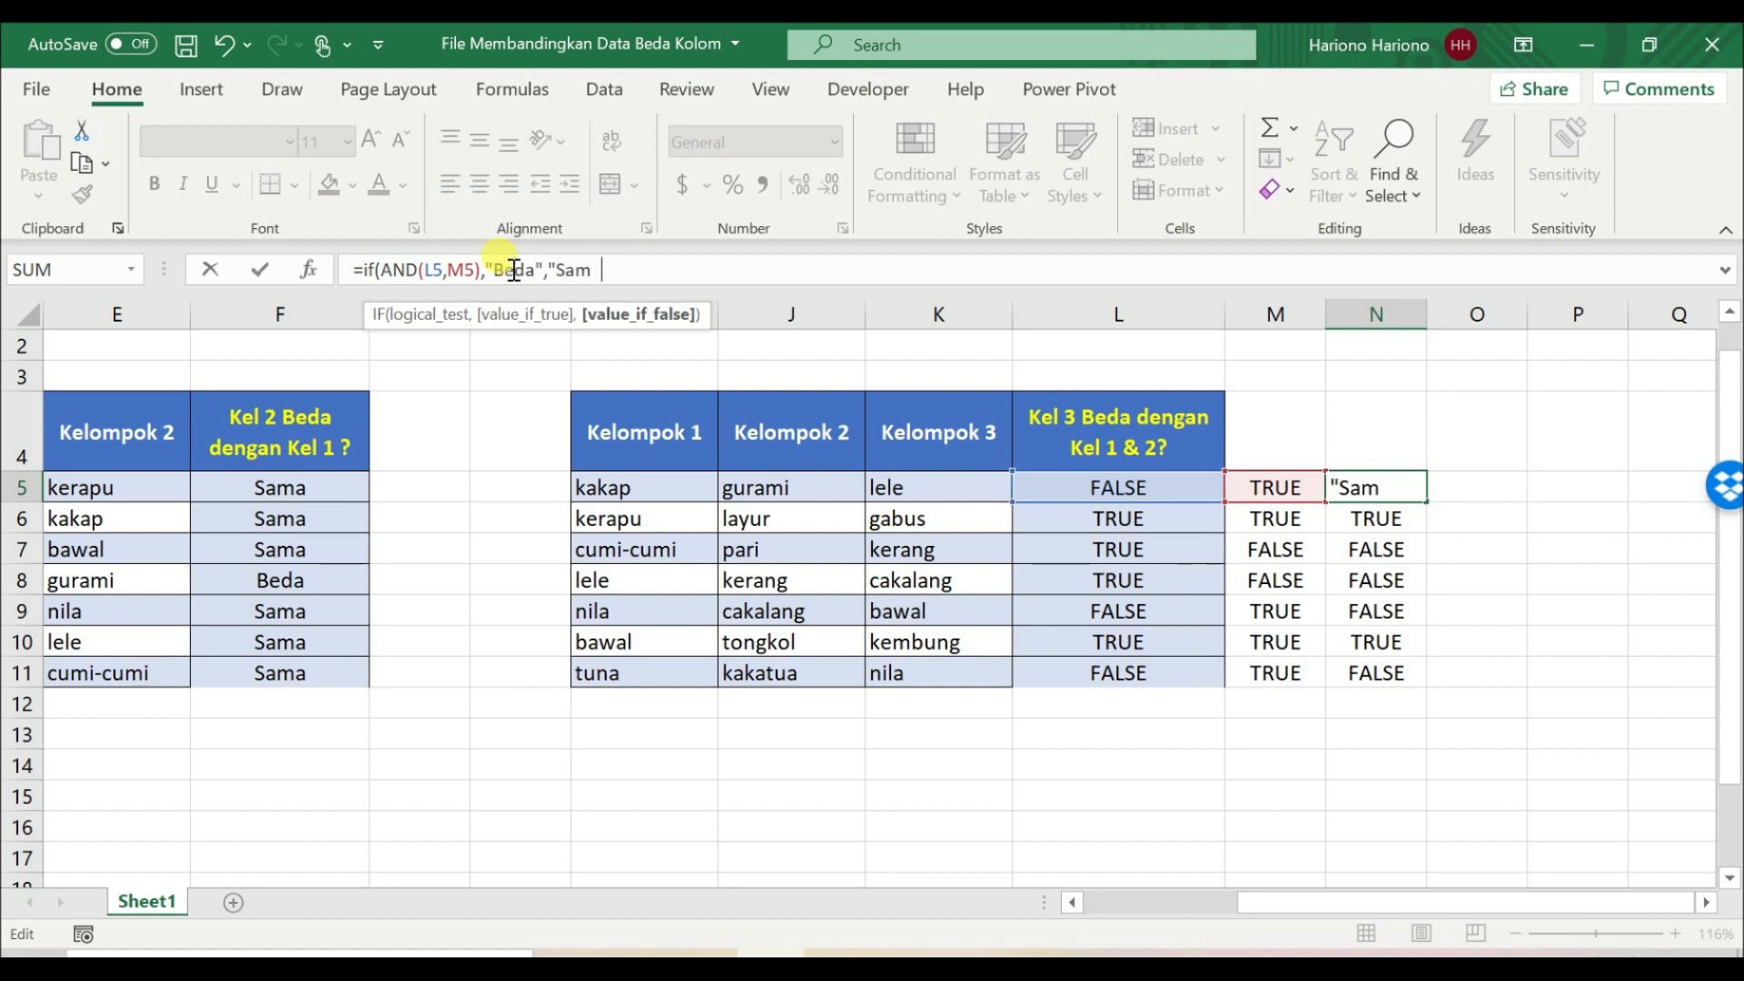
text(a"))
key(Return)
Step: Copy the IF formula from N5 down through N11 and centre the cells horizontally
key(Up)
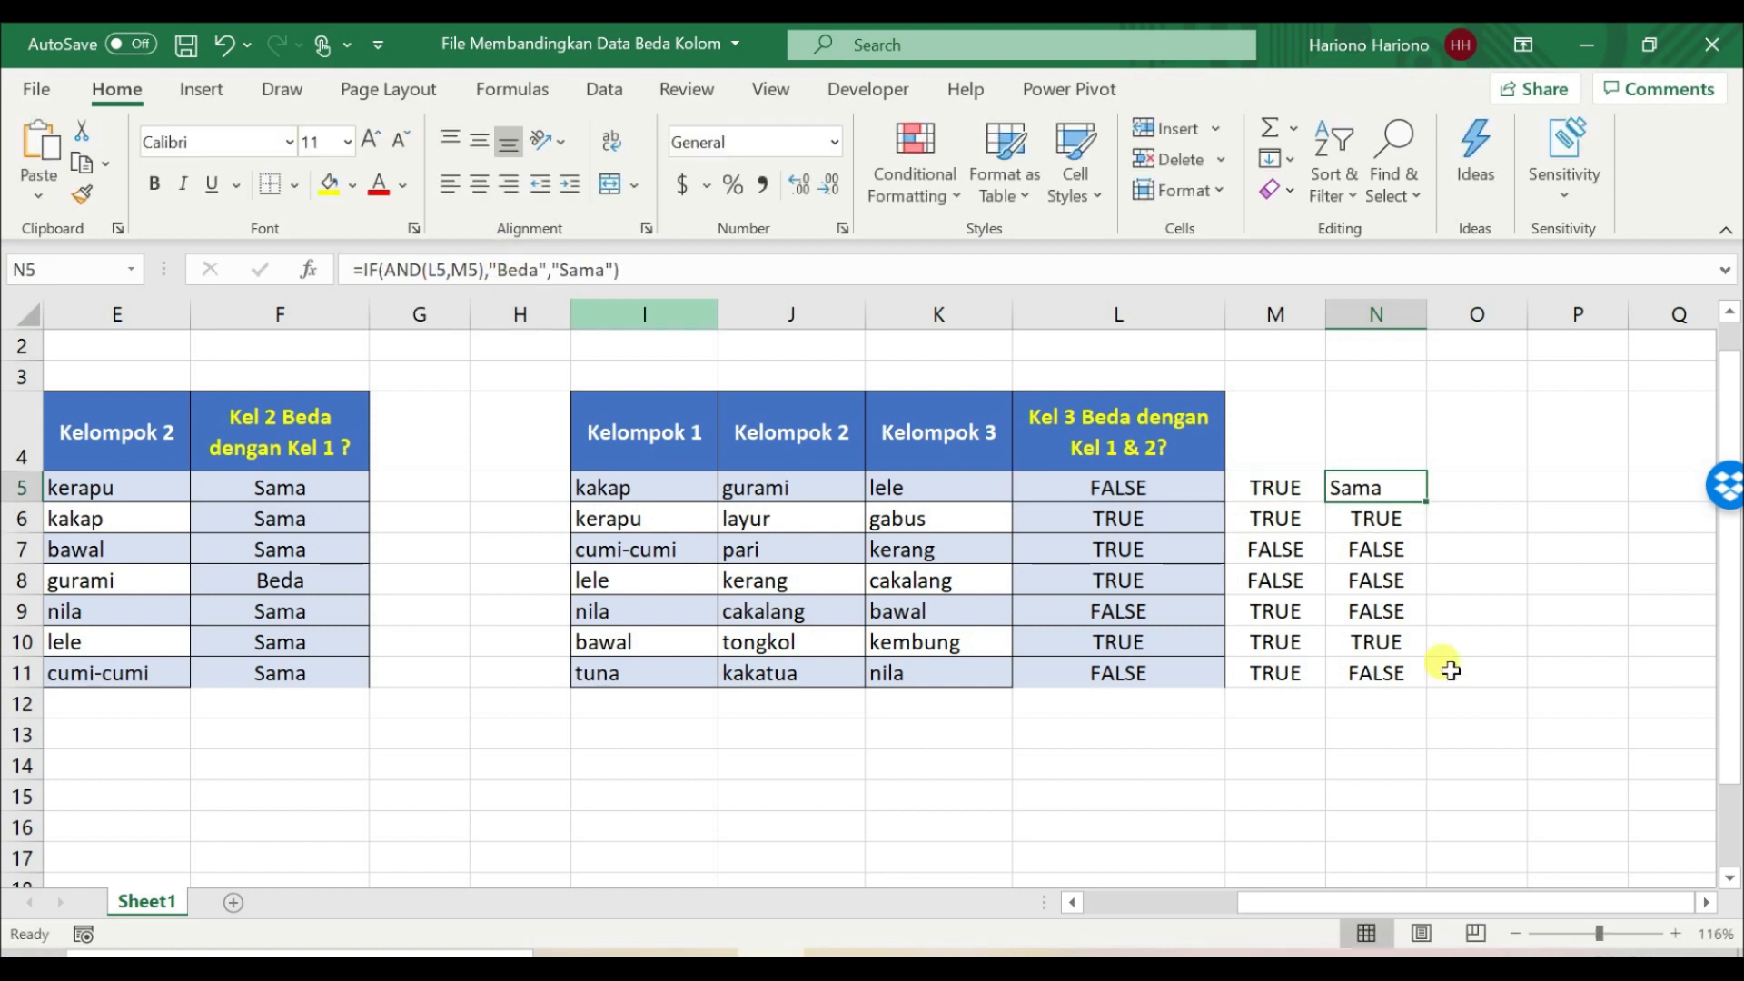
double_click(1426, 503)
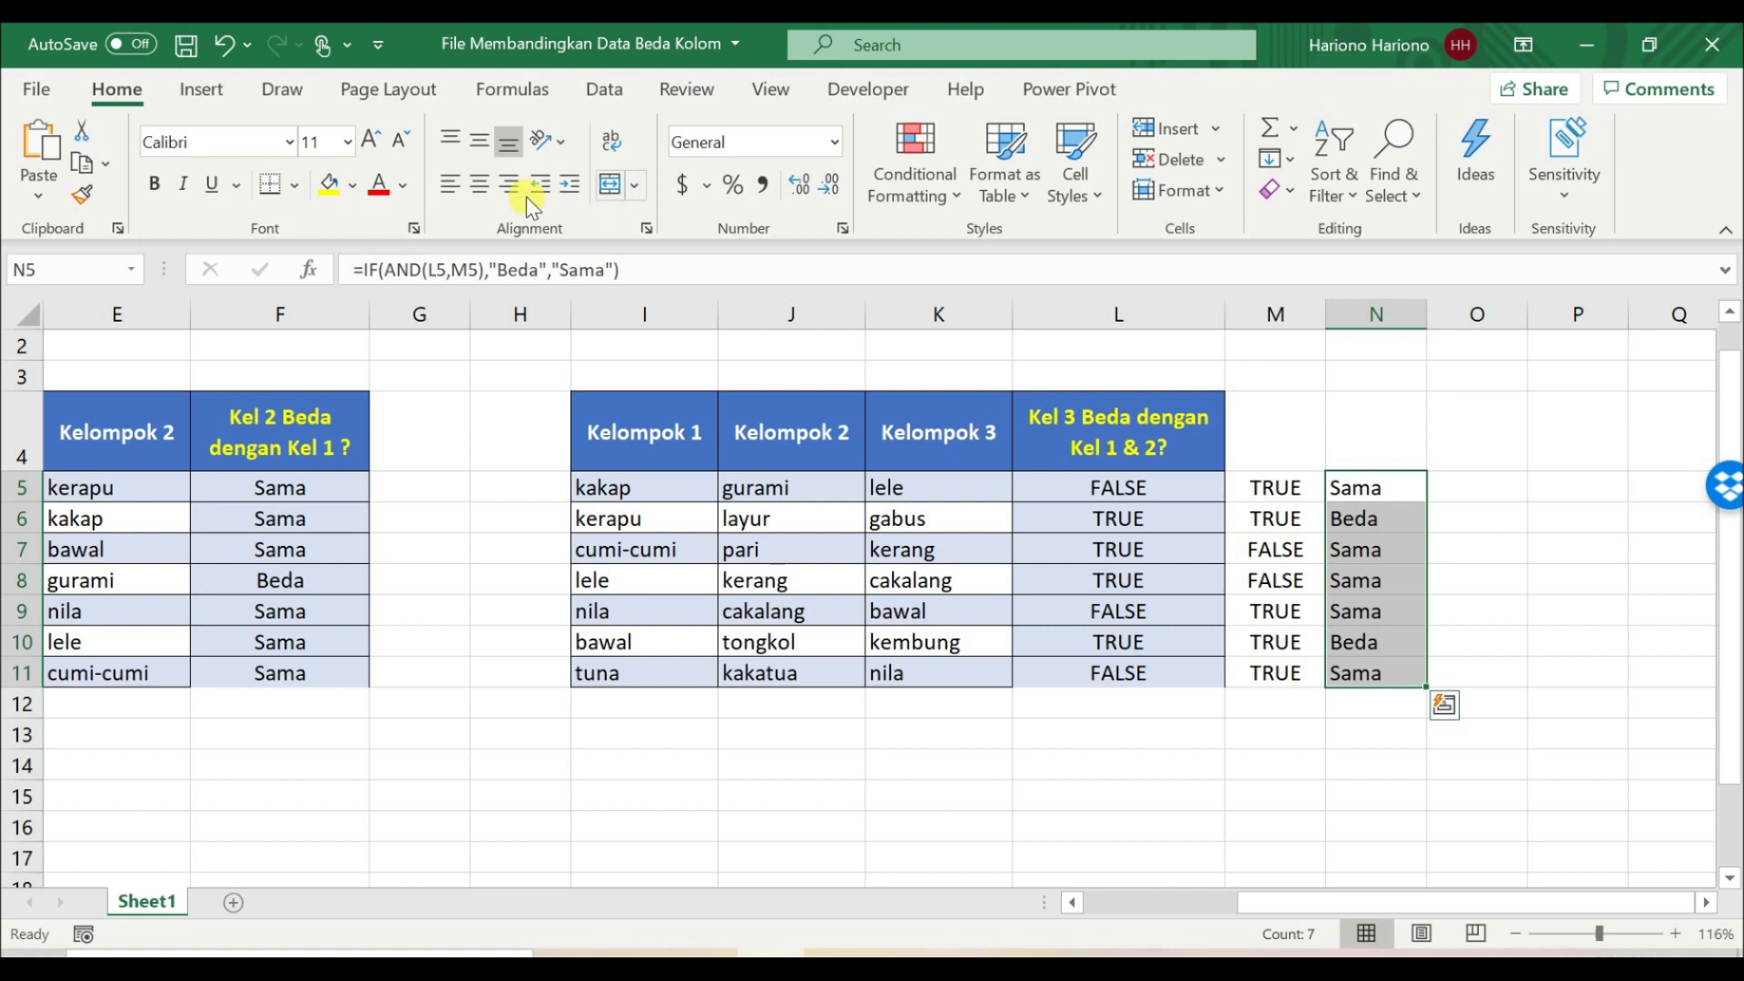
click(481, 184)
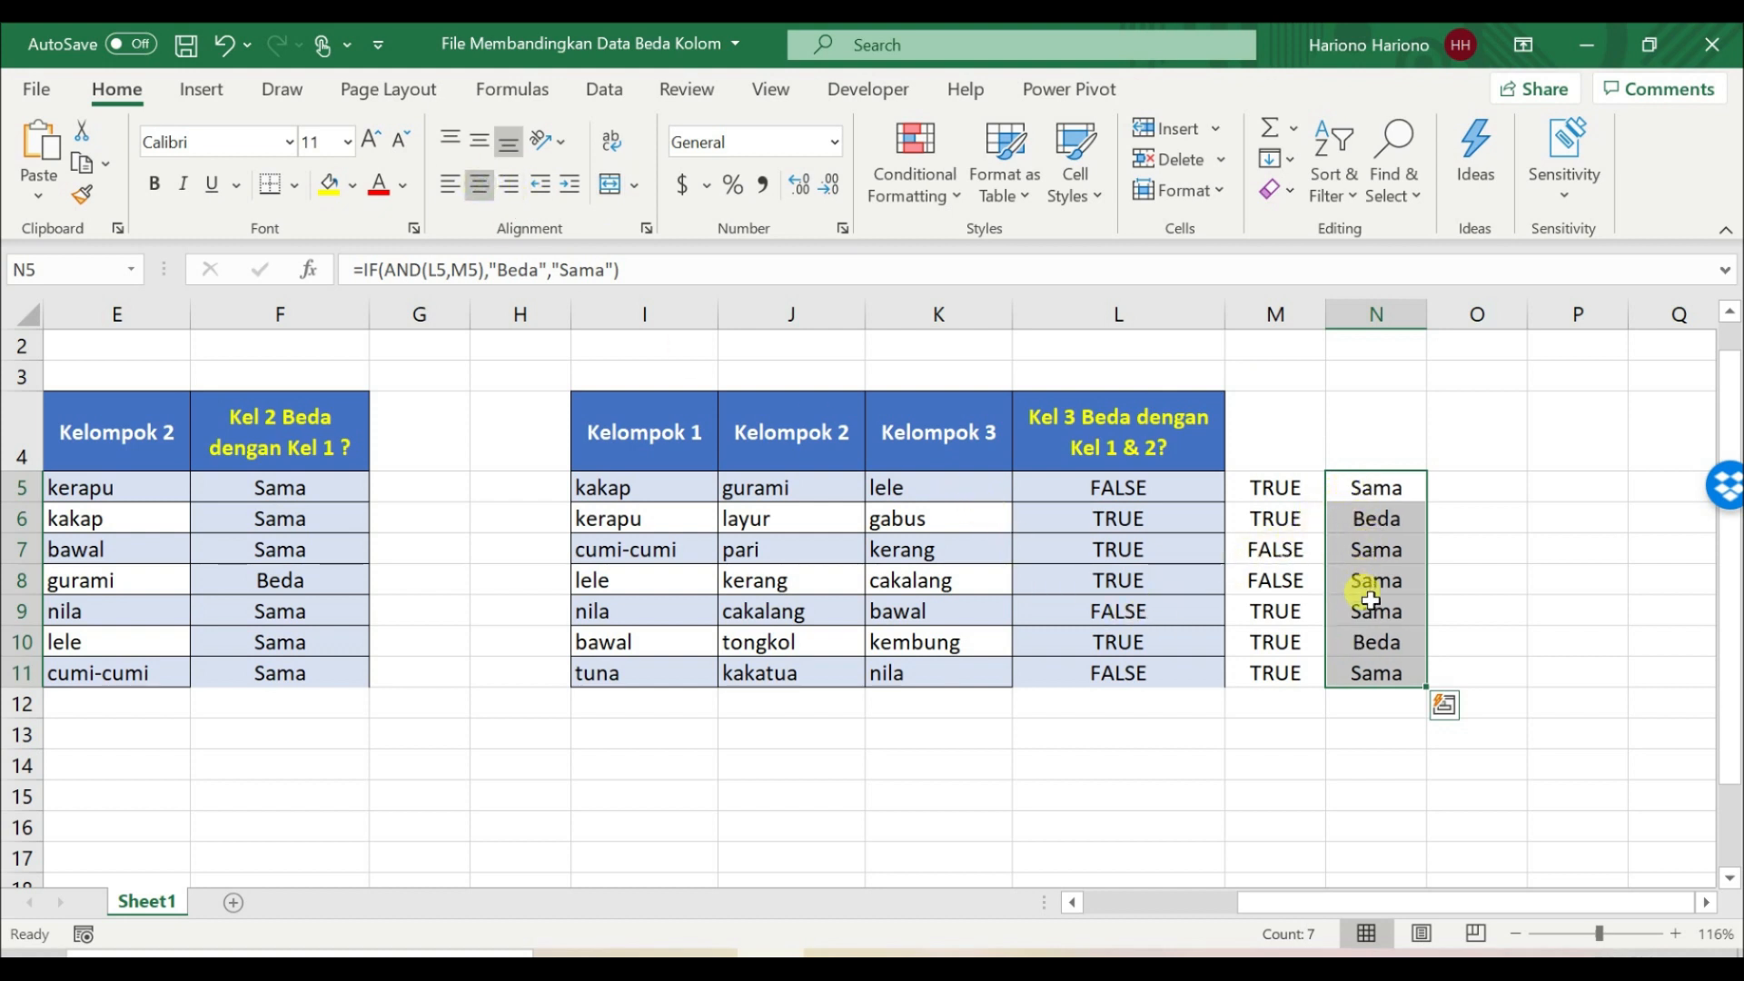
Step: Check the column N results for the Kelompok 3 entries kembung in row 10 and gabus in row 6
click(1366, 641)
drag(1367, 640, 934, 638)
click(879, 639)
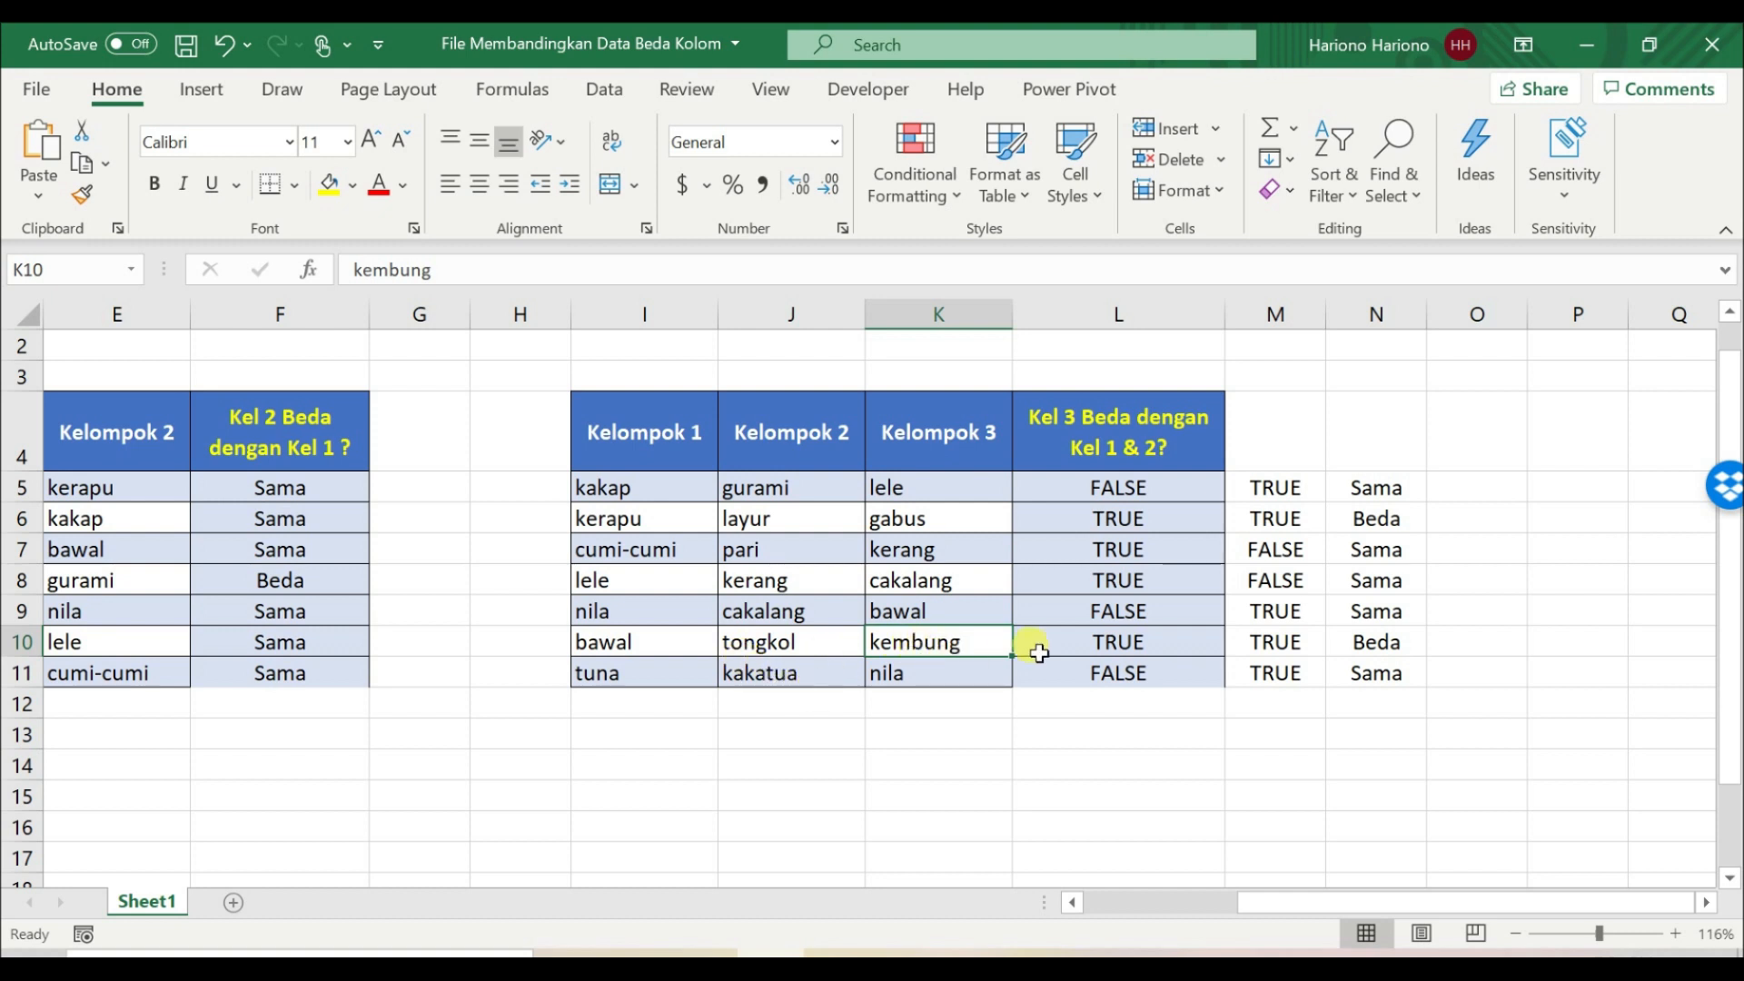
click(965, 519)
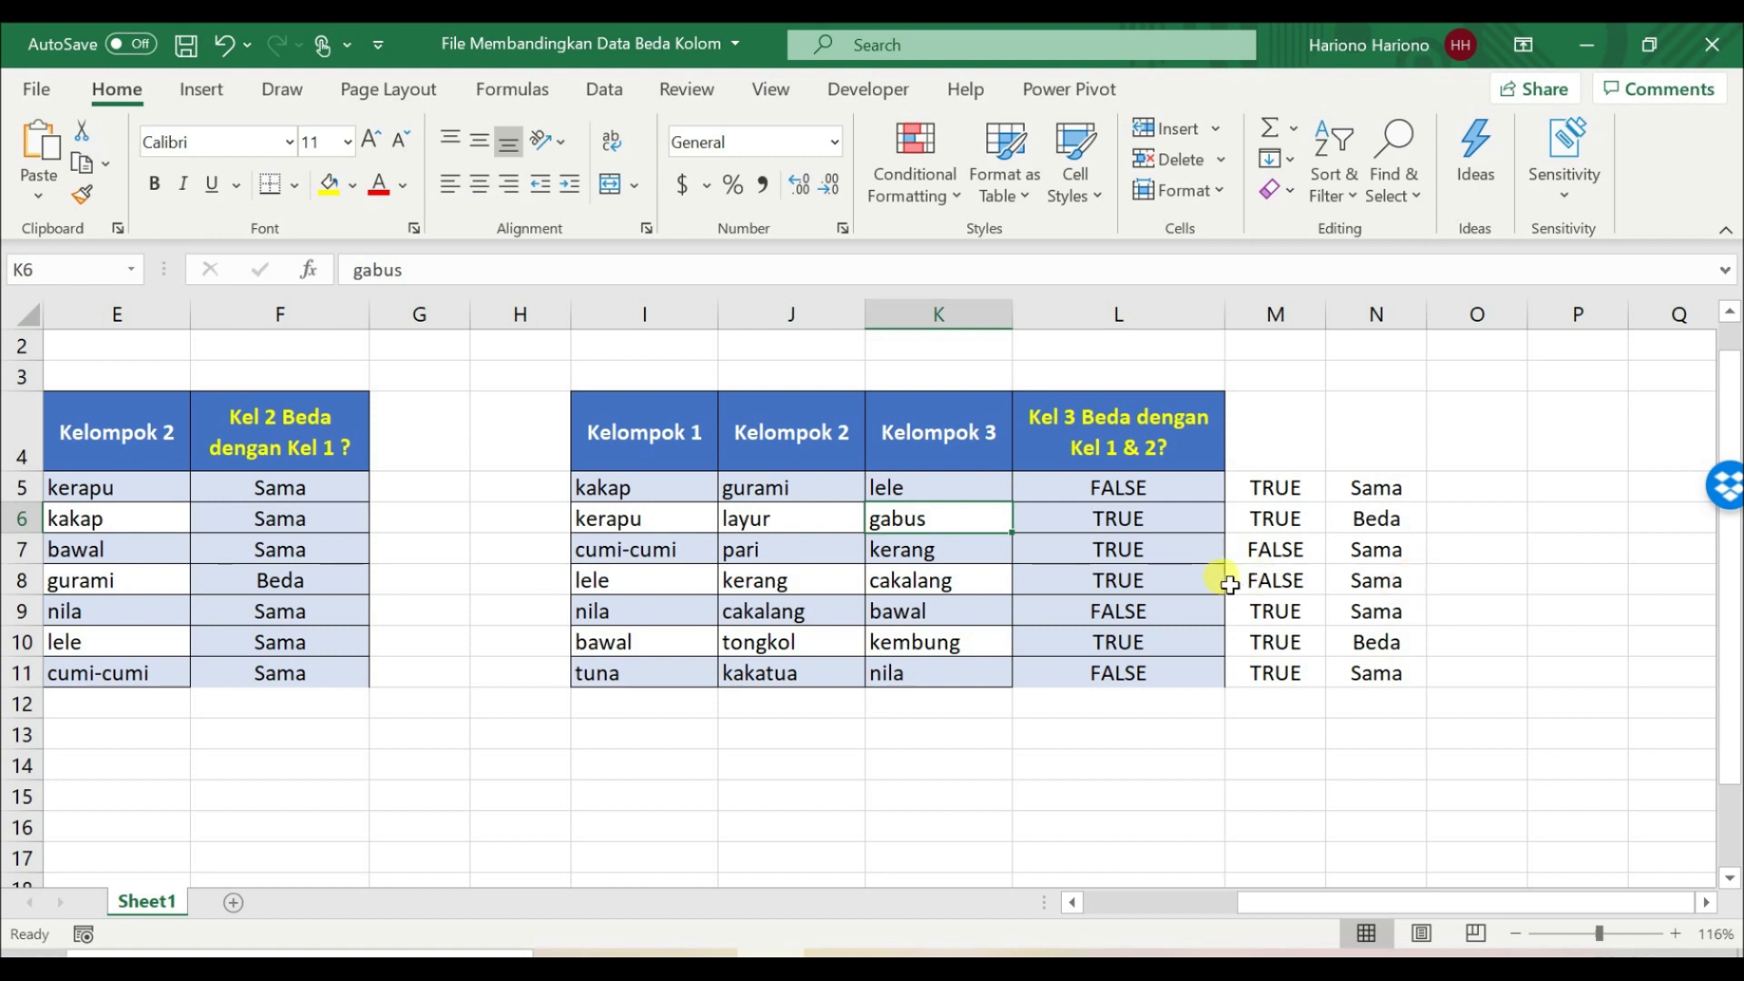
Step: Examine how the IF formula in N5 refers to the helper formulas in L5 and M5
click(1333, 485)
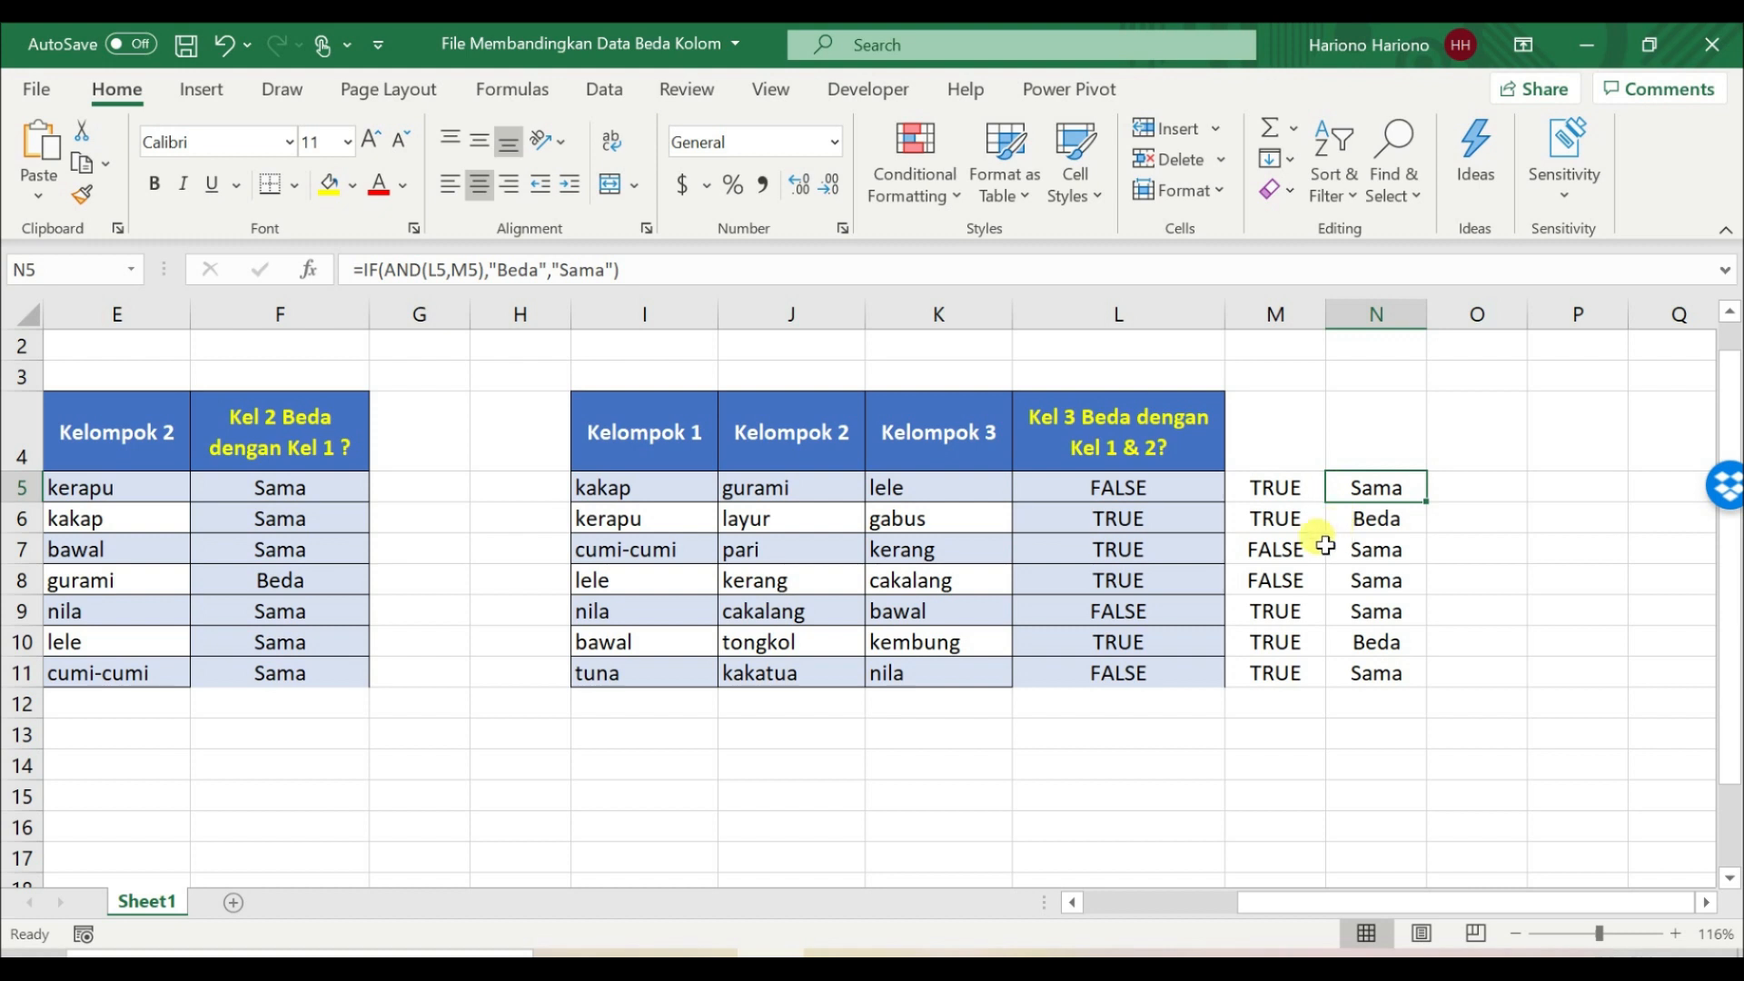
drag(1072, 479, 1244, 674)
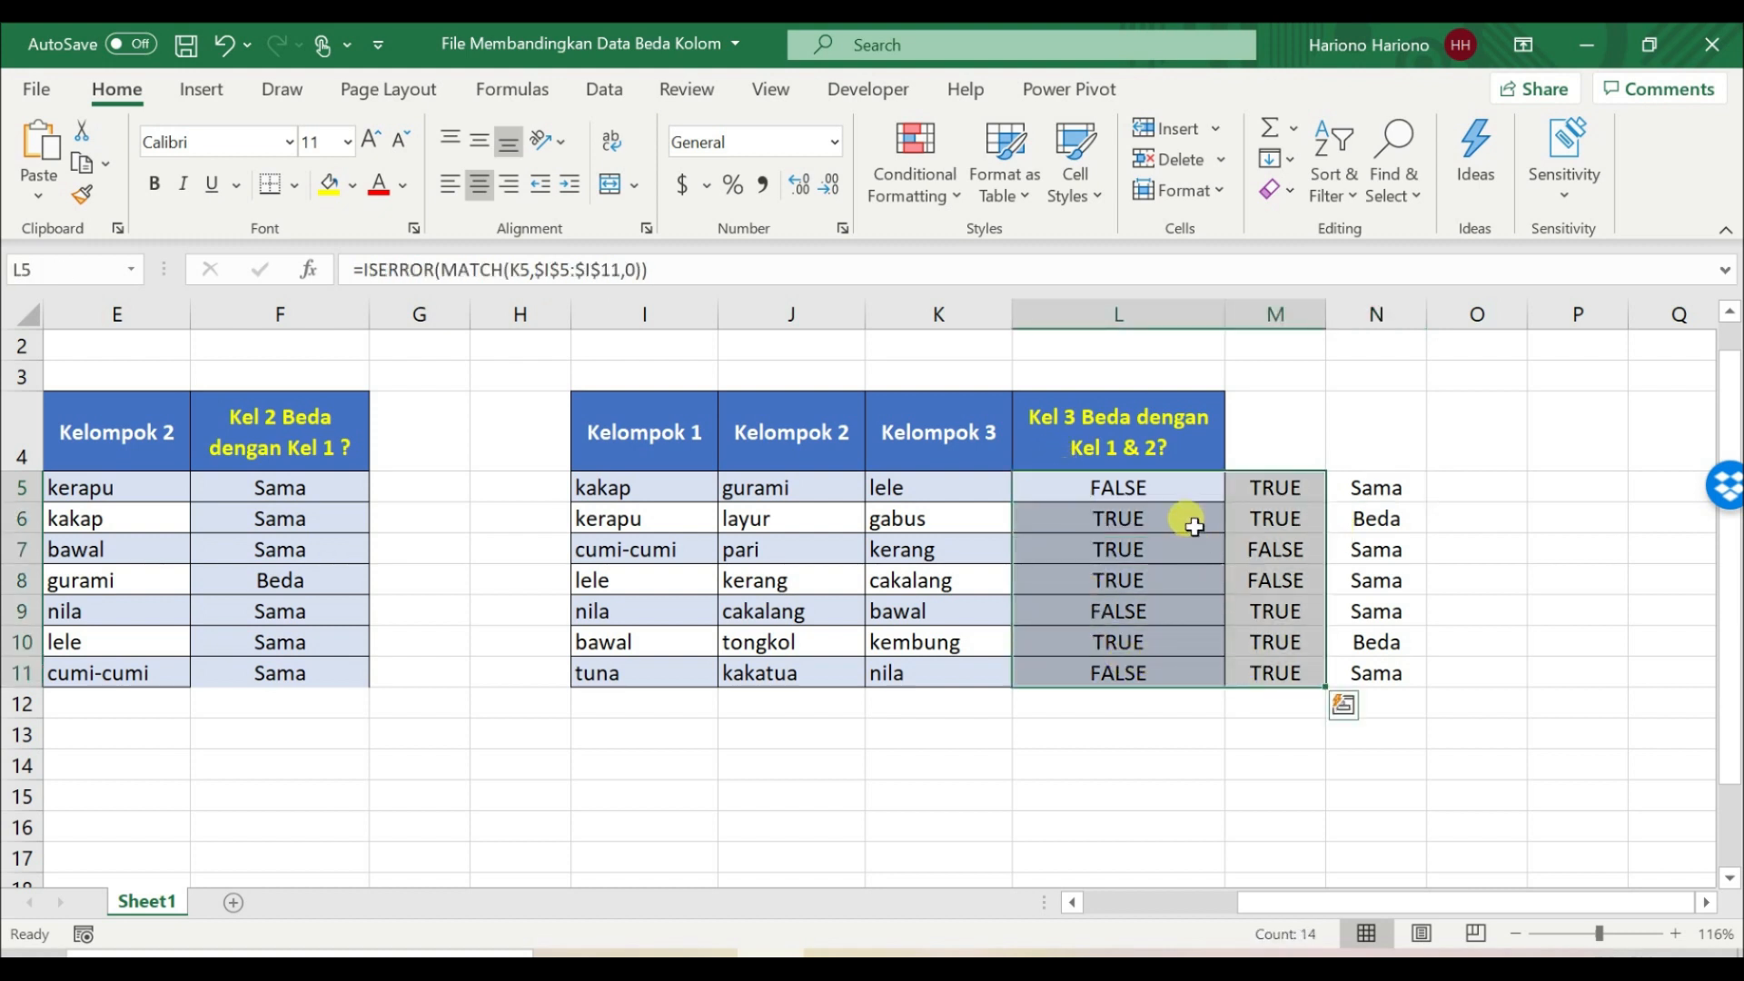
click(1163, 495)
click(1288, 490)
click(1371, 487)
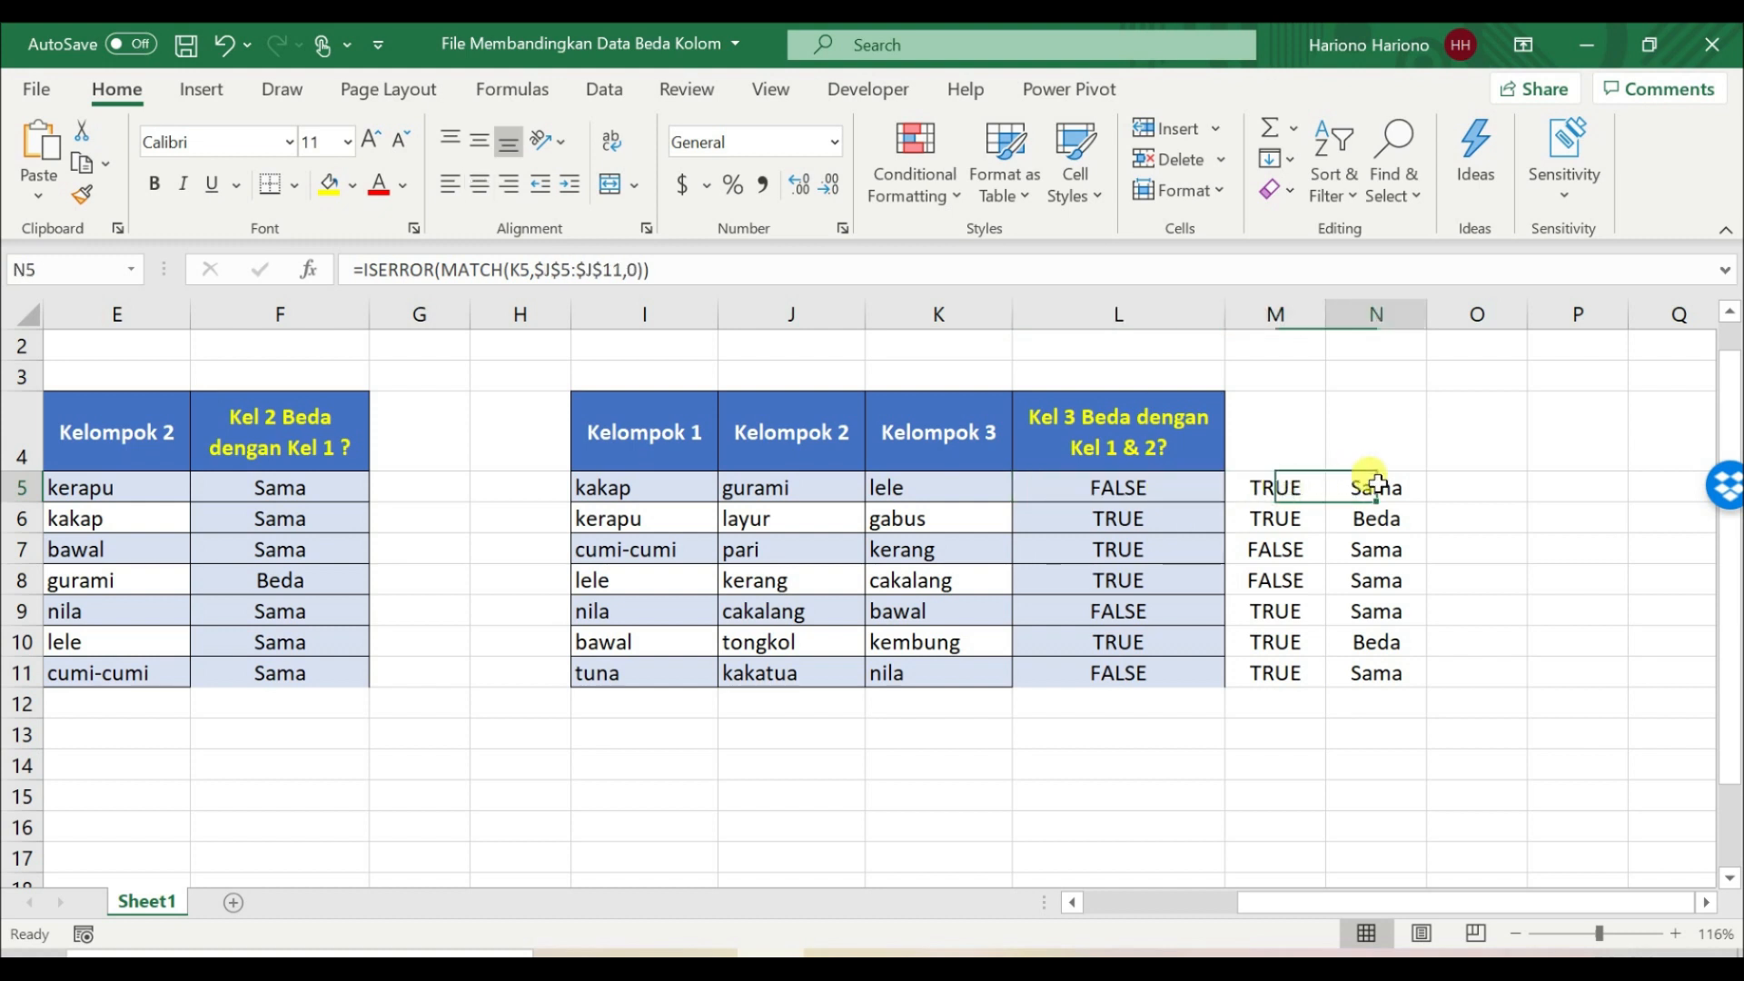
click(1150, 496)
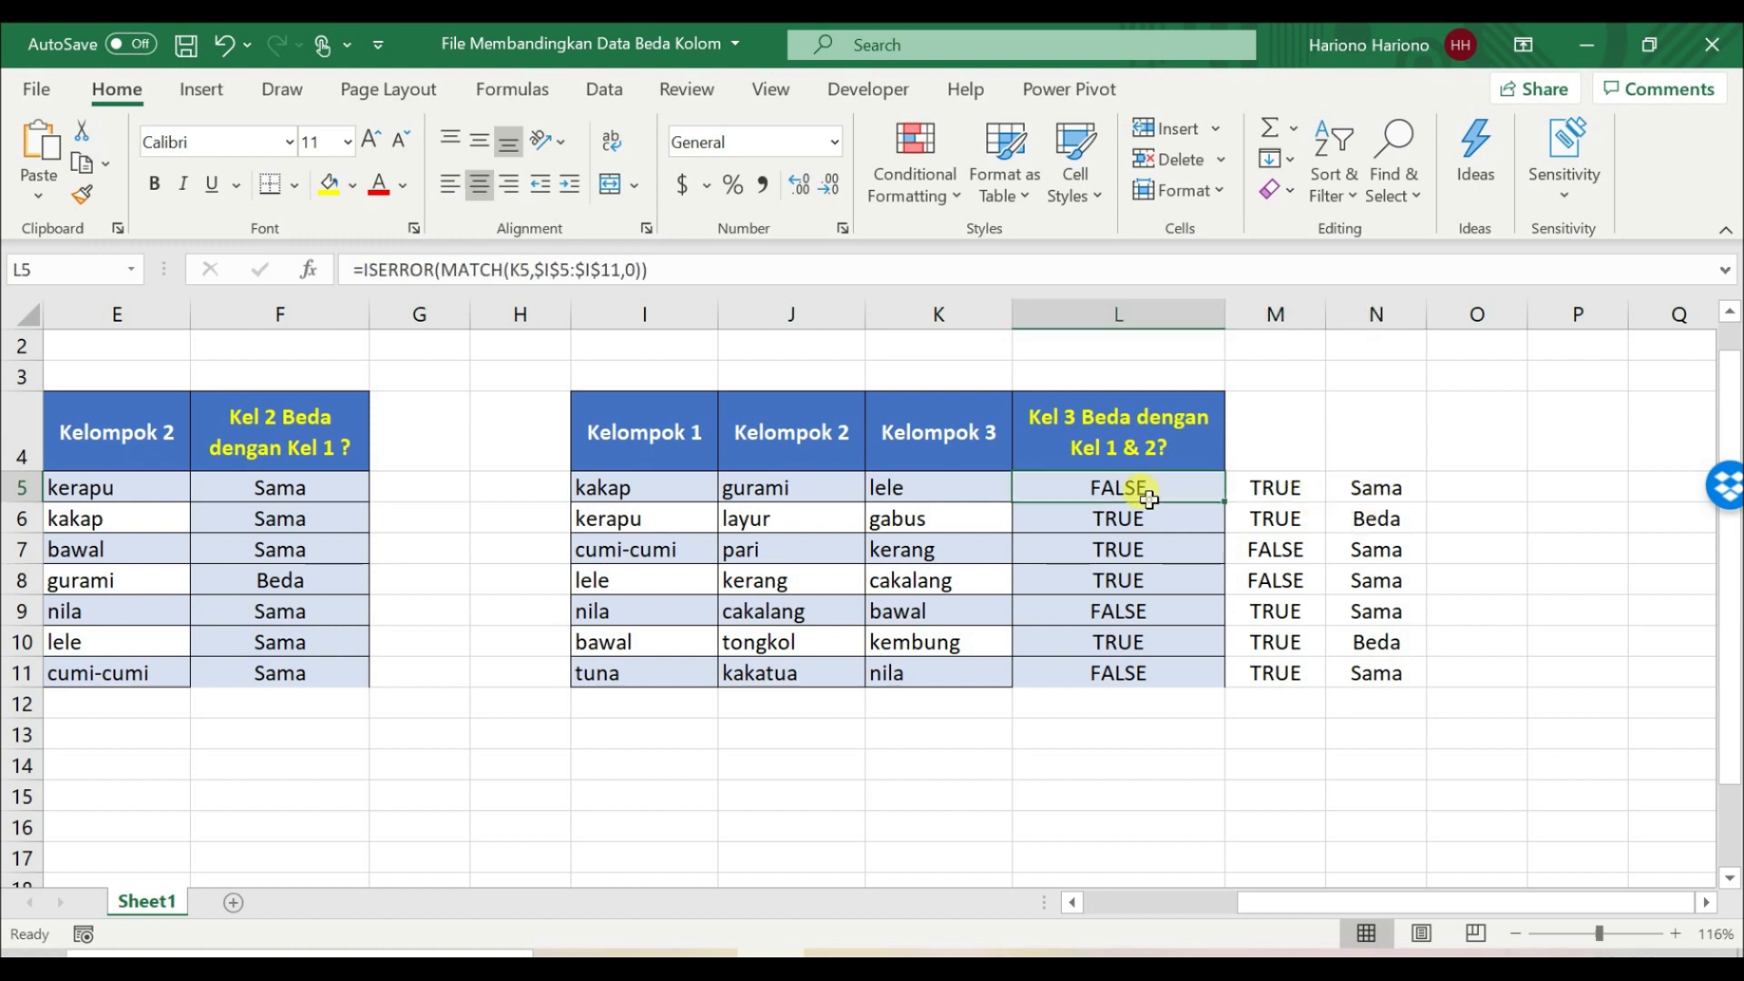
click(1333, 494)
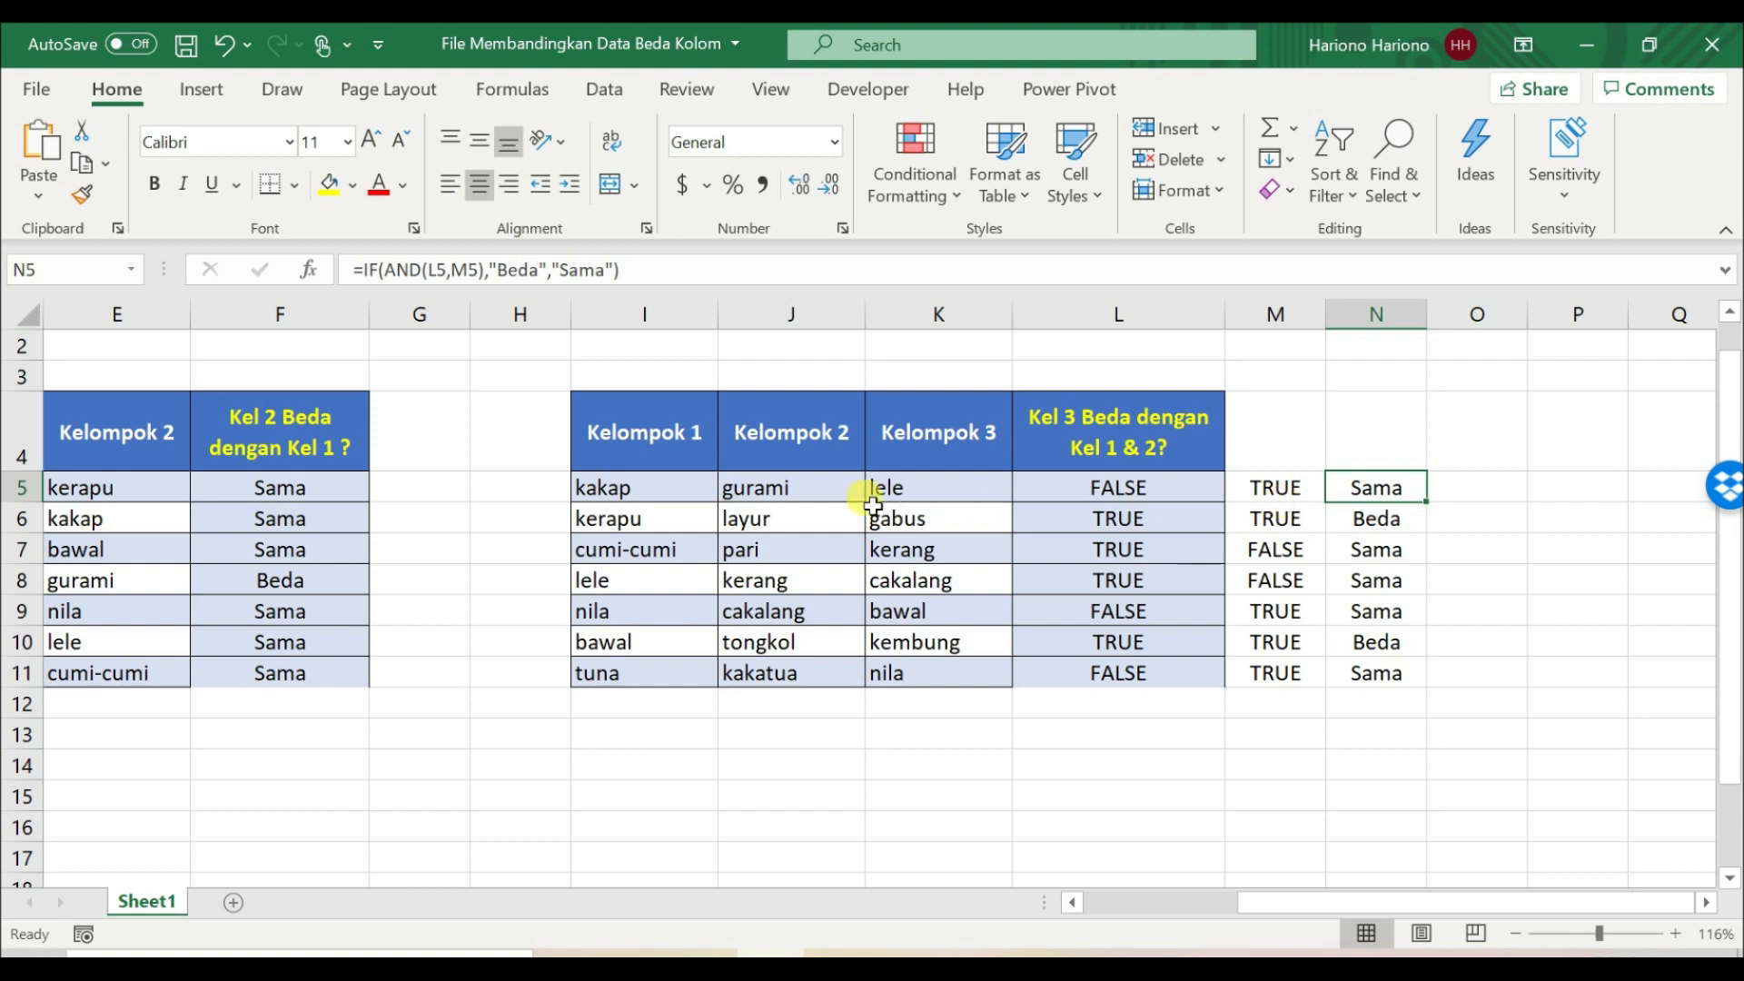
click(442, 270)
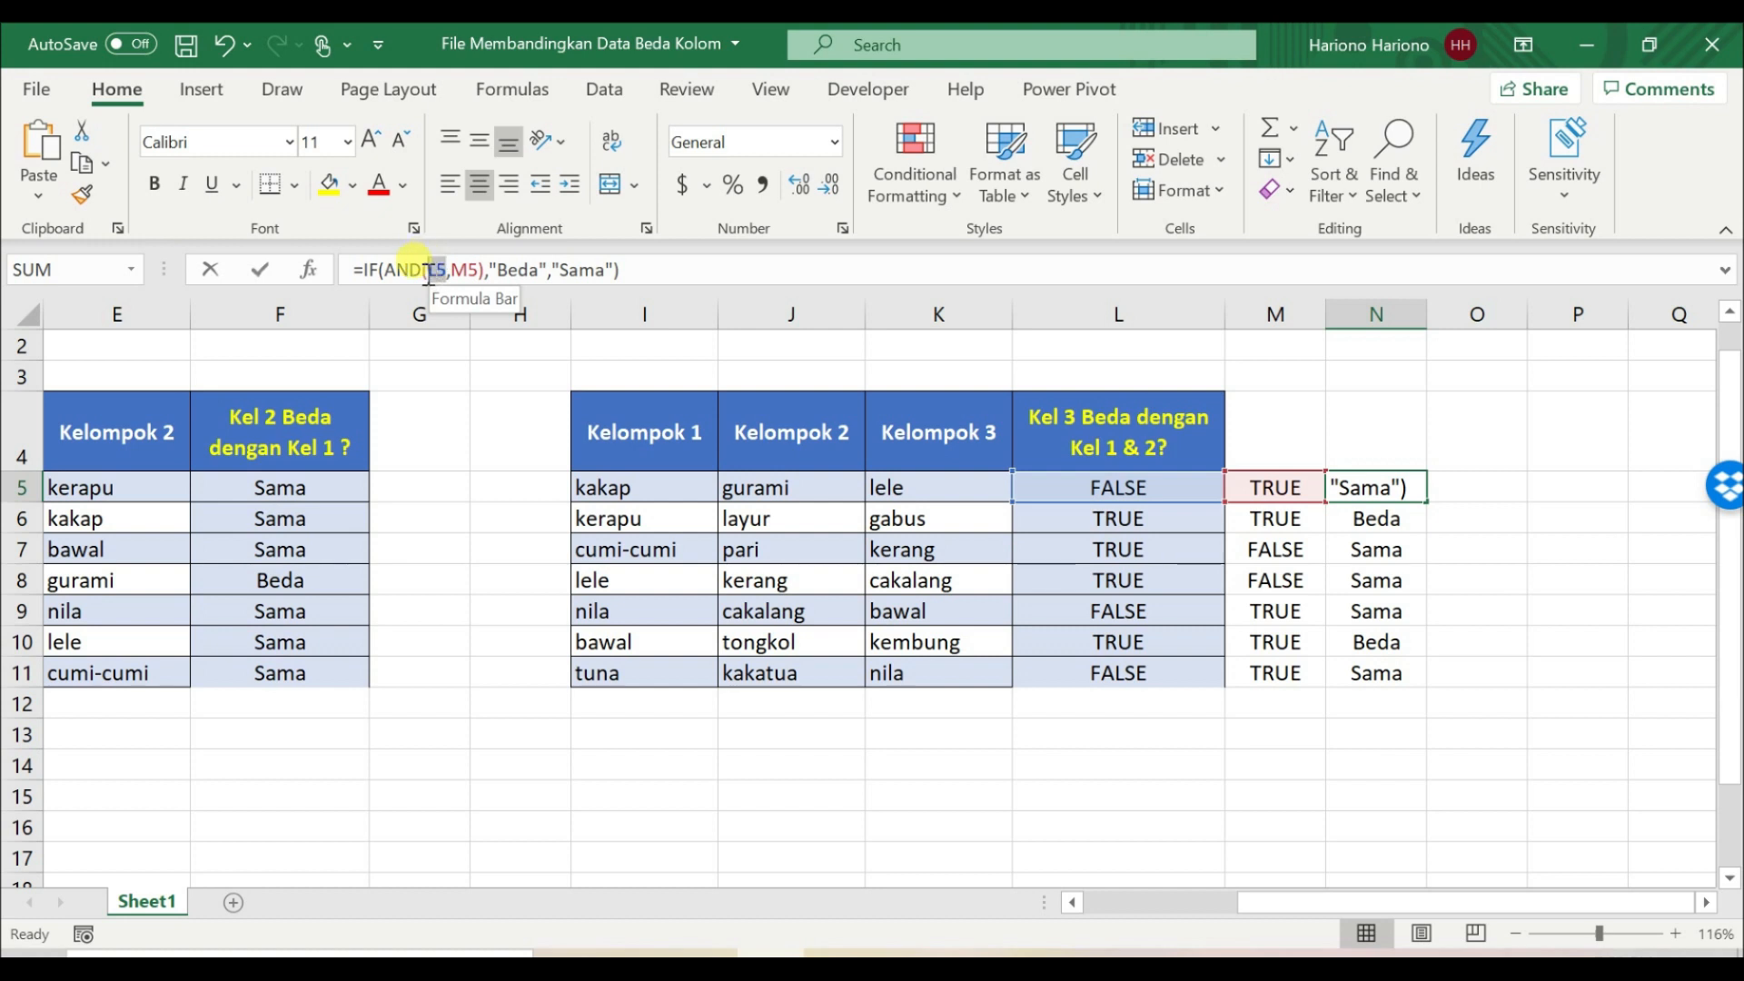
drag(428, 273, 432, 274)
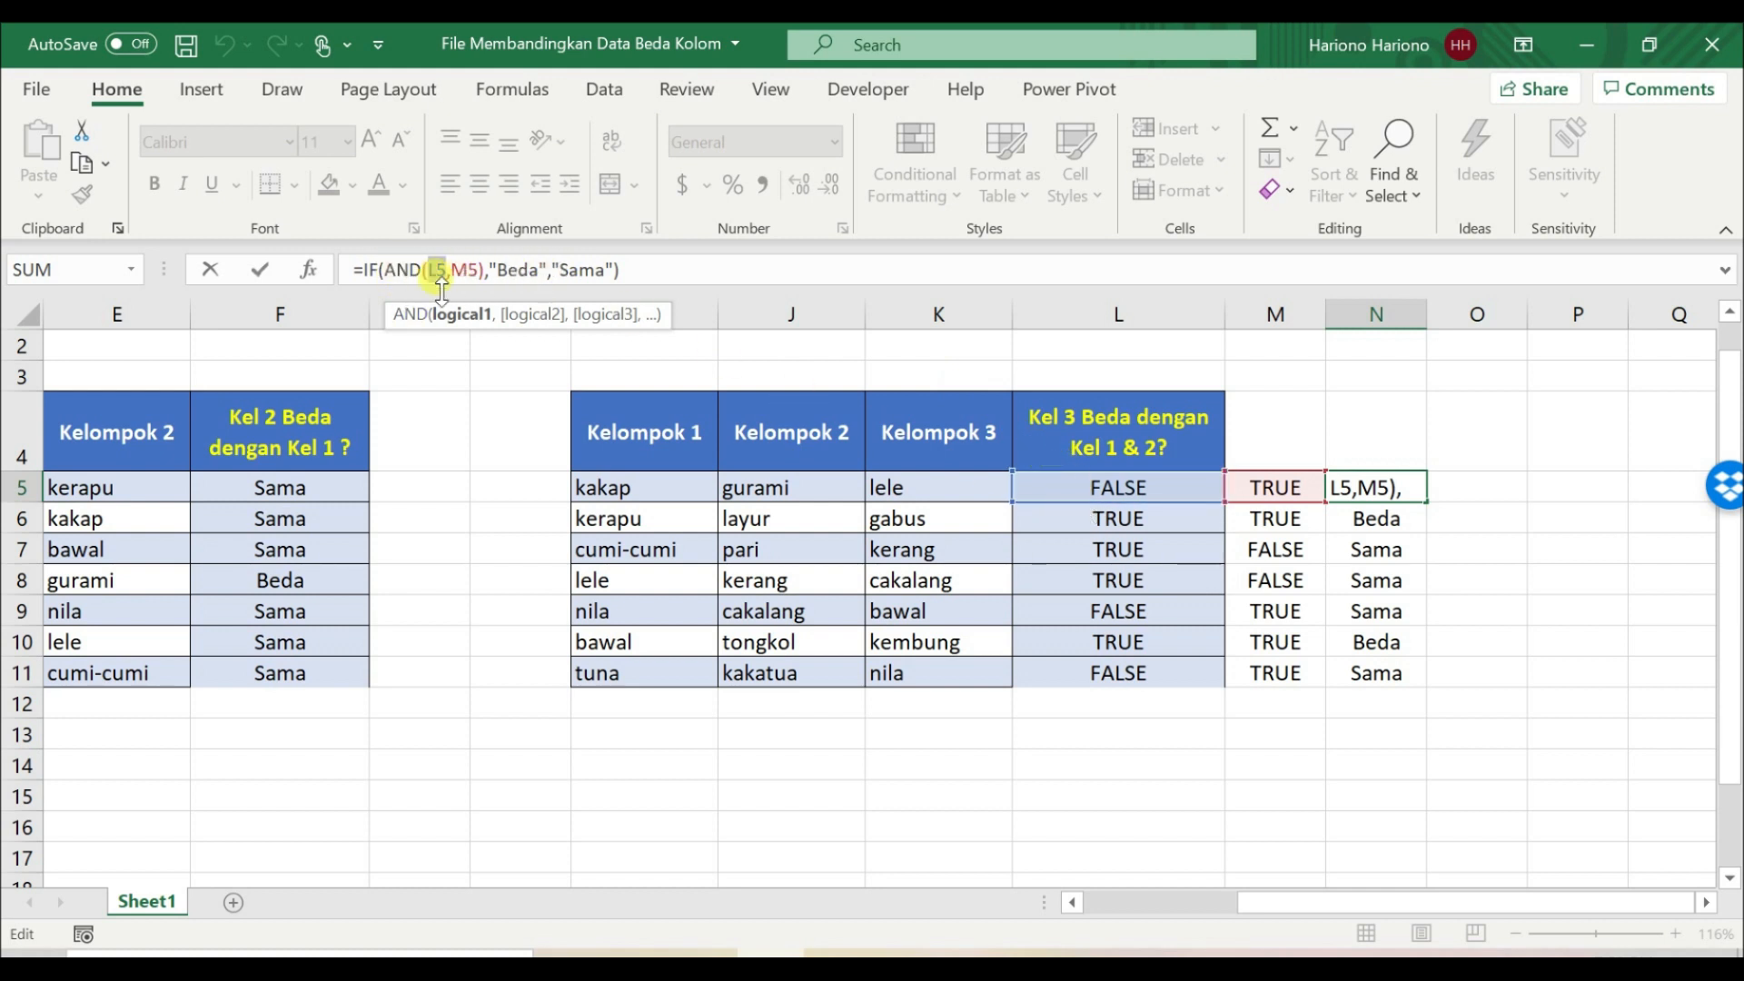
key(ctrl+Return)
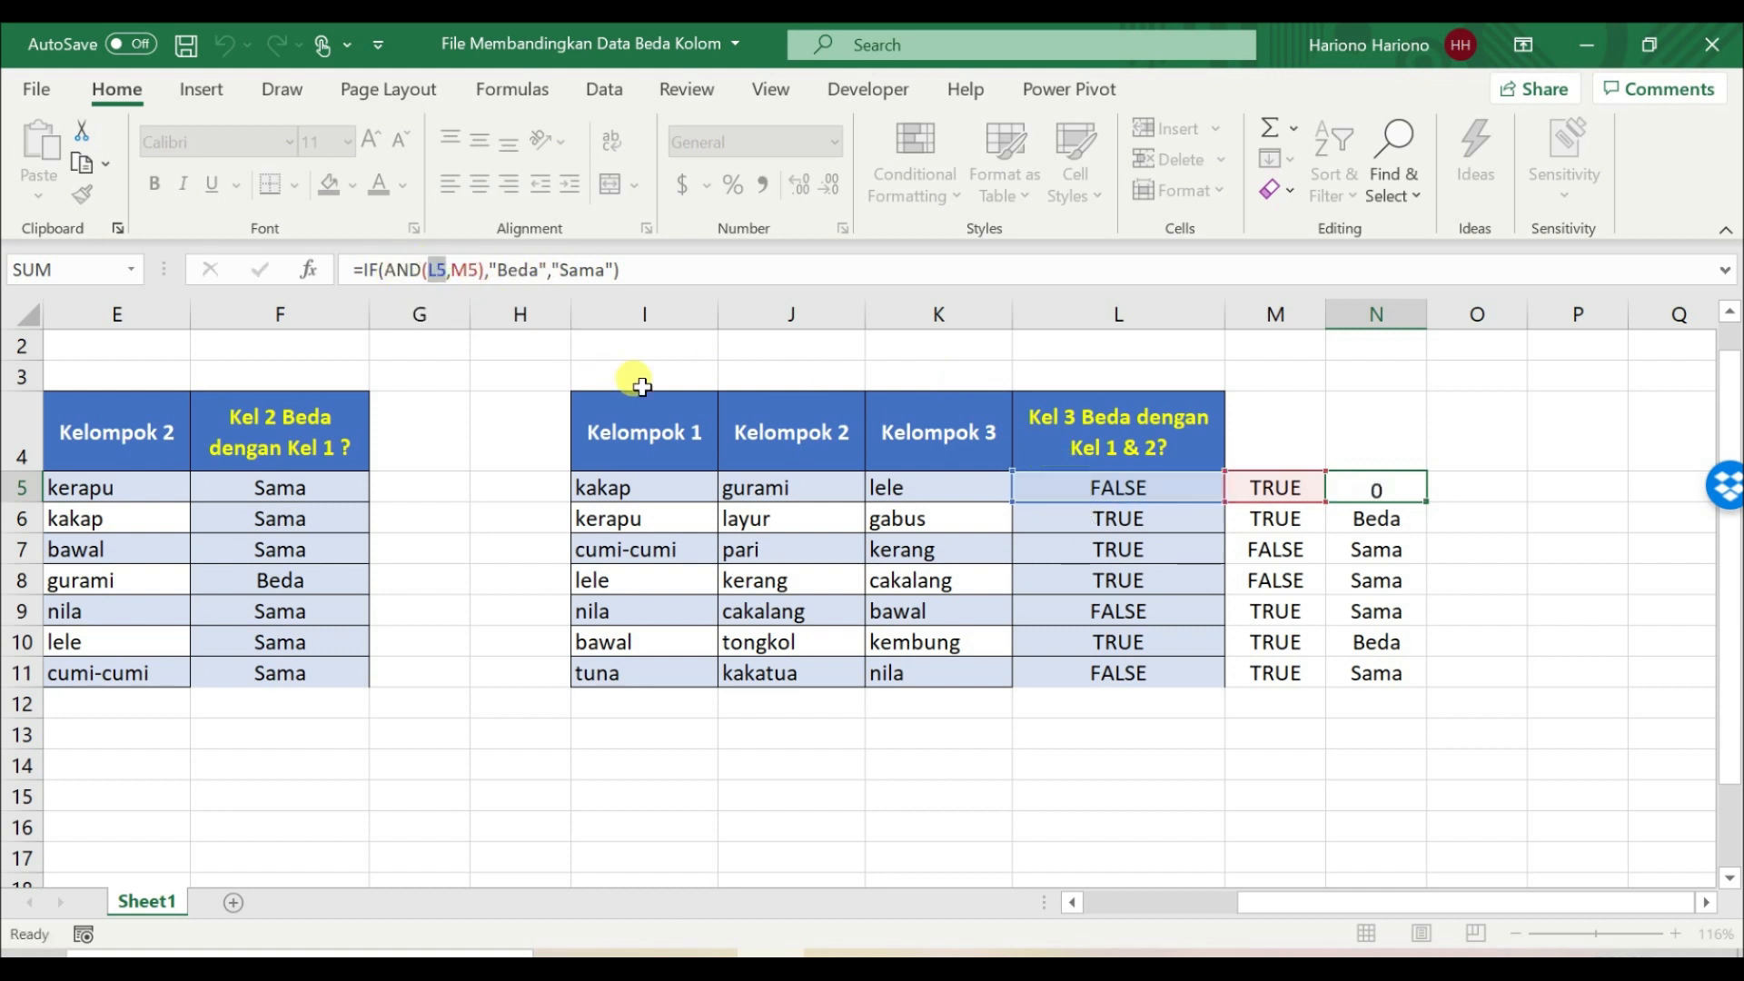
Step: Copy the expression ISERROR(MATCH(K5,$I$5:$I$11,0)) from L5 without its equals sign, leaving the cell unedited
key(Left)
key(Left)
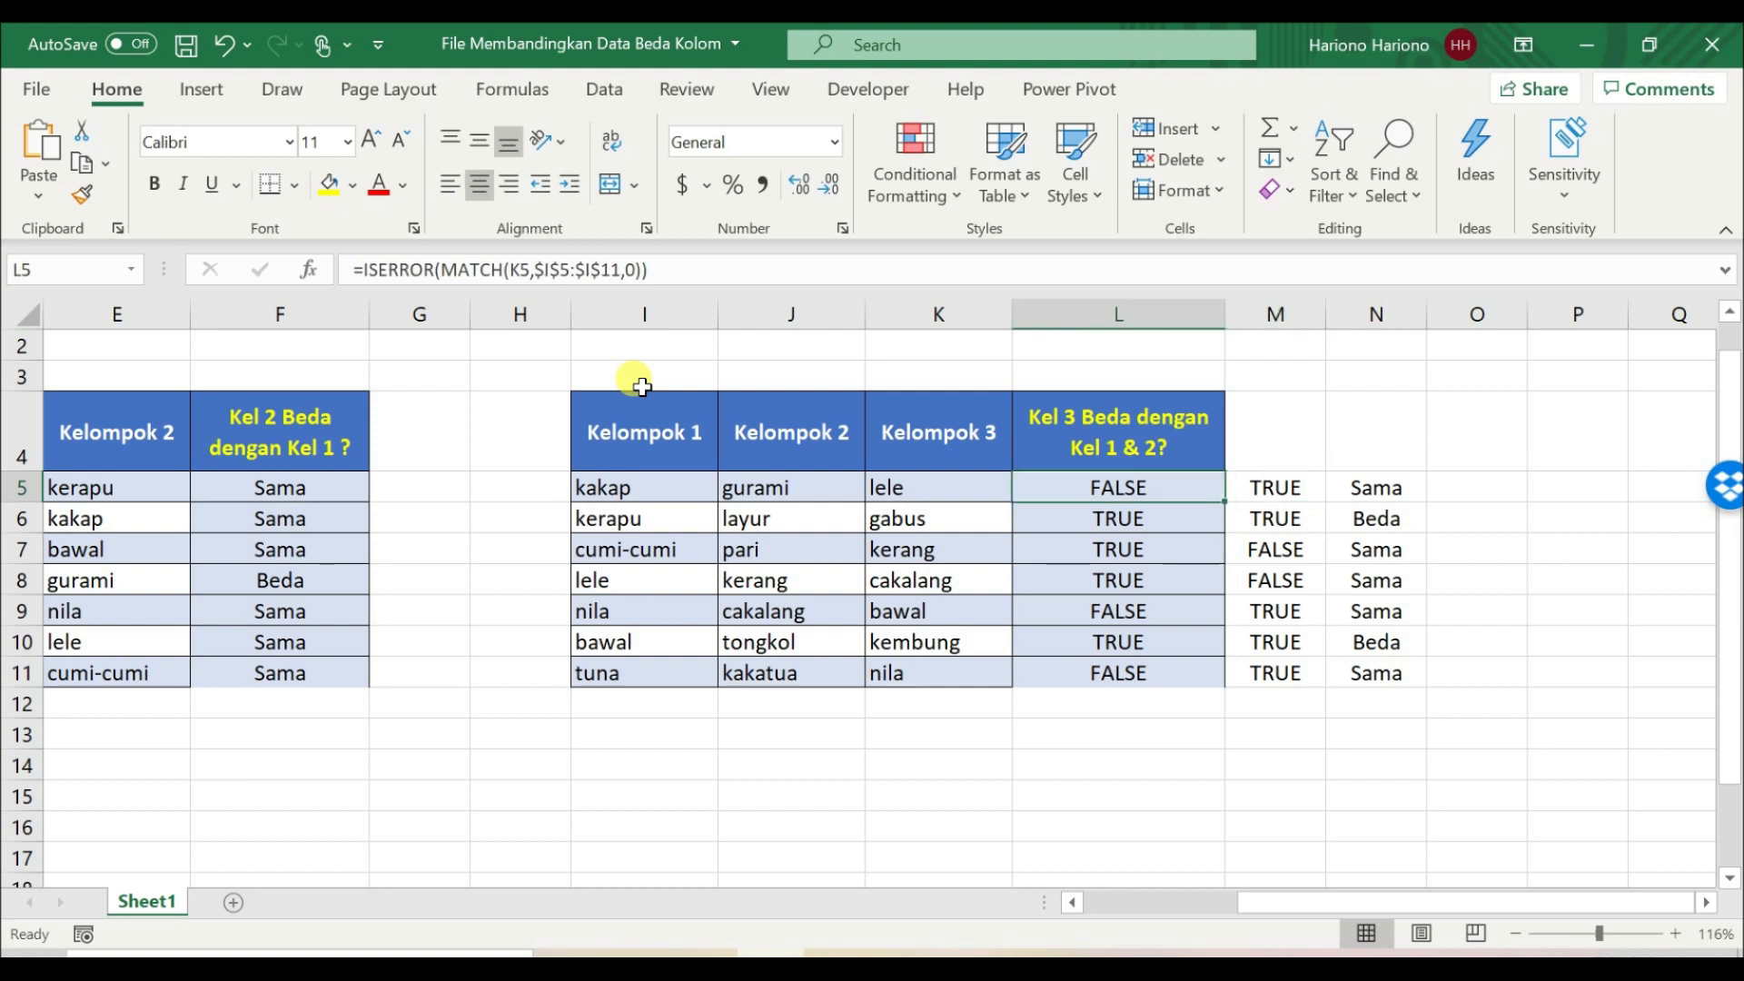
click(661, 270)
drag(660, 270, 364, 270)
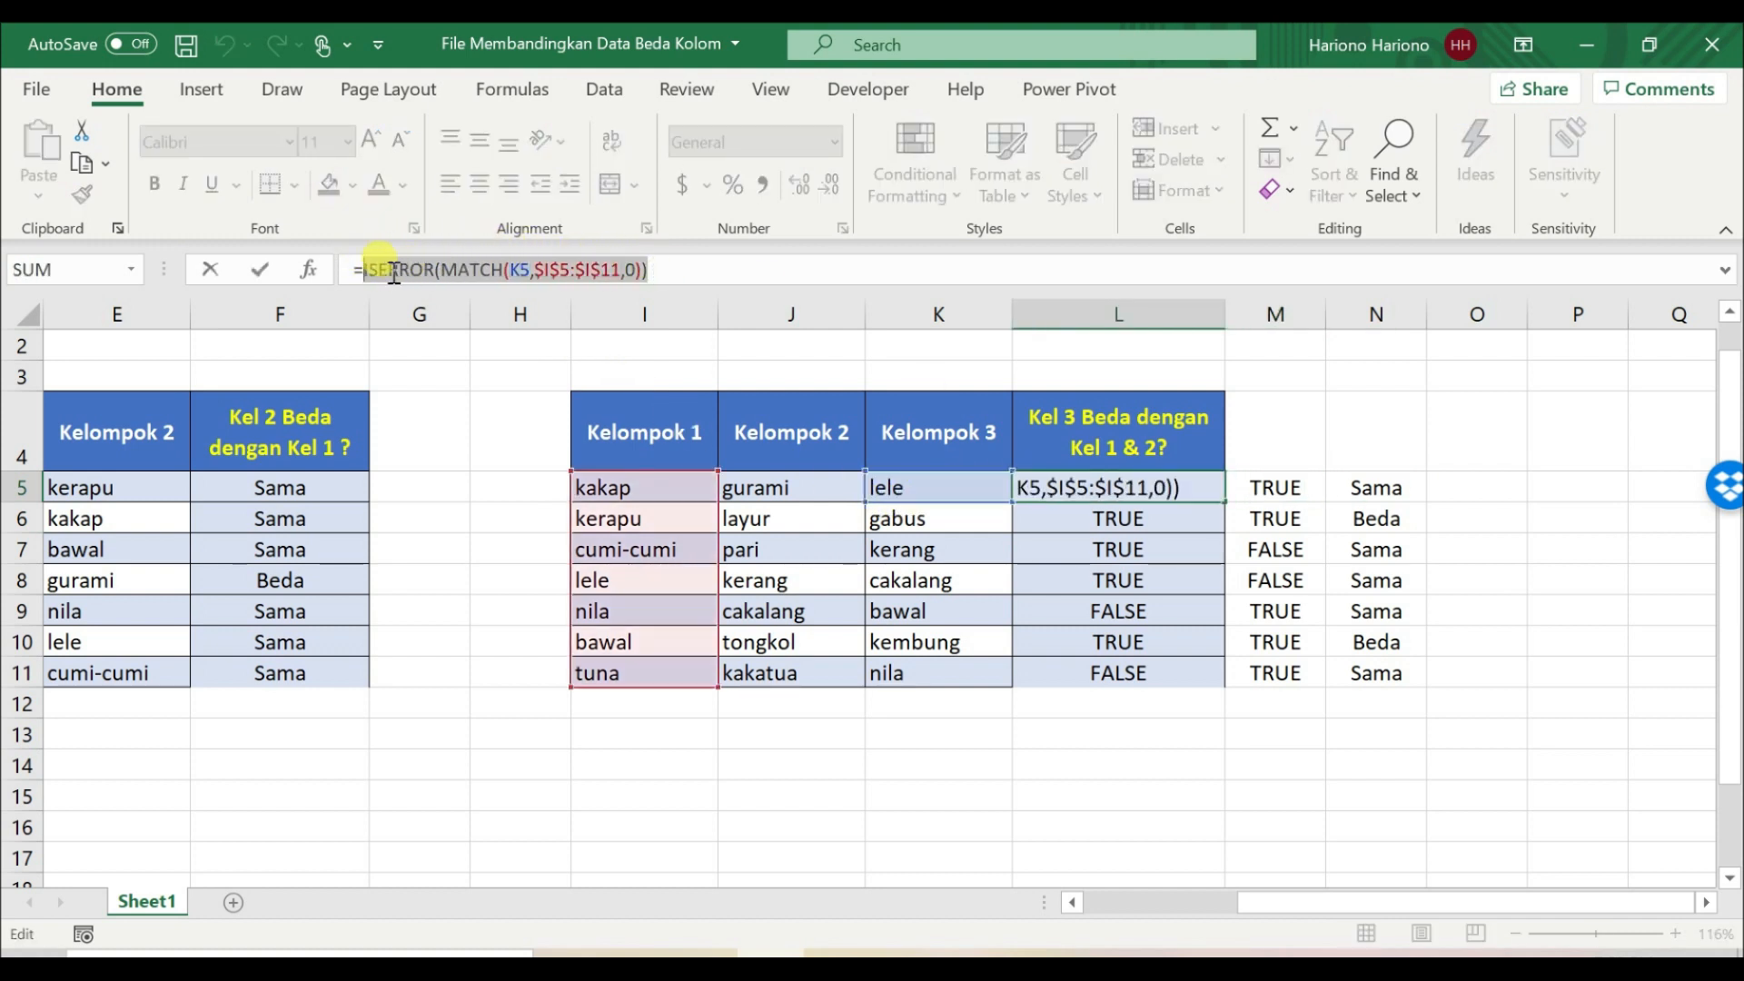
key(ctrl+c)
key(Escape)
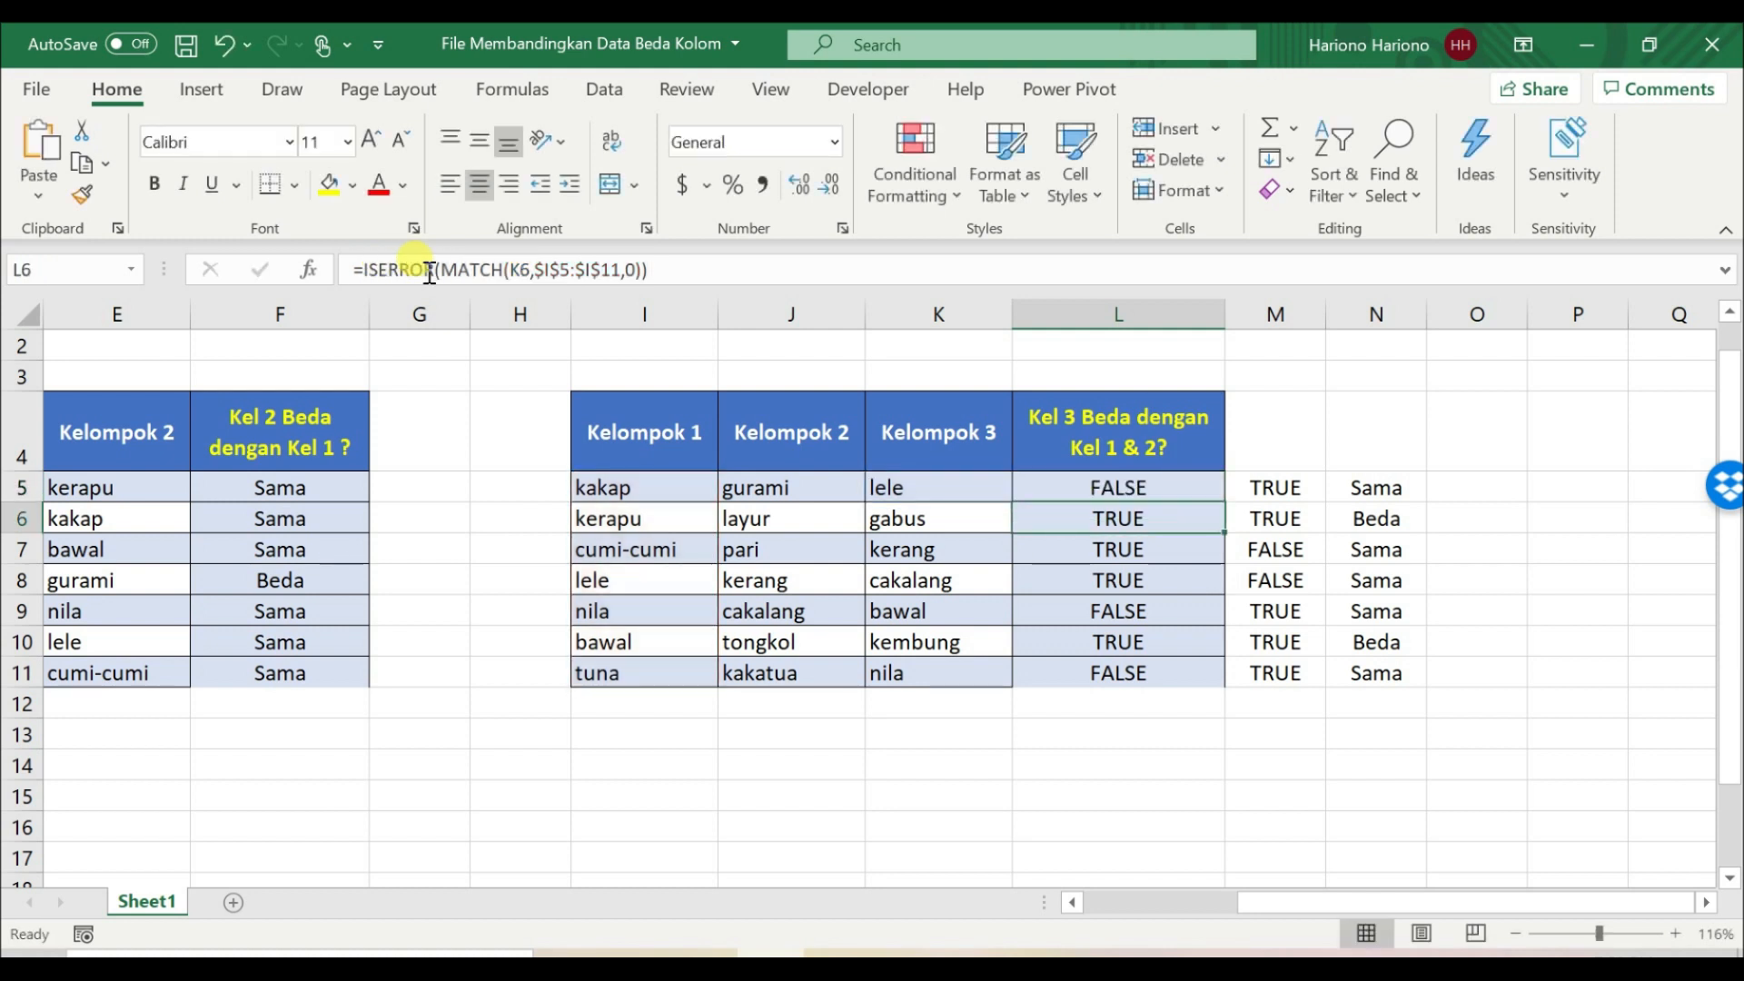
Step: Replace the L5 reference in N5's formula with the copied ISERROR(MATCH(K5,$I$5:$I$11,0)) expression
key(Right)
key(Right)
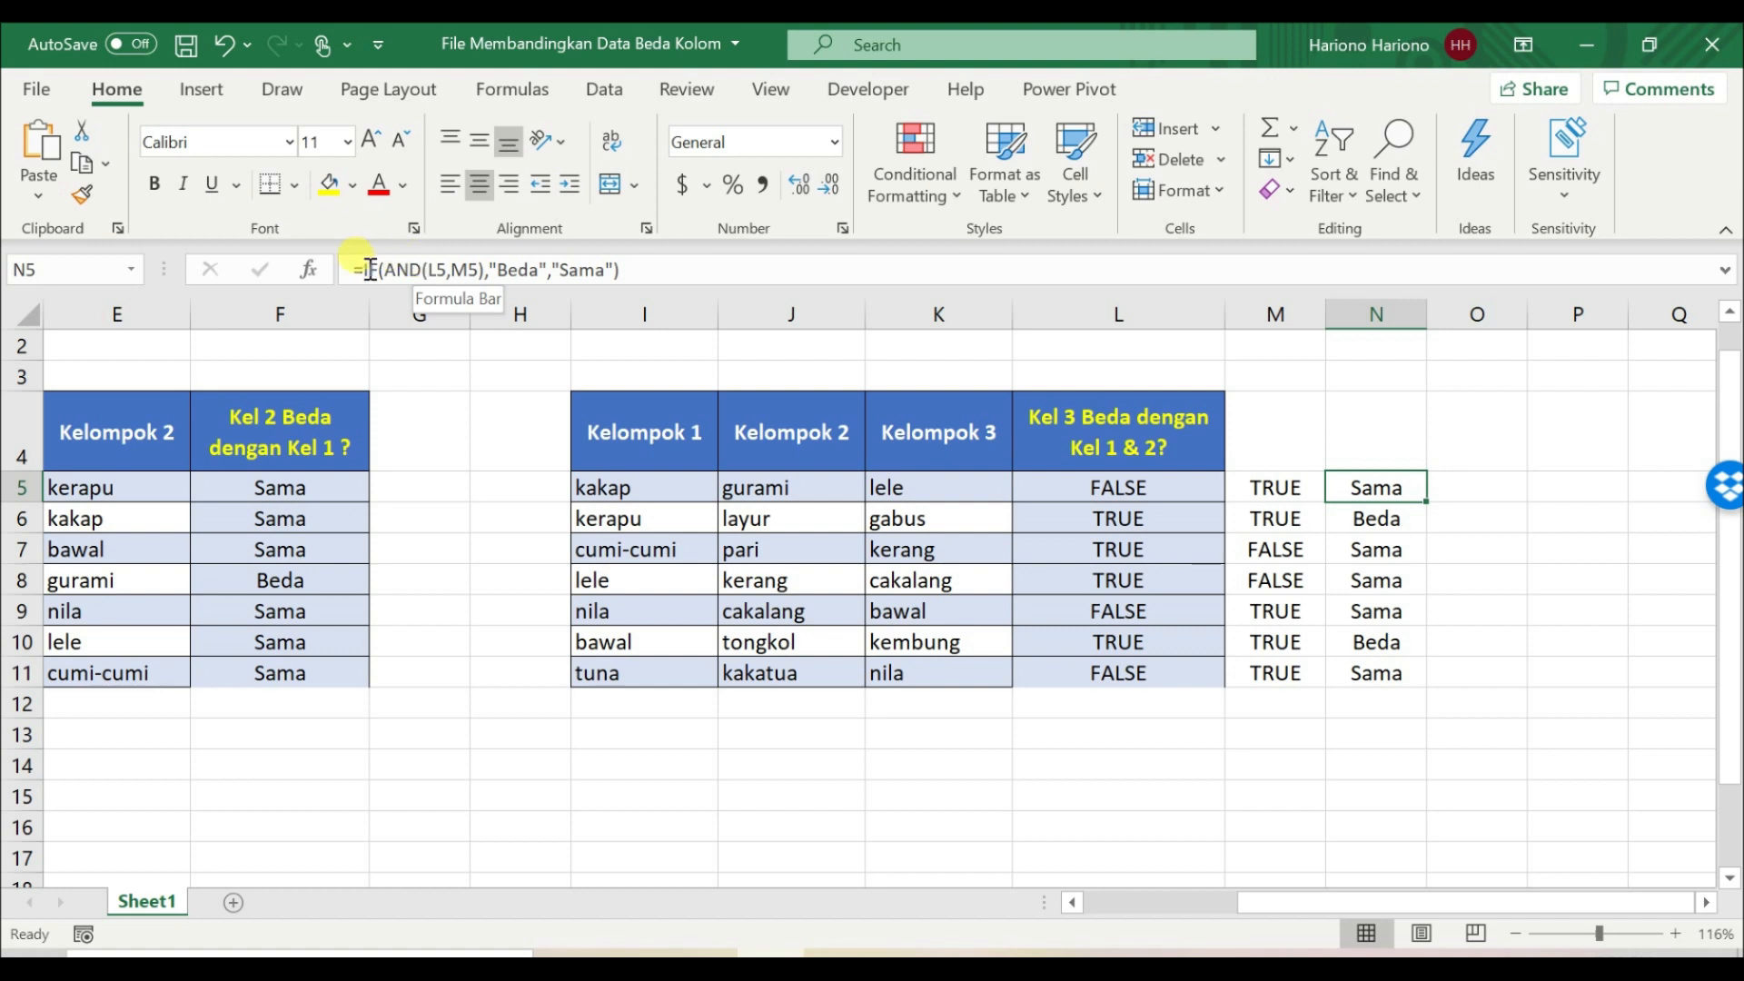
click(441, 270)
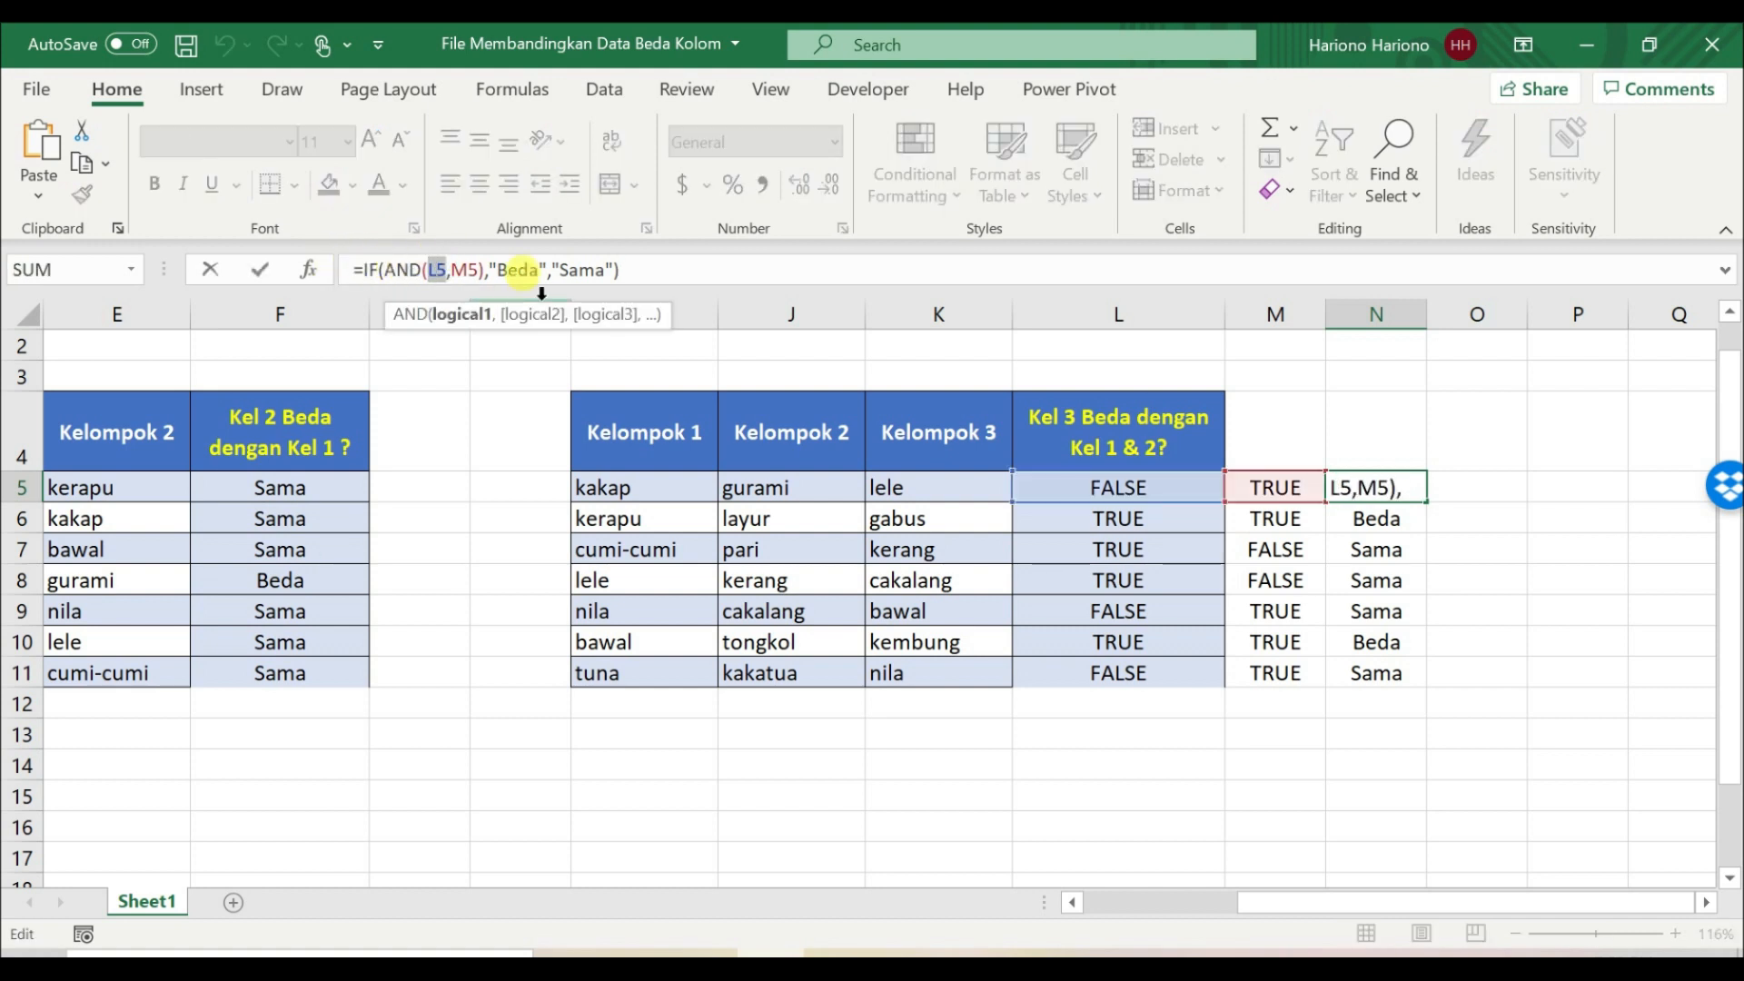
key(ctrl+v)
key(Return)
key(Up)
key(Left)
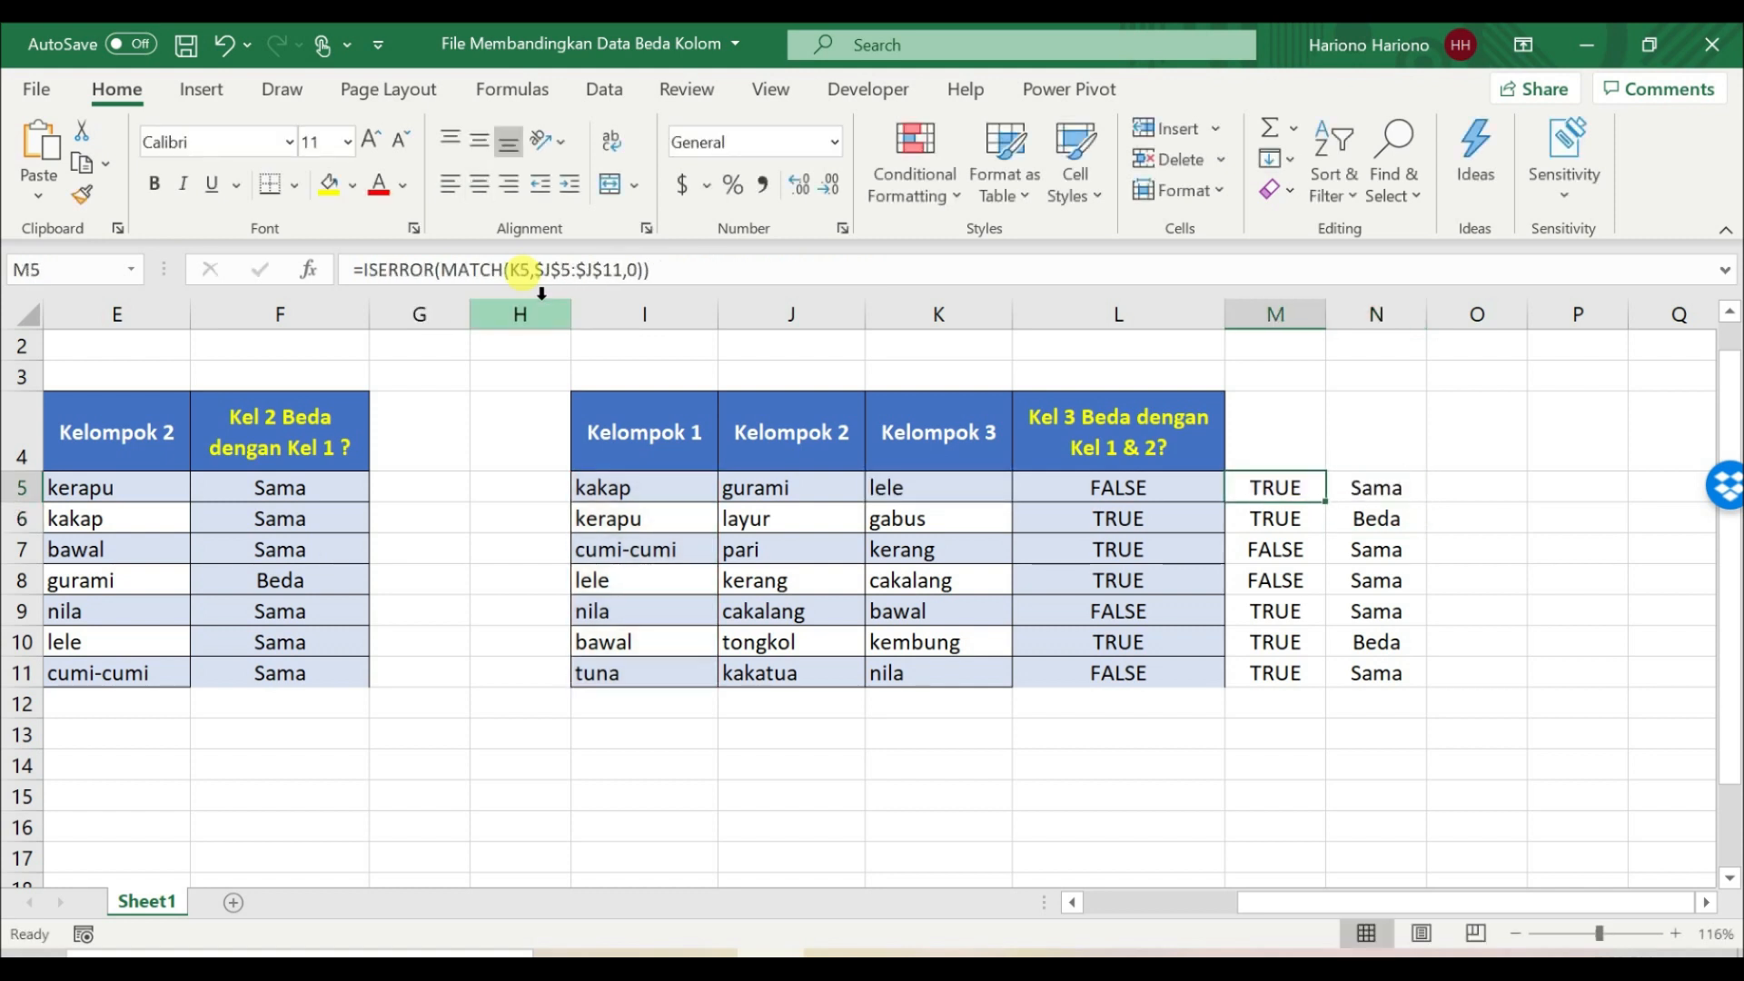
click(1335, 484)
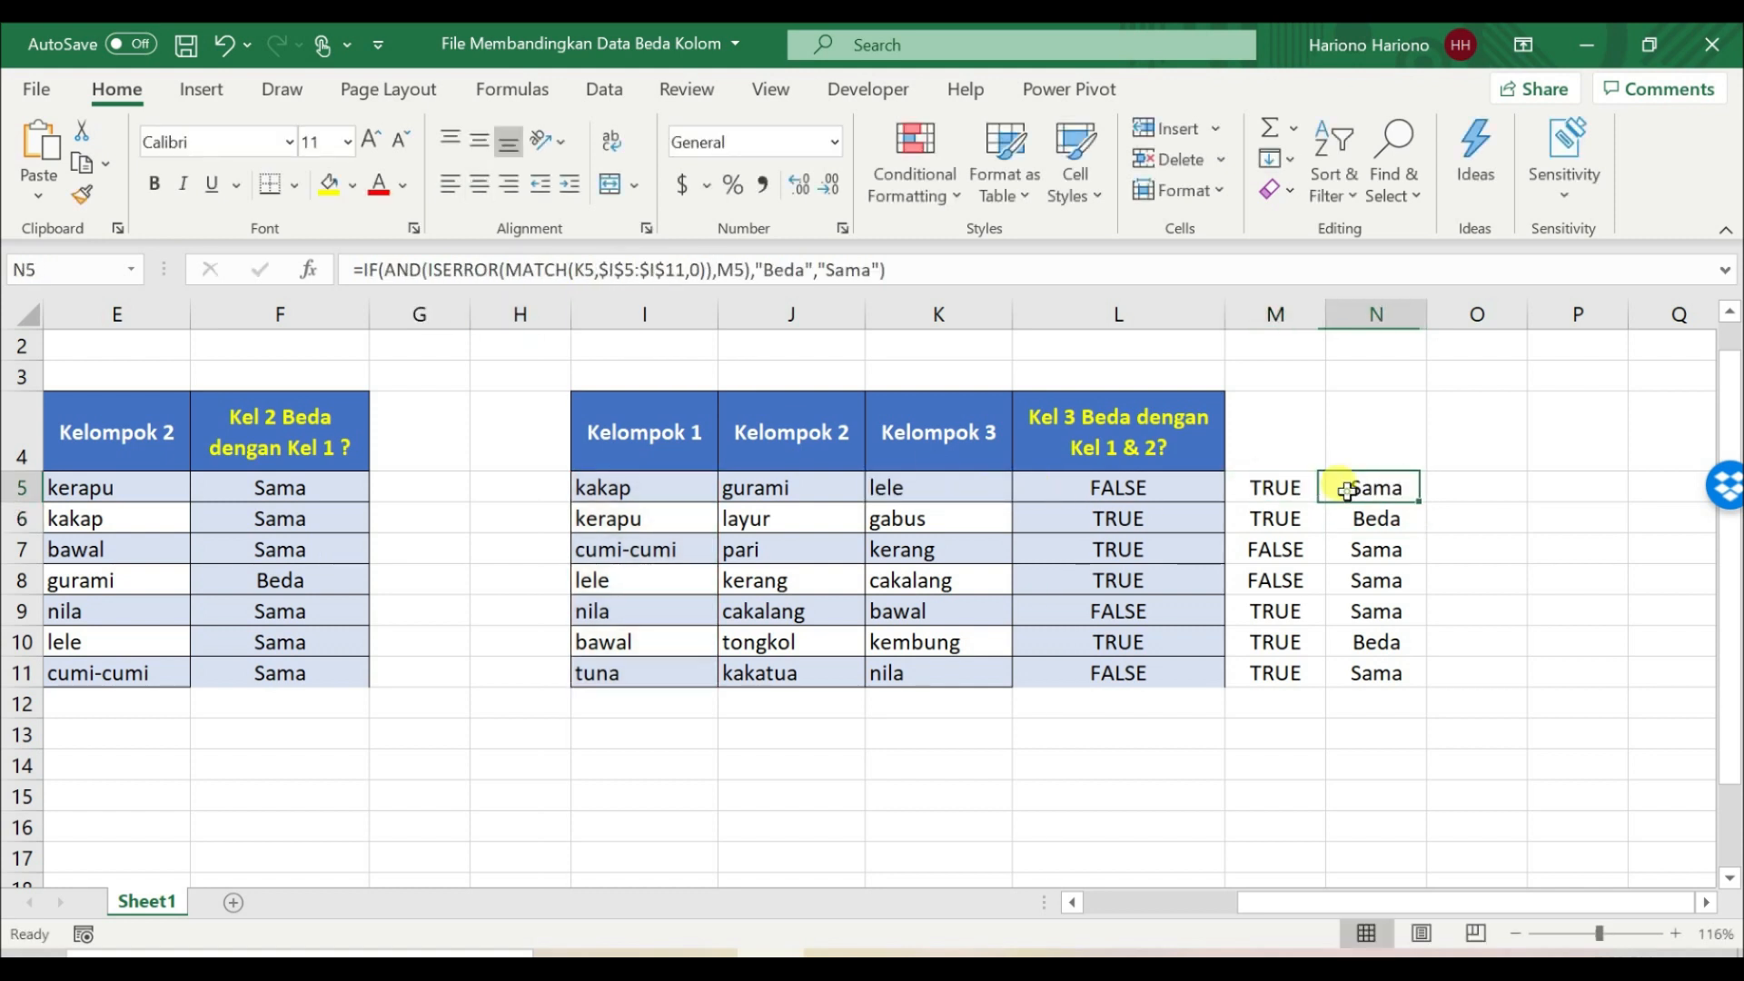
Step: Copy the expression ISERROR(MATCH(K5,$J$5:$J$11,0)) from M5 without its equals sign, leaving the cell unedited
click(1249, 488)
drag(664, 270, 386, 270)
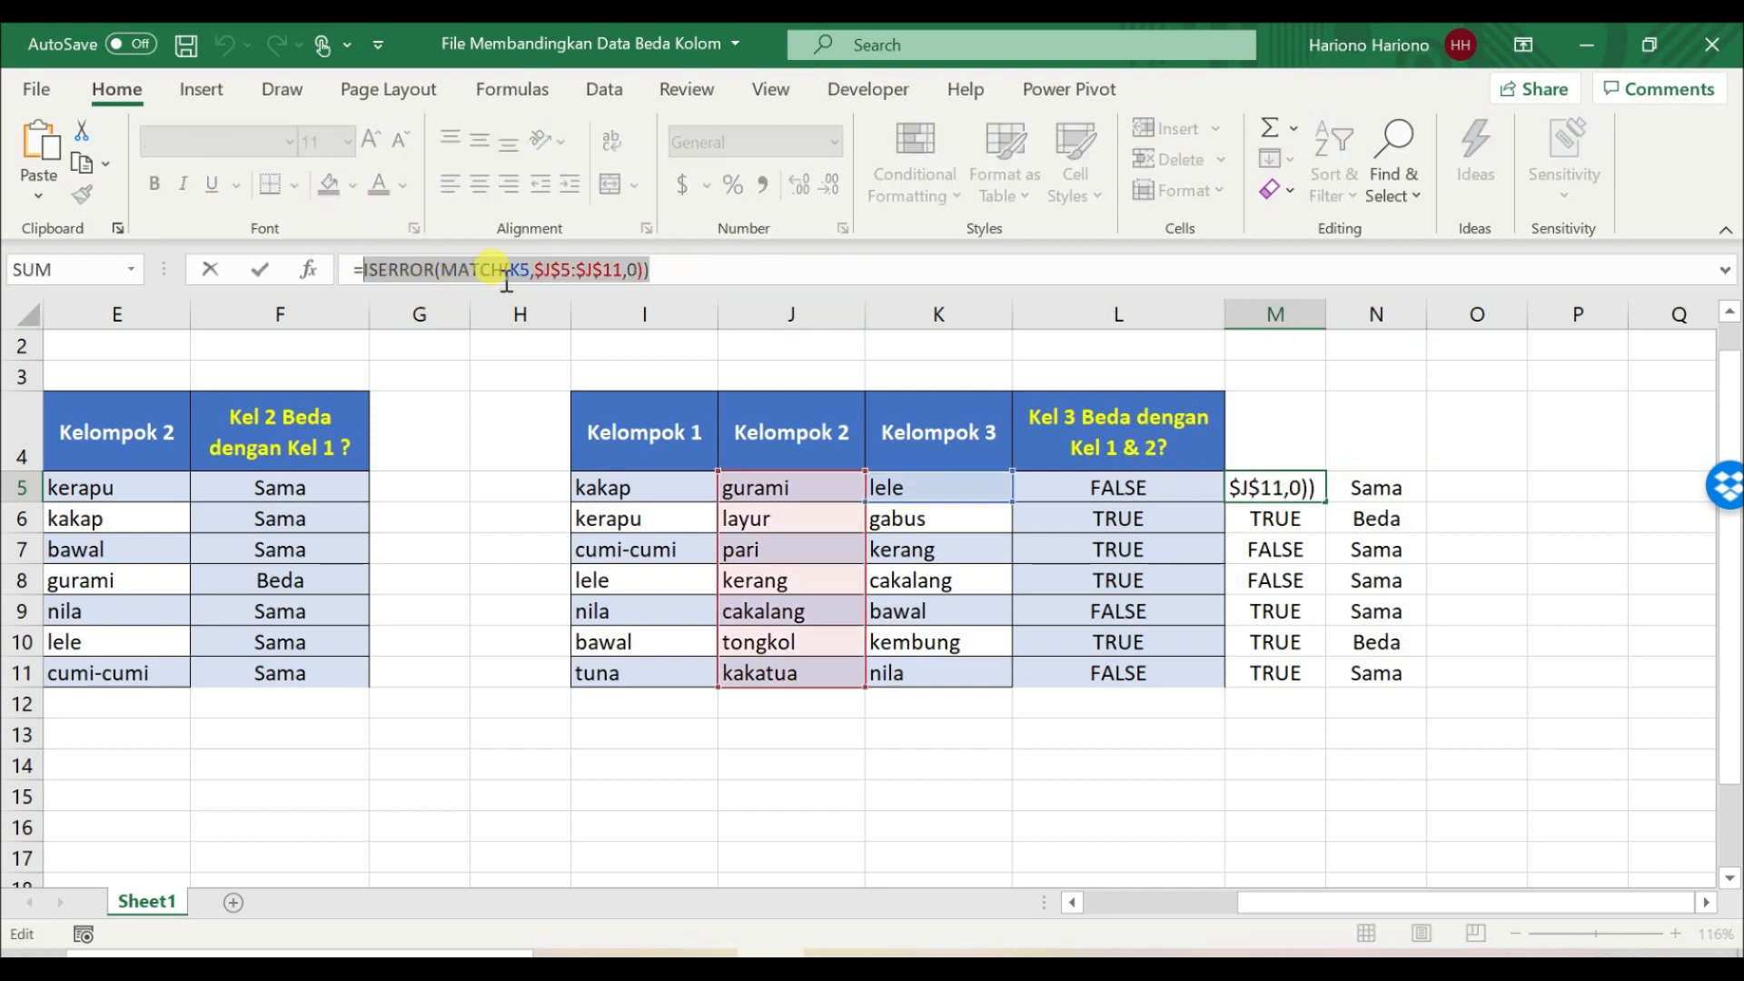
key(Escape)
Step: Replace the M5 reference in N5's formula with the copied ISERROR(MATCH(K5,$J$5:$J$11,0)) expression
key(Right)
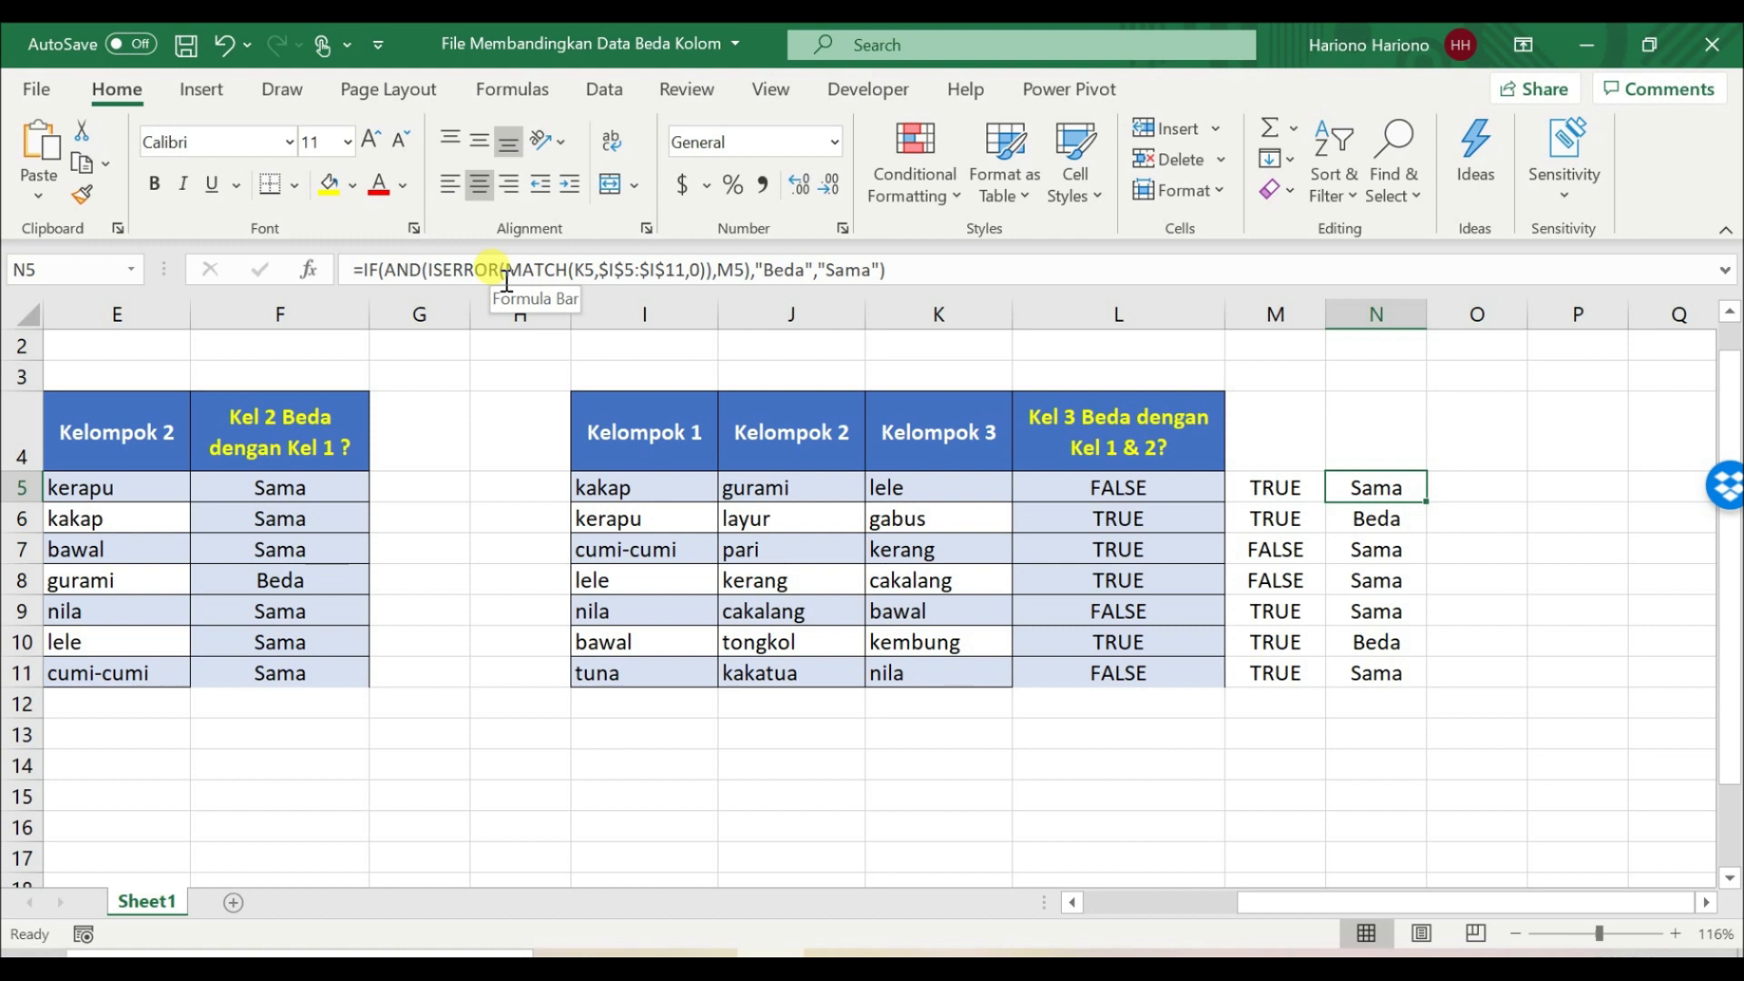
click(747, 271)
key(shift+Left)
key(shift+Left)
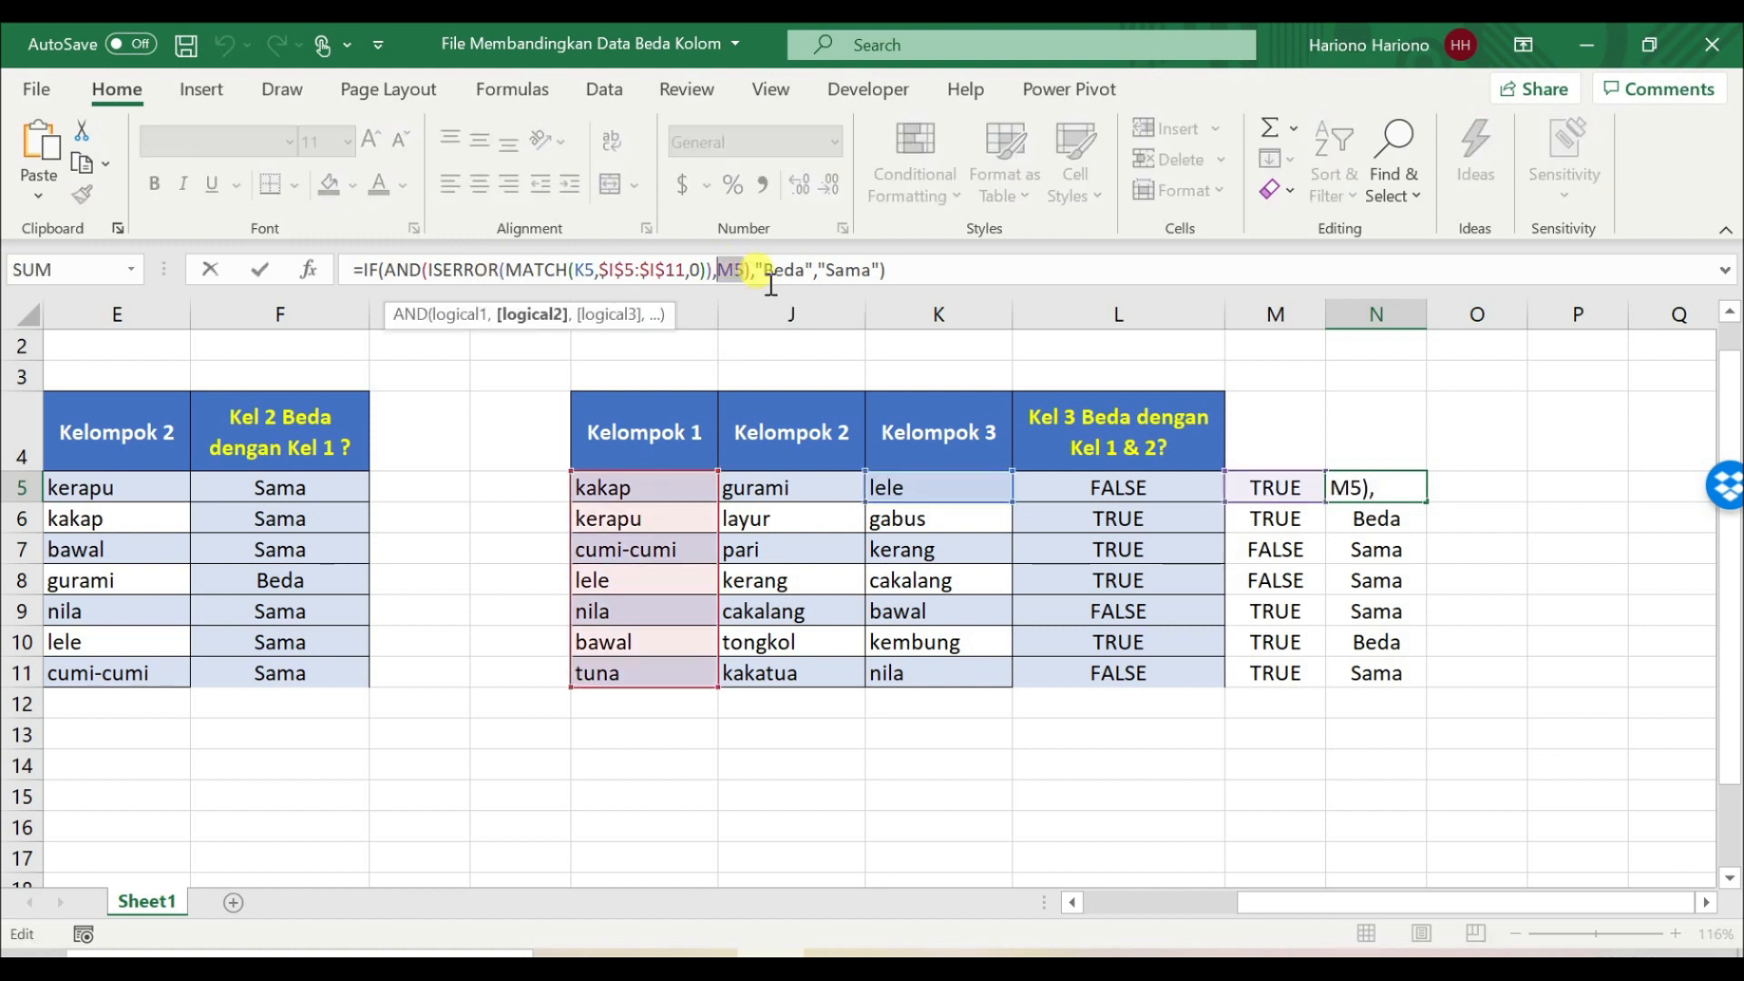
key(ctrl+v)
key(Return)
key(Up)
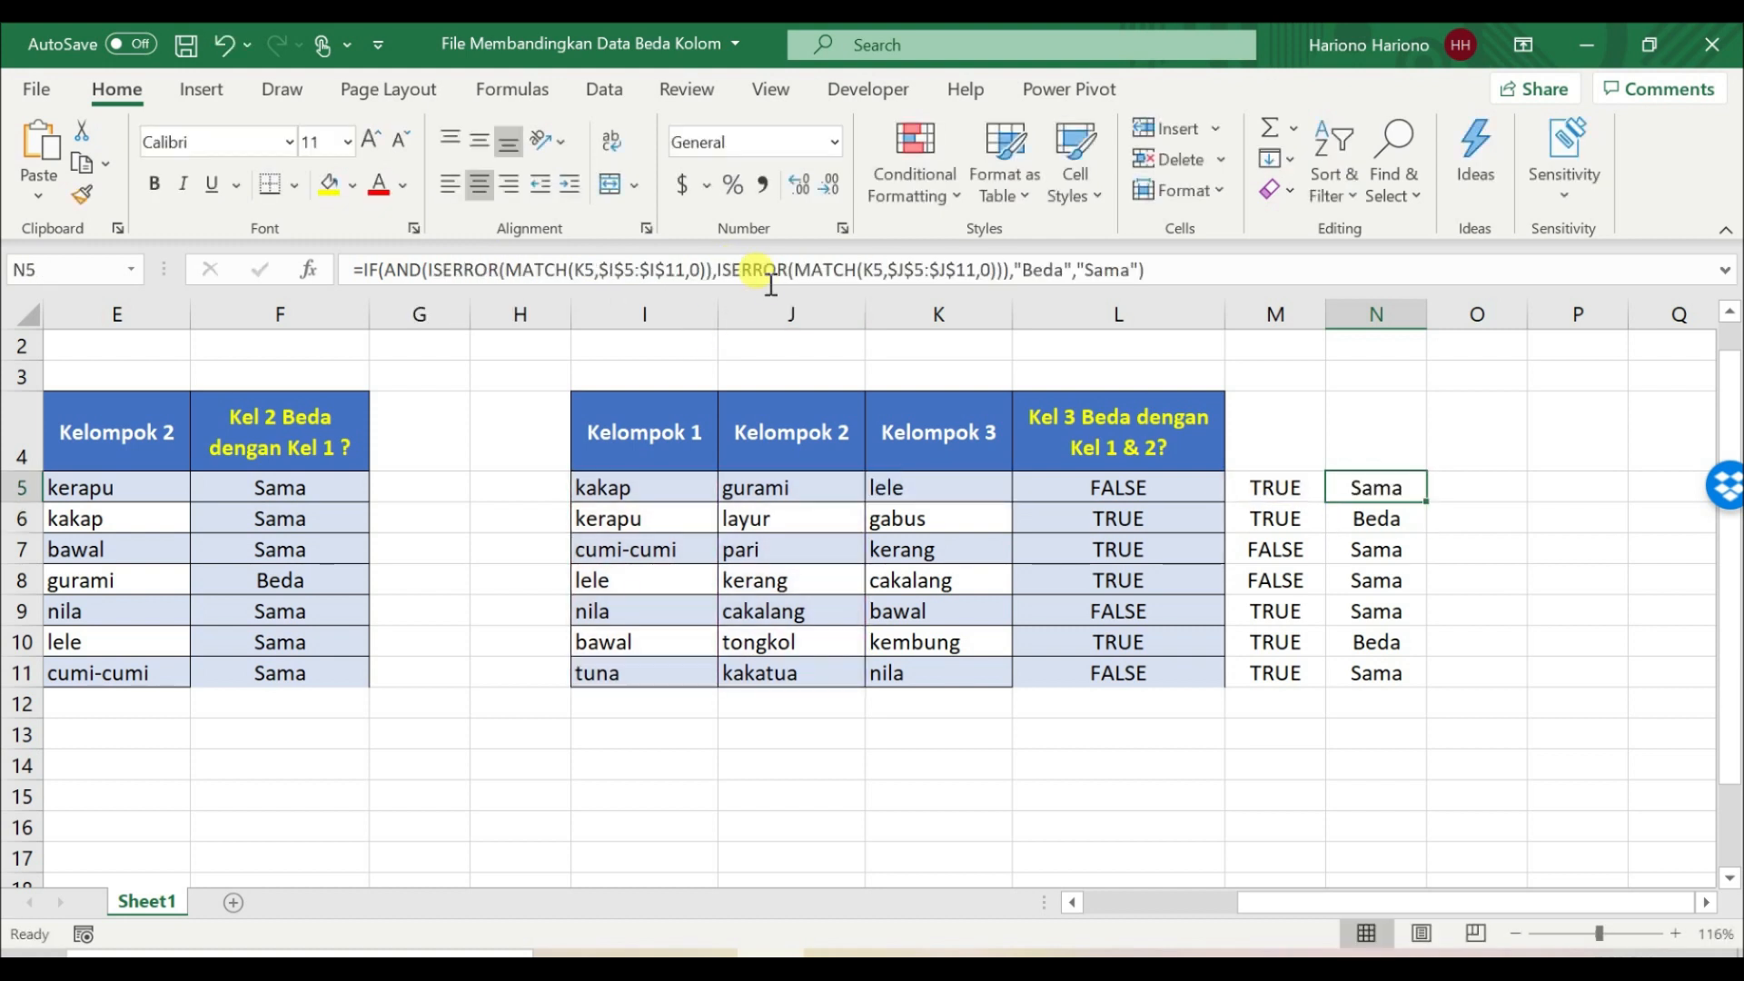
Step: Copy the combined IF formula from N5 down through N11 and check the filled cells
double_click(1432, 506)
click(1367, 580)
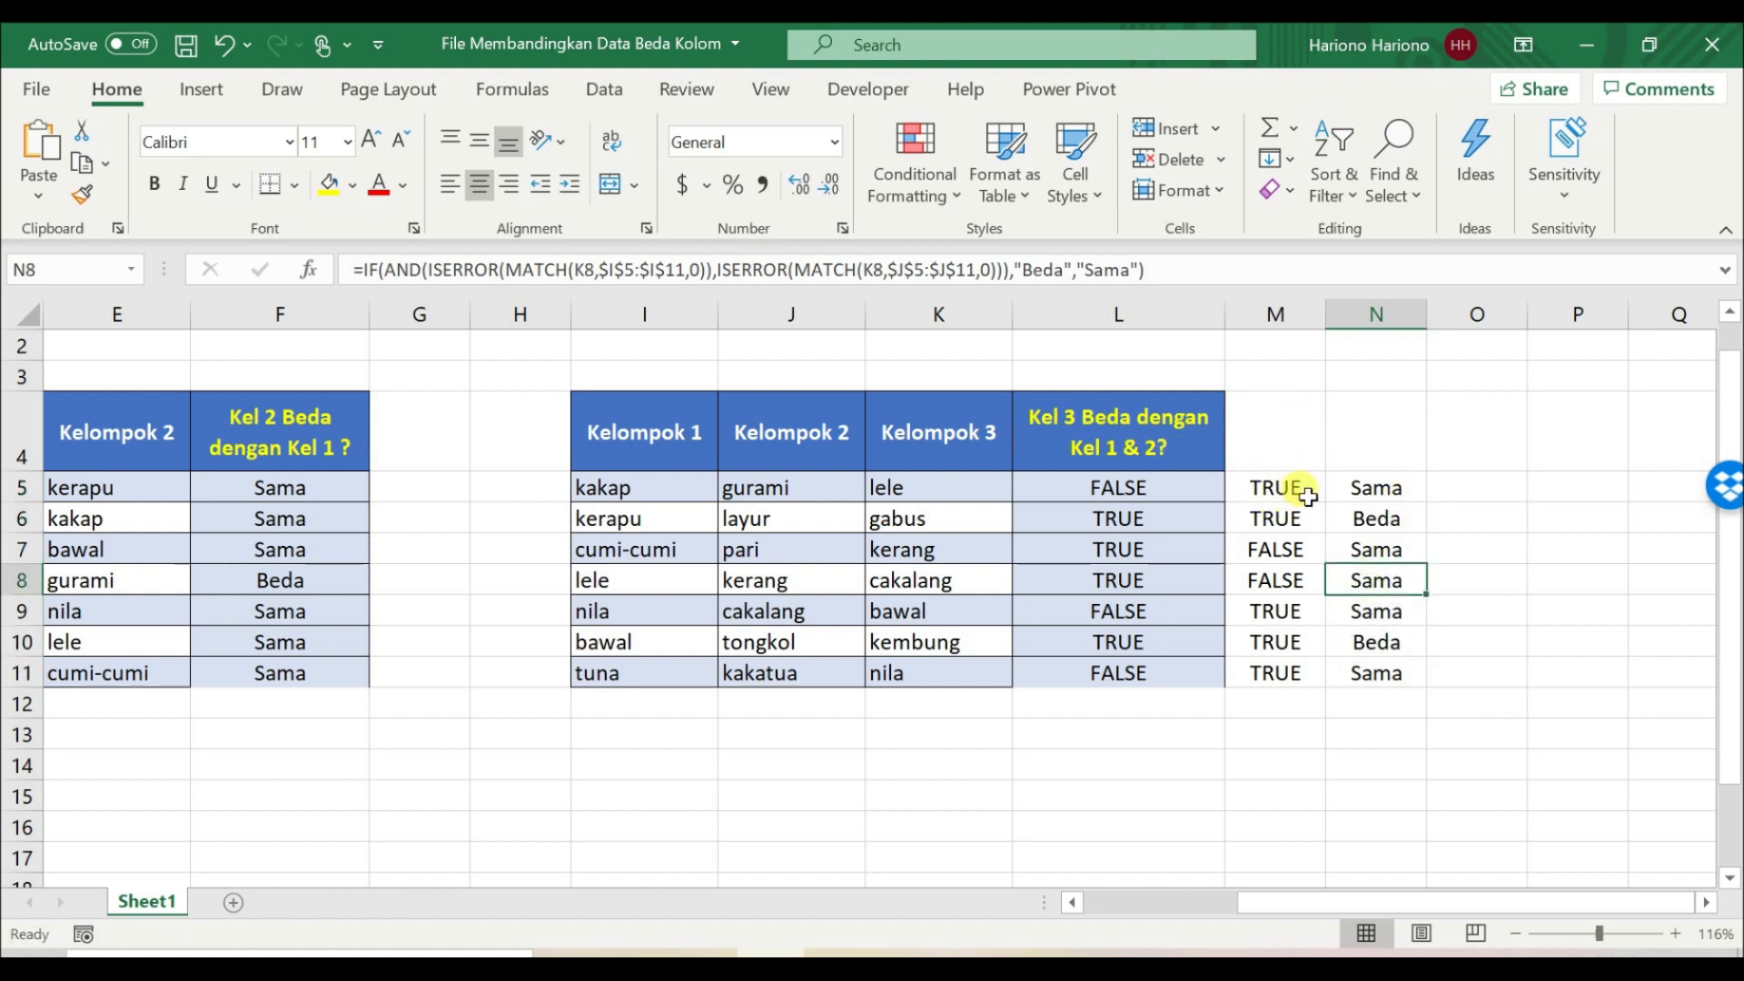
drag(1362, 487, 1357, 665)
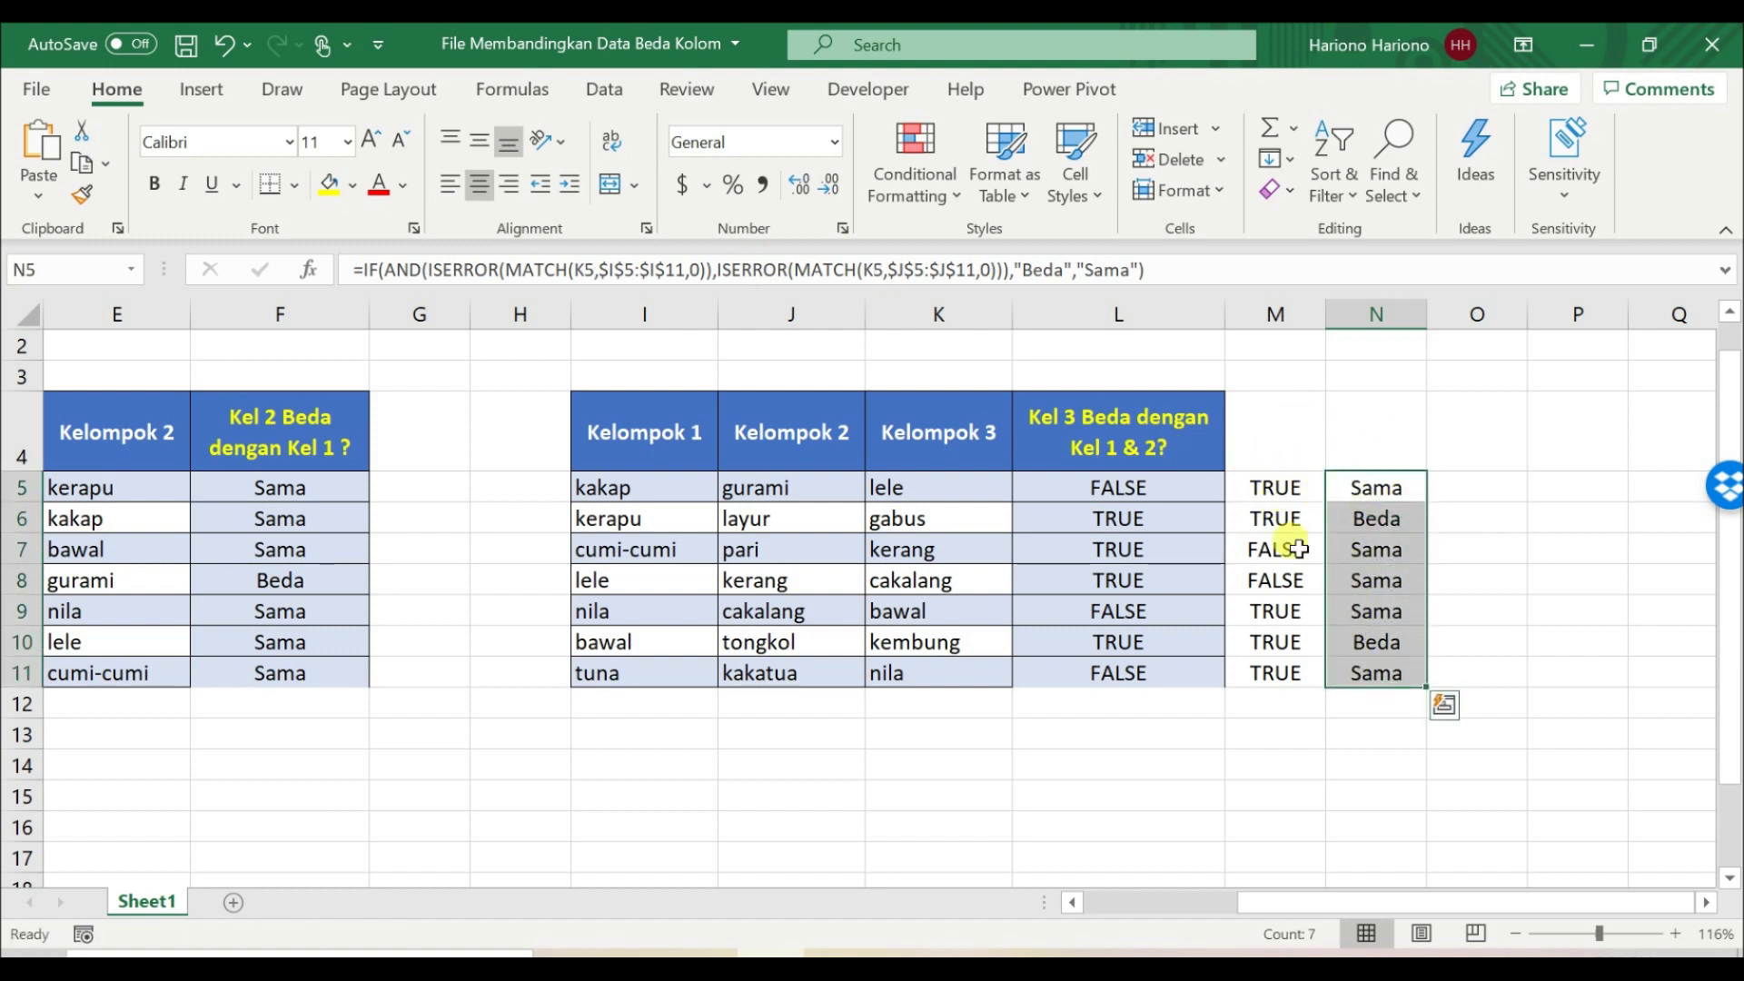
Step: Clear the helper formulas in L5:M11 and move the combined formulas from N5:N11 into L5:L11
drag(1160, 486, 1267, 670)
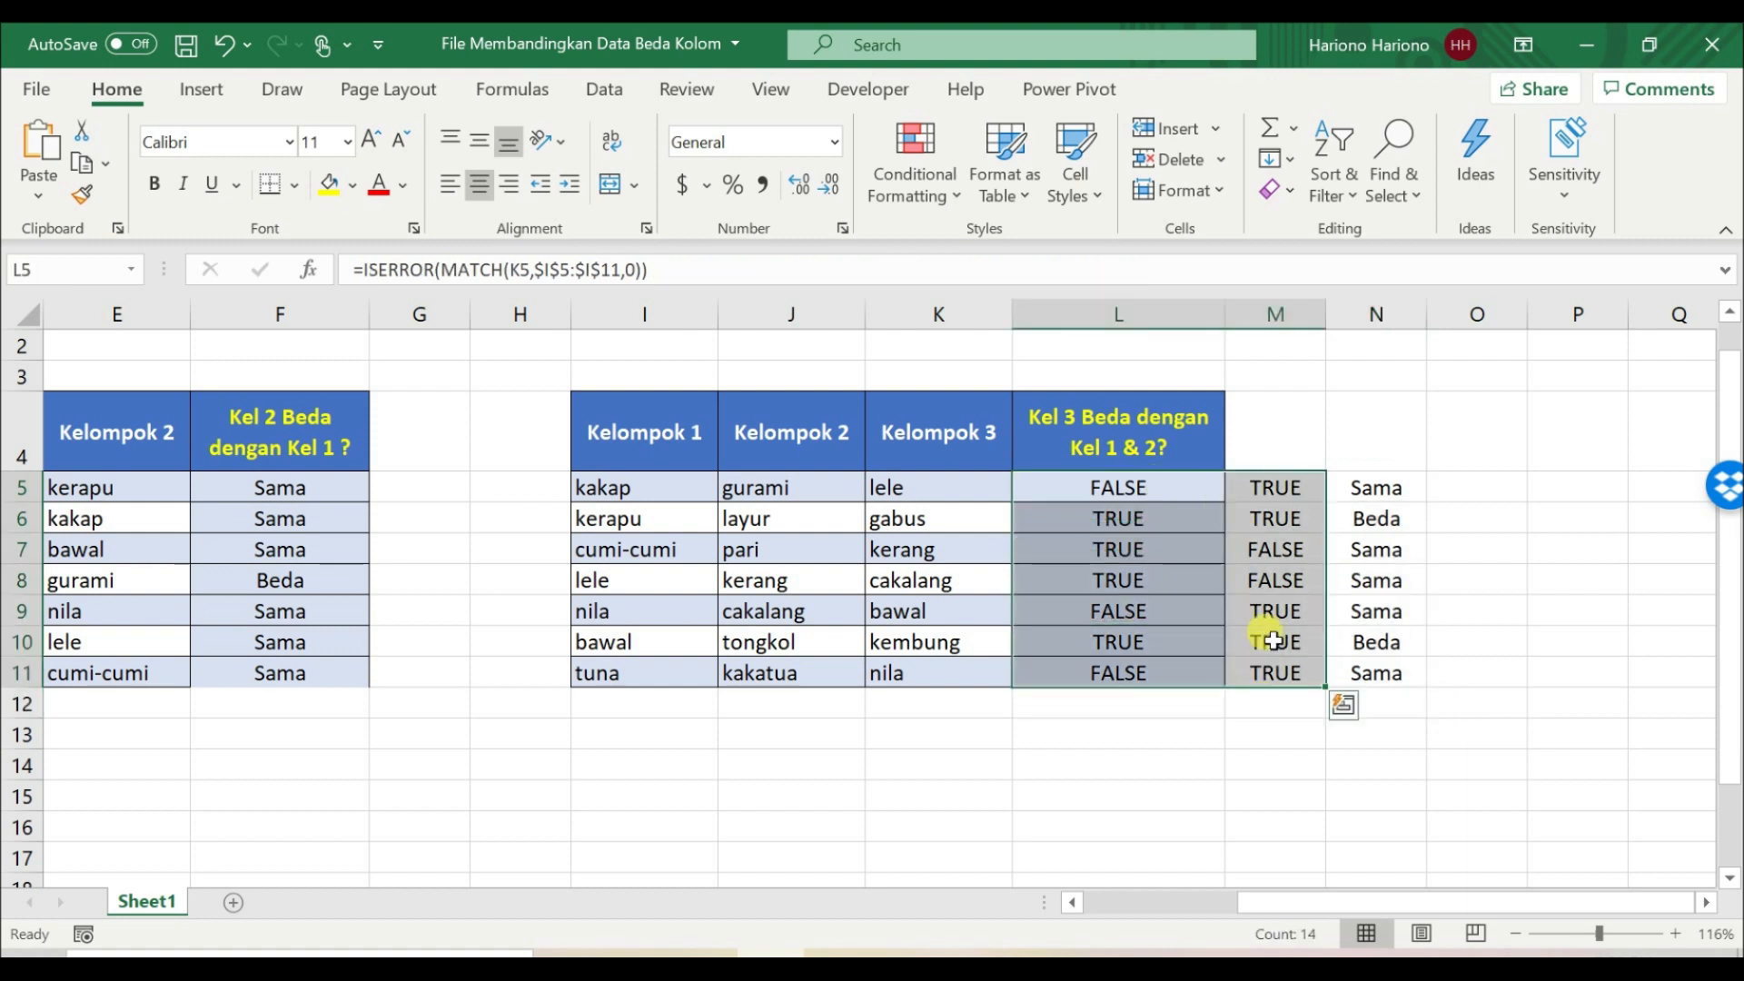
key(Delete)
drag(1359, 491, 1363, 672)
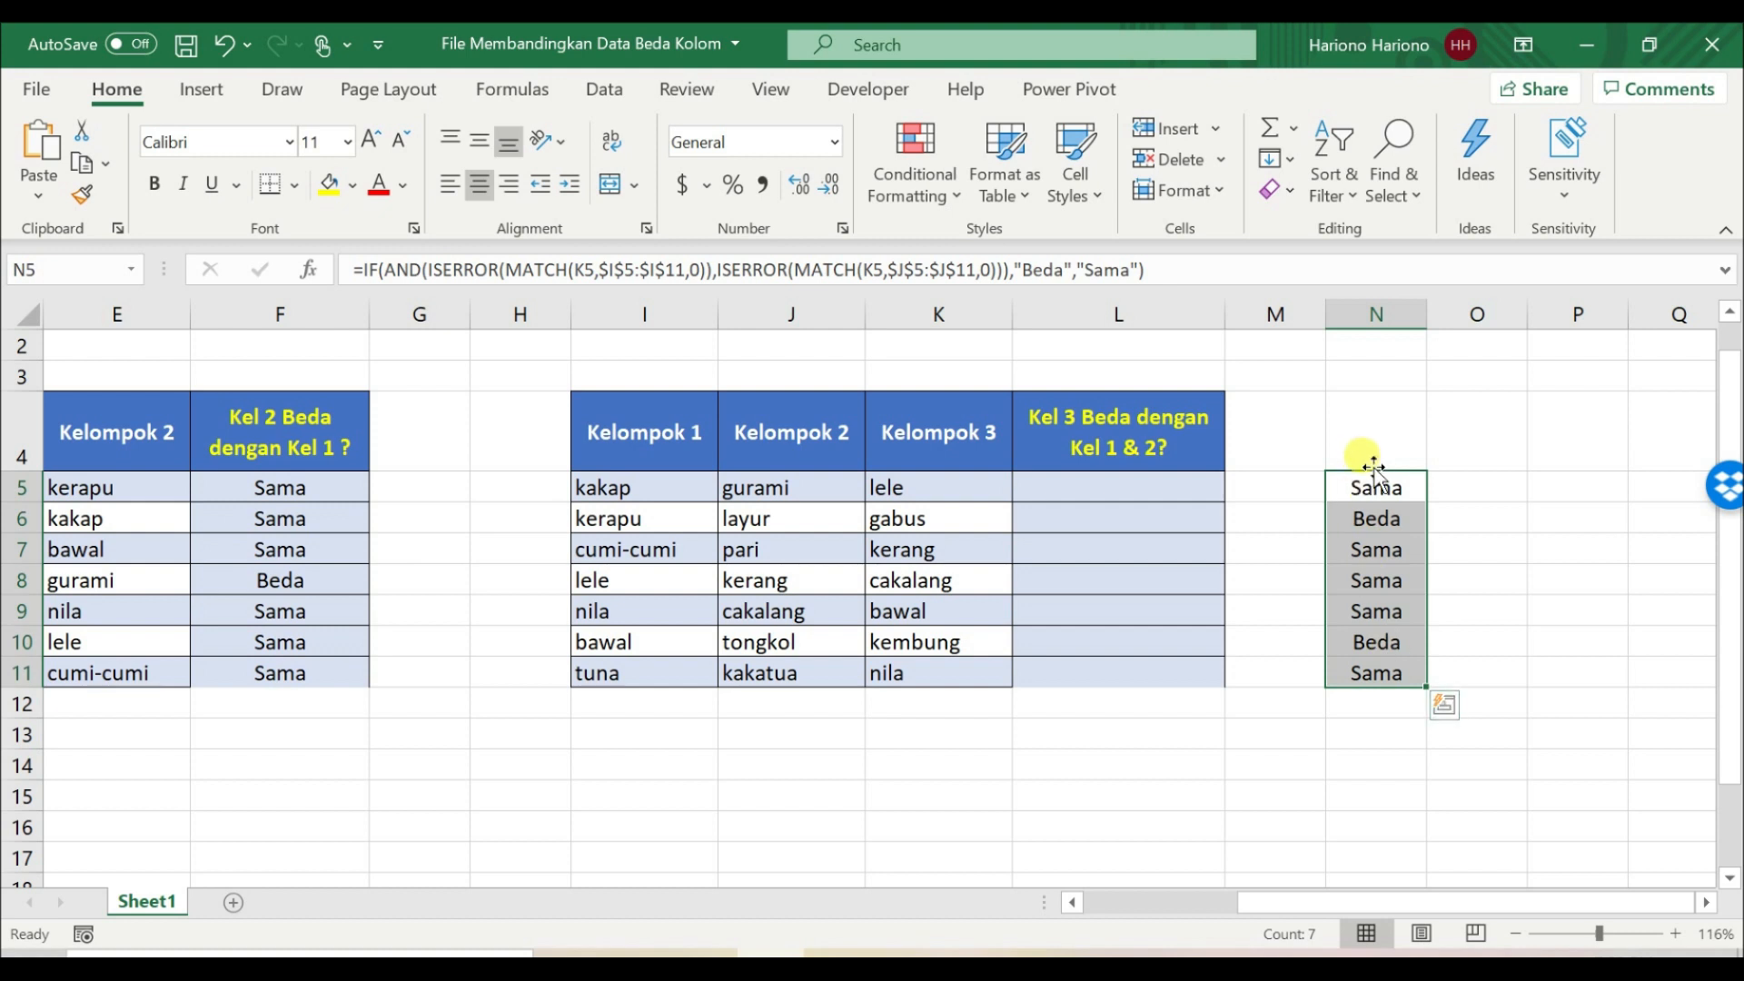
drag(1361, 471, 1157, 487)
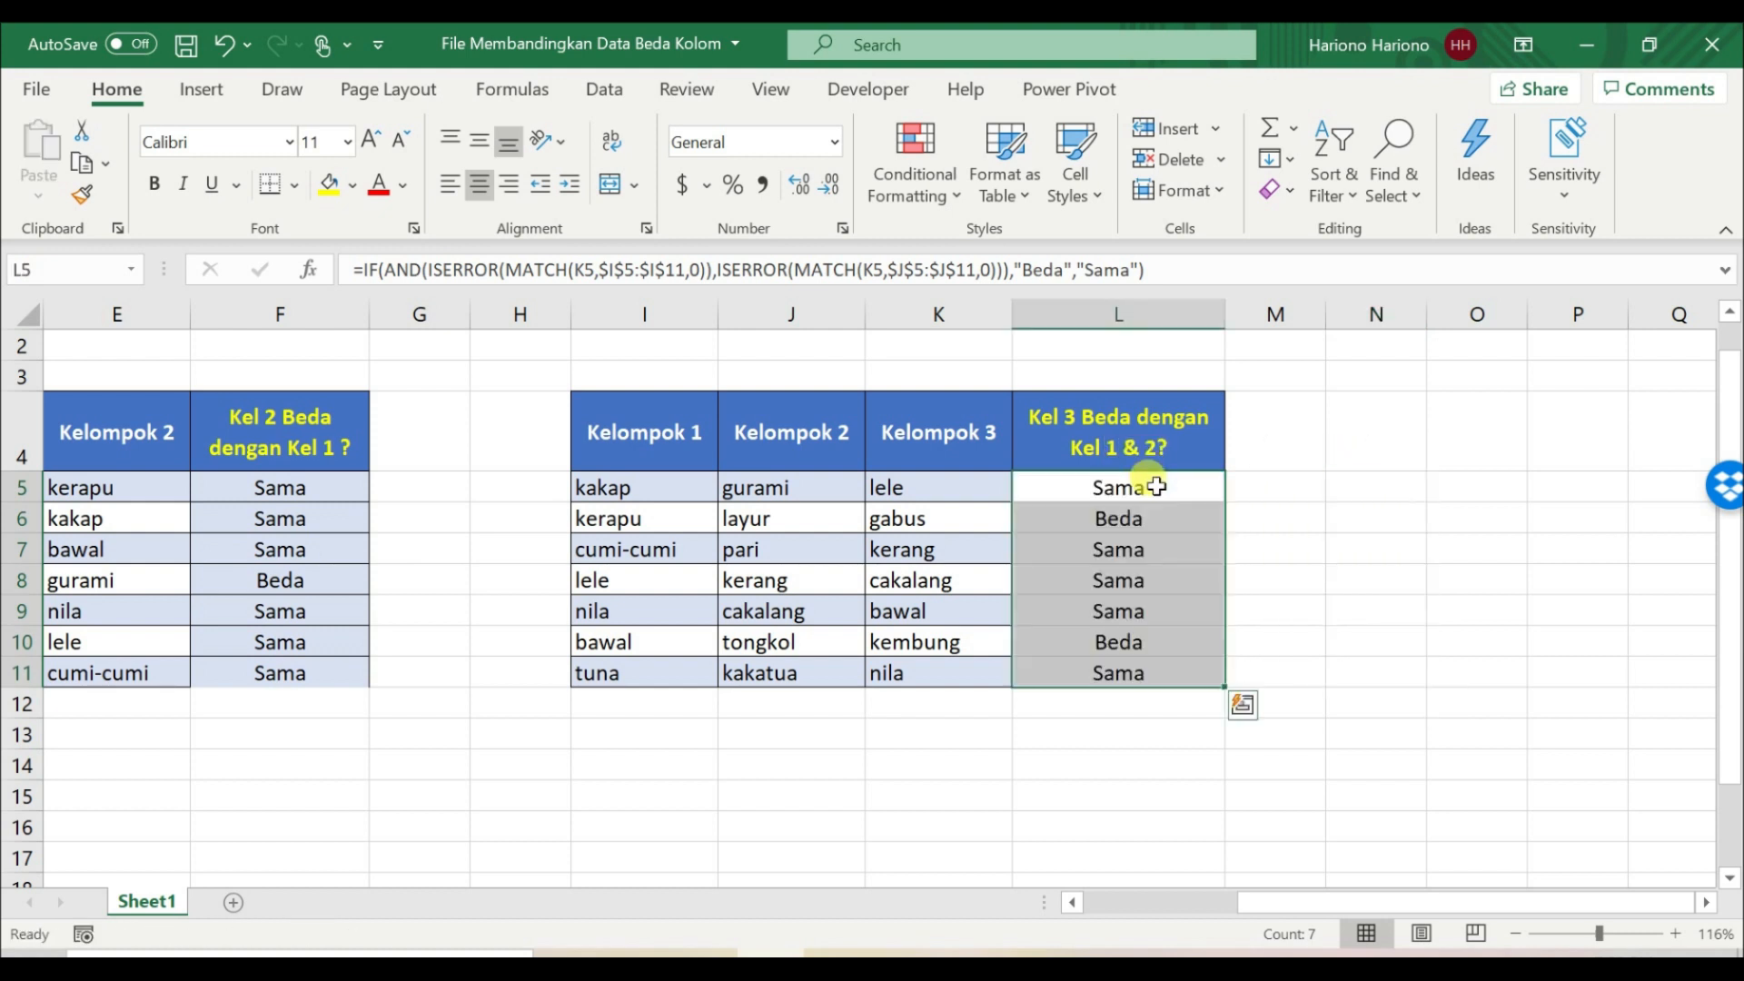
click(1265, 481)
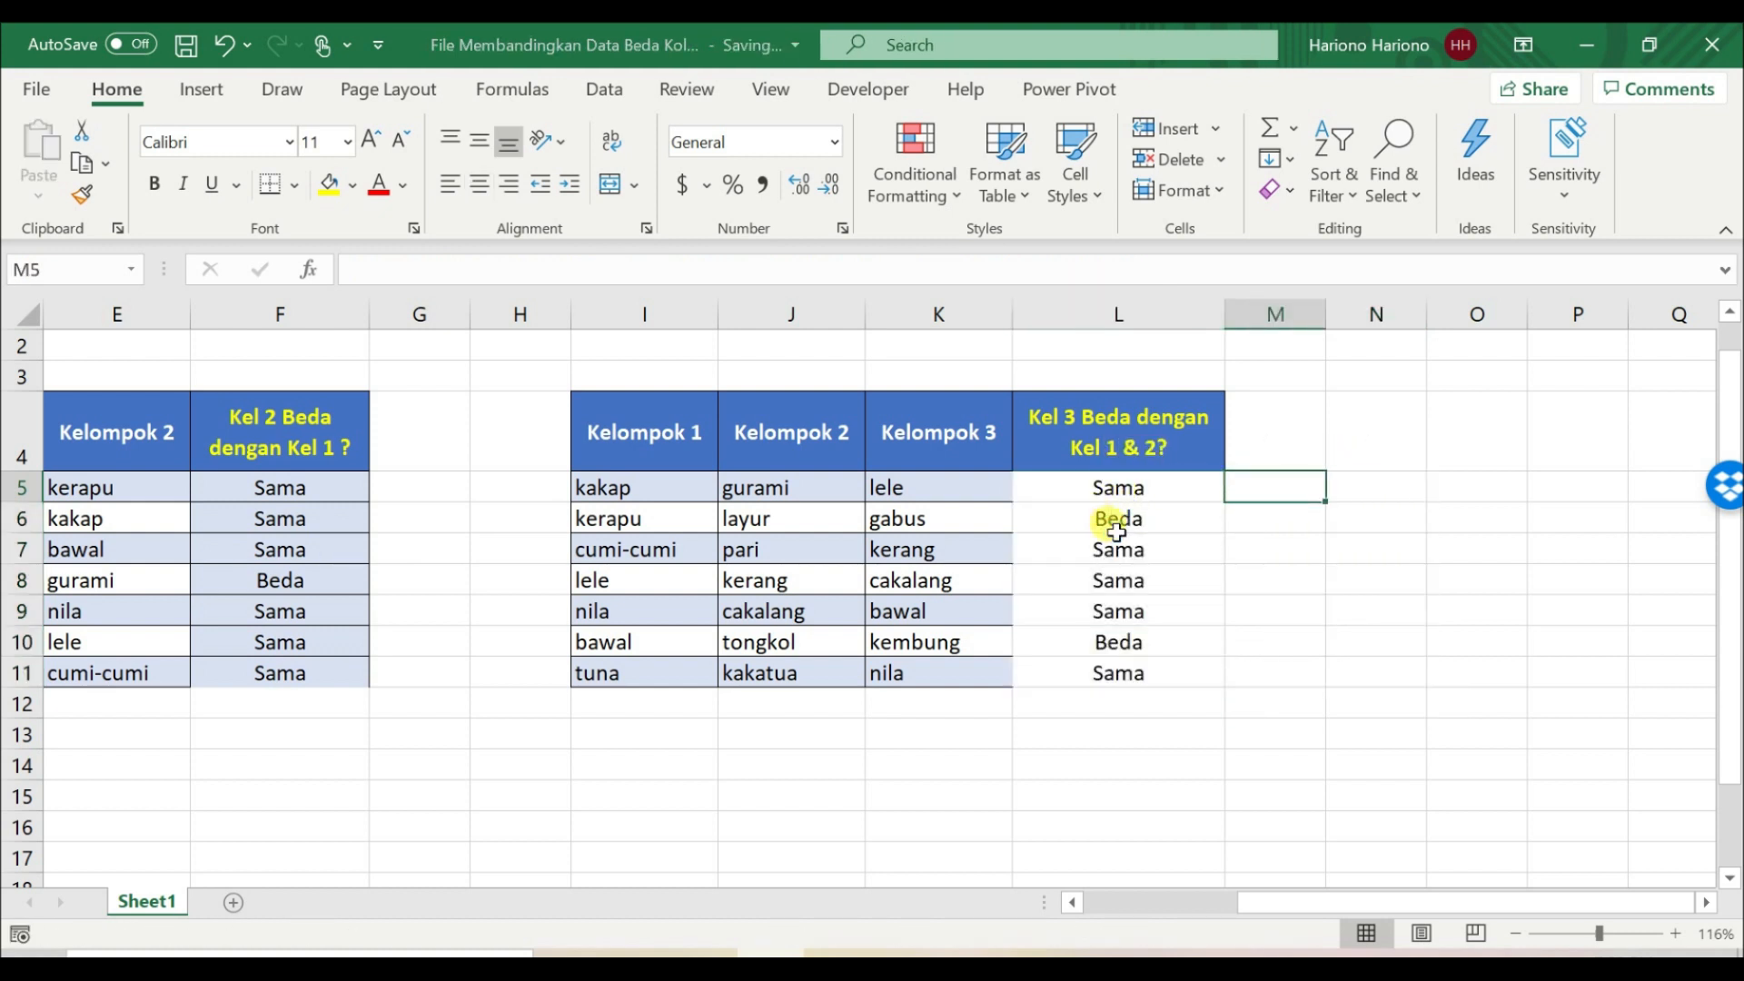
Step: Review the combined IF formulas in L5 through L8 under the Kel 3 Beda dengan Kel 1 & 2? heading
click(1101, 488)
click(1087, 518)
click(1083, 548)
click(1090, 579)
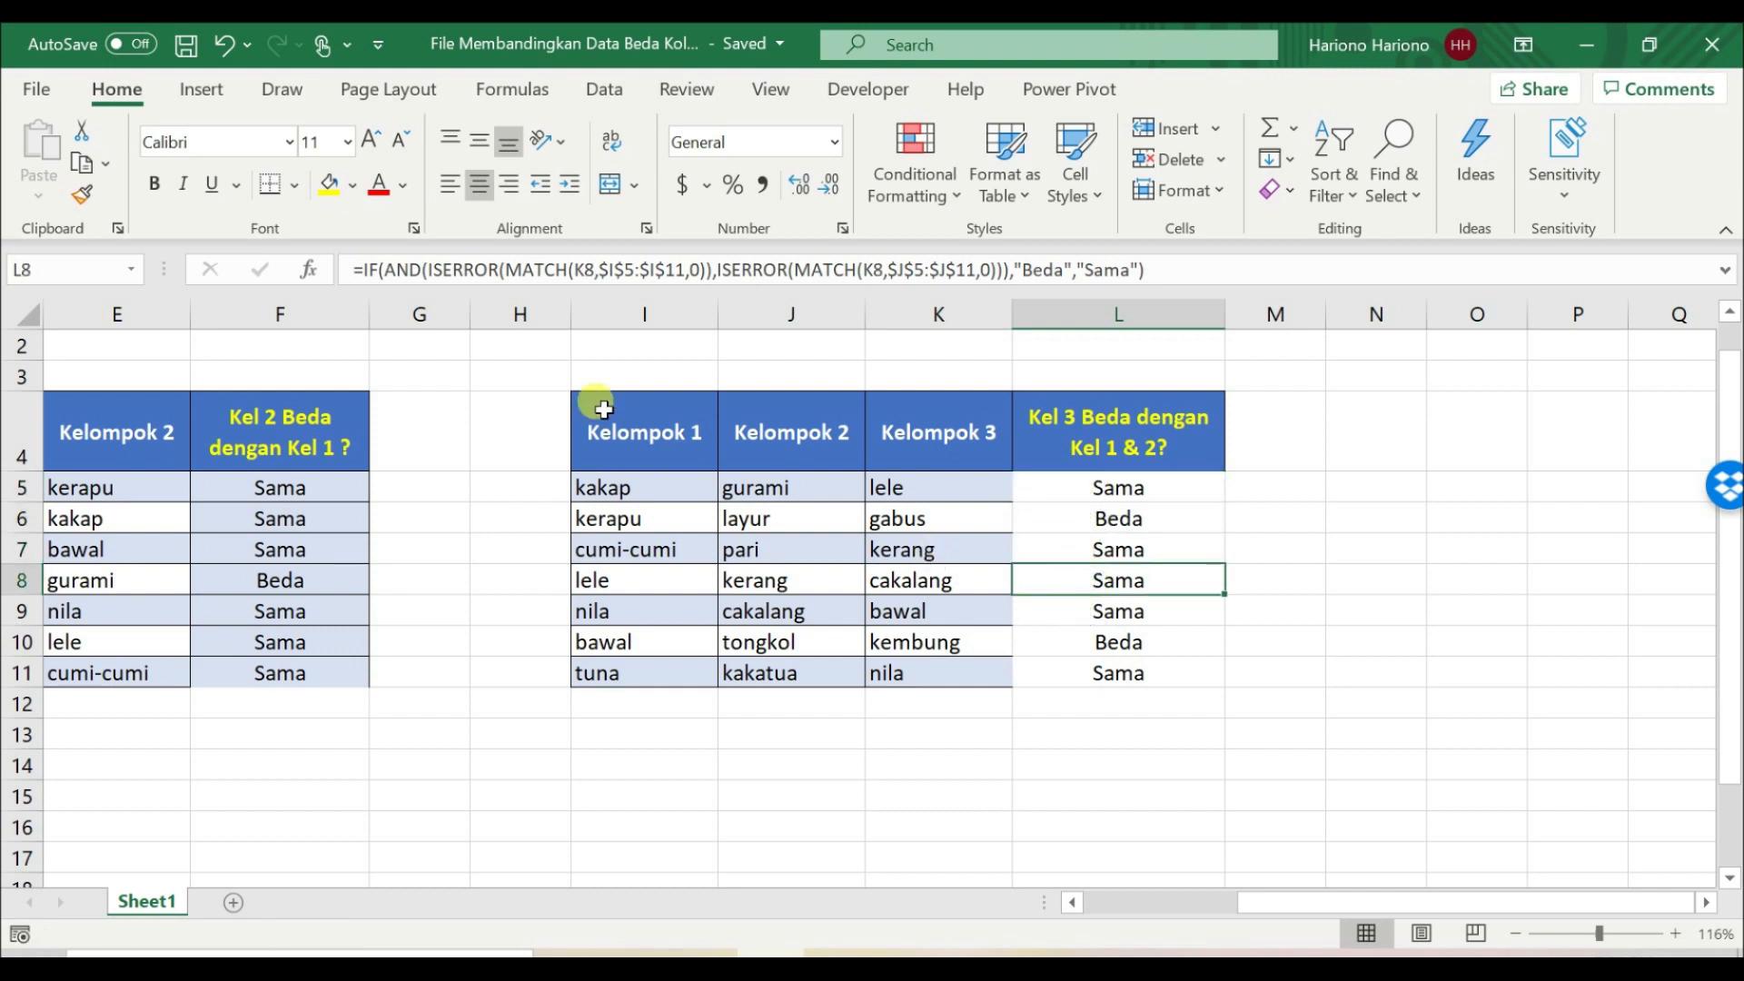